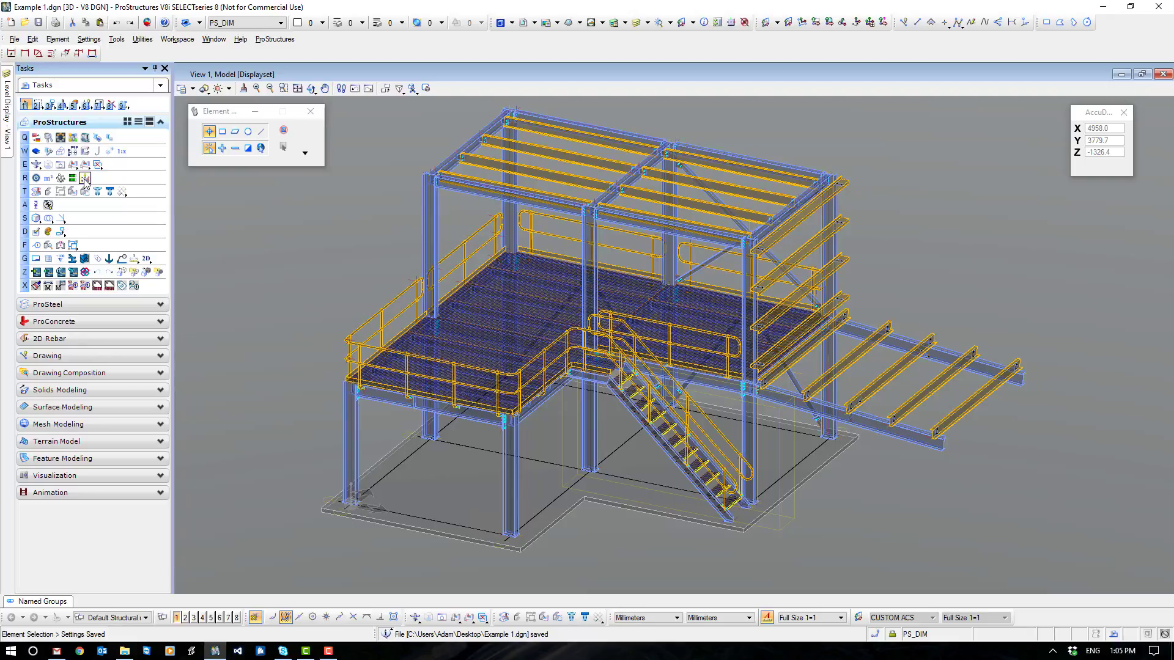
- Load the Standard template from the Display folder for the ProSteel display classes, closing the template manager when done
left_click(36, 179)
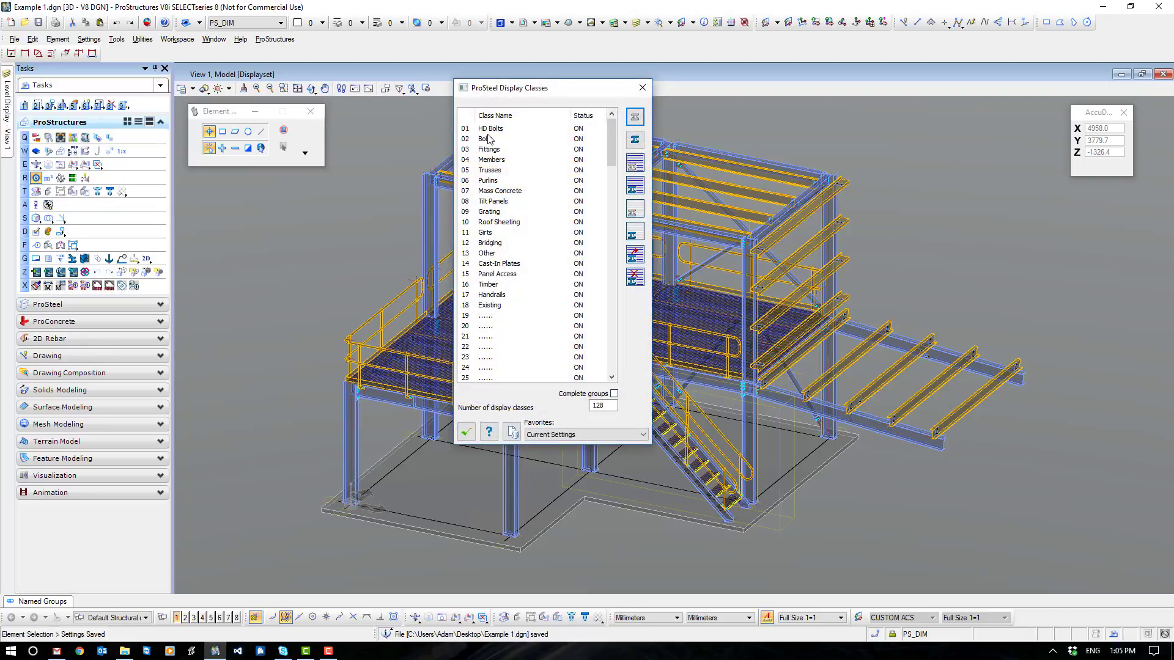
left_click(512, 433)
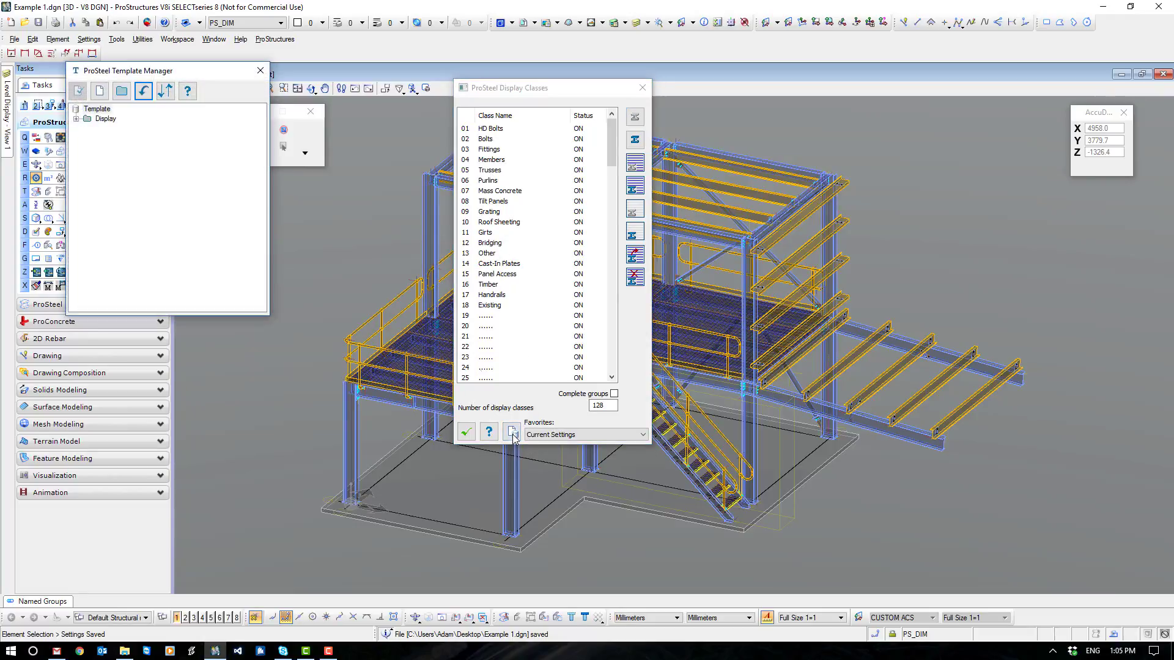
left_click(76, 120)
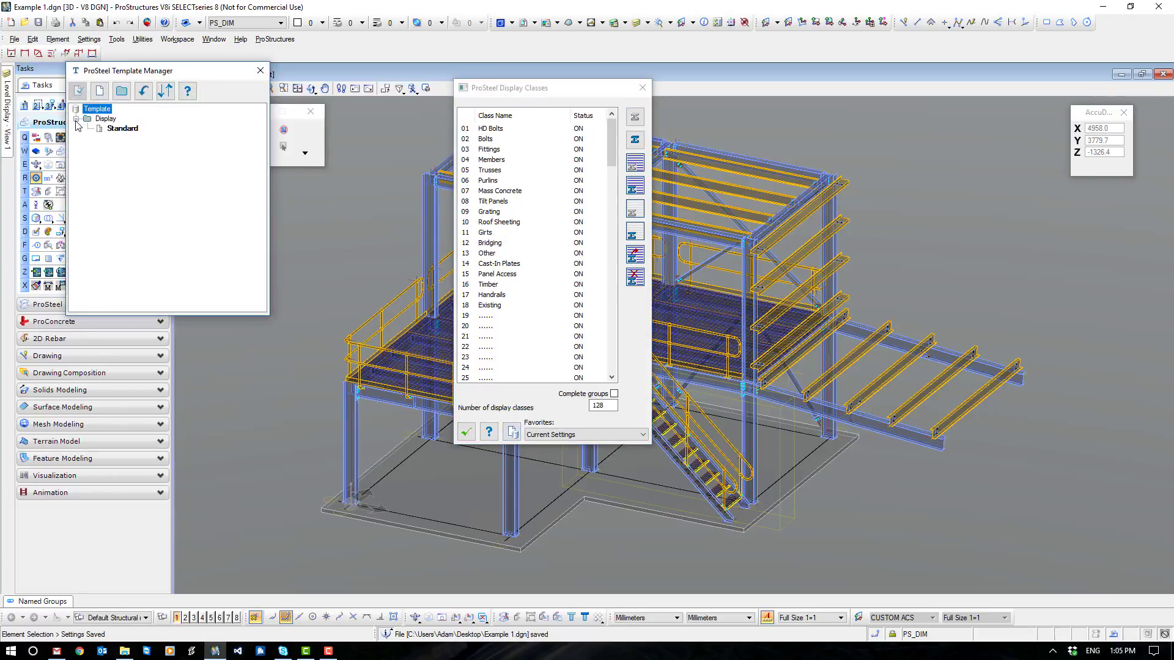
left_click(125, 129)
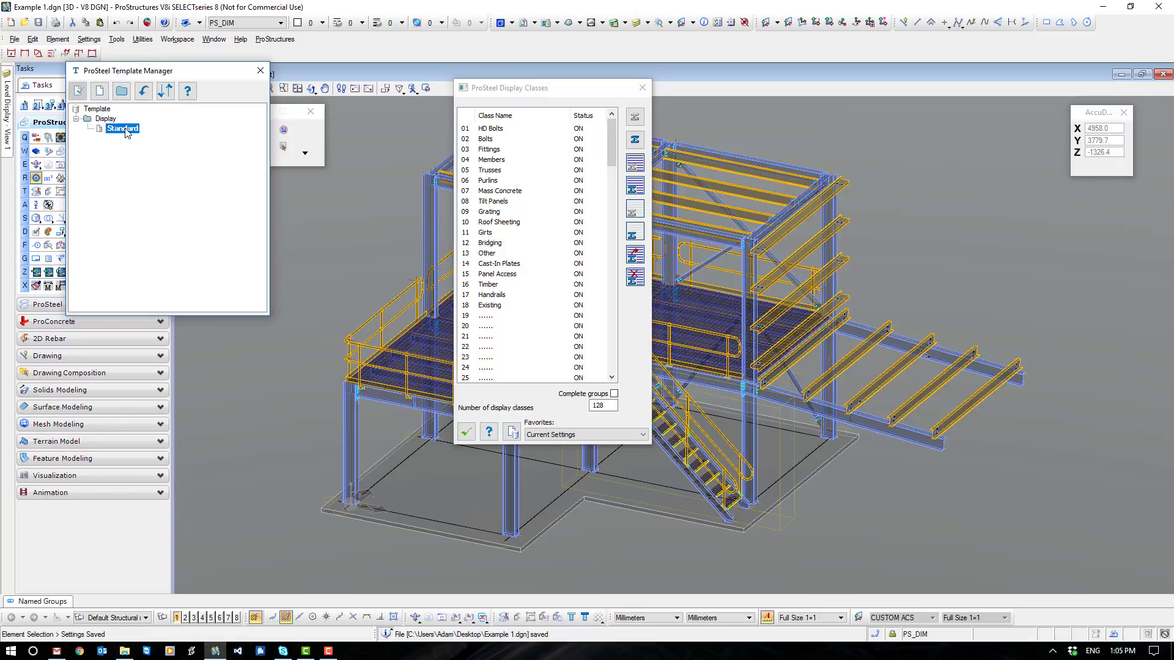
left_click(77, 93)
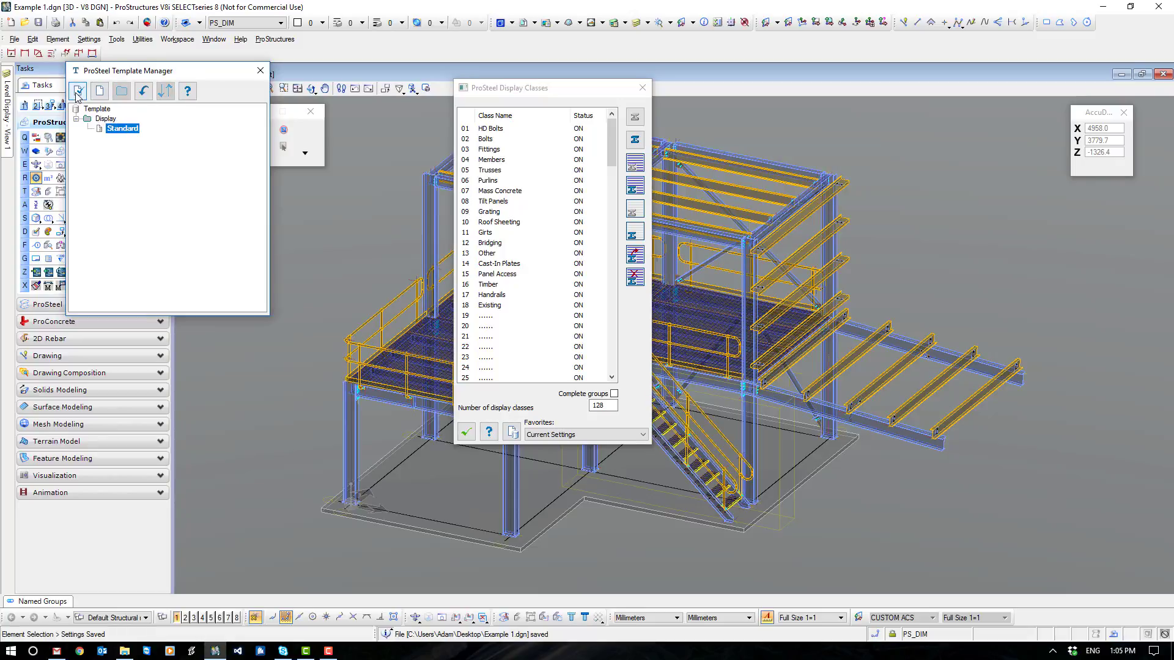
left_click(261, 71)
- Apply the Display/Standard favorite to the display classes and move the dialog slightly aside
left_click(572, 435)
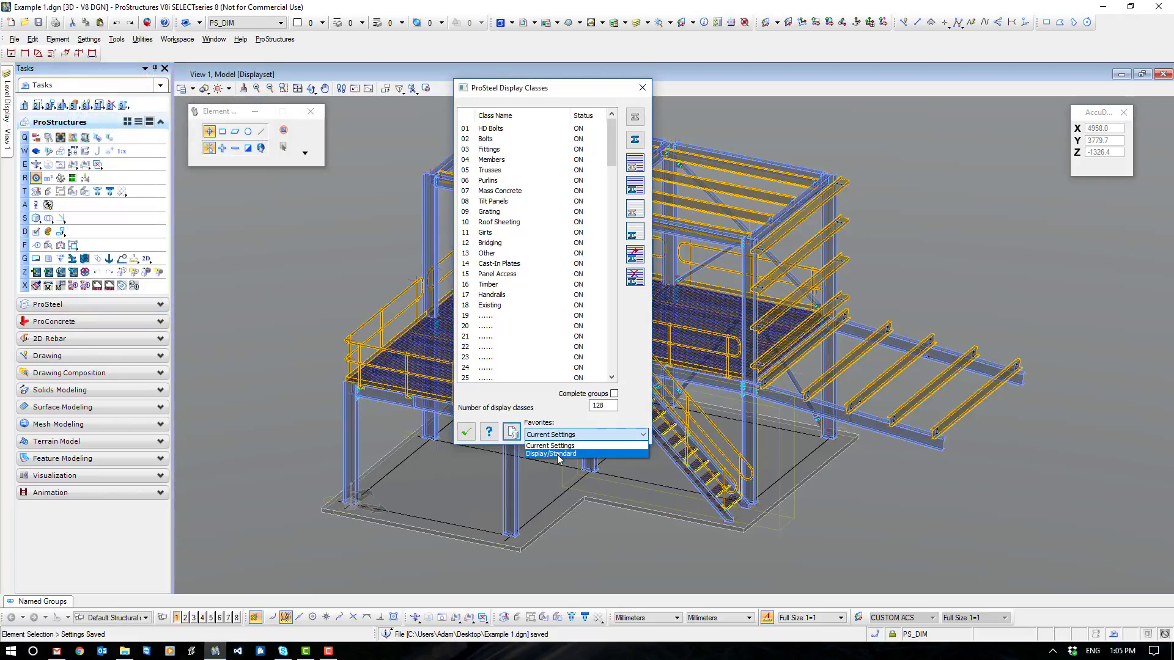
left_click(558, 454)
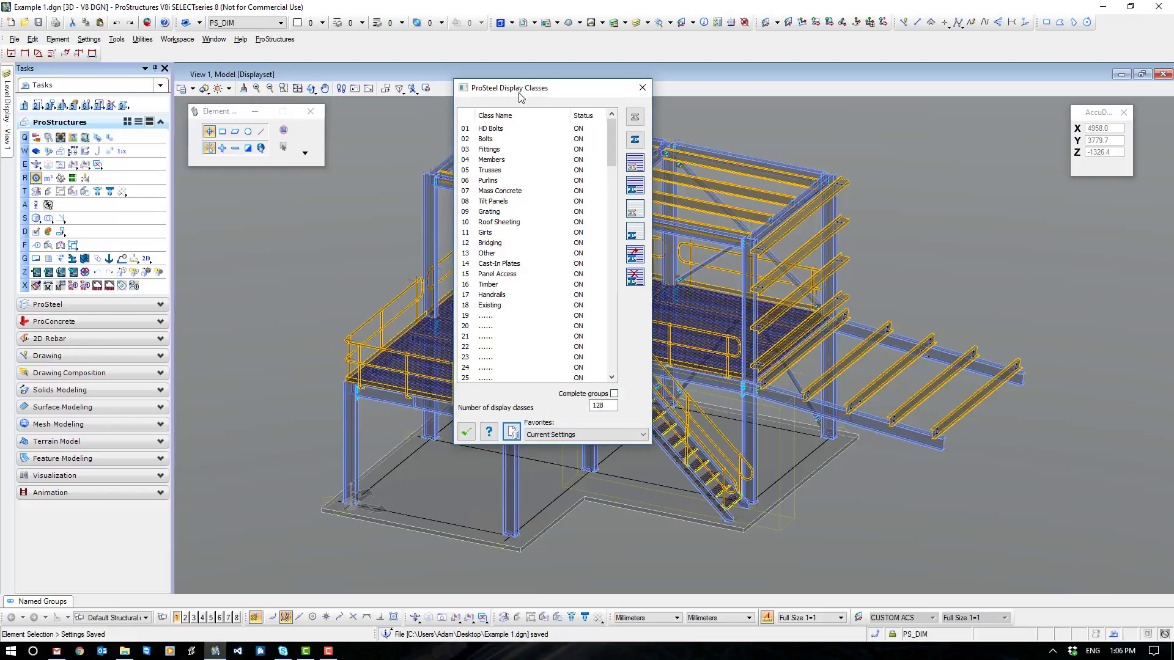
left_click_drag(521, 97, 586, 119)
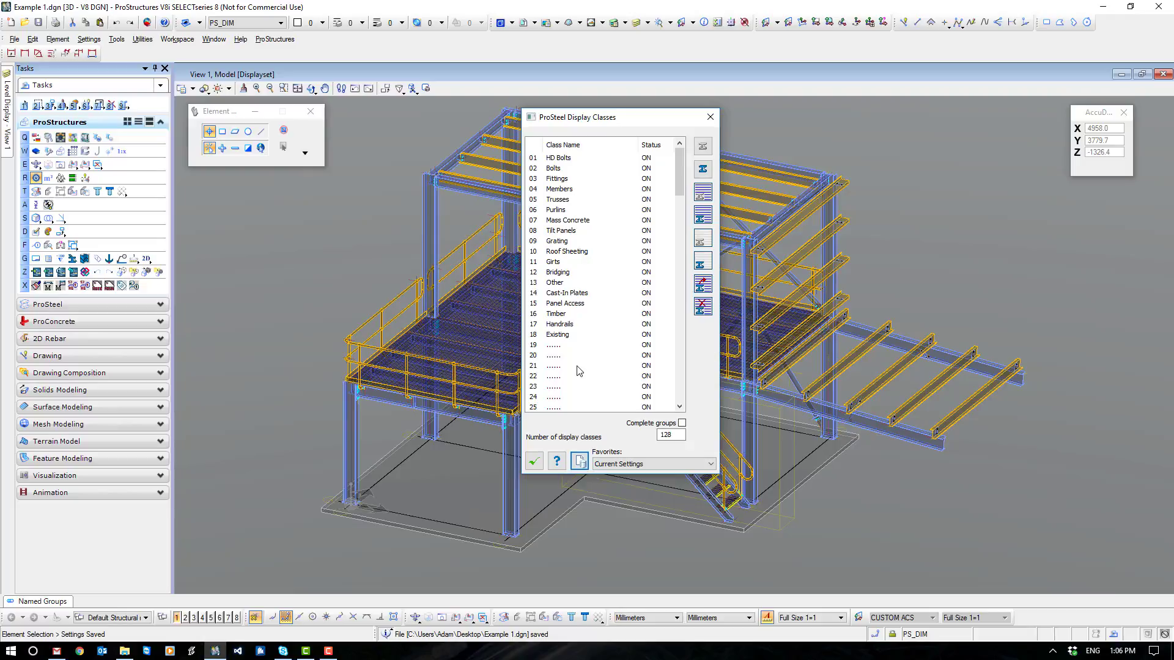
- Switch the Mass Concrete display class off and back on
left_click(573, 221)
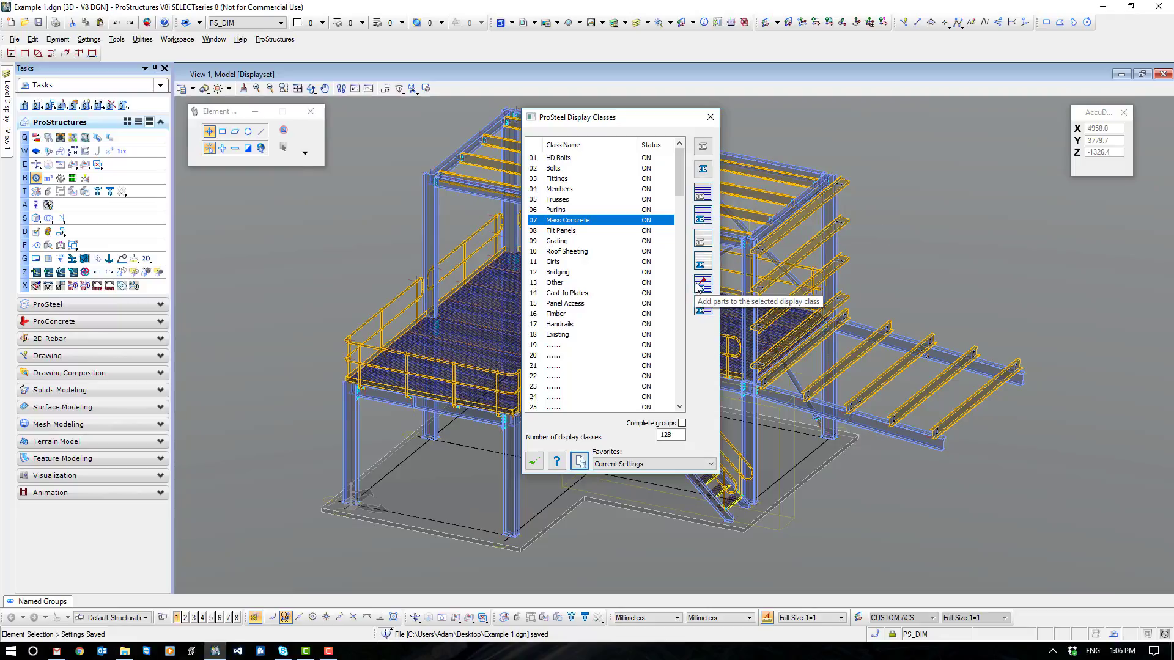
left_click(646, 220)
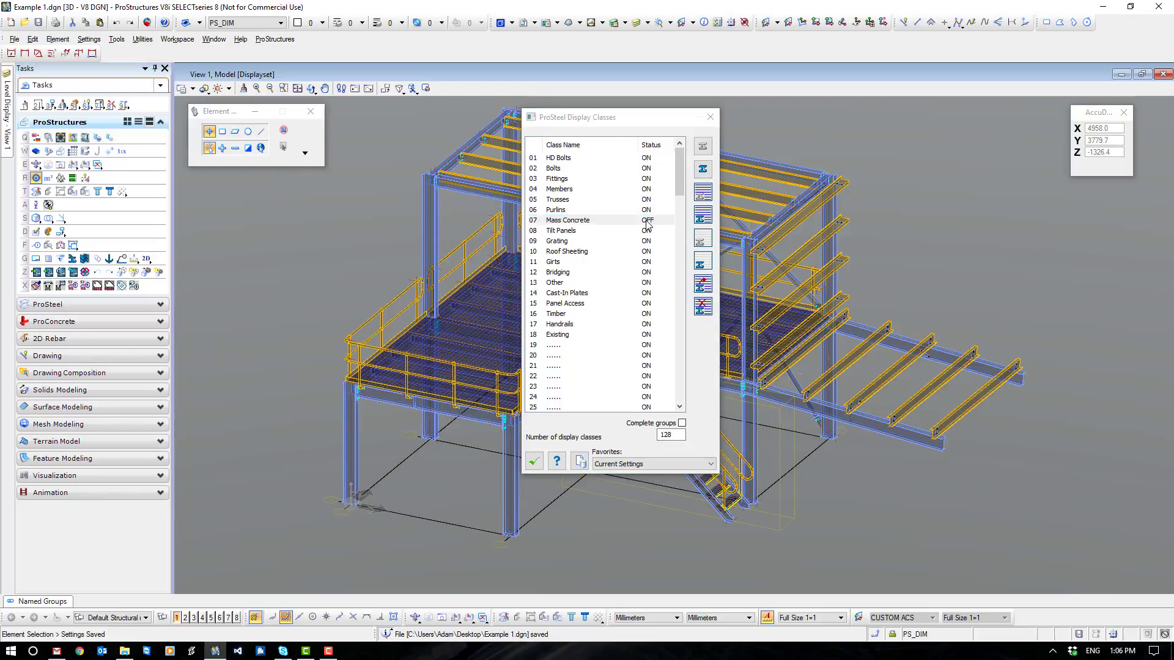
left_click(646, 221)
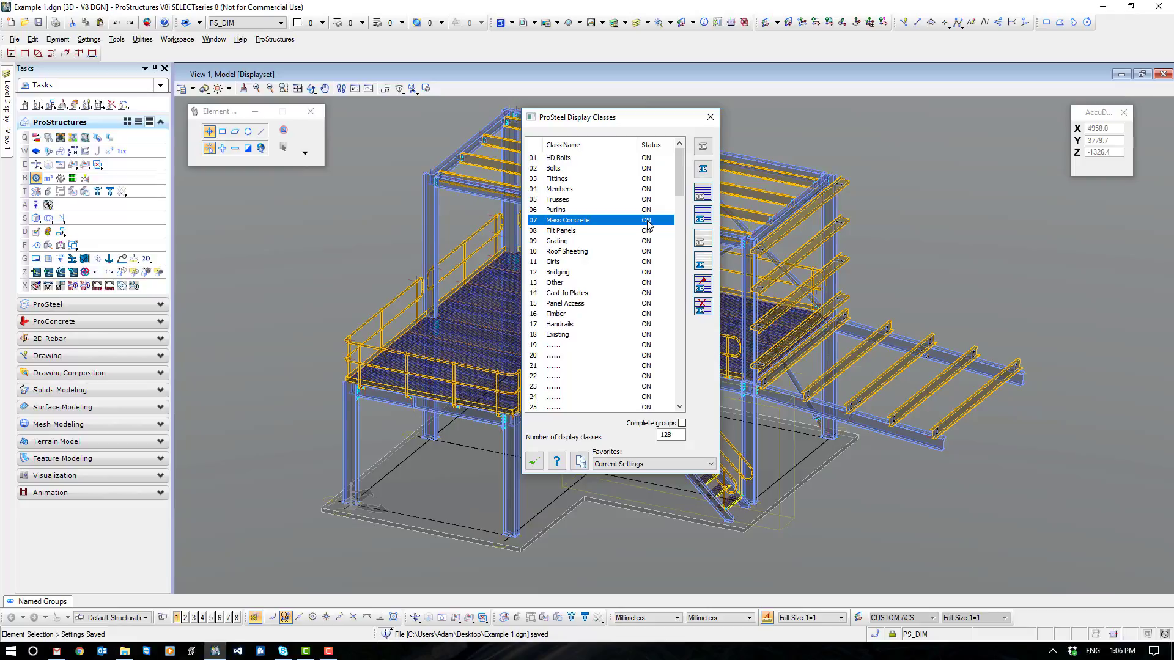
- Assign the concrete base slab to the Mass Concrete display class and hide that class
left_click(703, 286)
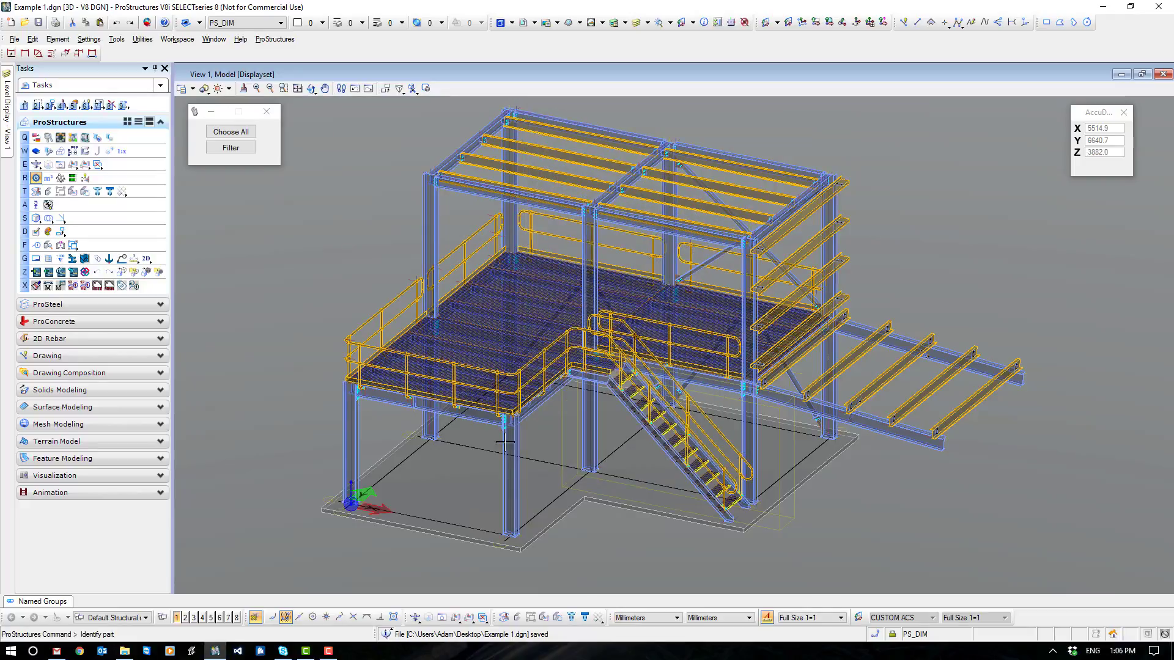
left_click(441, 535)
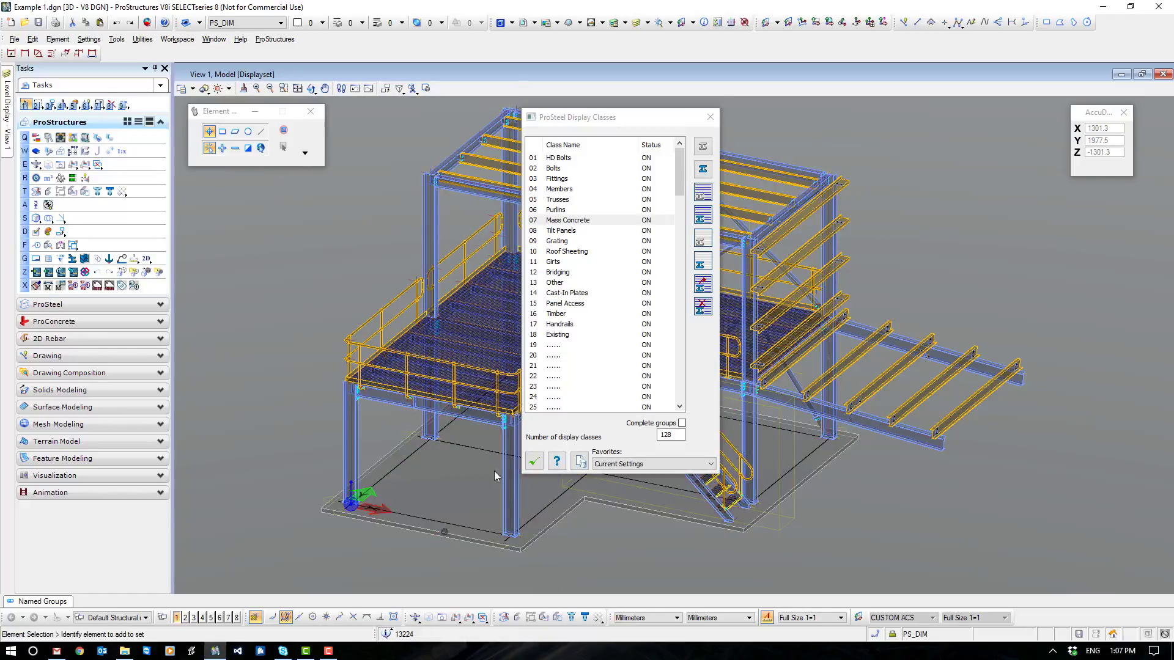
left_click(702, 195)
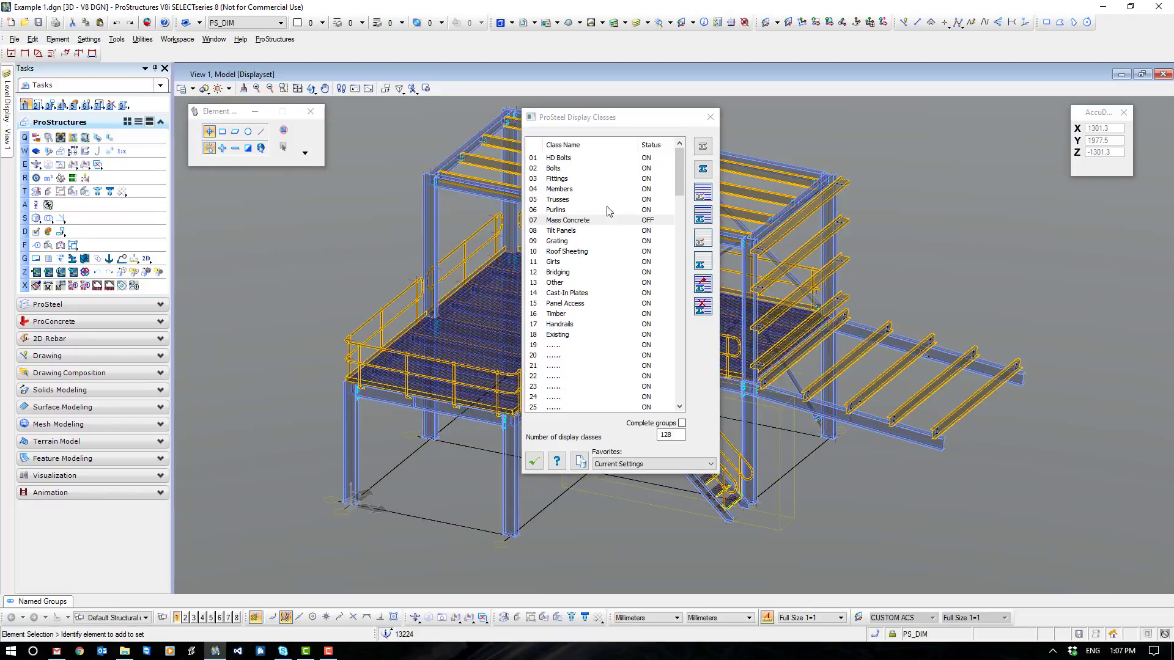
- Assign the five lower canopy purlins and all purlins of both roof bays to the Purlins display class, and hide that class
left_click(560, 212)
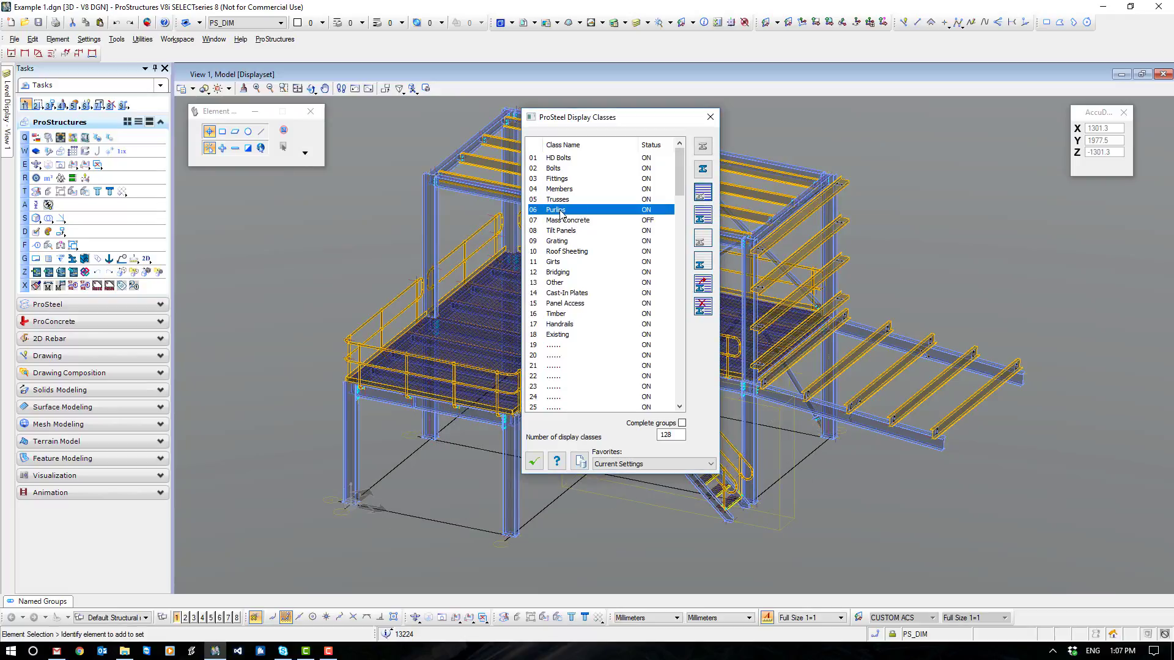
left_click(703, 284)
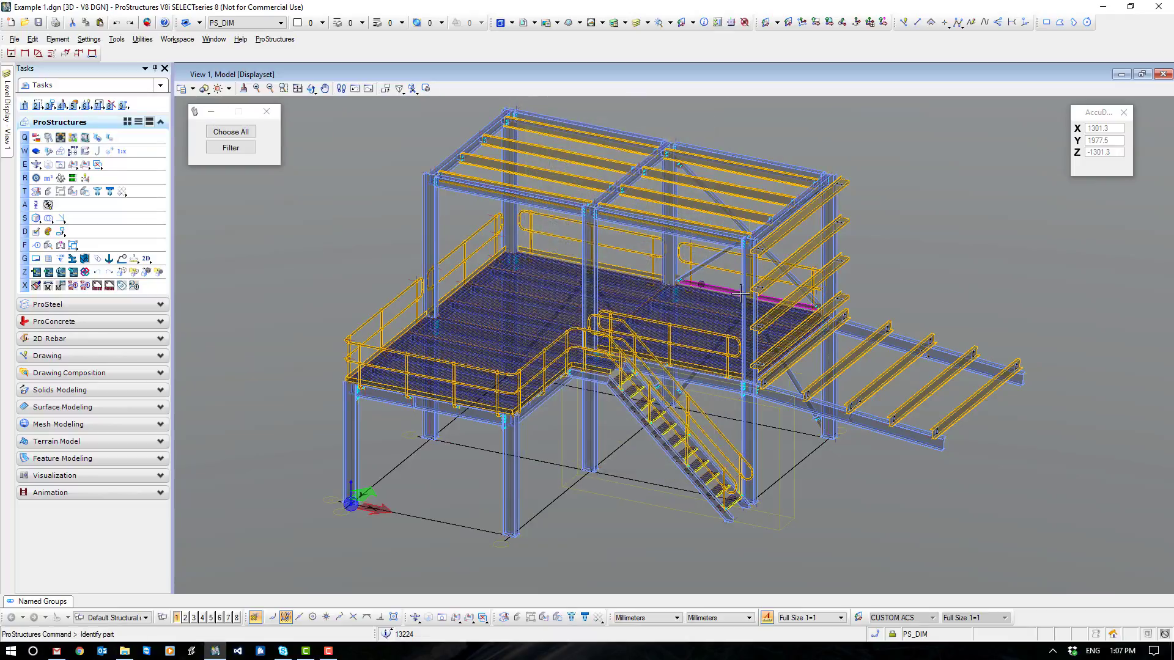
left_click(971, 408)
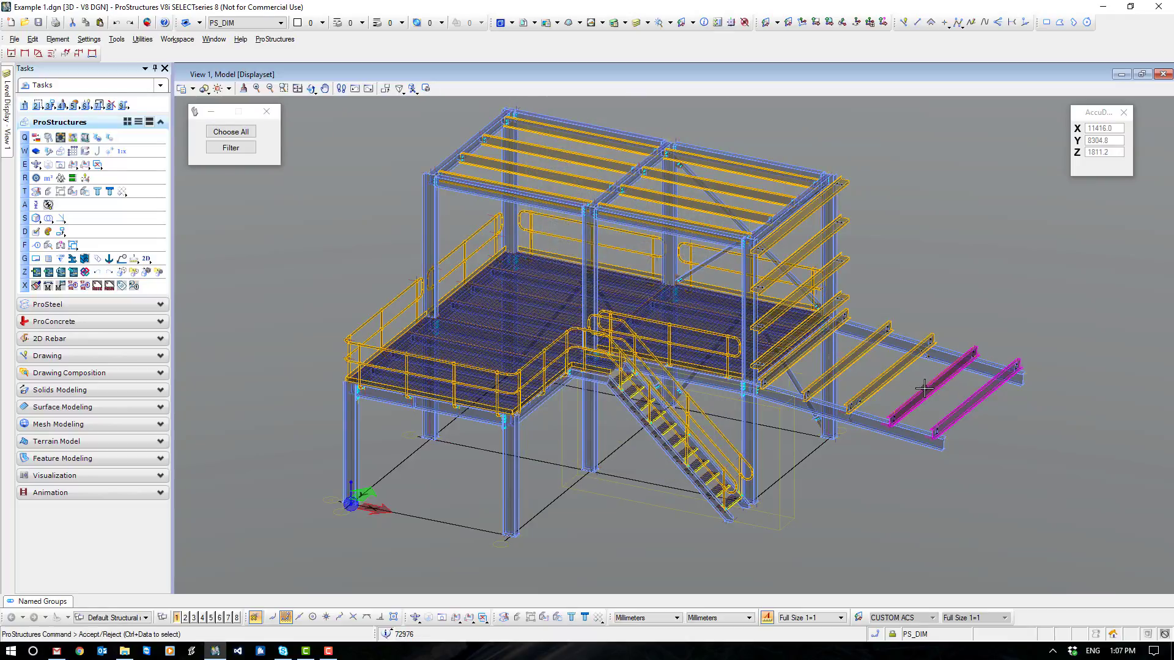
left_click(926, 388, "ctrl")
left_click(885, 373, "ctrl")
left_click(846, 361, "ctrl")
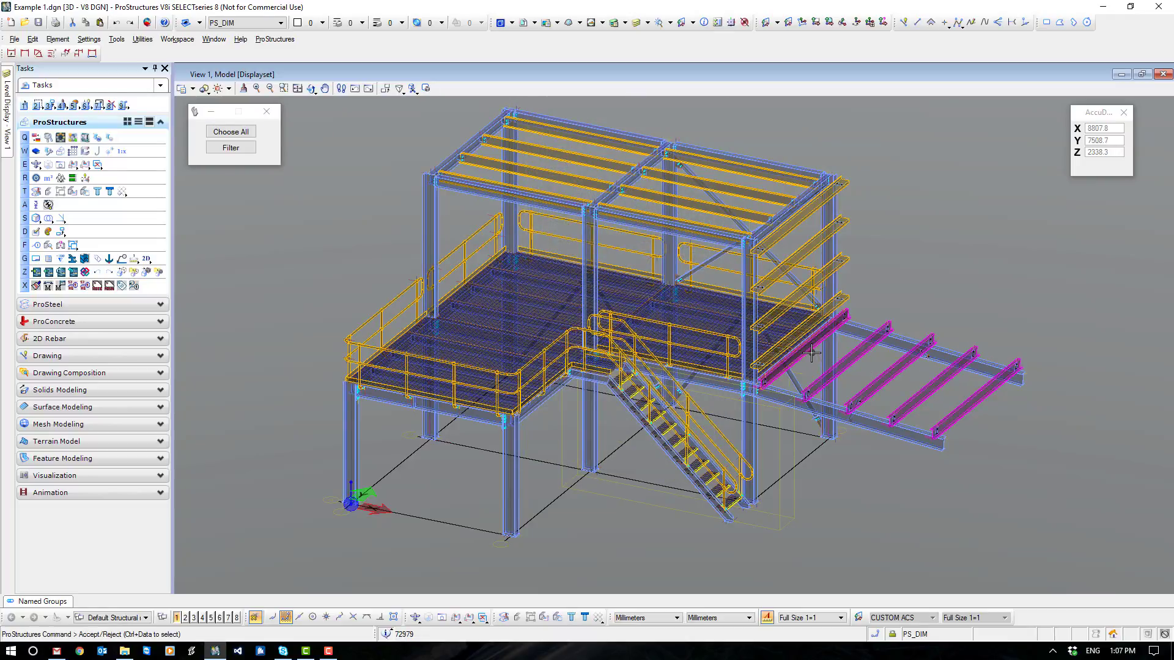
left_click(701, 221, "ctrl")
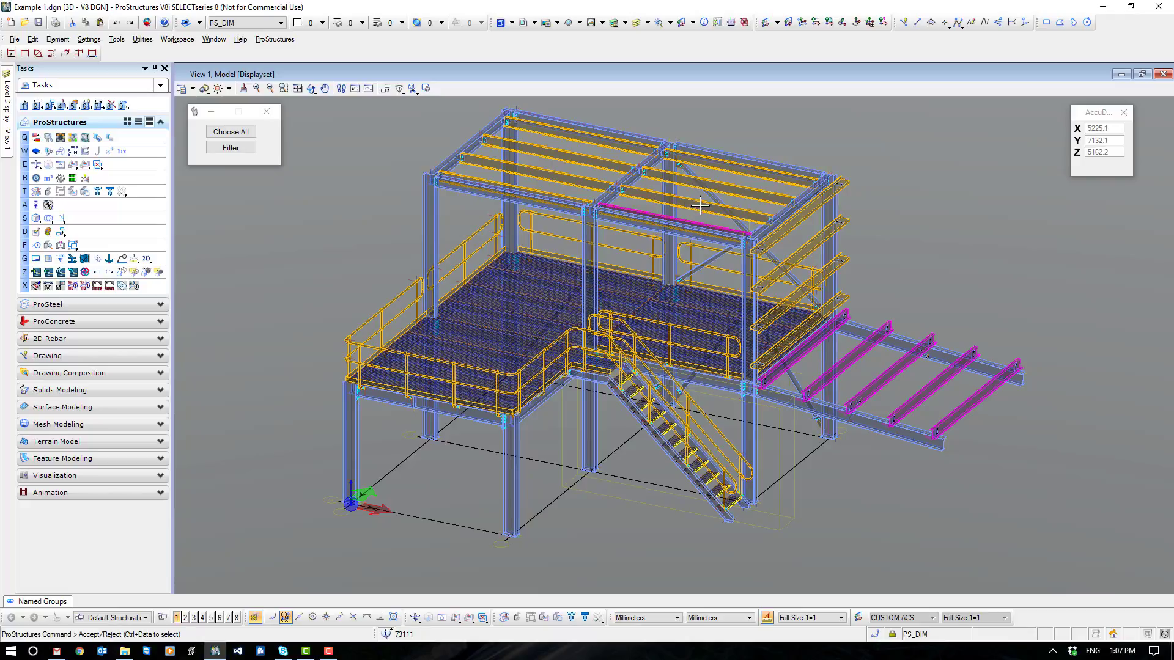
left_click(701, 200, "ctrl")
left_click(724, 181, "ctrl")
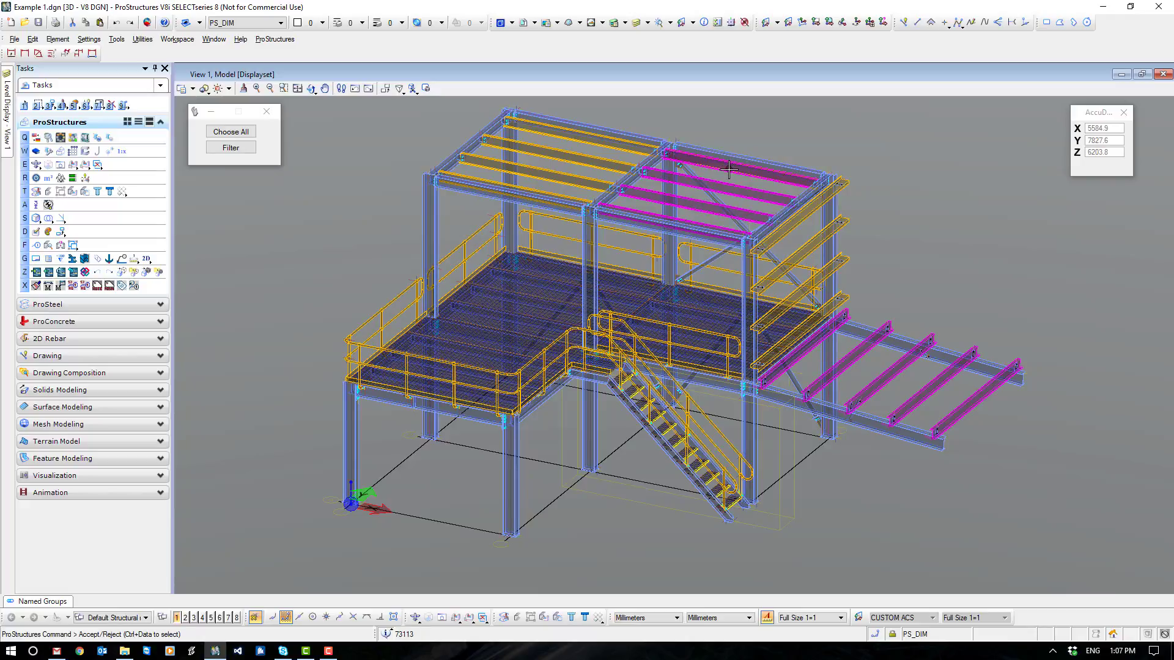
left_click(728, 166, "ctrl")
left_click(581, 133, "ctrl")
left_click(575, 158, "ctrl")
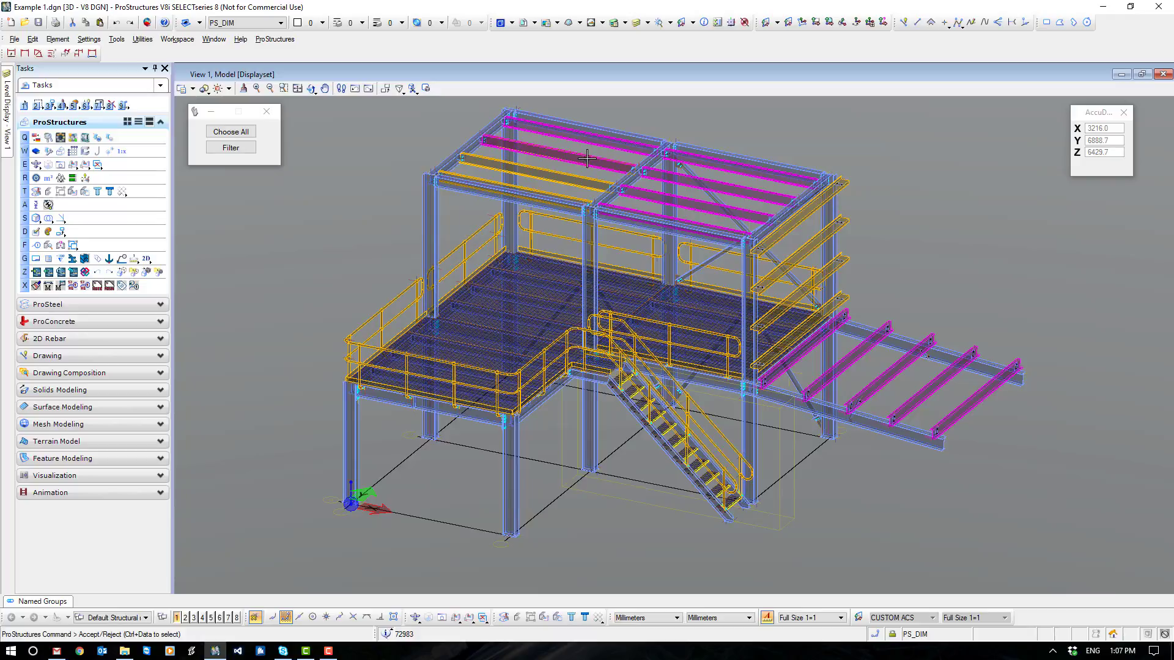
left_click(565, 175, "ctrl")
left_click(538, 191, "ctrl")
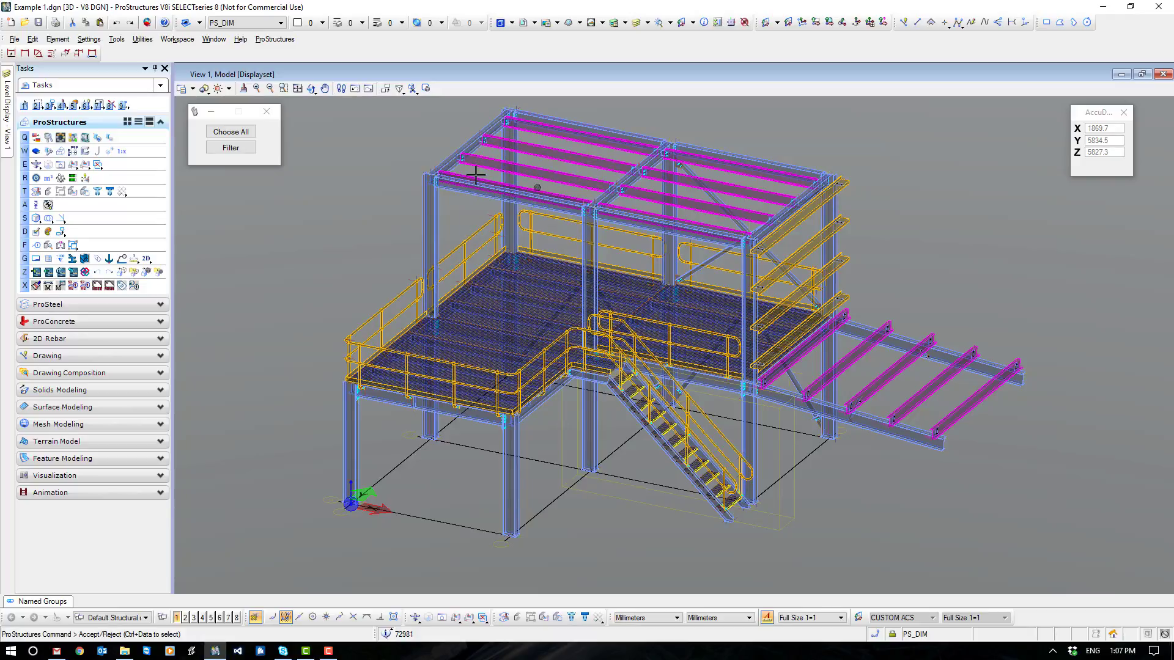
left_click(359, 154)
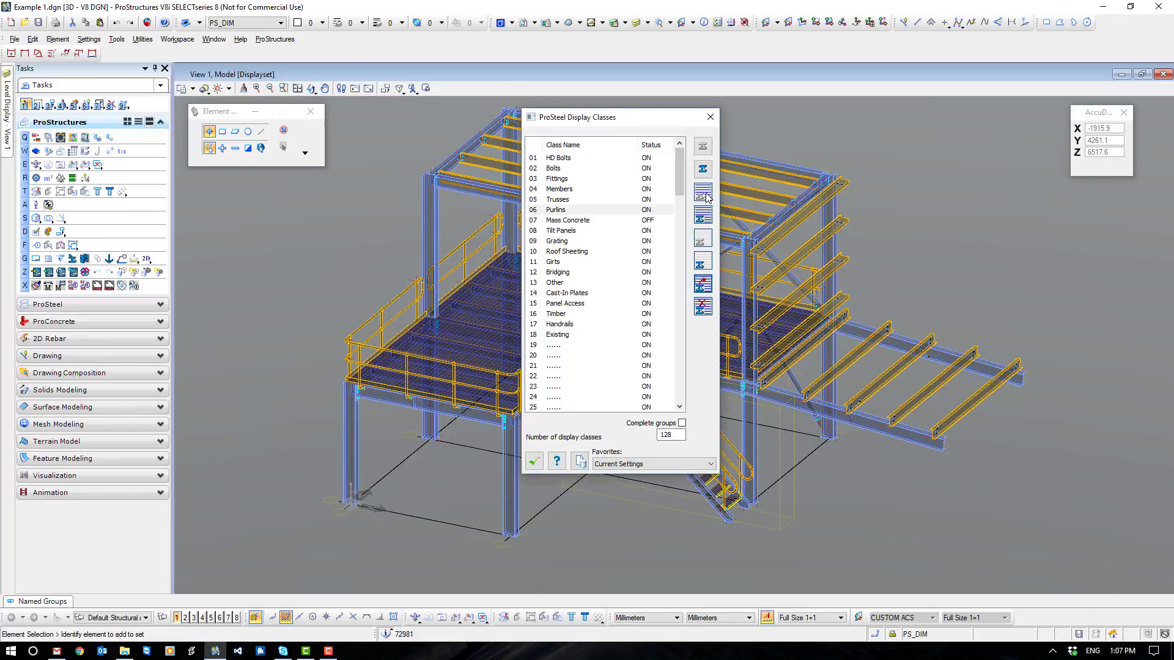
- Assign the four wall girts at the end of the structure to the Girts display class and hide that class
left_click(558, 263)
left_click(700, 289)
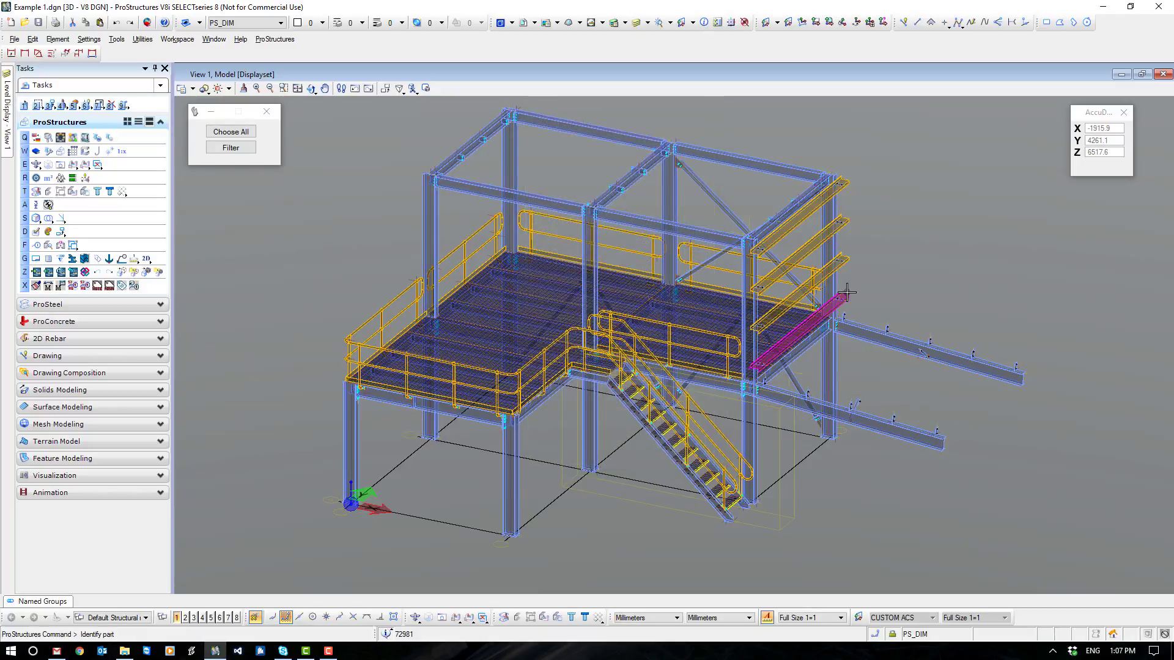
left_click(846, 221)
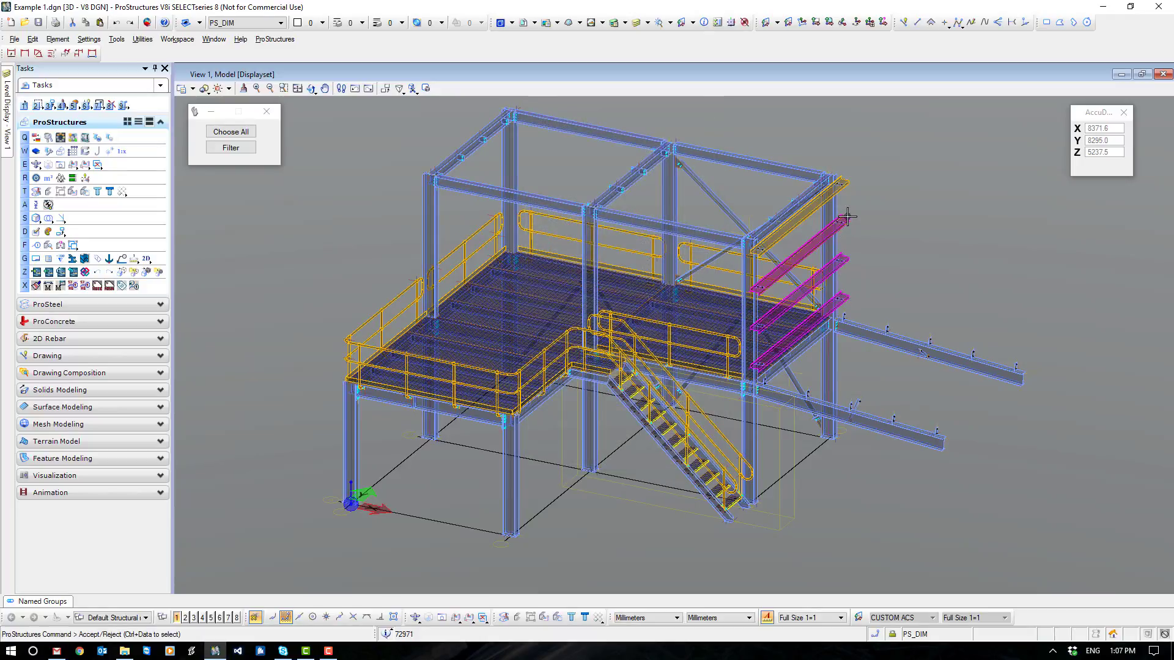
left_click(849, 182)
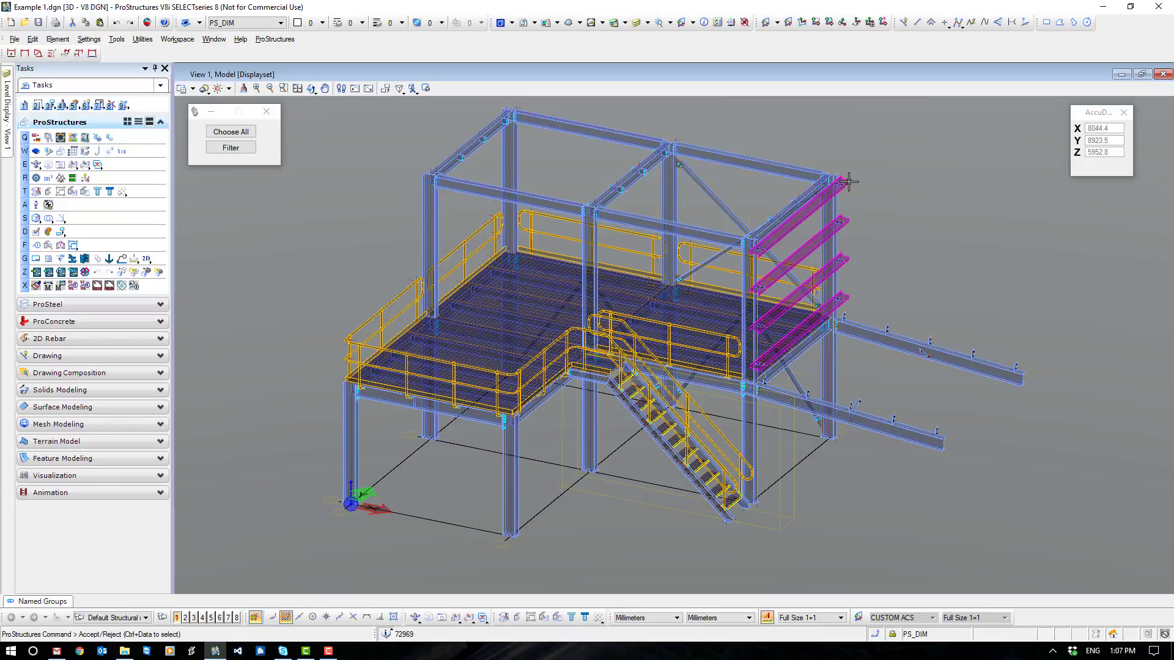
left_click(903, 166)
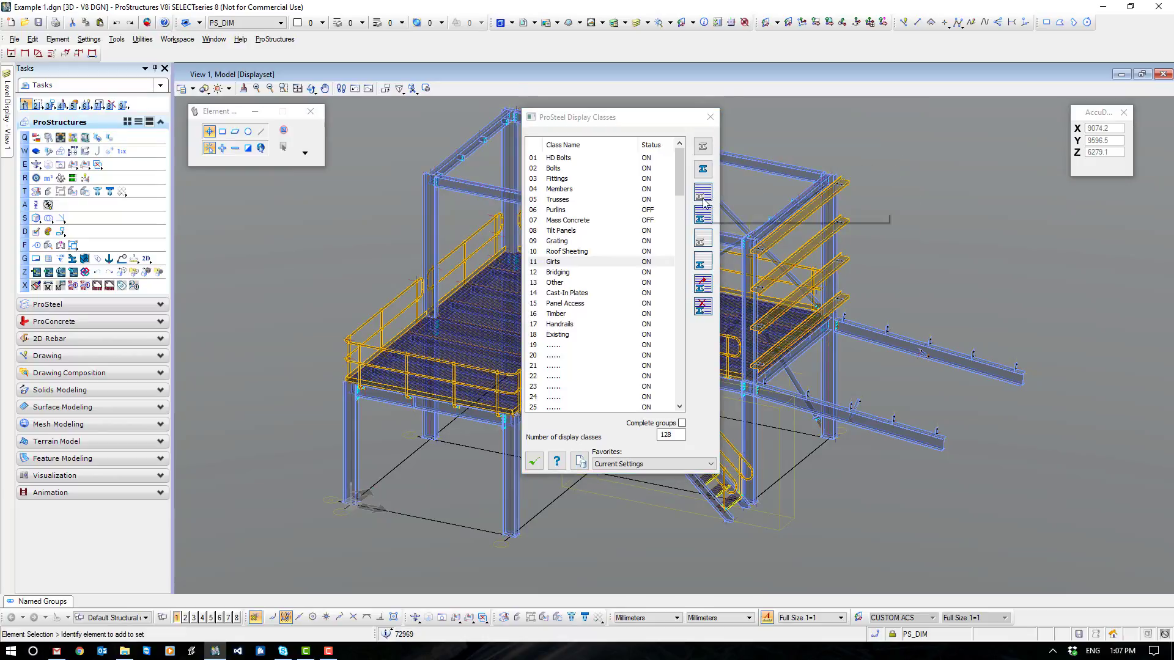
left_click(702, 195)
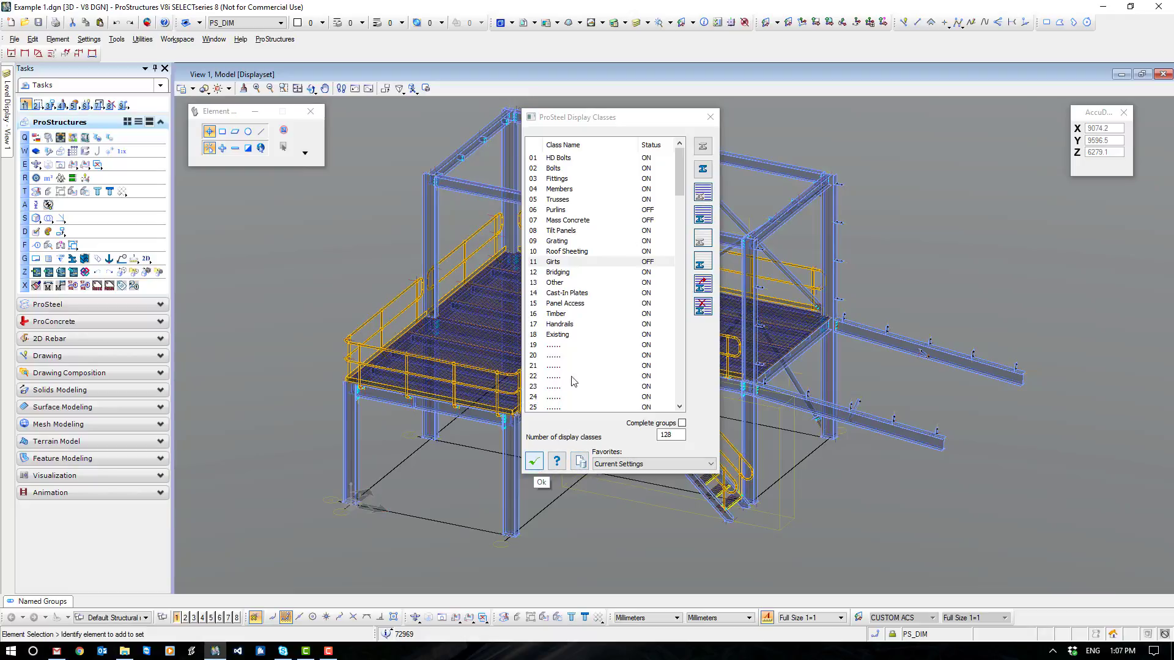
- Move the display classes dialog clear of the model and make PS_HANDRAIL the active level in the View 1 level display
left_click_drag(634, 121, 1071, 114)
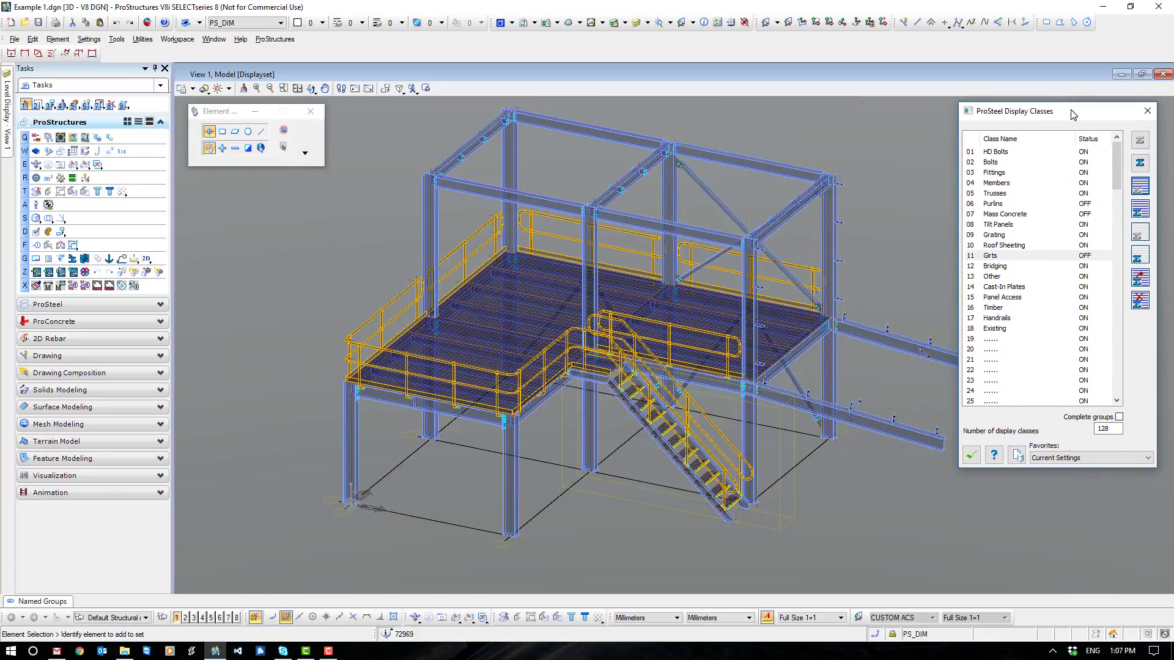
left_click(8, 122)
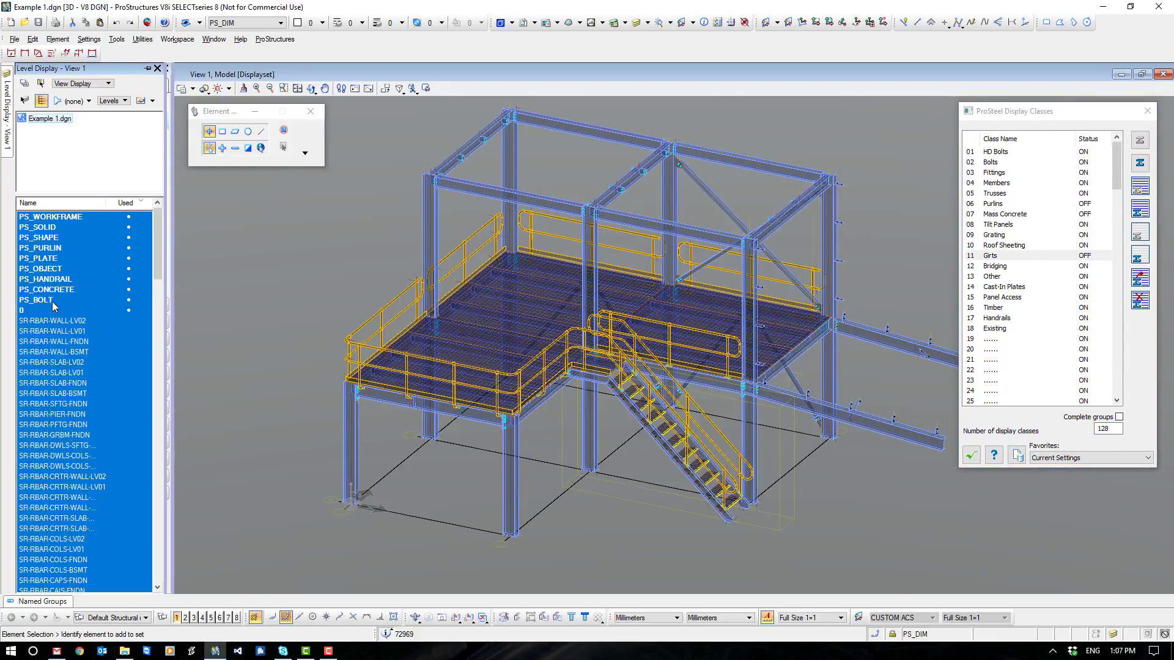
left_click(48, 279)
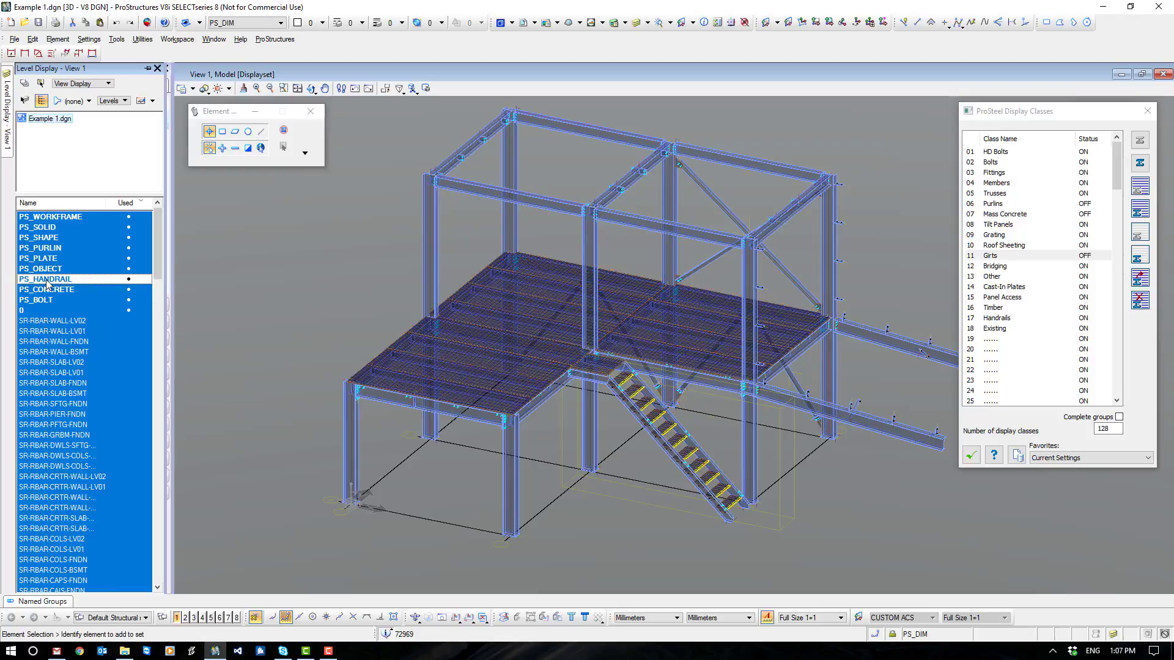
left_click(47, 280)
double_click(46, 282)
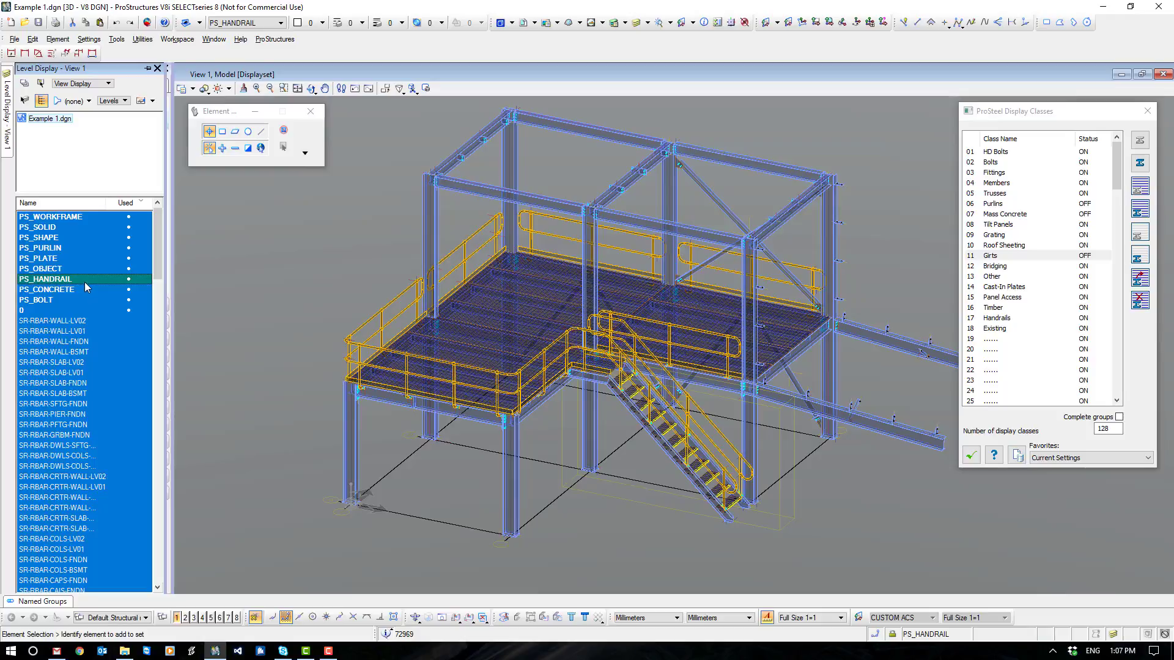
- Turn off the PS_BOLT, PS_OBJECT, PS_PLATE, PS_PURLIN, PS_SHAPE, PS_SOLID and PS_WORKFRAME levels to isolate the handrails
left_click(46, 301)
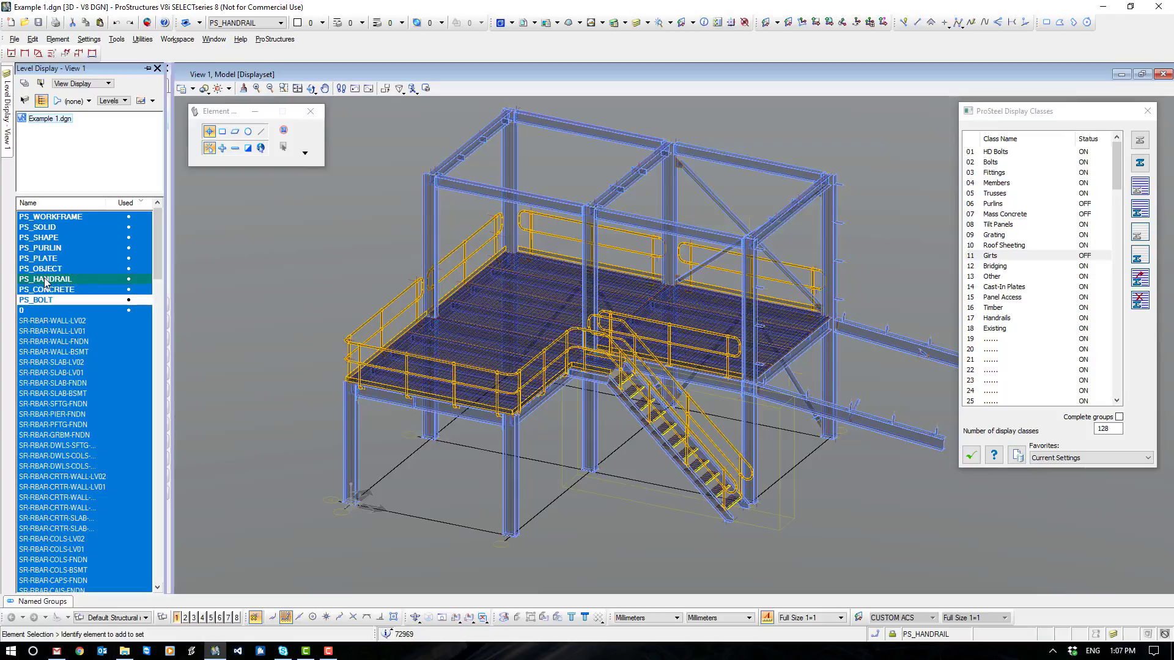
left_click(46, 271)
left_click(45, 259)
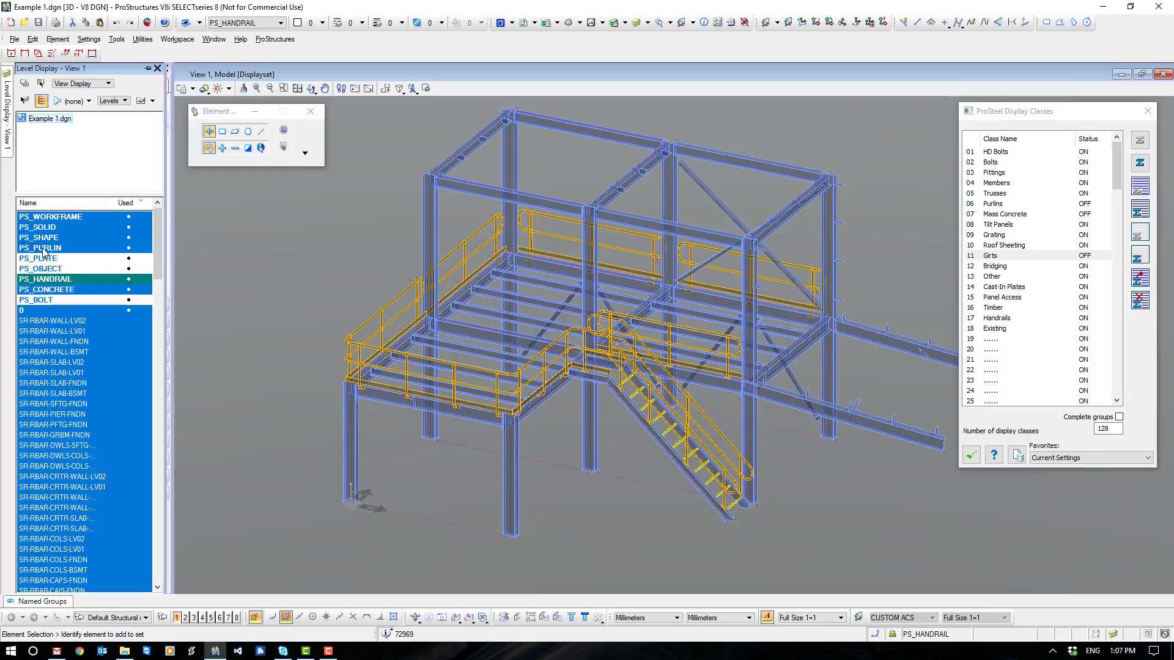
left_click(45, 248)
left_click(44, 238)
left_click(40, 228)
left_click(40, 217)
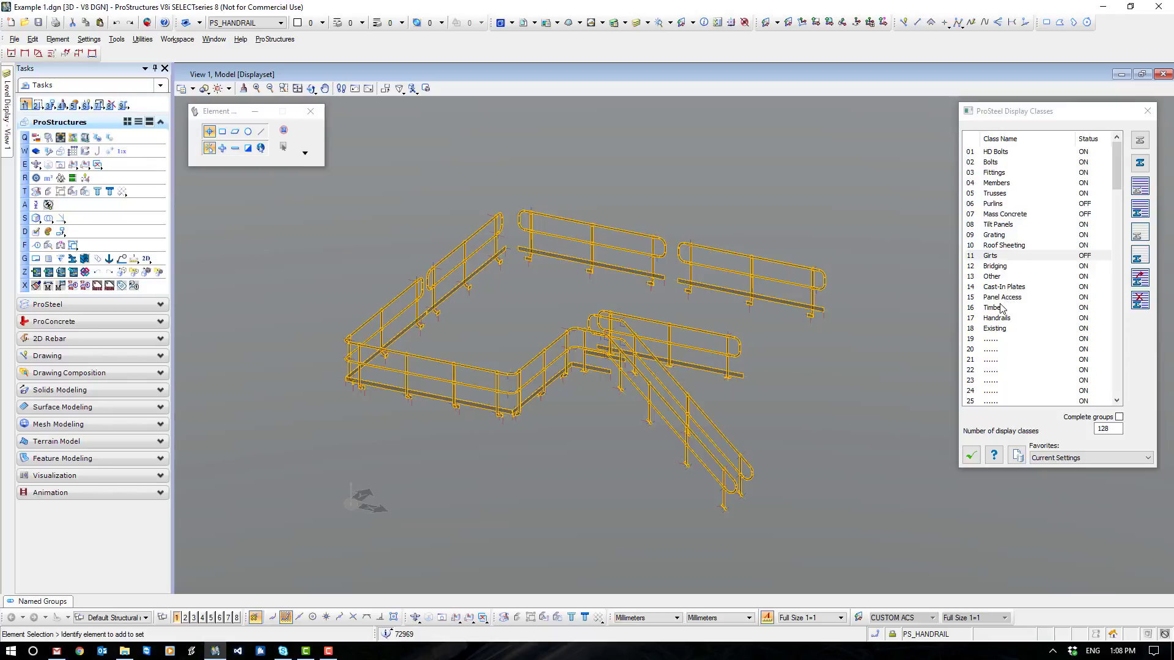
- Assign all the handrails to the Handrails display class, hide that class, and close the display classes dialog
left_click(996, 318)
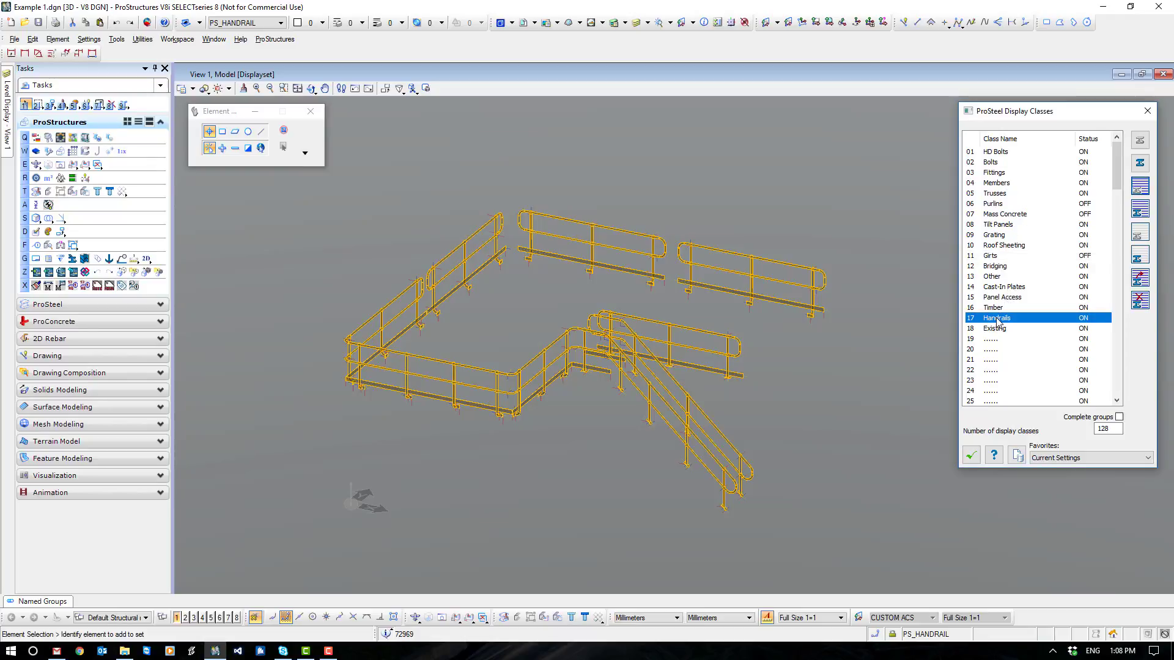
left_click(1140, 278)
left_click_drag(887, 145, 293, 563)
left_click(966, 276)
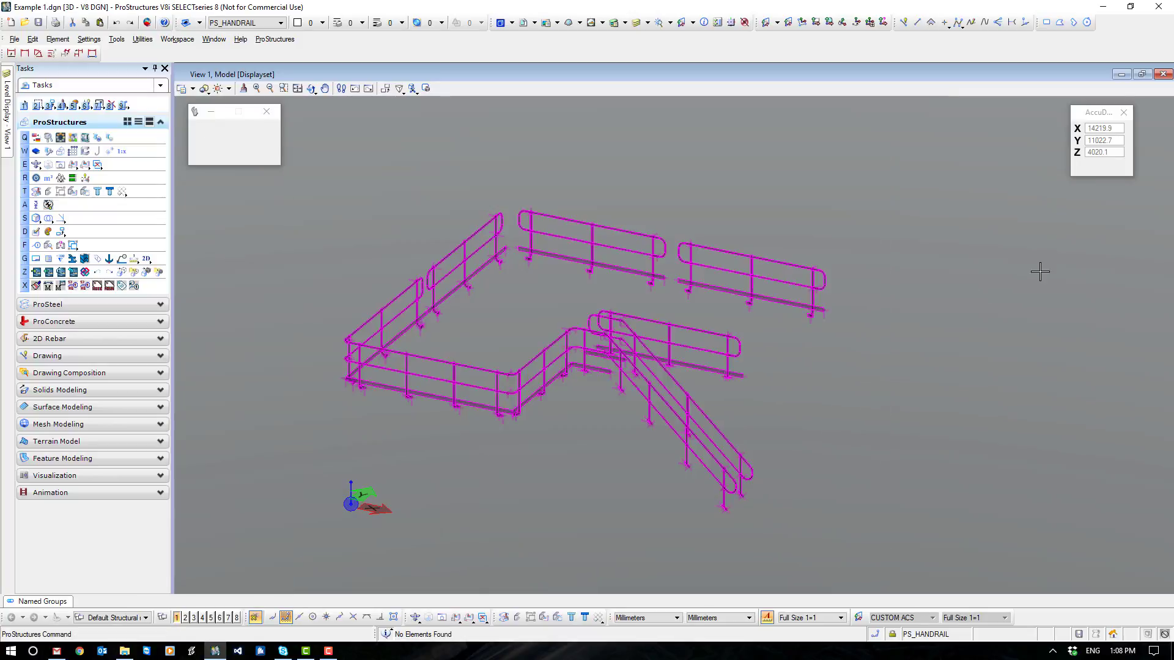
left_click(1139, 191)
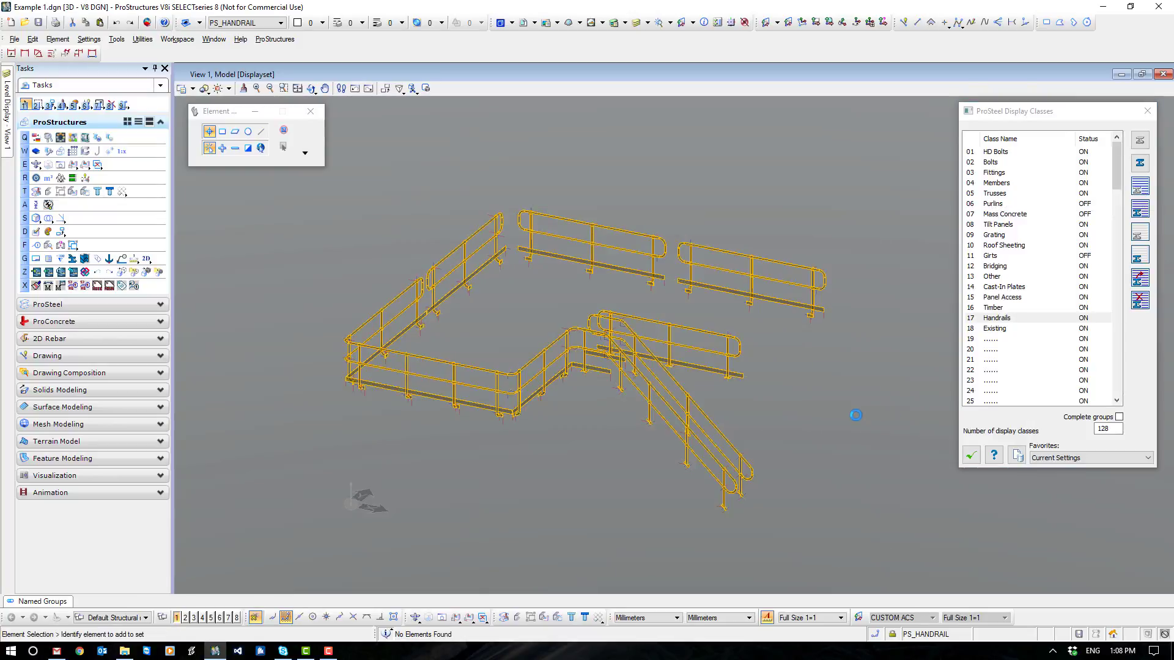
left_click(972, 456)
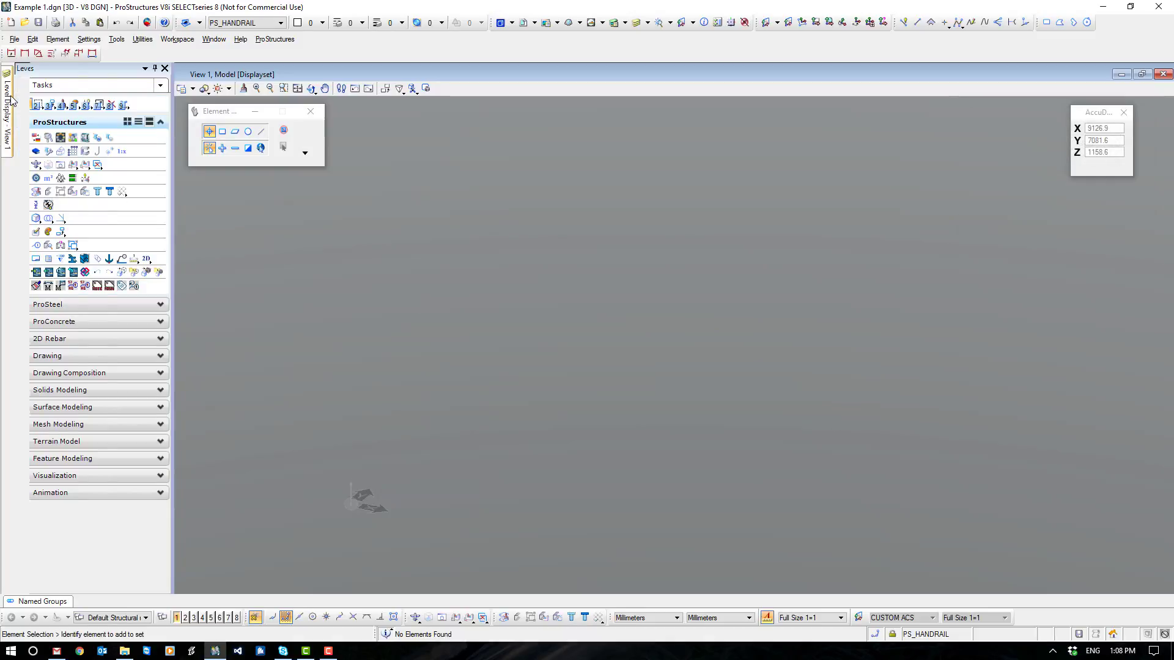
- Turn on the PS_WORKFRAME, PS_SOLID, PS_SHAPE, PS_PURLIN, PS_PLATE, PS_OBJECT and PS_BOLT levels in View 1
mouse_move(6, 107)
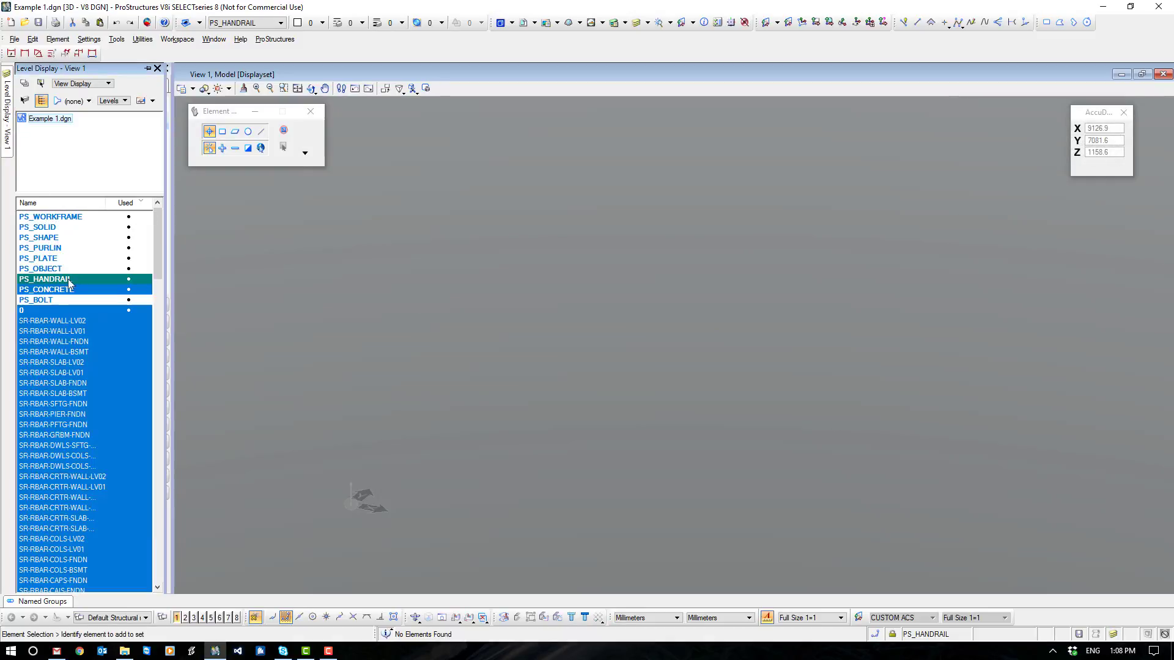
left_click(54, 217)
left_click(52, 227)
left_click(50, 237)
left_click(50, 248)
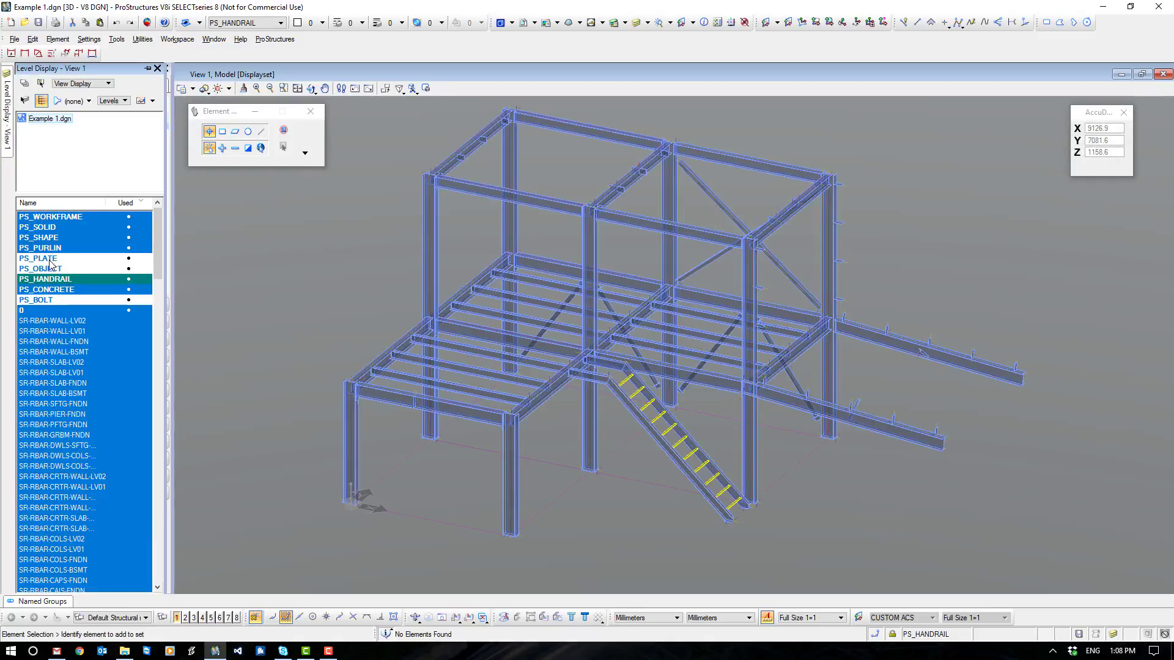
left_click(50, 258)
left_click(51, 269)
left_click(49, 301)
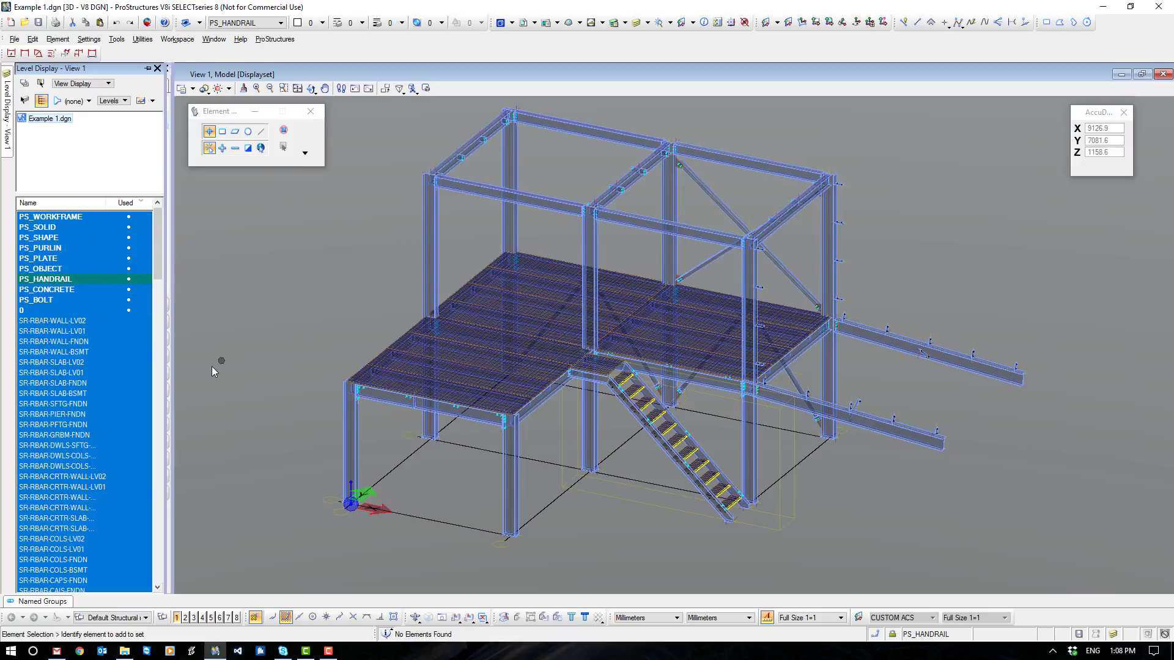
- Turn off the PS_WORKFRAME and PS_OBJECT levels in the View 1 level display
mouse_move(8, 114)
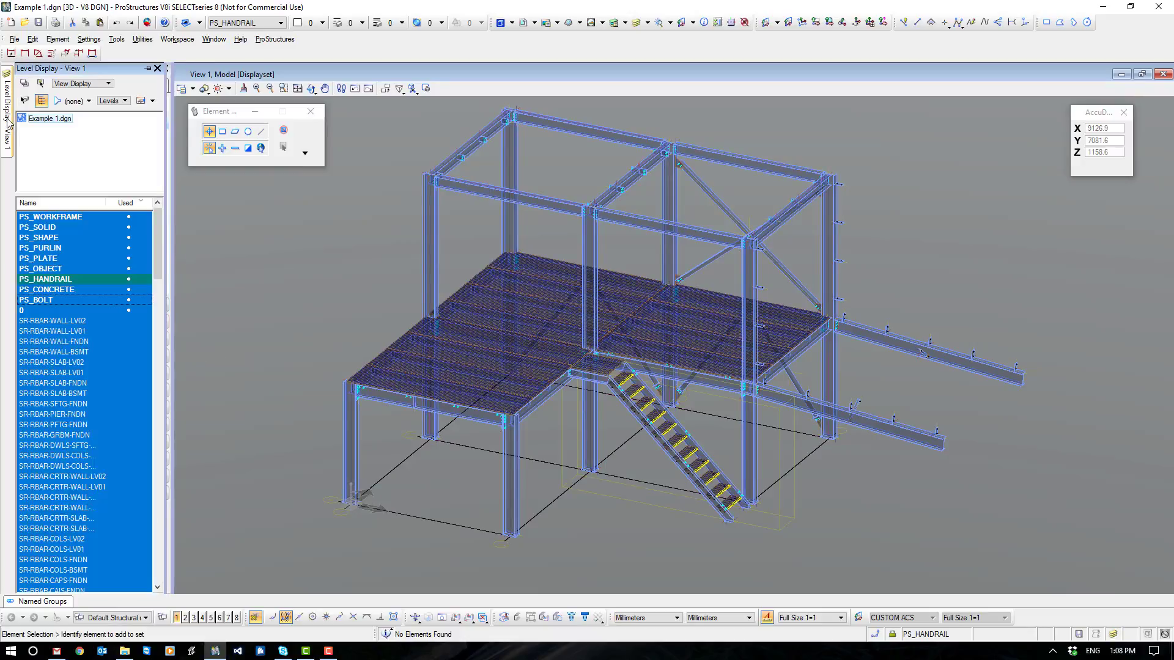
left_click(70, 219)
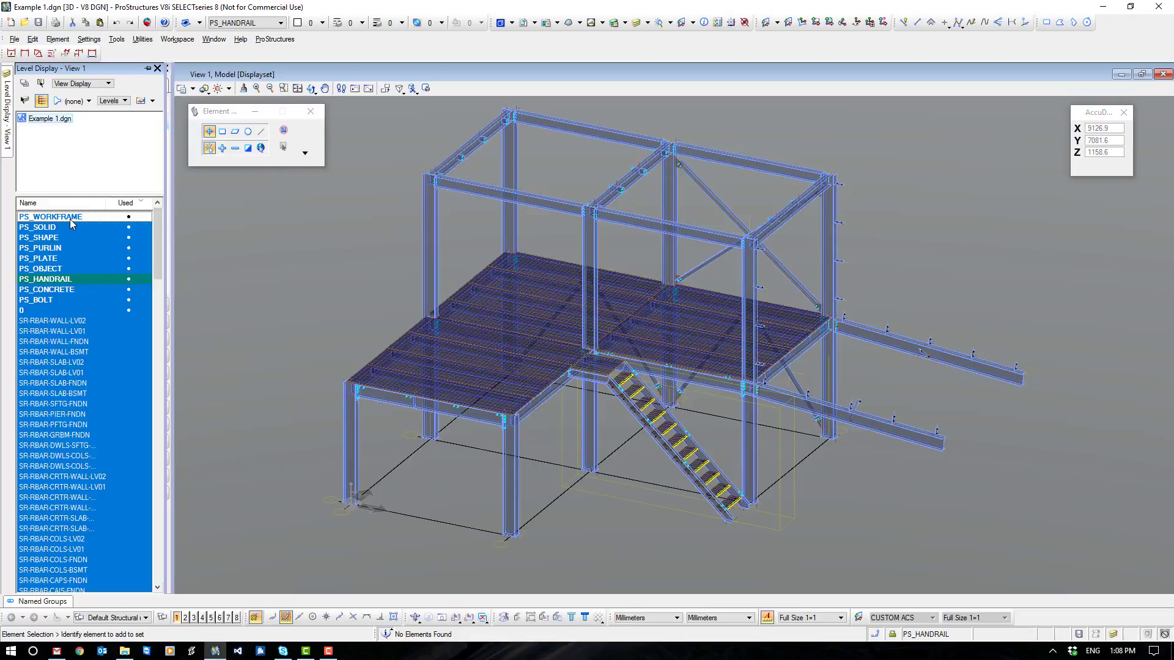
left_click(54, 270)
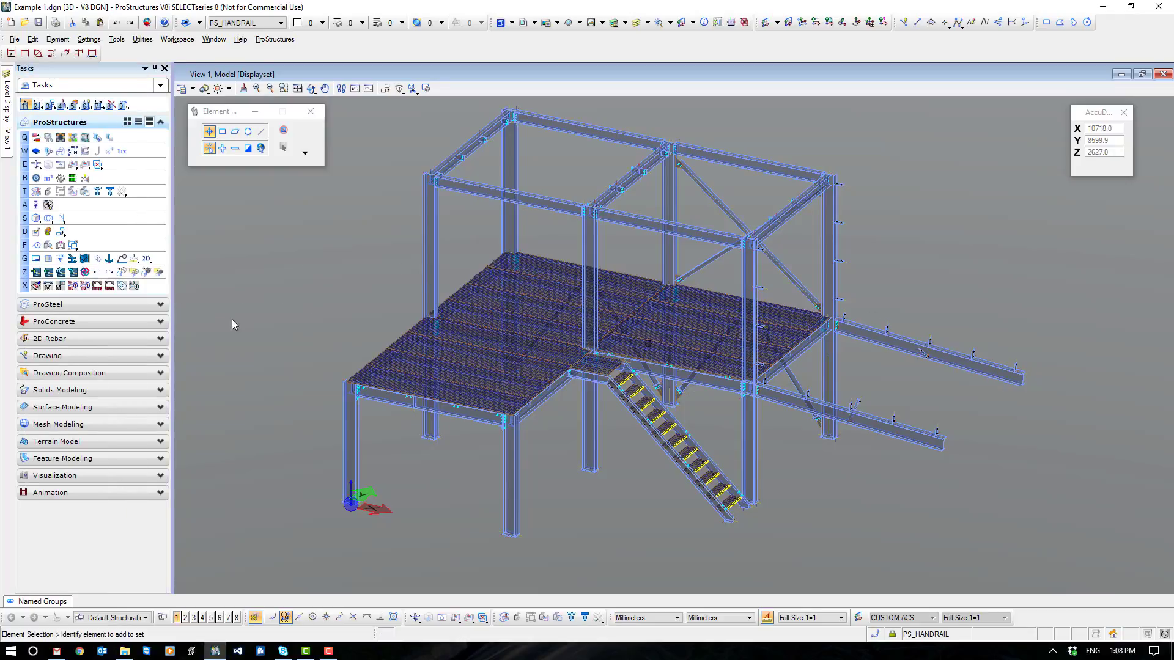
- Reopen the display classes and start adding parts to the Grating class, picking the floor grating panels across the rear of both bays
left_click(36, 178)
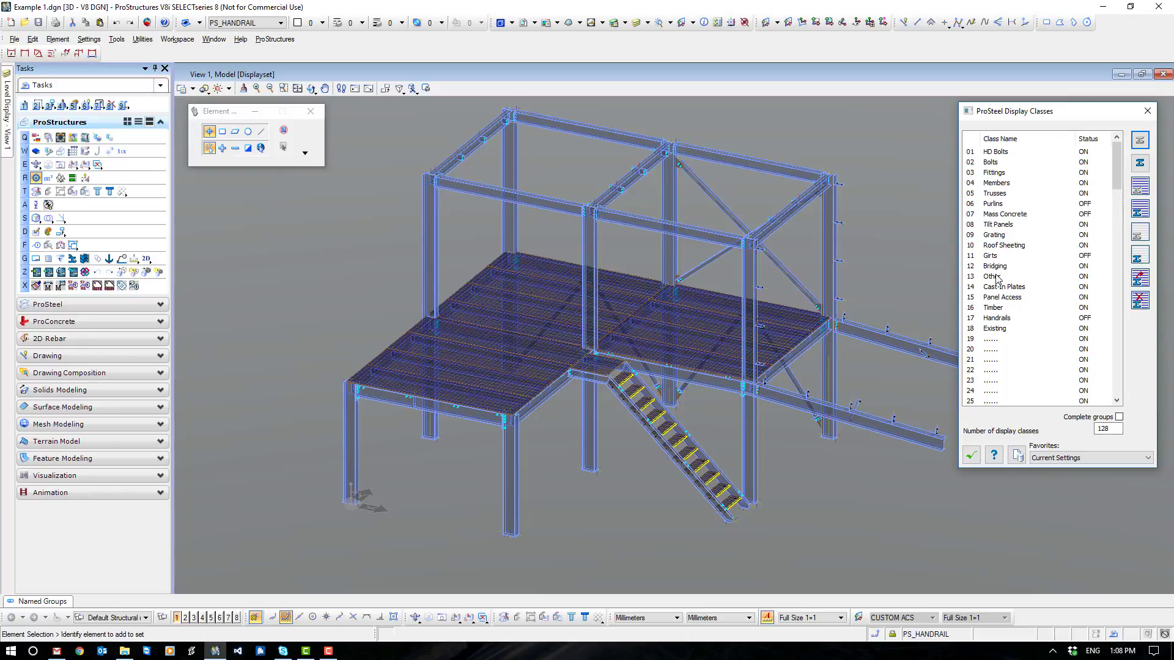
left_click(1002, 235)
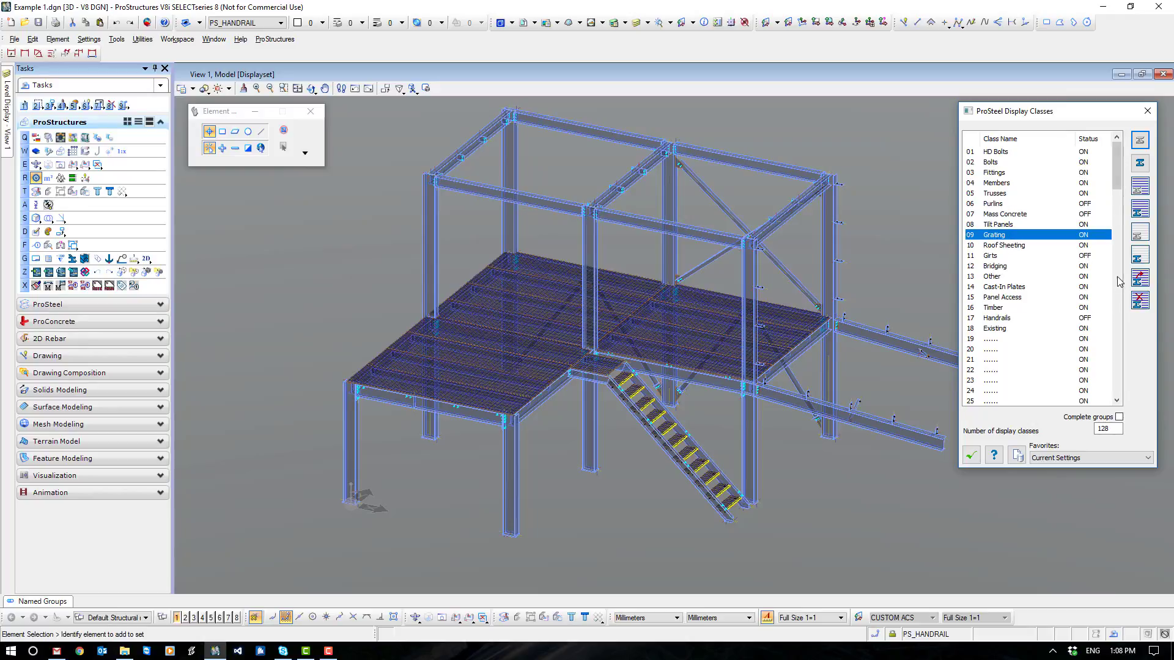
left_click(1140, 278)
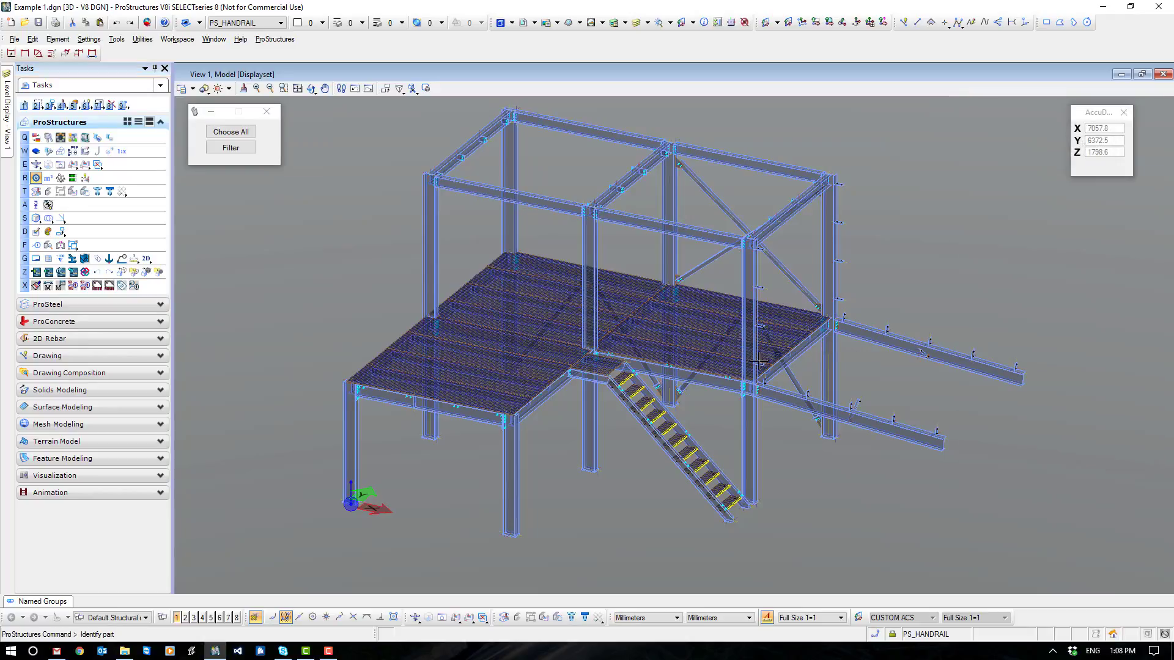
left_click(728, 363)
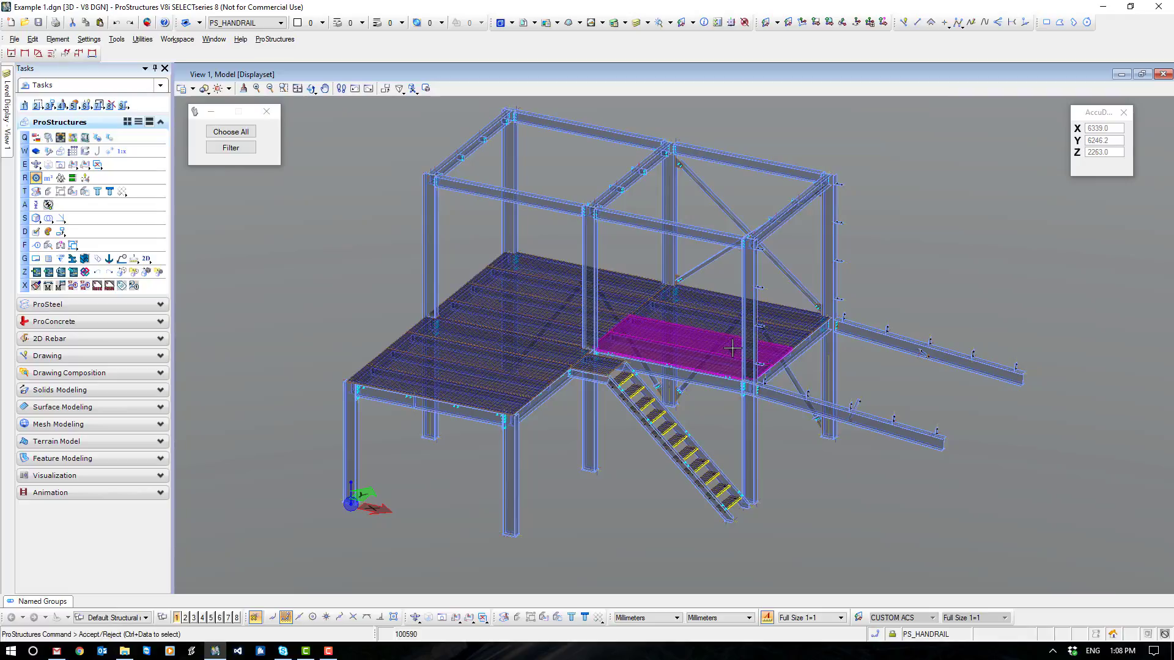
left_click(718, 304, "ctrl")
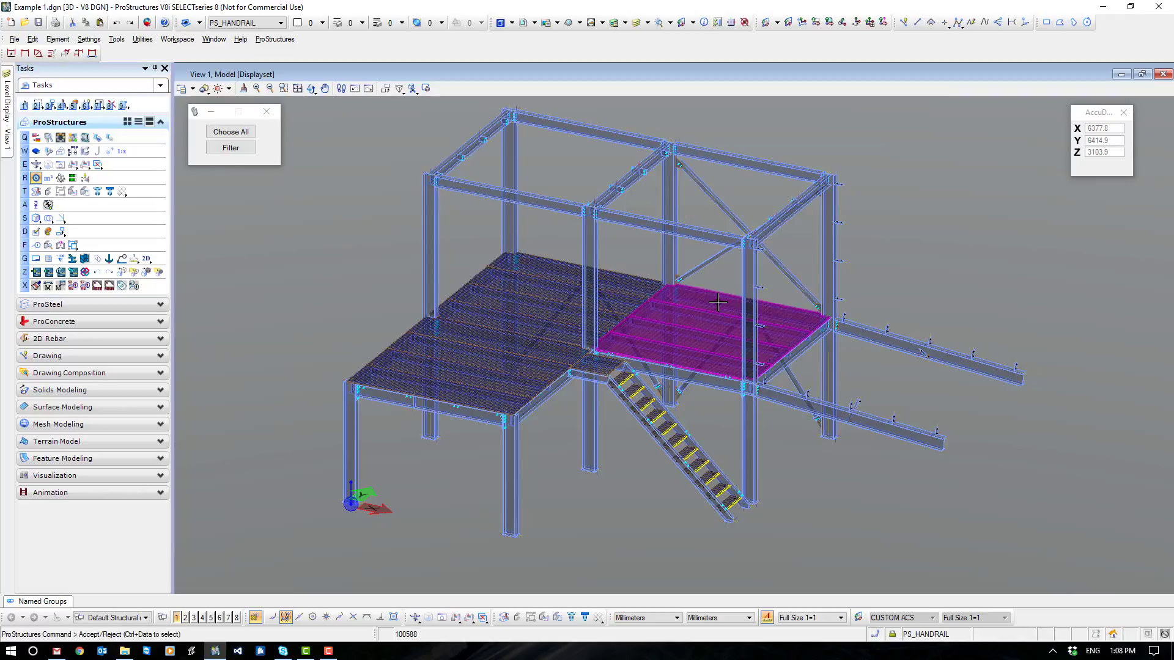
left_click(644, 283, "ctrl")
left_click(609, 299, "ctrl")
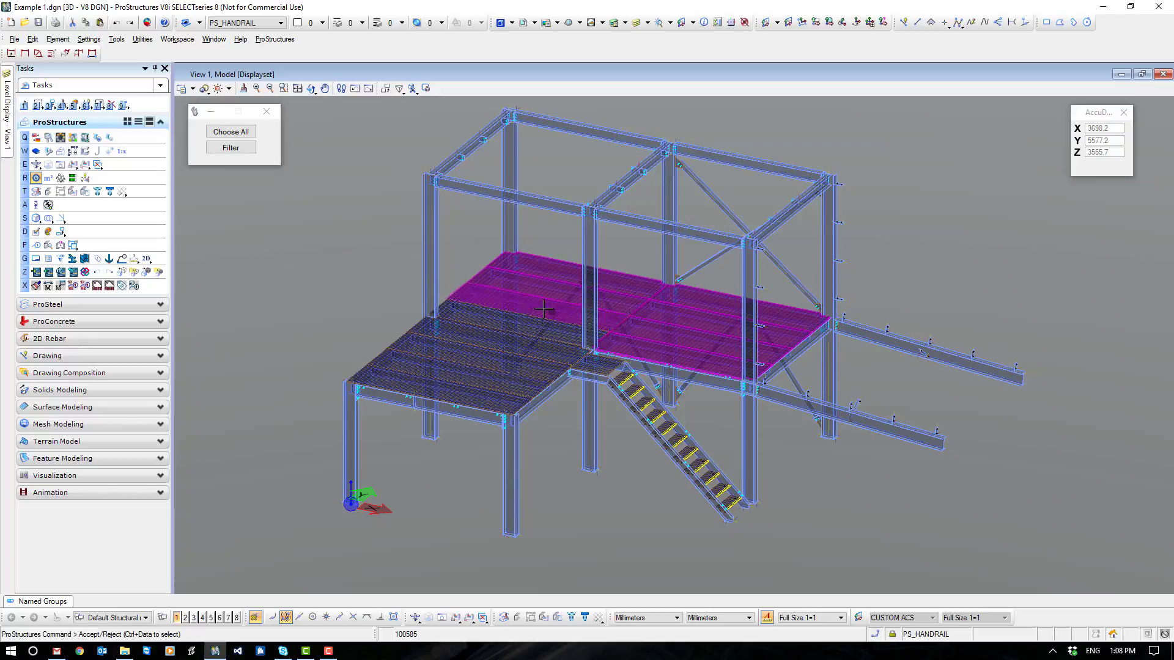
- Add the remaining front floor panels, the stair landing grating and a front roof beam to the Grating class, and hide that class
left_click(496, 321, "ctrl")
left_click(471, 345, "ctrl")
left_click(452, 360, "ctrl")
left_click(433, 378, "ctrl")
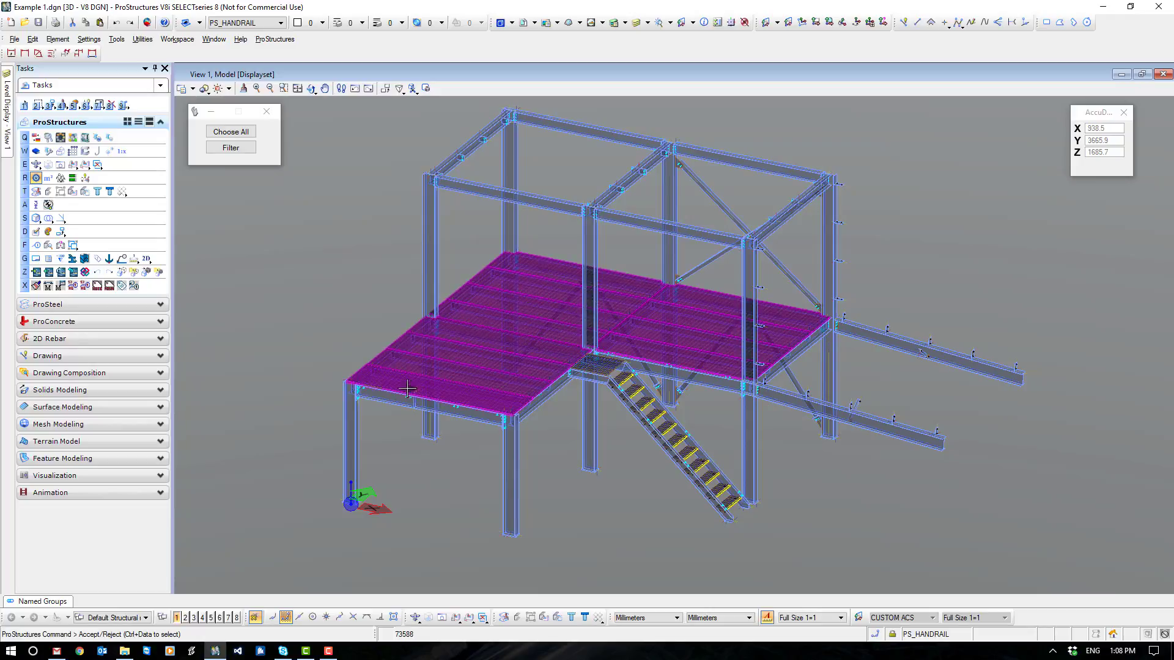
left_click(604, 366, "ctrl")
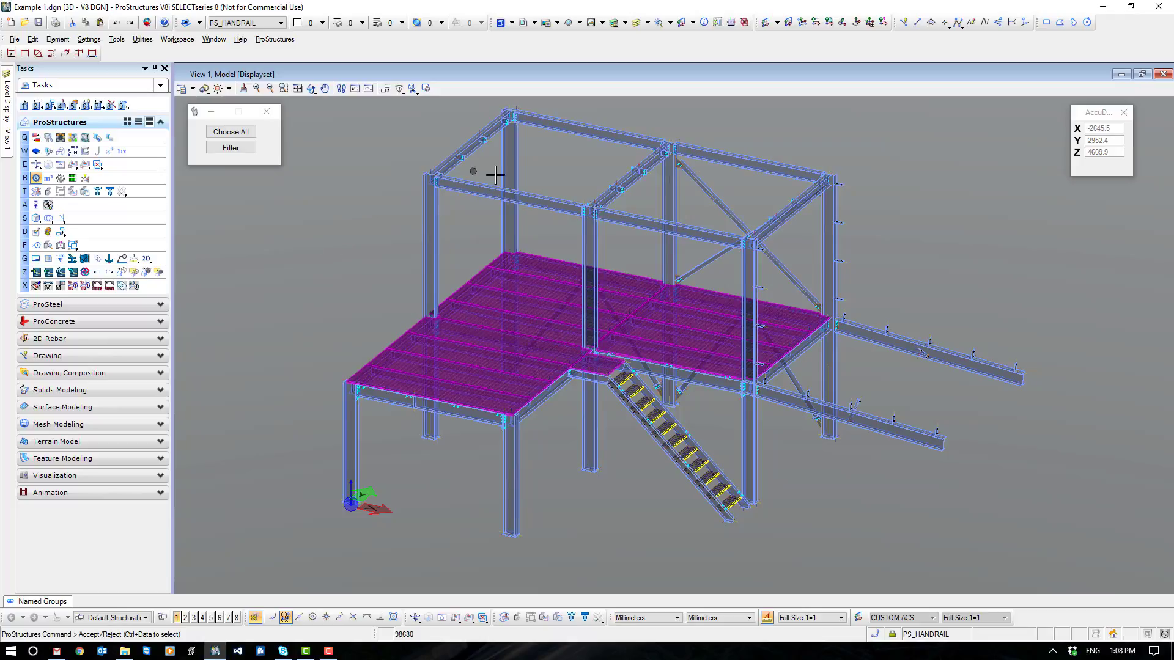
left_click(483, 192, "ctrl")
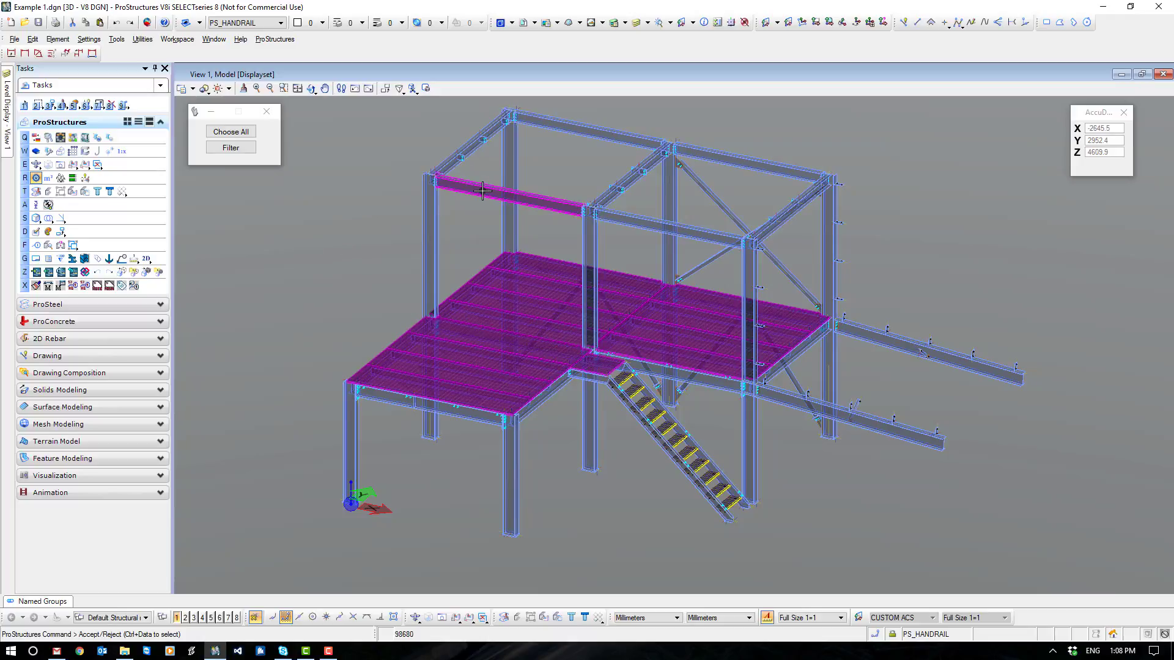
left_click(1090, 278)
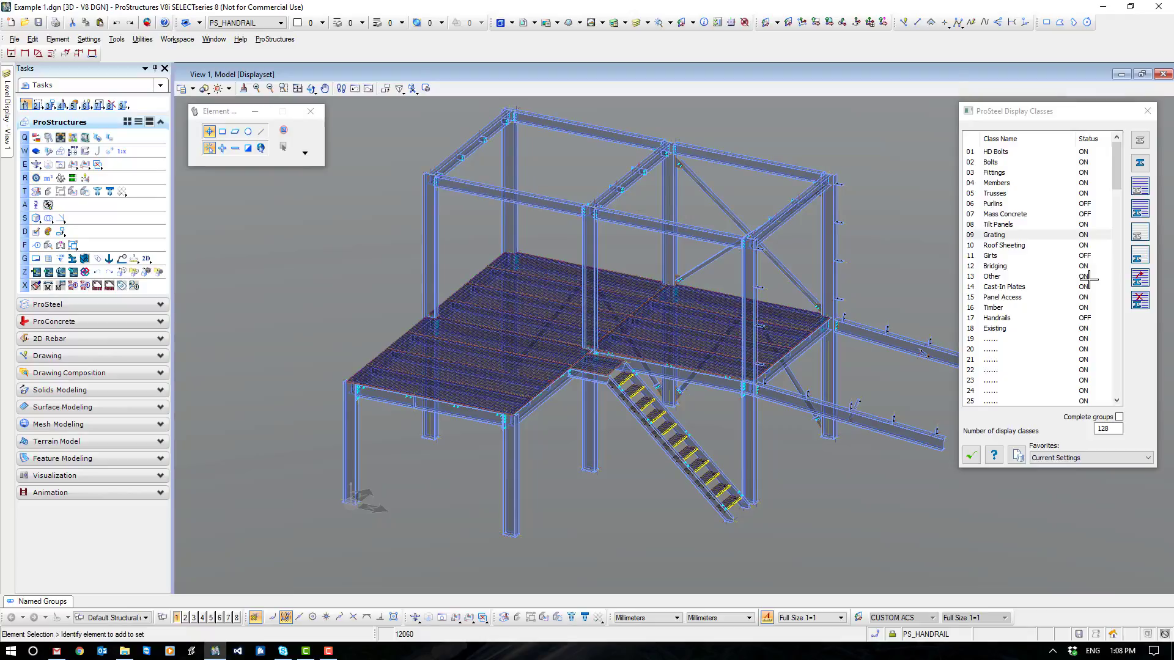
left_click(1141, 187)
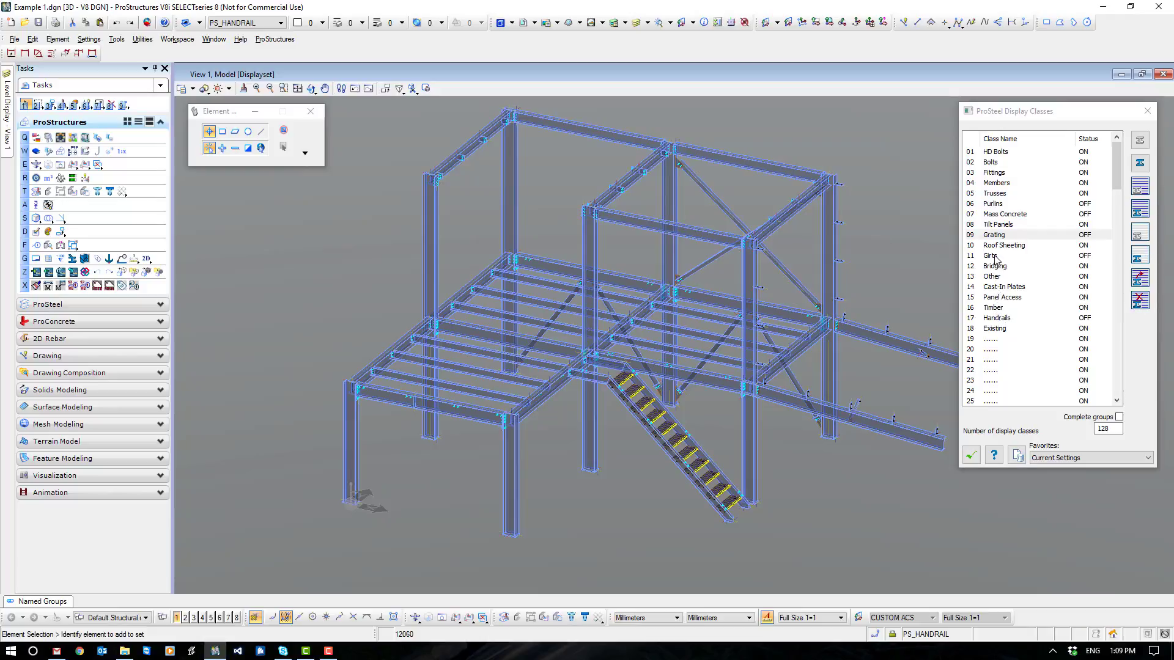
- Redisplay the Grating class to move the wrongly included front roof beam into the Members class, and hide Grating again
left_click(1001, 237)
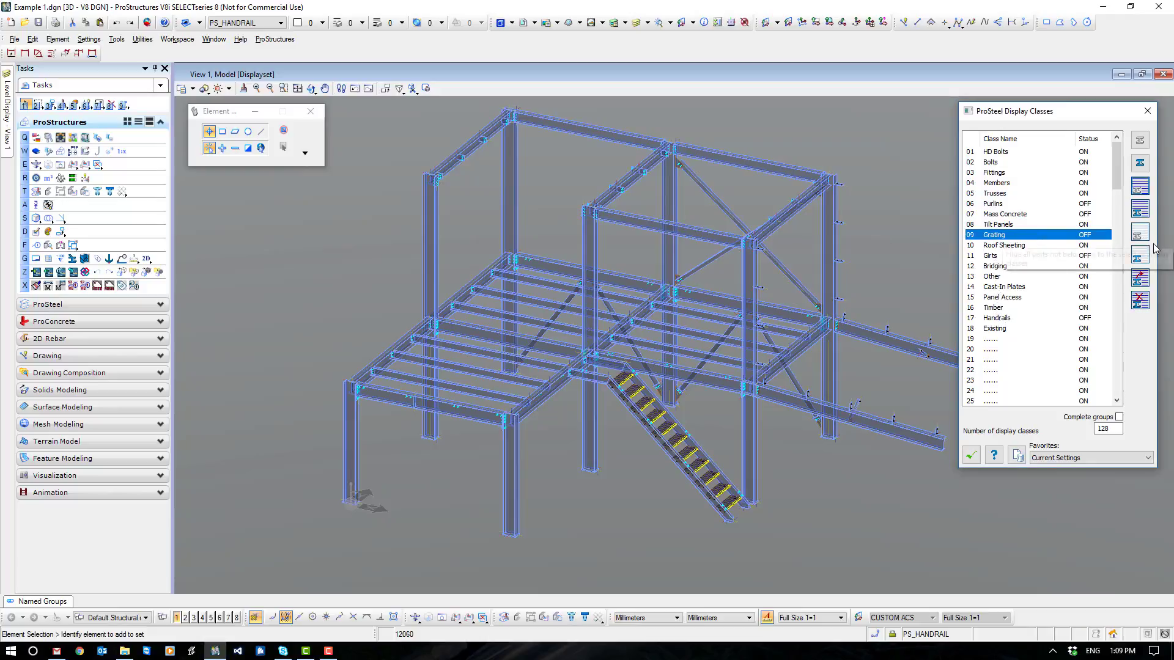
left_click(1141, 211)
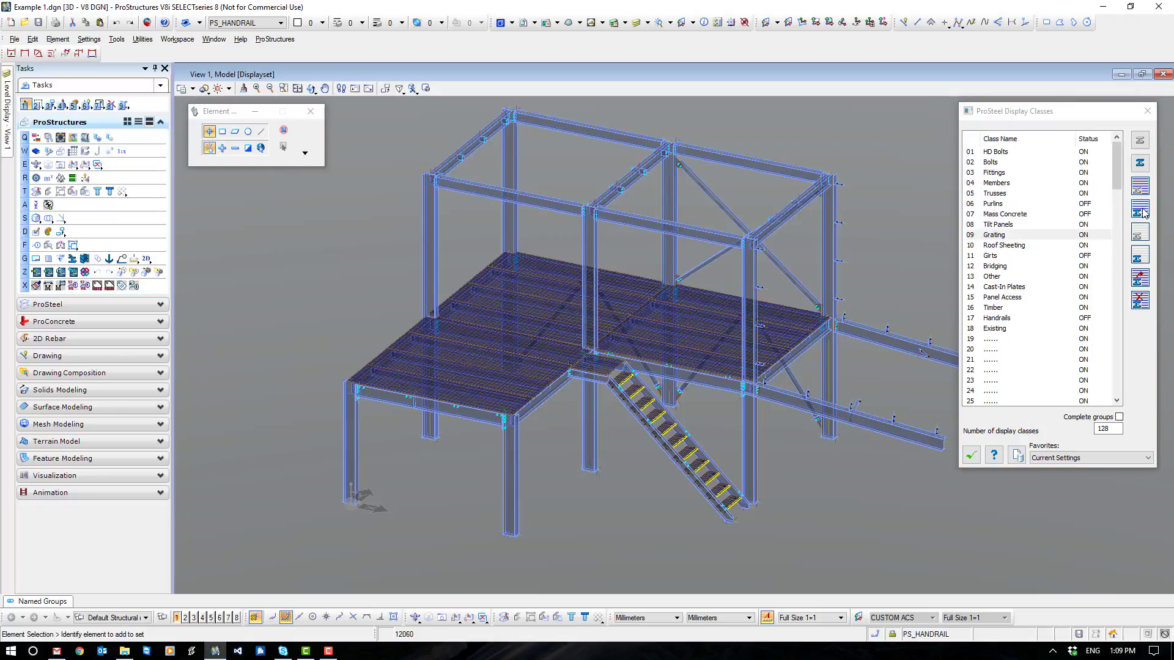
left_click(997, 183)
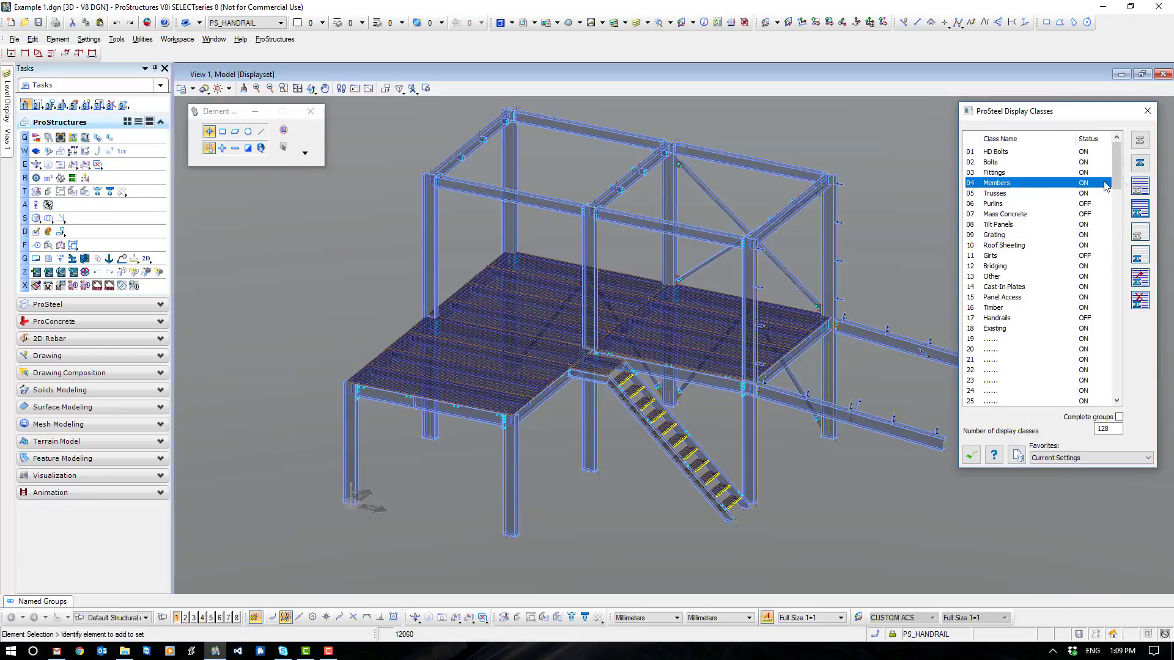
left_click(1139, 279)
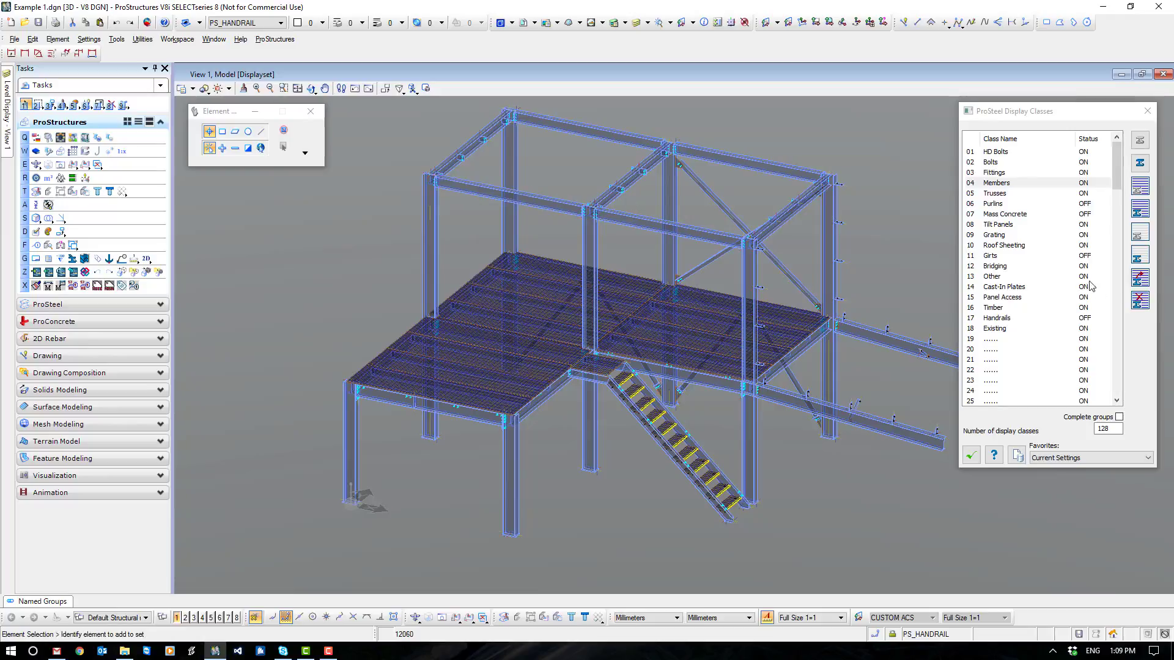
left_click(999, 237)
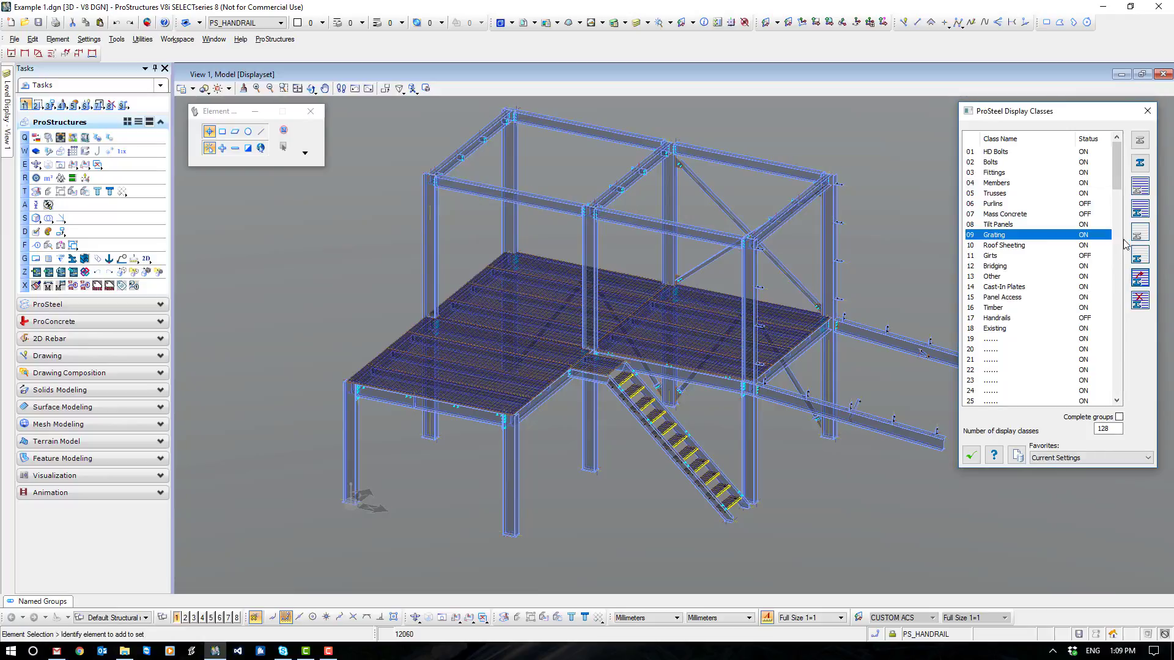
left_click(1140, 209)
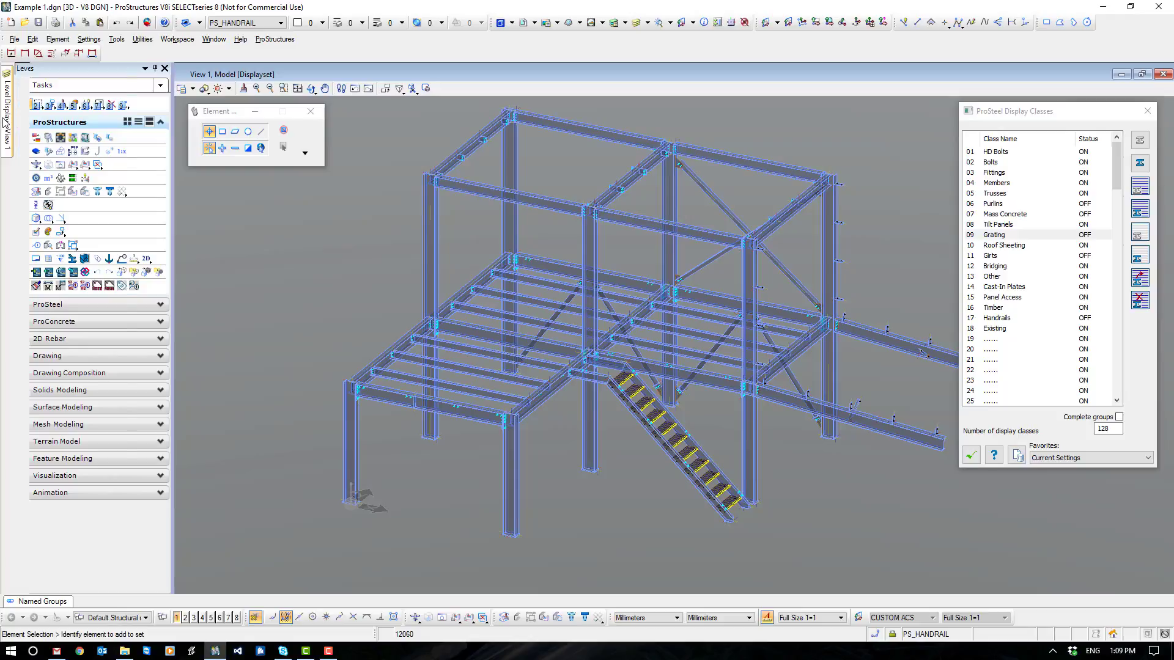
- Turn off the PS_CONCRETE, PS_PLATE, PS_PURLIN, PS_SHAPE and PS_SOLID levels to isolate the bolts
mouse_move(7, 122)
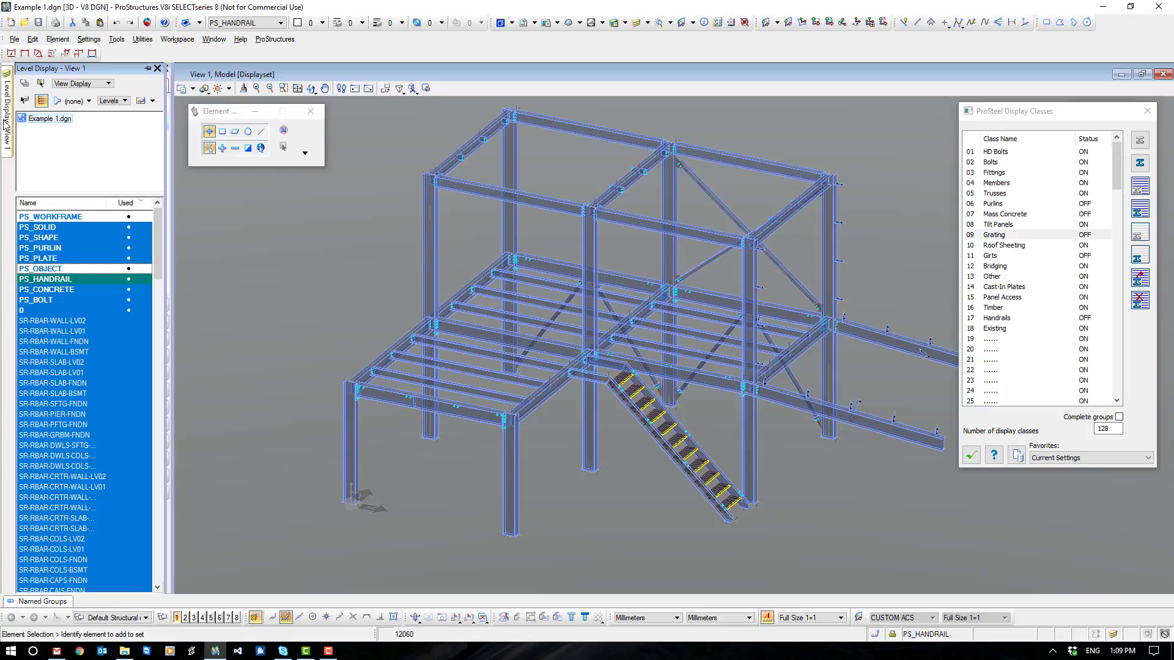
left_click(46, 289)
left_click_drag(53, 265, 52, 225)
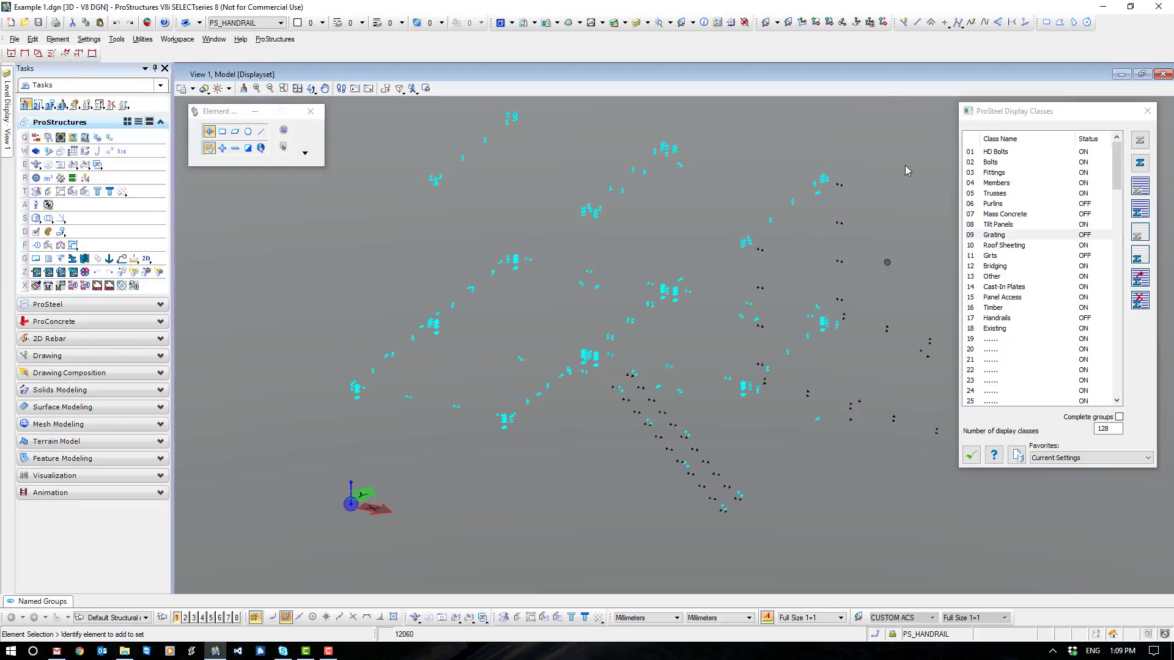
- Assign all the isolated bolts to the Bolts display class and hide that class
scroll(743, 477, "down", 2)
middle_click_drag(800, 475, 710, 433)
right_click(710, 434)
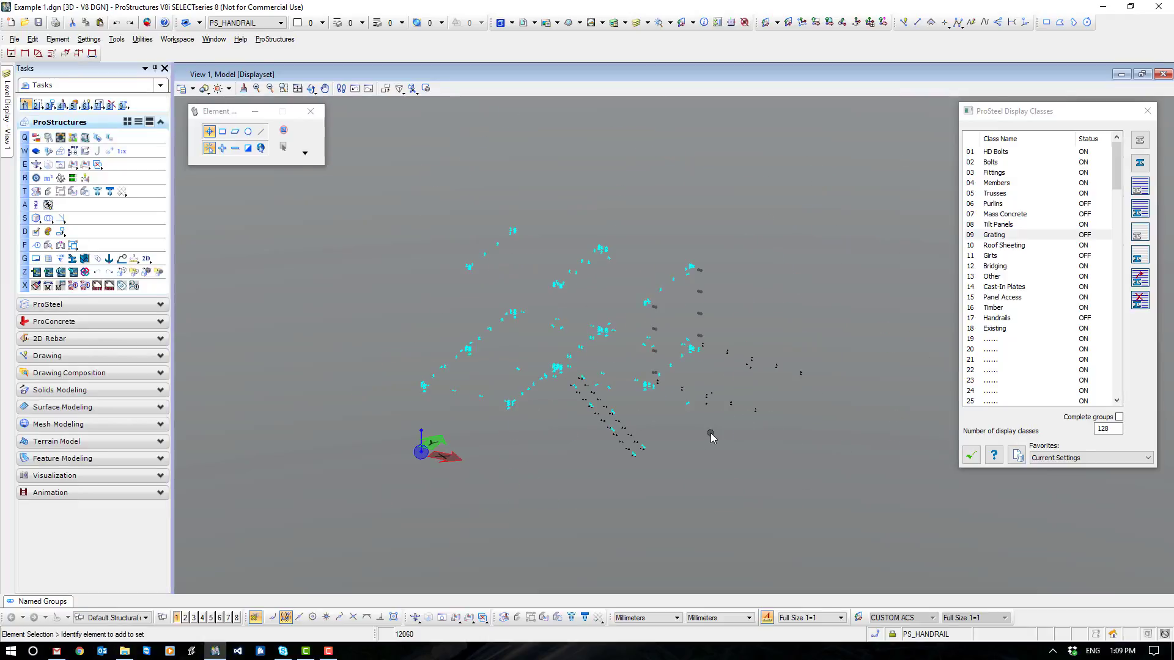
left_click(1000, 163)
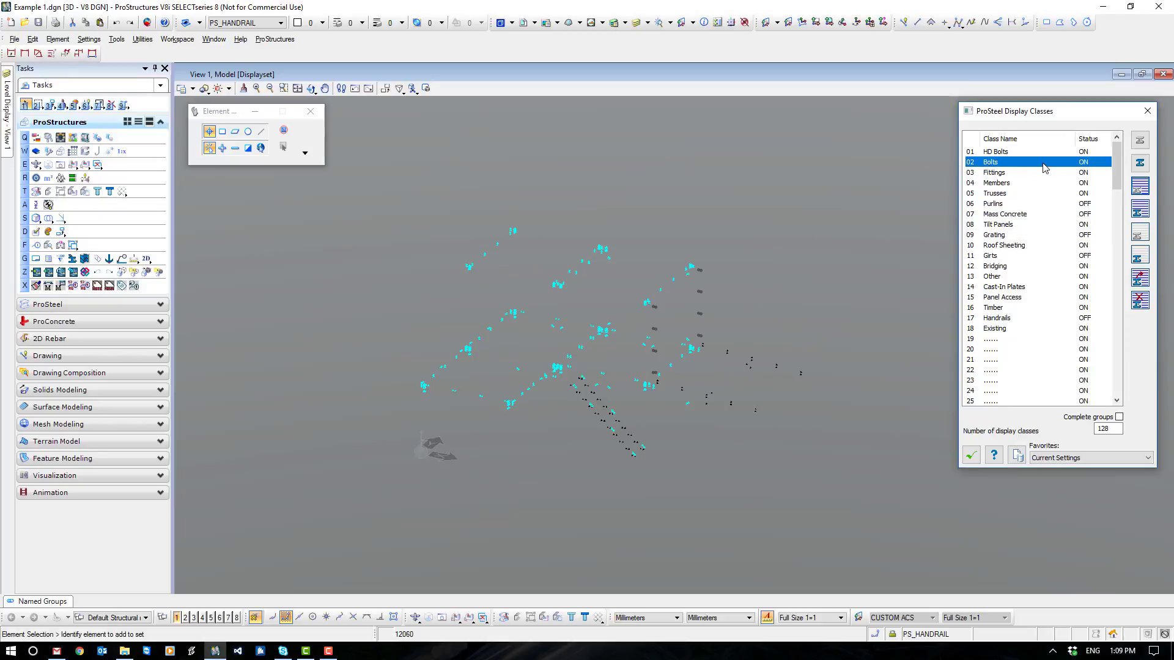
left_click(1140, 278)
left_click_drag(892, 149, 394, 511)
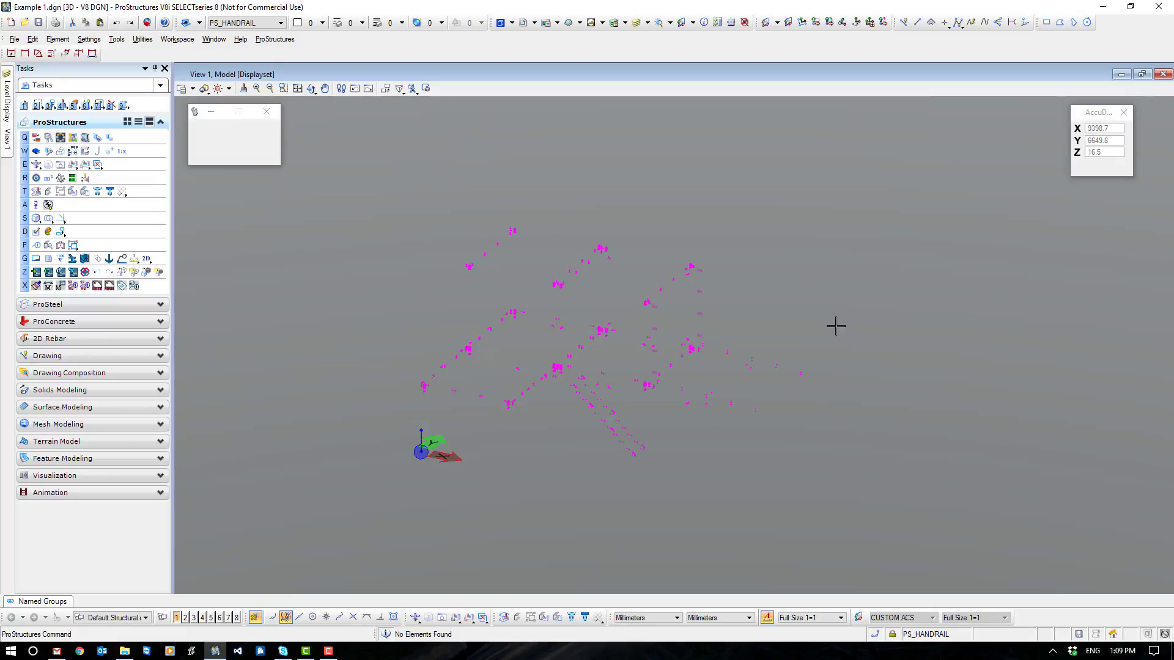
left_click(779, 312)
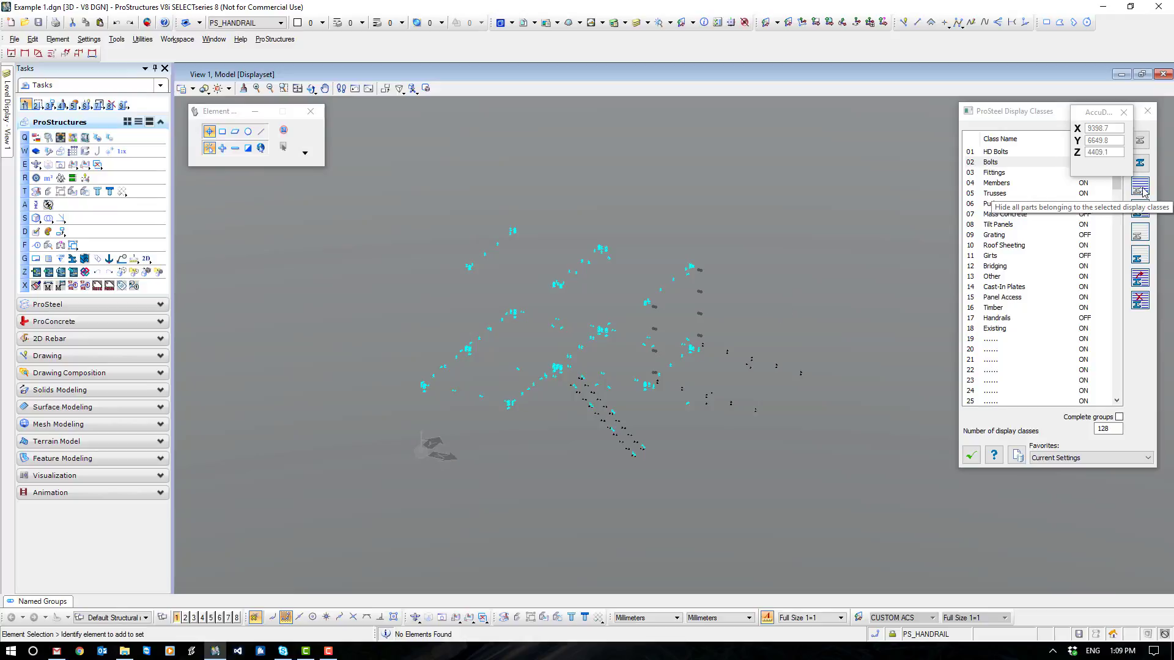
left_click(1138, 195)
- Move the display classes dialog clear of the coordinate readout and turn on the PS_SOLID, PS_SHAPE, PS_PURLIN and PS_PLATE levels
left_click_drag(1063, 114, 972, 173)
mouse_move(7, 105)
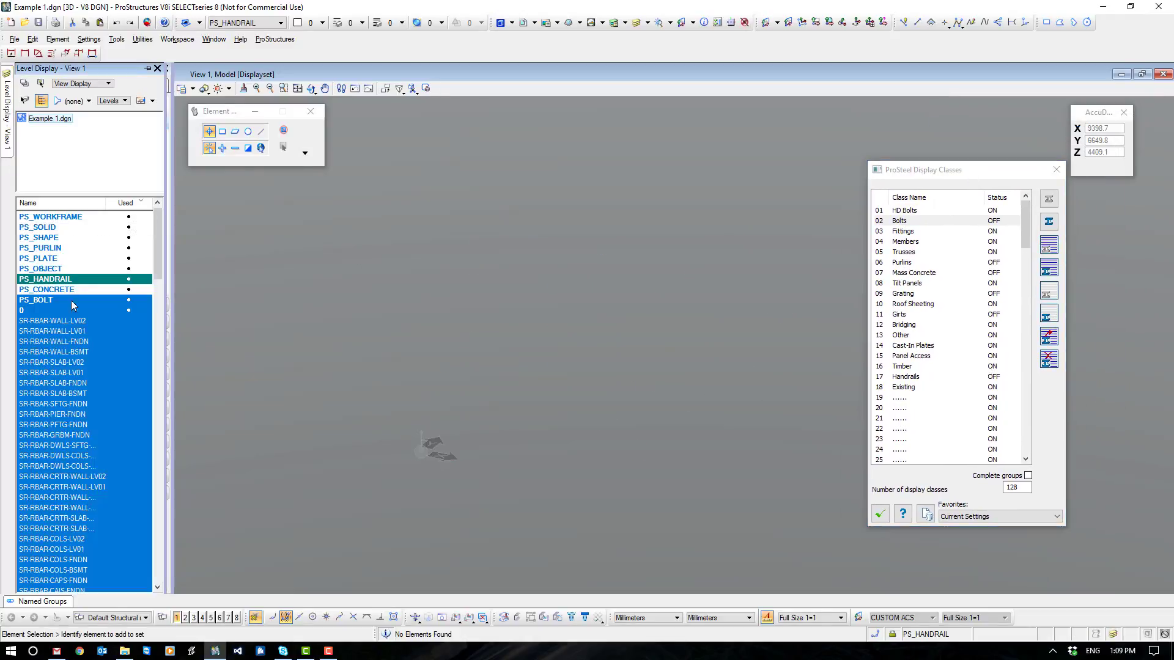
left_click(46, 228)
left_click(49, 238)
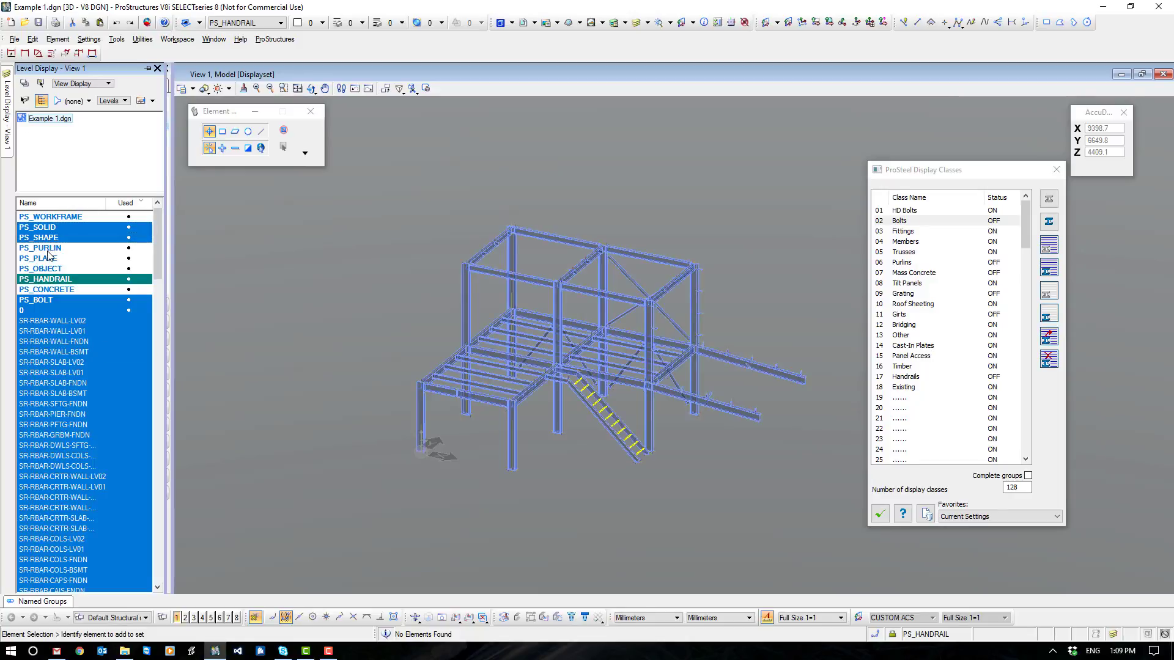
left_click(49, 248)
left_click(47, 260)
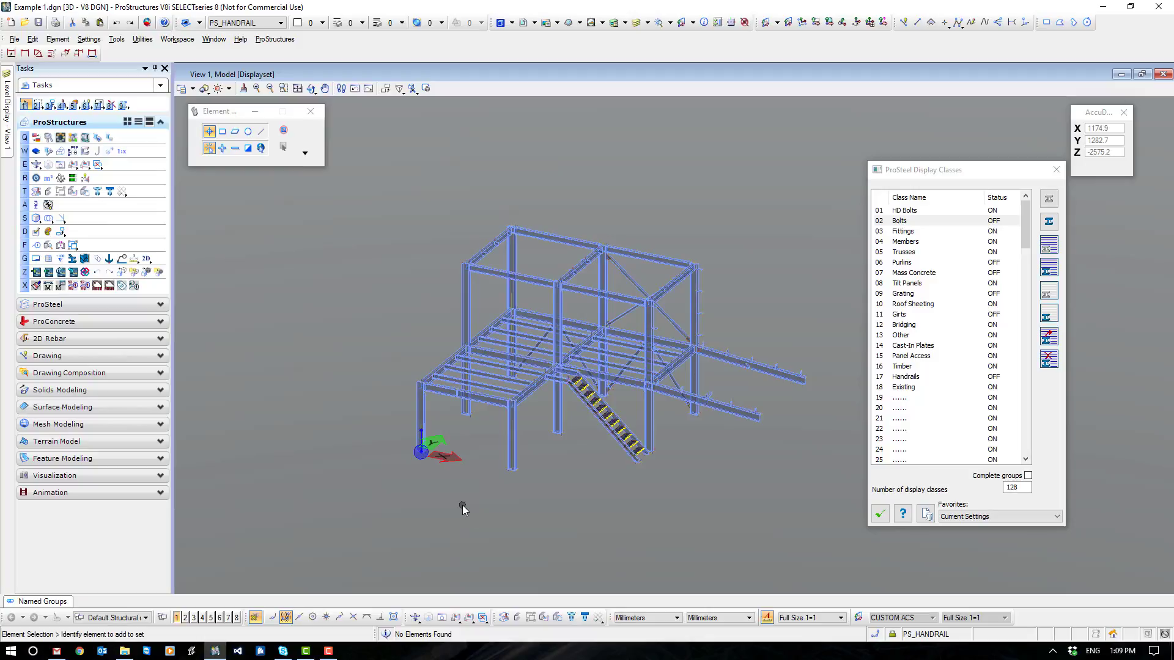
mouse_move(3, 121)
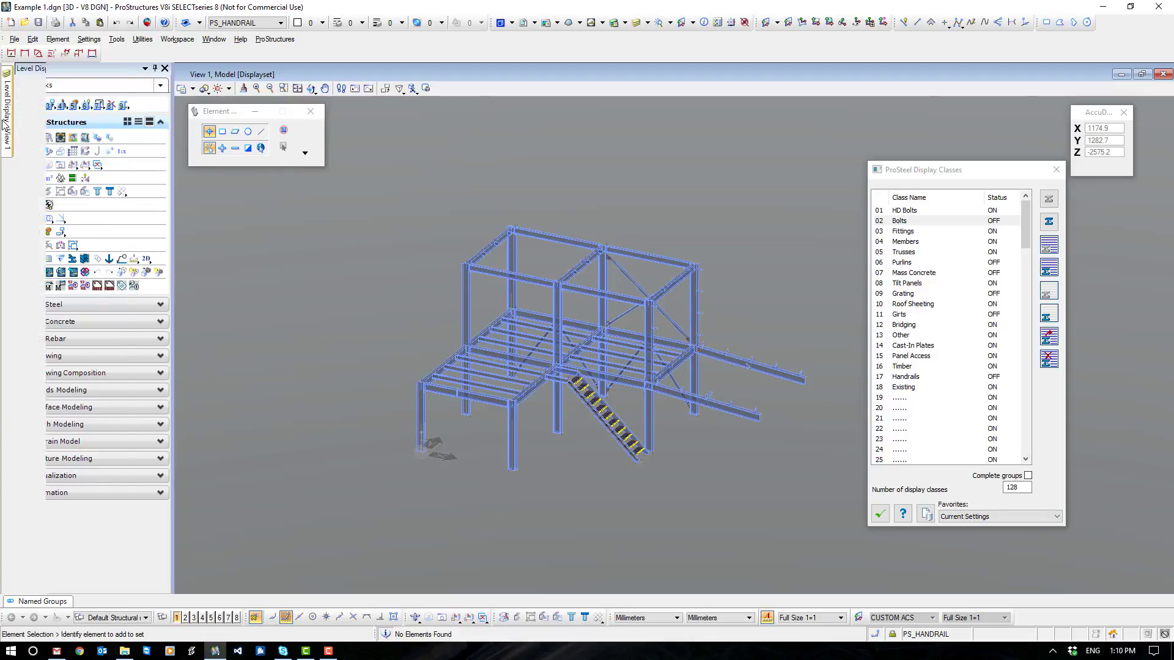
- Turn on the PS_CONCRETE level, then add the columns, roof and floor beams, joists and cantilever beams to the Members class and hide it
left_click(55, 291)
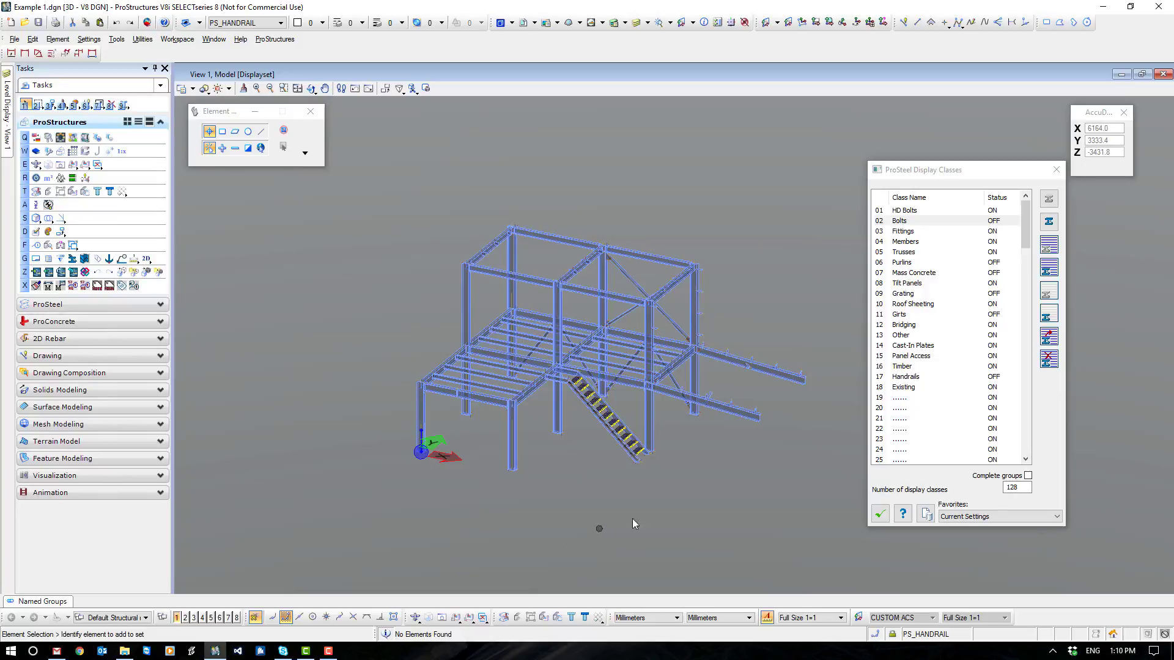
left_click(908, 242)
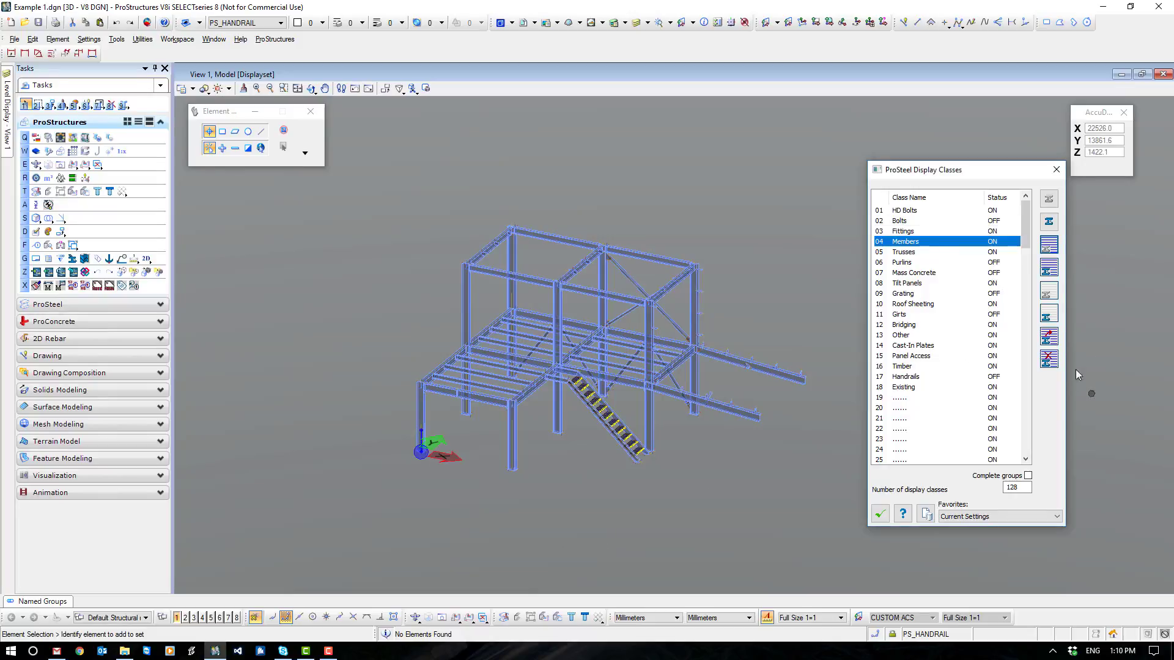
left_click(1049, 337)
scroll(548, 398, "up", 3)
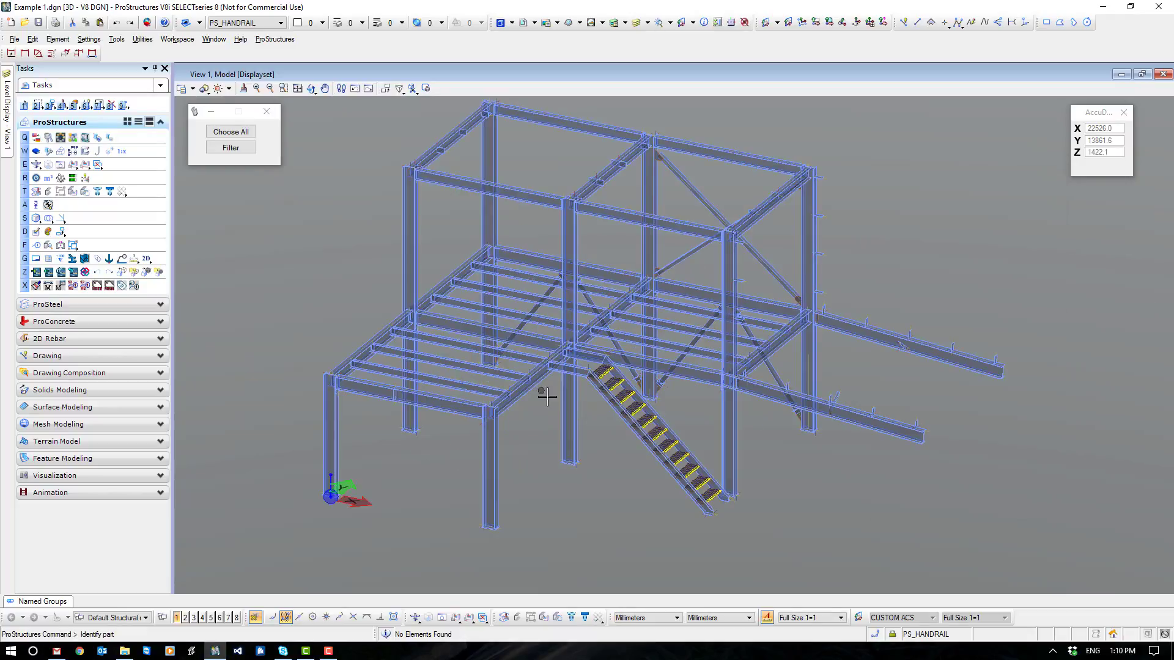
left_click(881, 430)
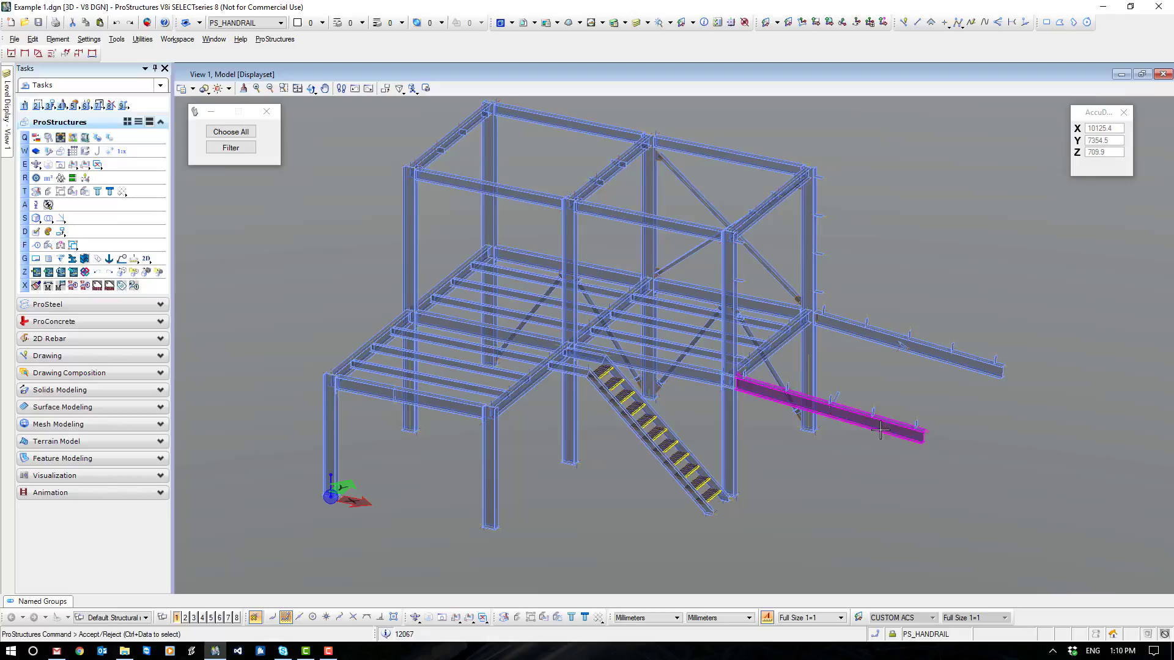
left_click(915, 355, "ctrl")
left_click(777, 350, "ctrl")
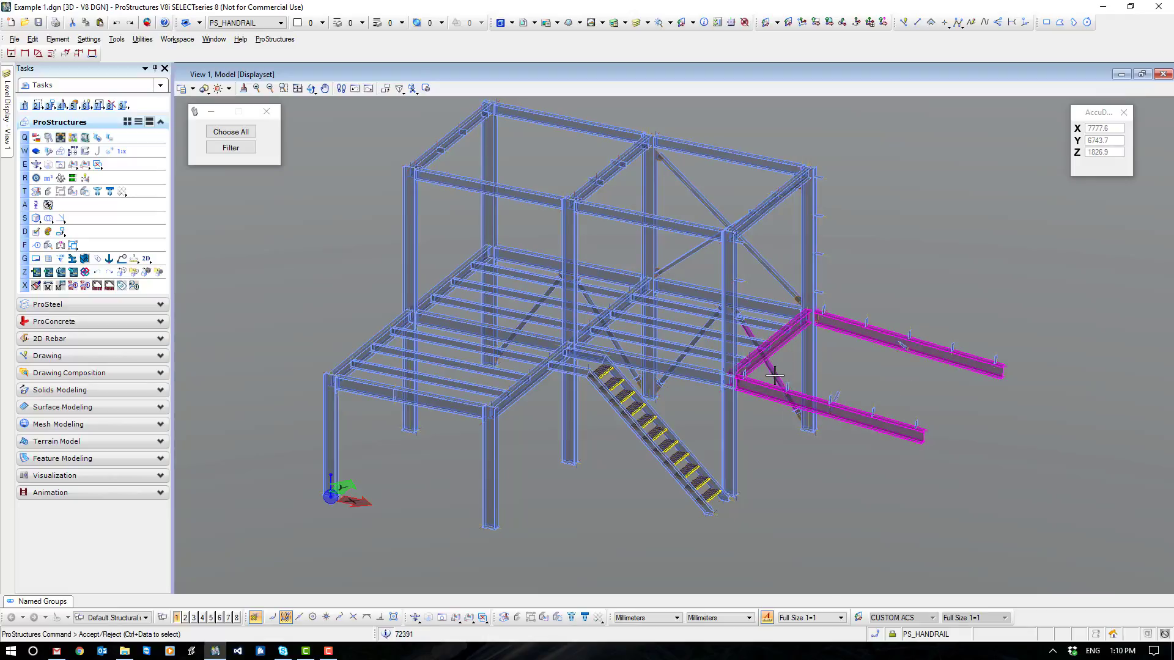
left_click(695, 371, "ctrl")
left_click(701, 331, "ctrl")
left_click(697, 311, "ctrl")
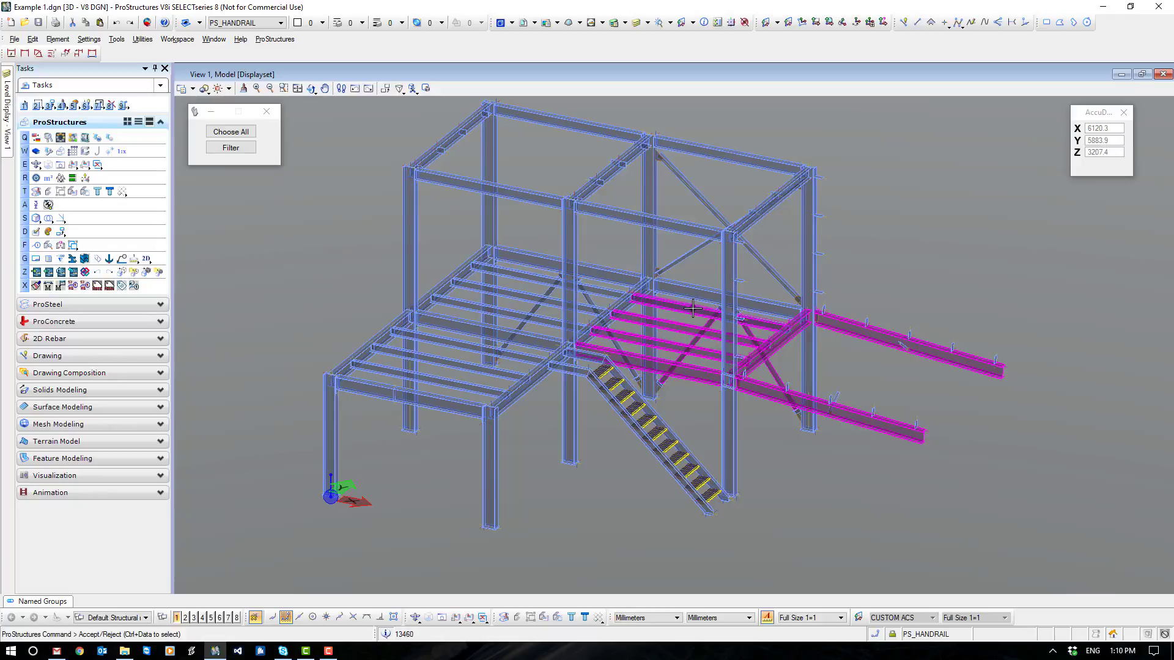
left_click(691, 289, "ctrl")
left_click(927, 253)
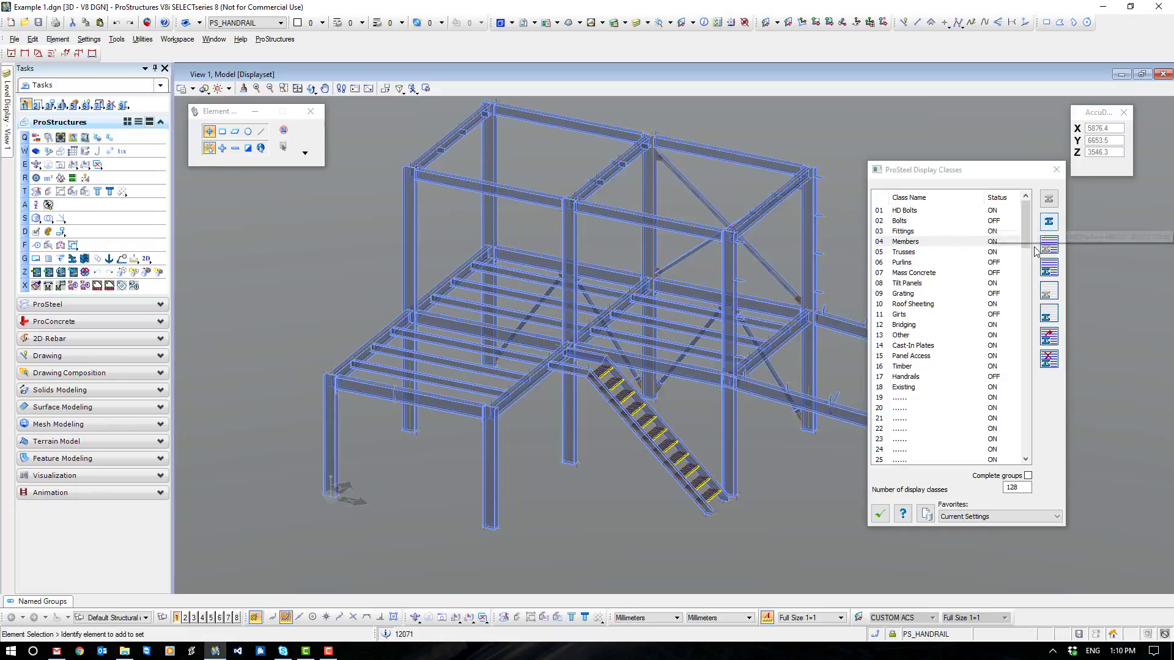
- Add the diagonal braces, the stair stringers and their landing channels to the Members class and hide them
left_click(907, 241)
left_click(1049, 337)
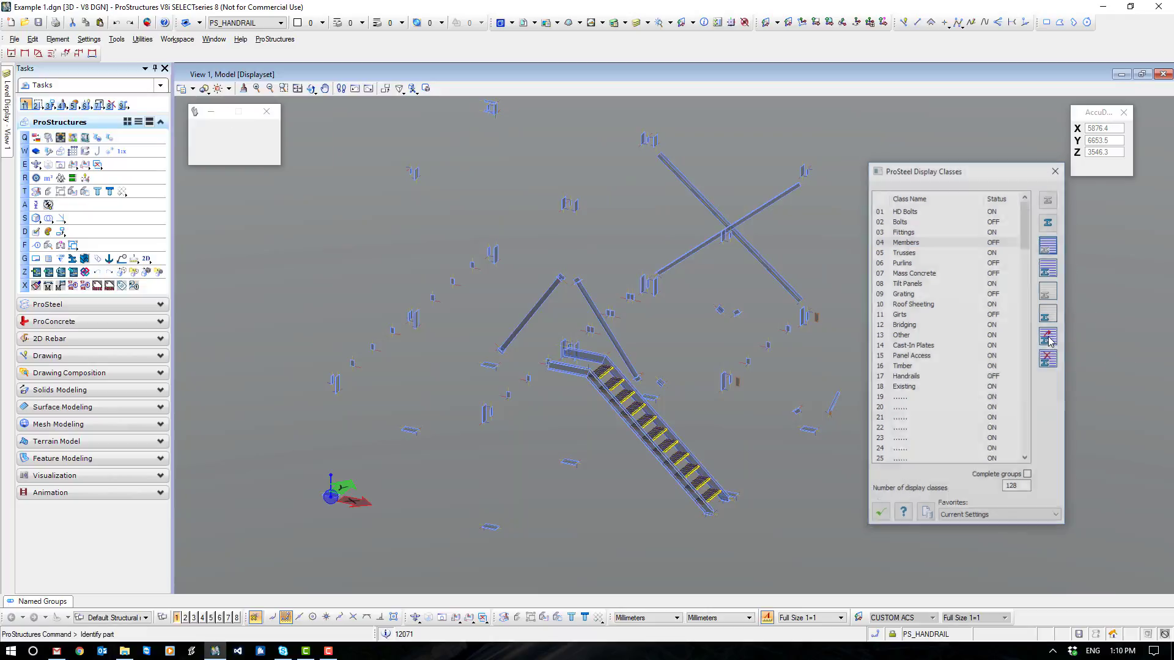
left_click(525, 318)
left_click(596, 311, "ctrl")
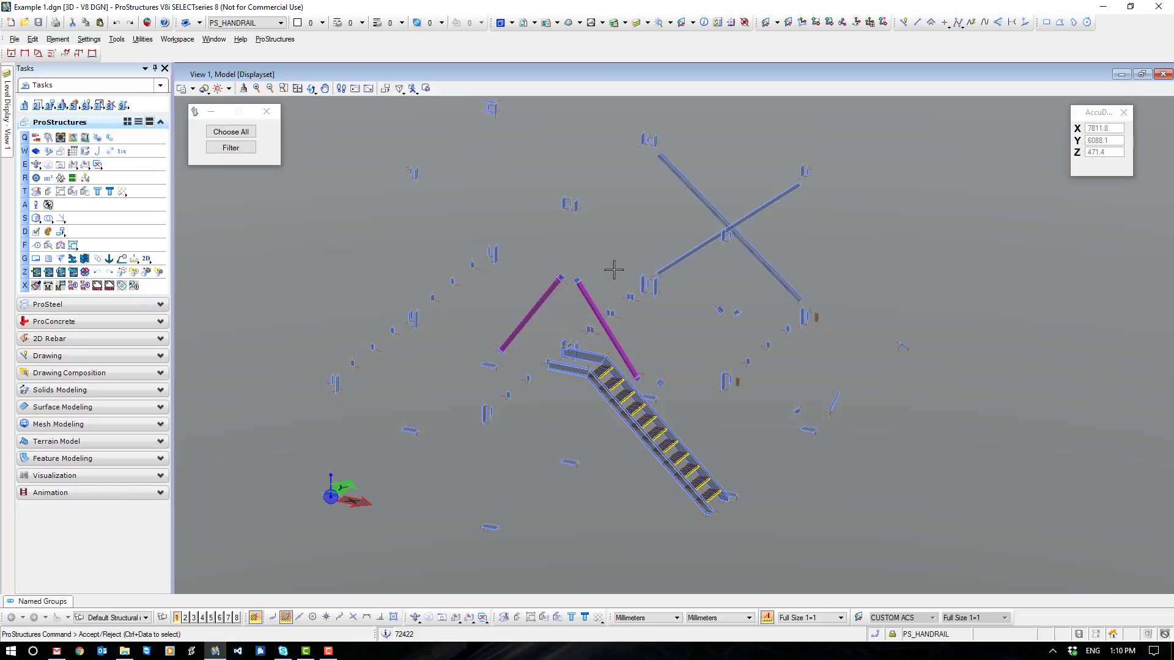
left_click(676, 260, "ctrl")
left_click(699, 199, "ctrl")
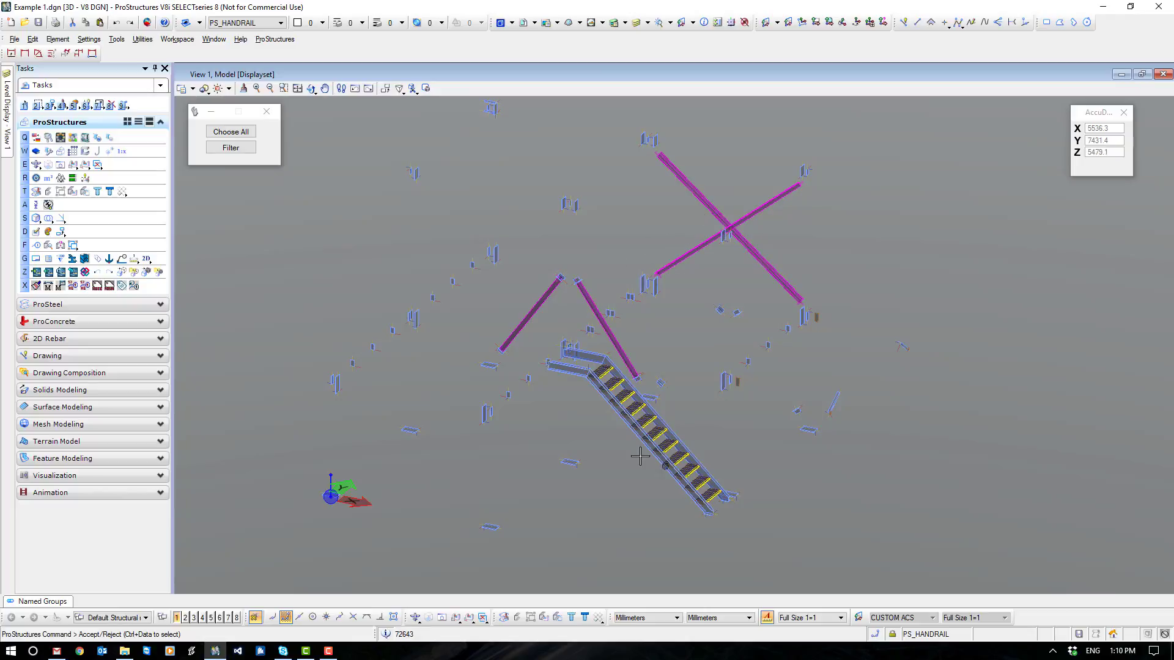
left_click(628, 426, "ctrl")
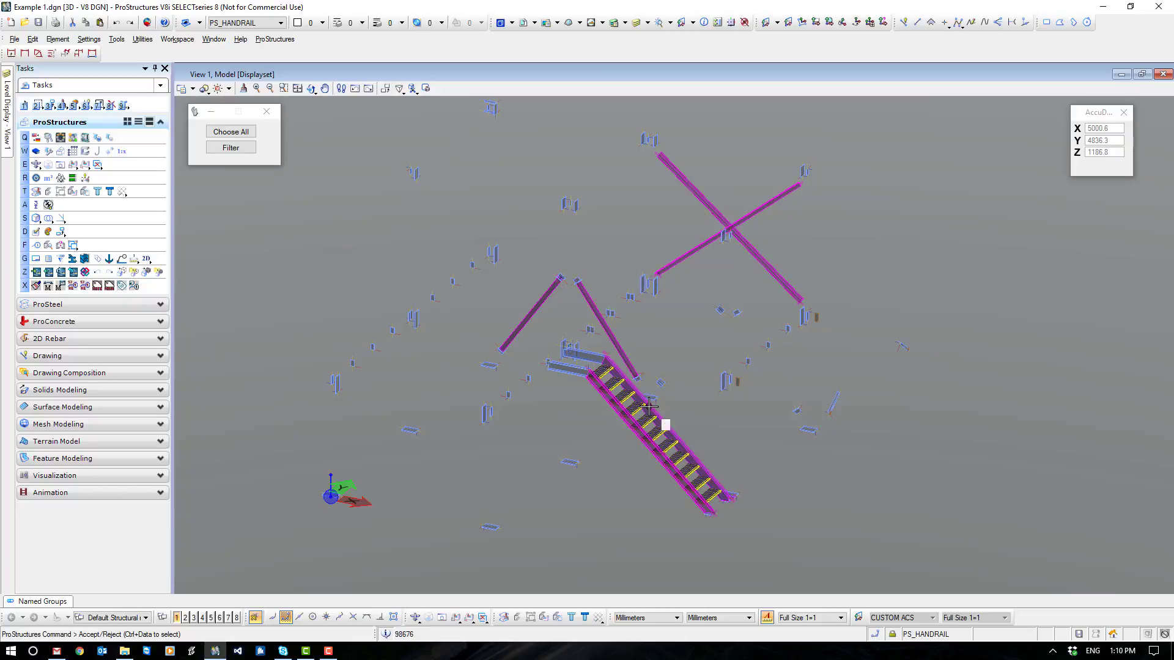
left_click(665, 424, "ctrl")
left_click(567, 370, "ctrl")
left_click(585, 355, "ctrl")
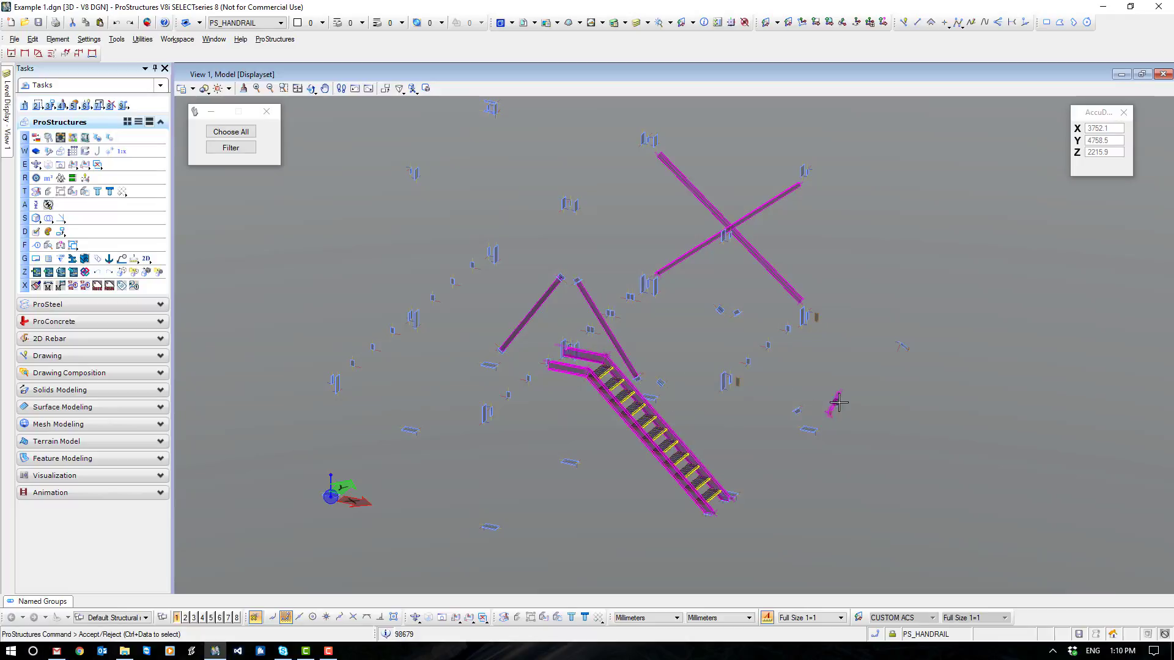
left_click(982, 428)
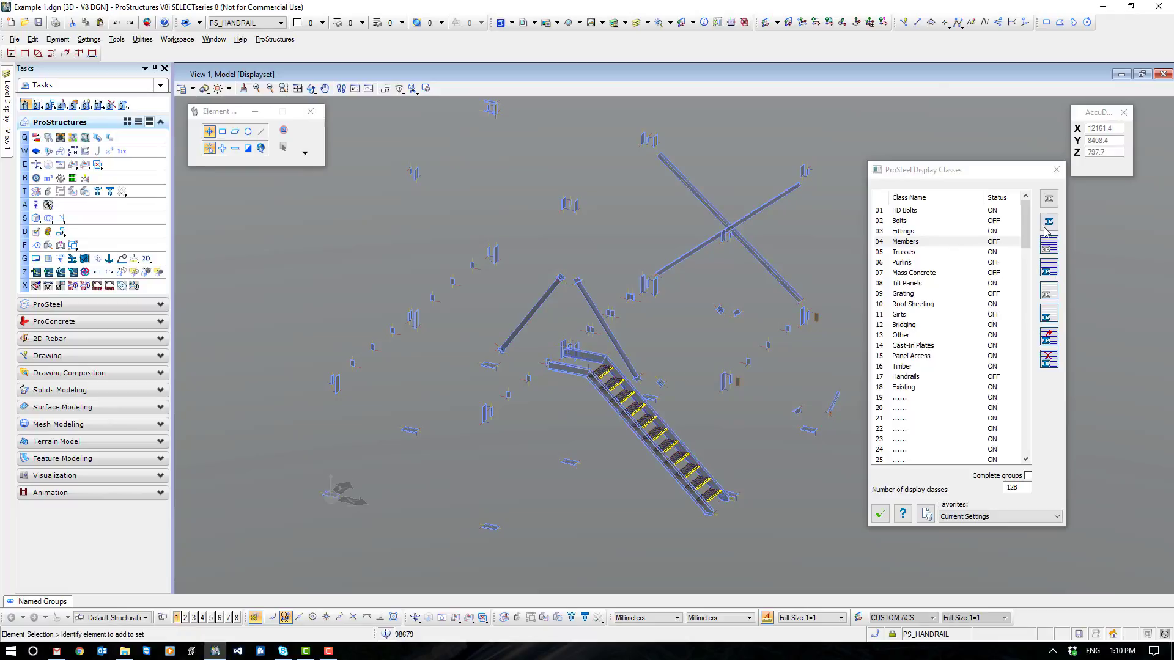
left_click(1047, 224)
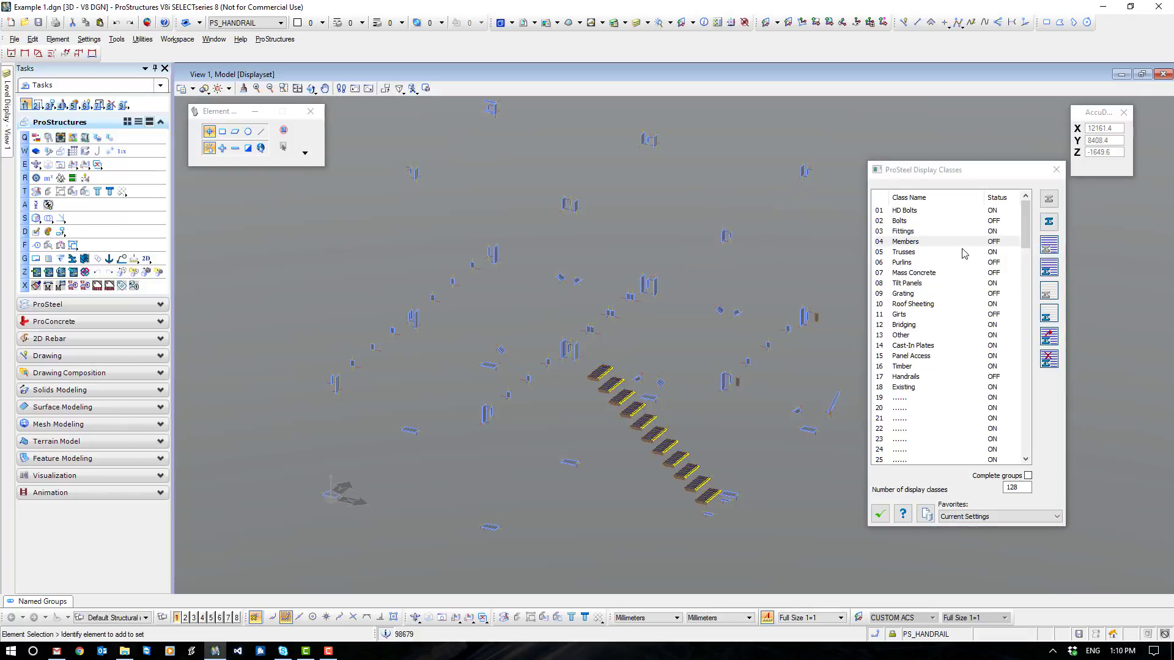
- Add the two remaining short members near the cantilever beams to the Members class and hide them
left_click(912, 243)
left_click(1047, 337)
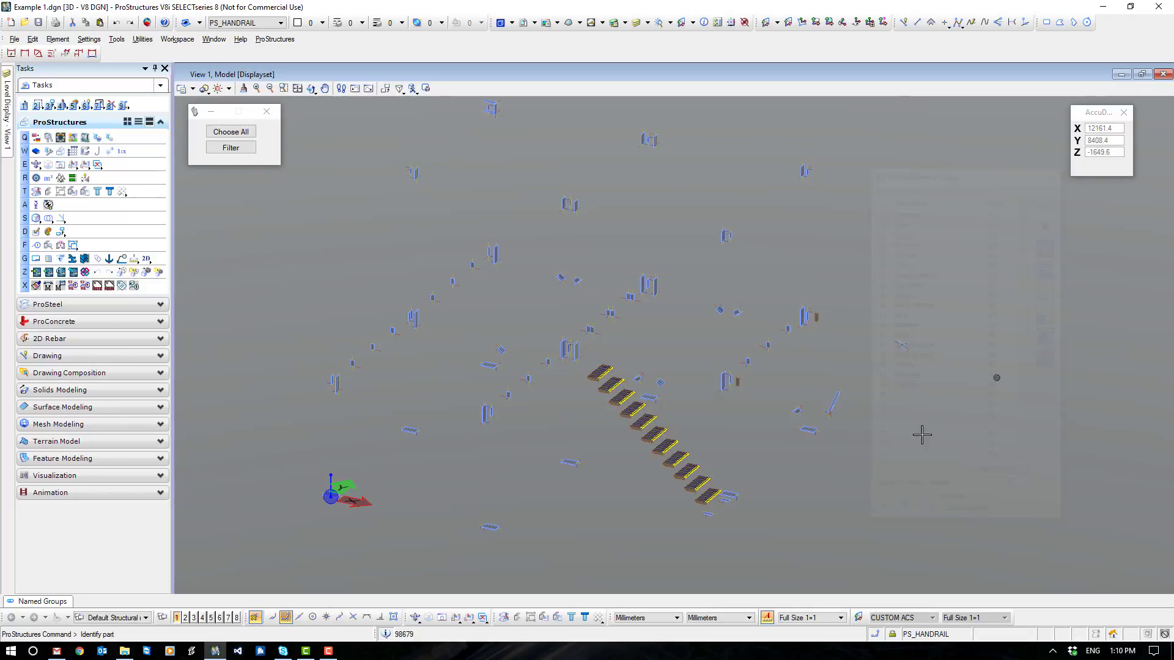
scroll(819, 485, "up", 5)
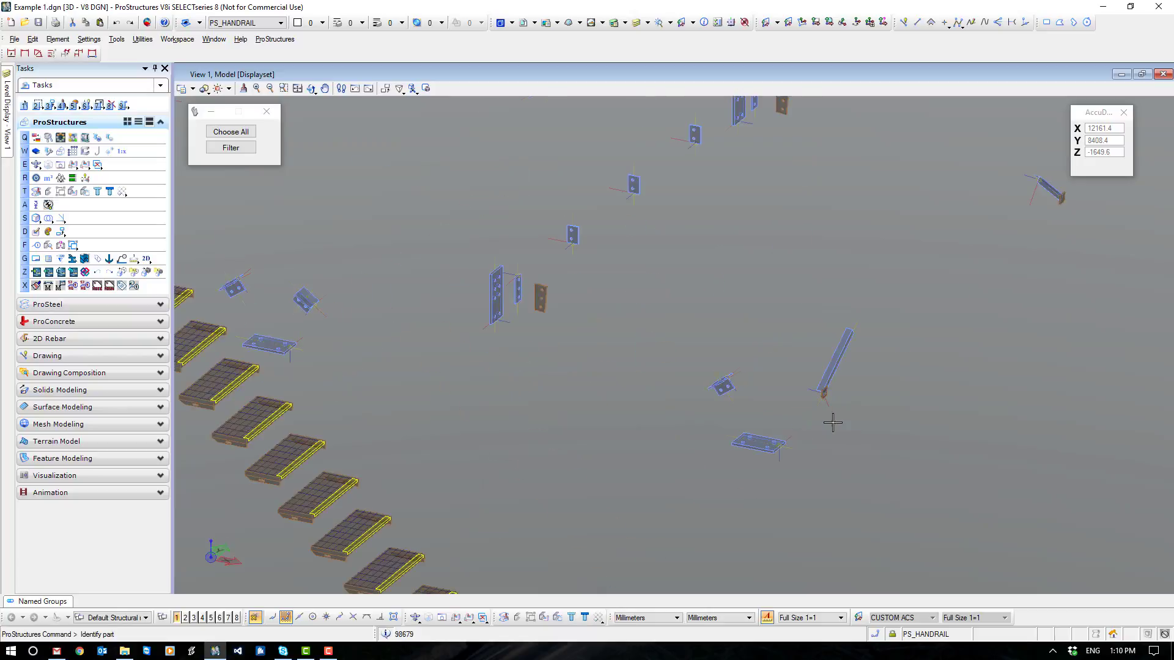
middle_click_drag(737, 471, 506, 524)
left_click(814, 239)
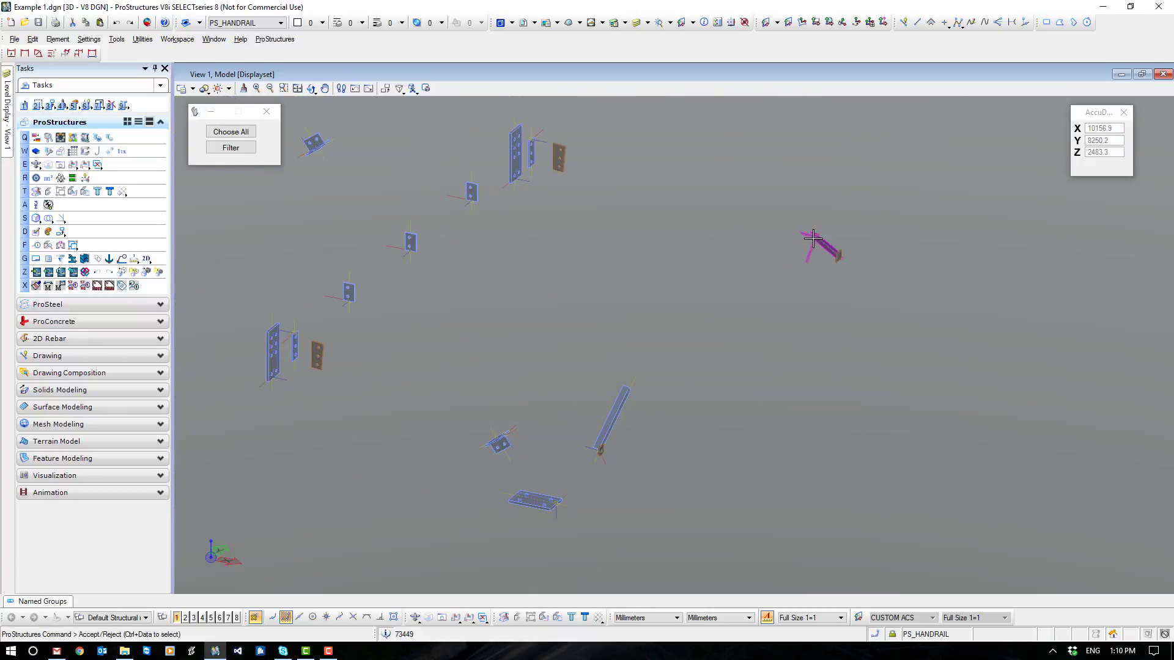
left_click(617, 408)
right_click(554, 292)
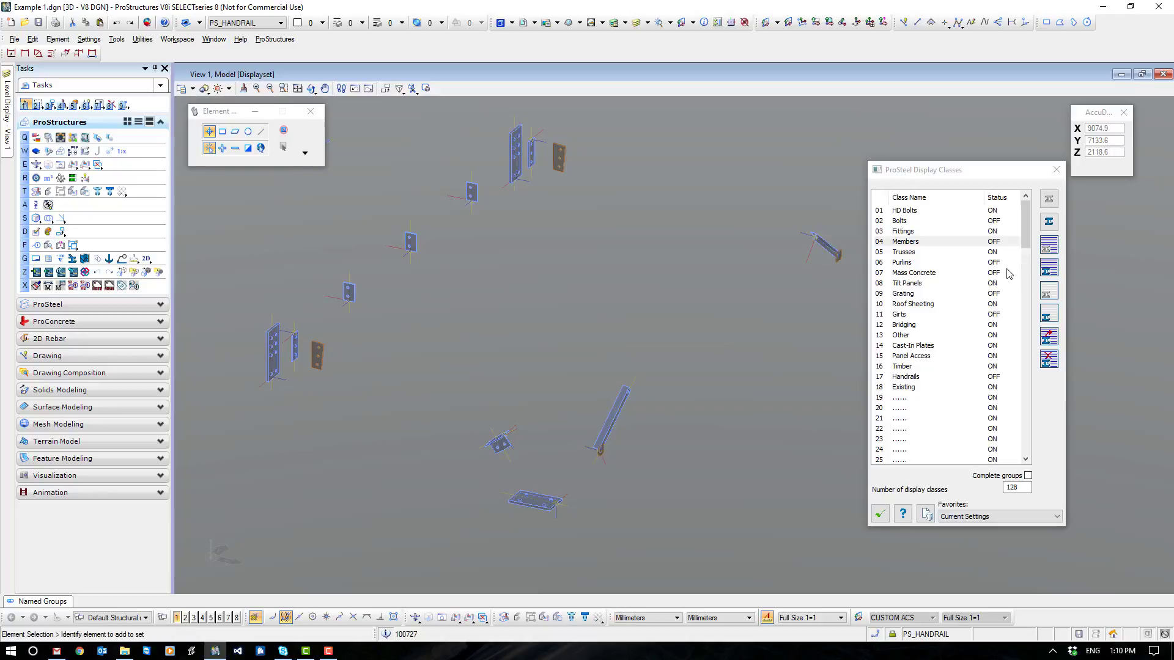
left_click(1047, 246)
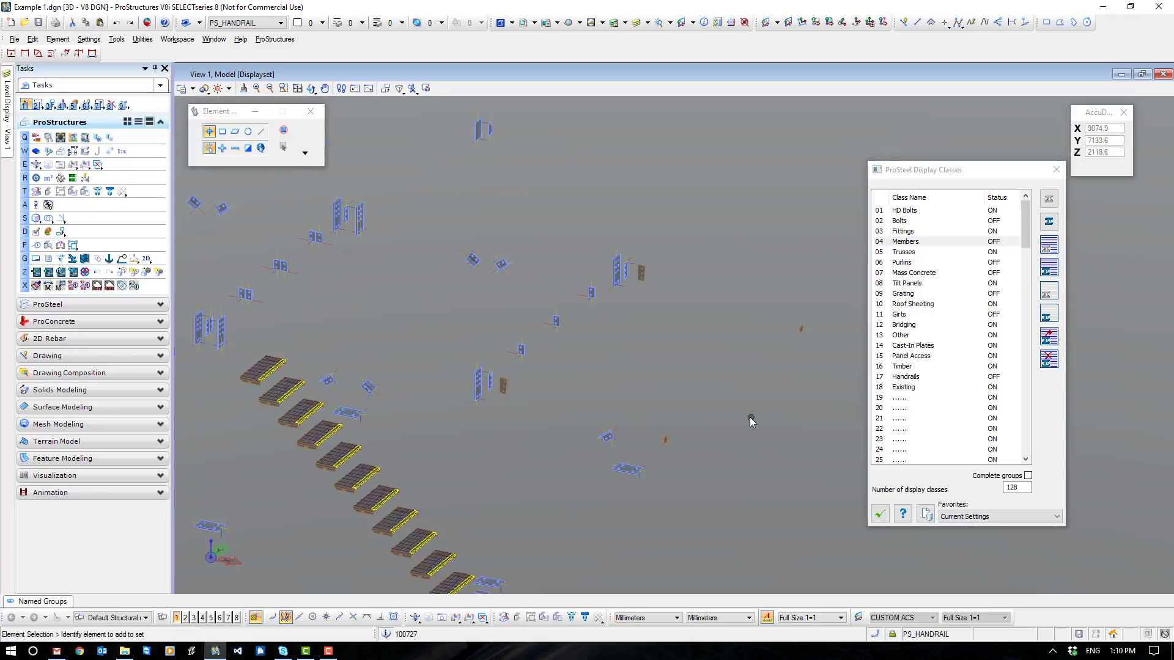
- Examine the stair treads and the remaining connection plates up close
middle_click_drag(484, 405, 587, 247)
scroll(341, 215, "up", 6)
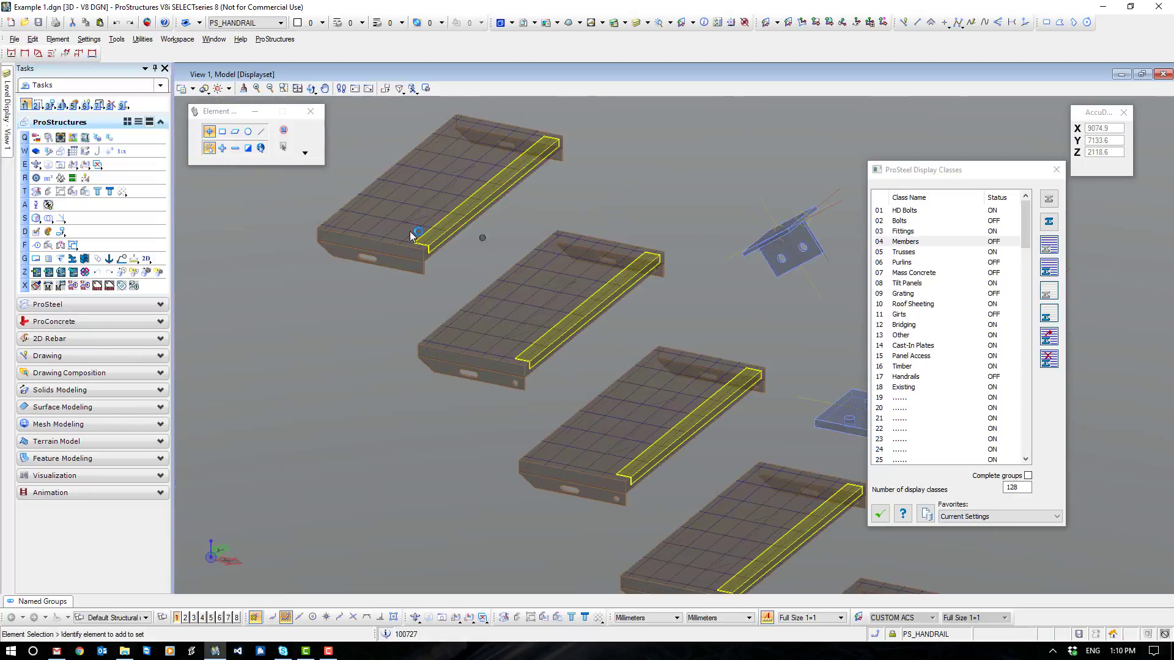
scroll(378, 385, "down", 2)
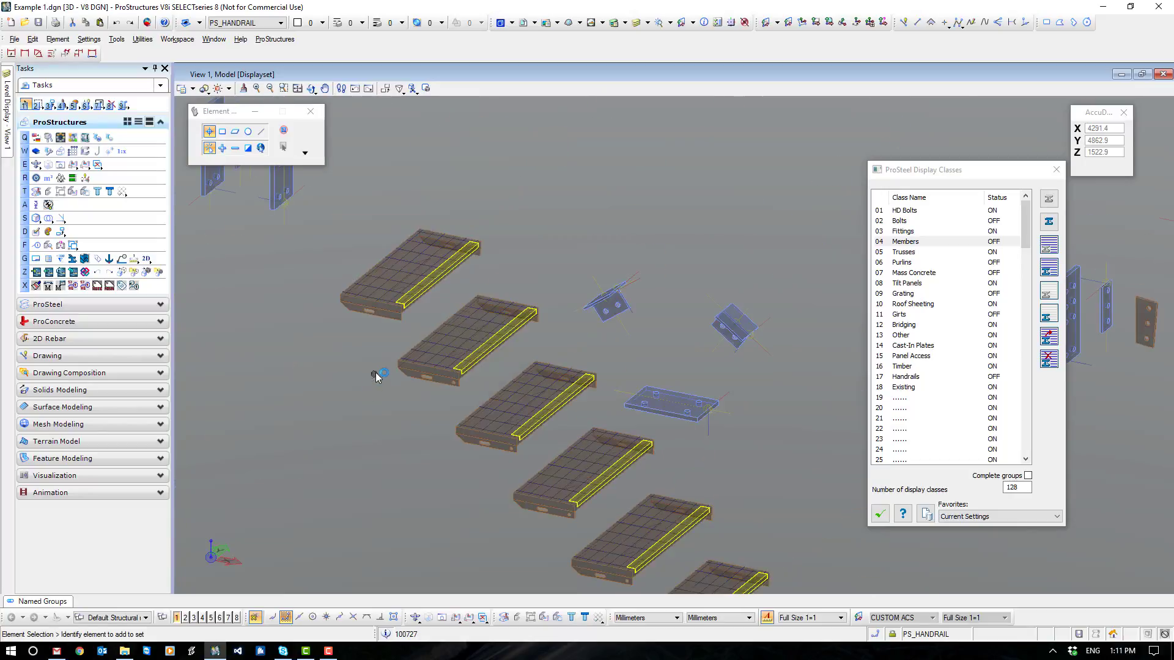
scroll(625, 413, "down", 3)
middle_click_drag(795, 485, 771, 493, "shift")
middle_click_drag(771, 494, 771, 500, "shift")
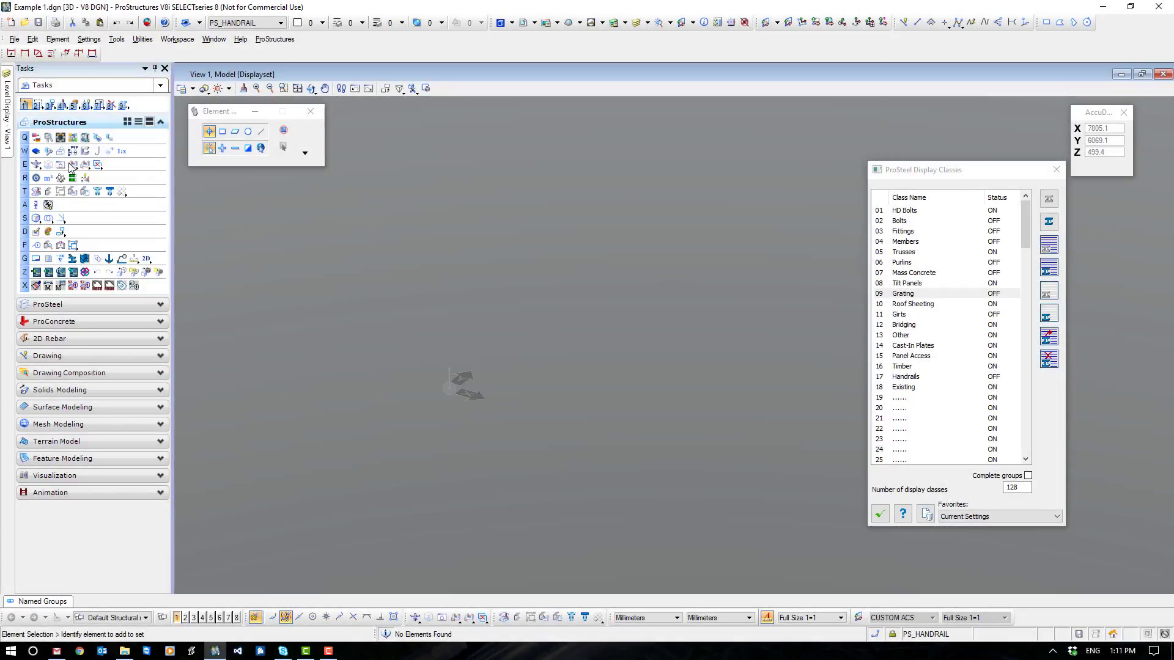
- Turn on the PS_OBJECT and PS_WORKFRAME levels
mouse_move(6, 115)
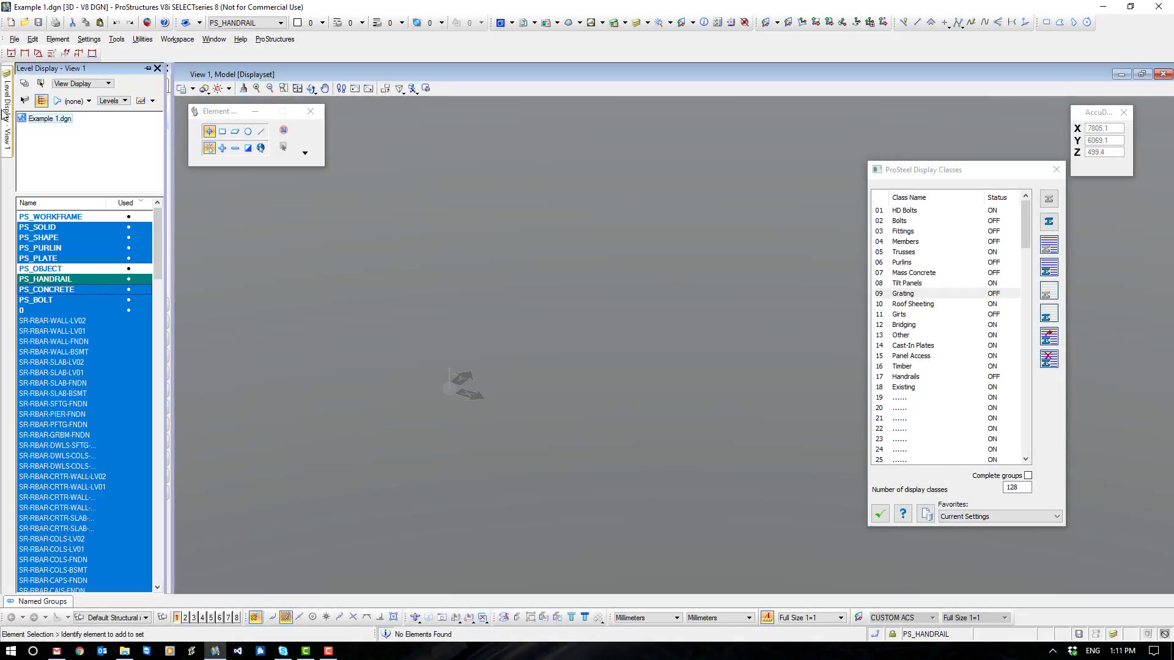
left_click(61, 268)
left_click(61, 217)
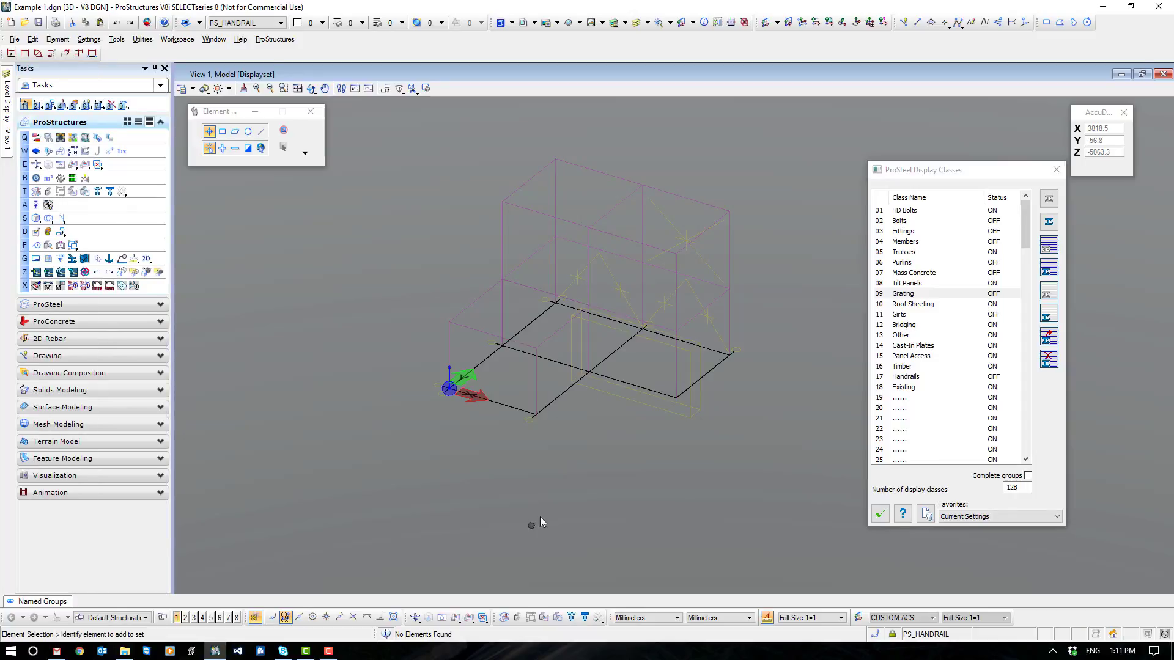
- Delete the bracing and stair marker objects drawn within the workframe, leaving only the grid
left_click(623, 291)
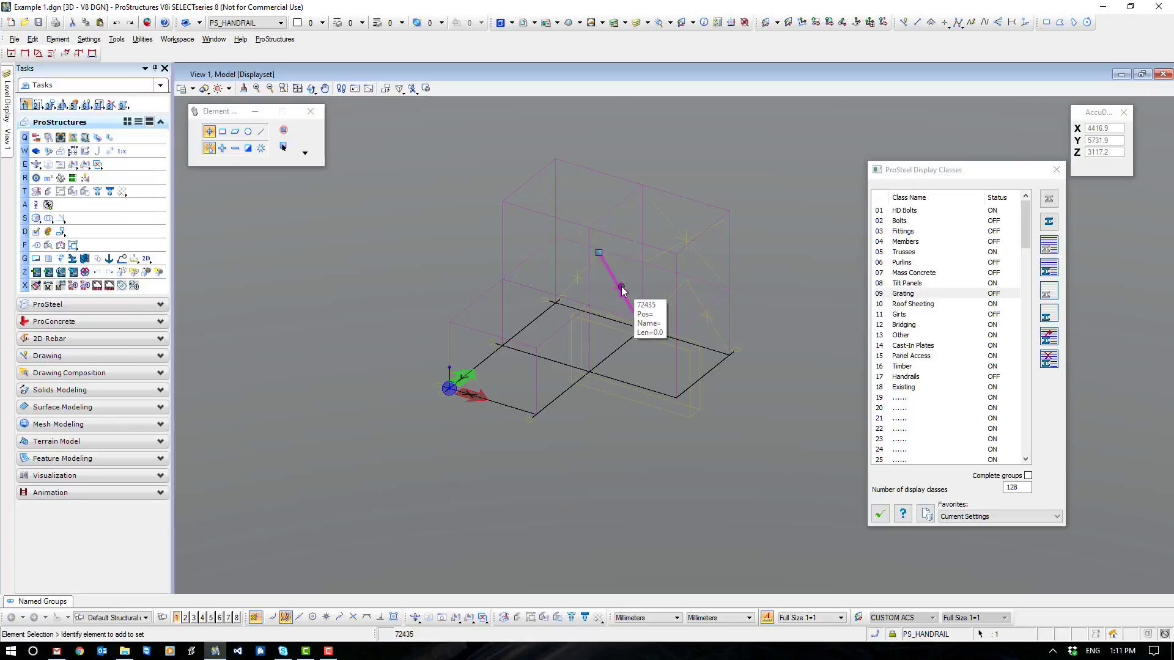
key("Delete")
left_click(579, 275)
key("Delete")
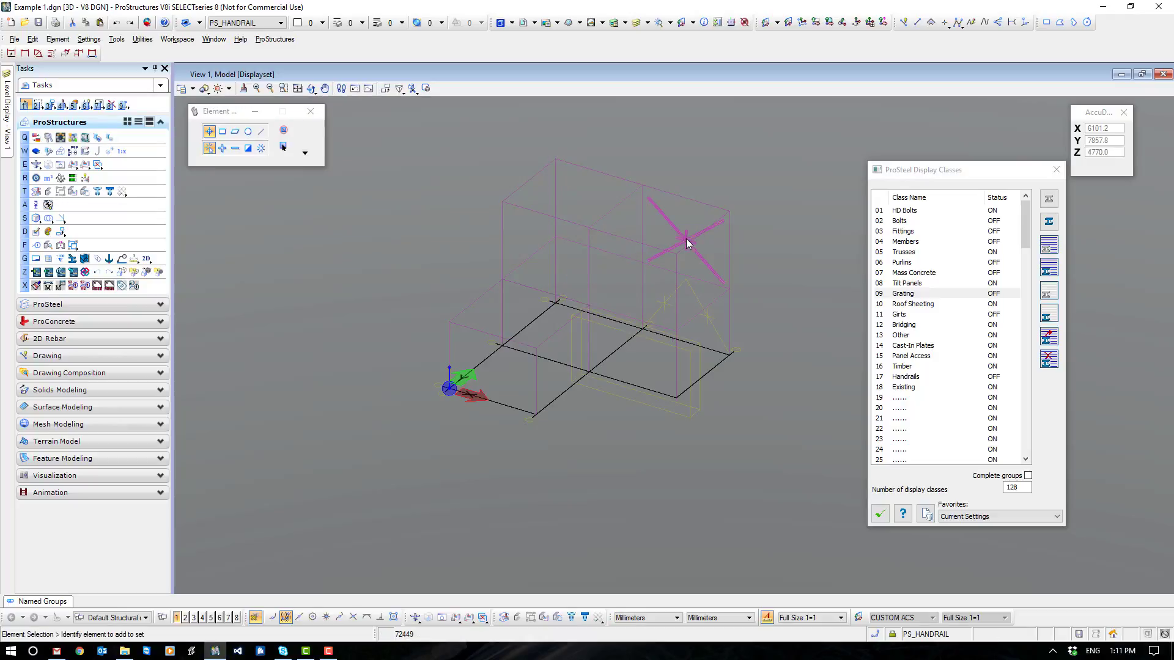
left_click(702, 304)
key("Delete")
left_click(669, 347)
key("Delete")
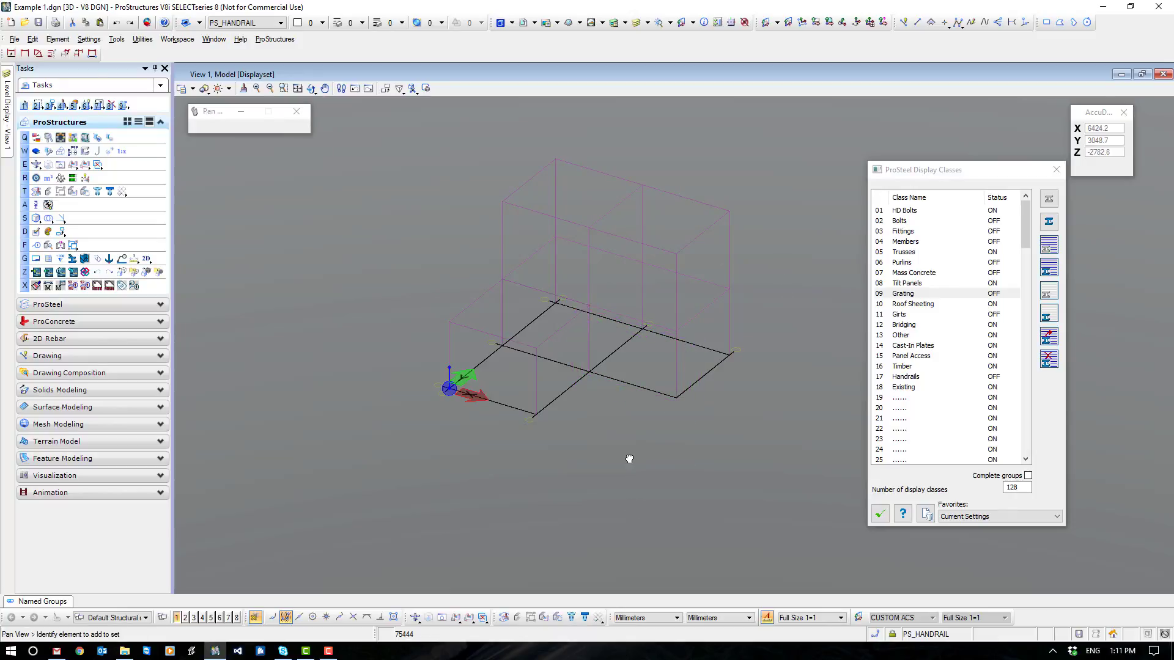
- Turn off the PS_WORKFRAME and PS_OBJECT levels
scroll(630, 460, "up", 3)
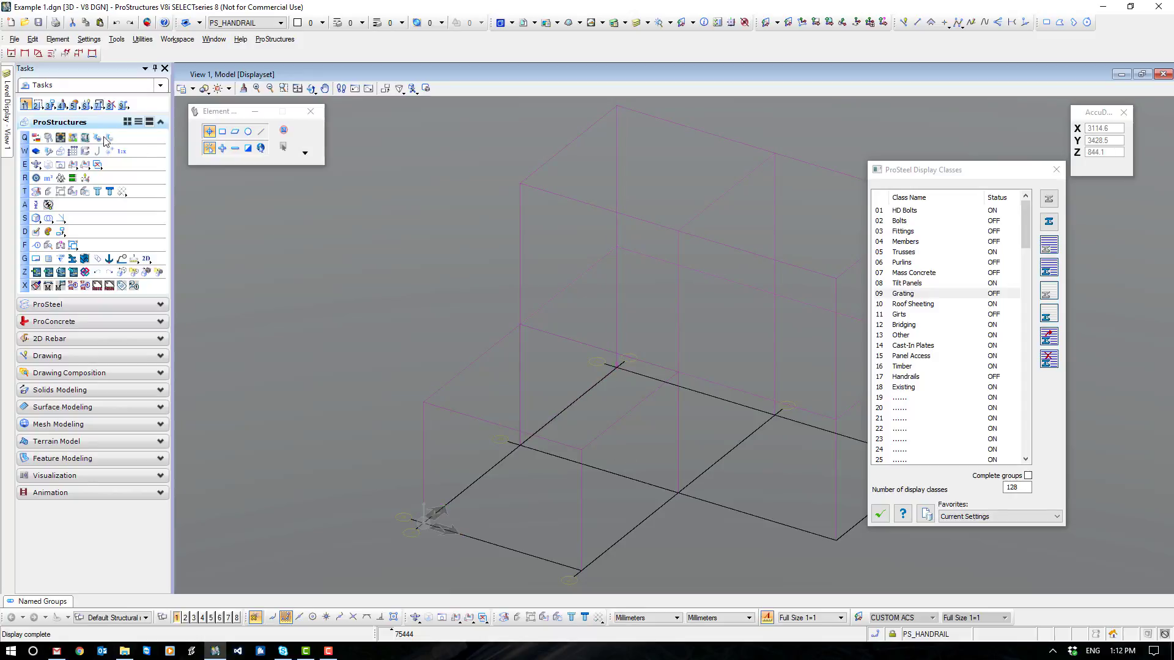
left_click(7, 101)
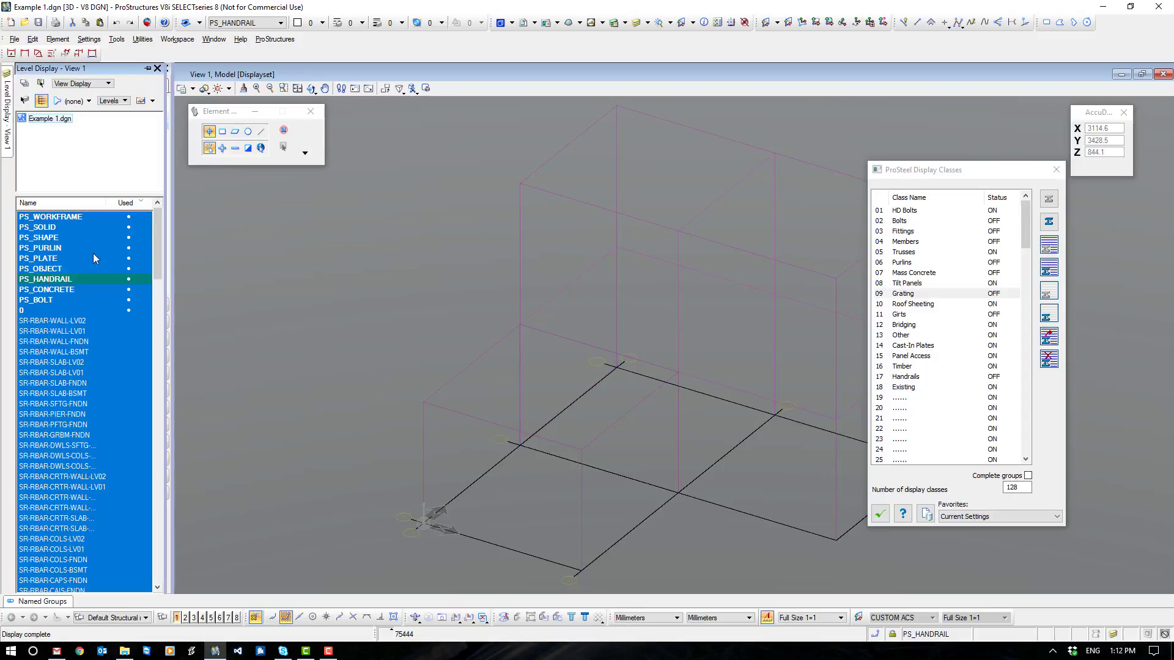
left_click(68, 216)
left_click(51, 269)
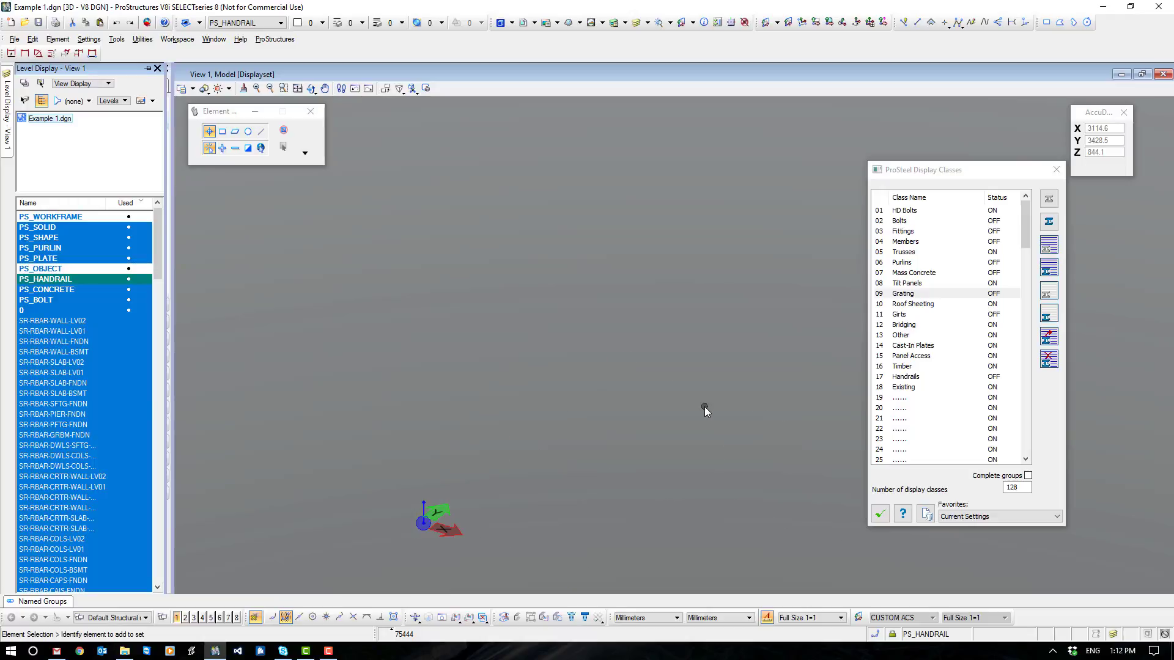
- Display all parts of the display classes from HD Bolts through Existing
left_click(910, 213)
left_click(904, 388, "shift")
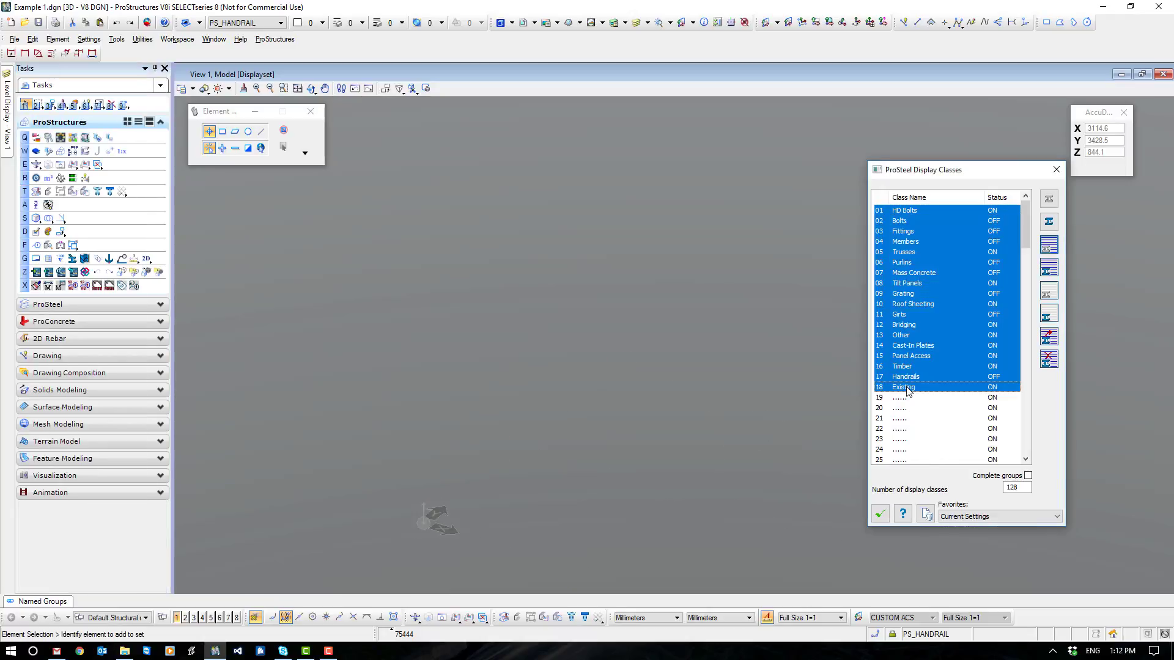
left_click(1049, 269)
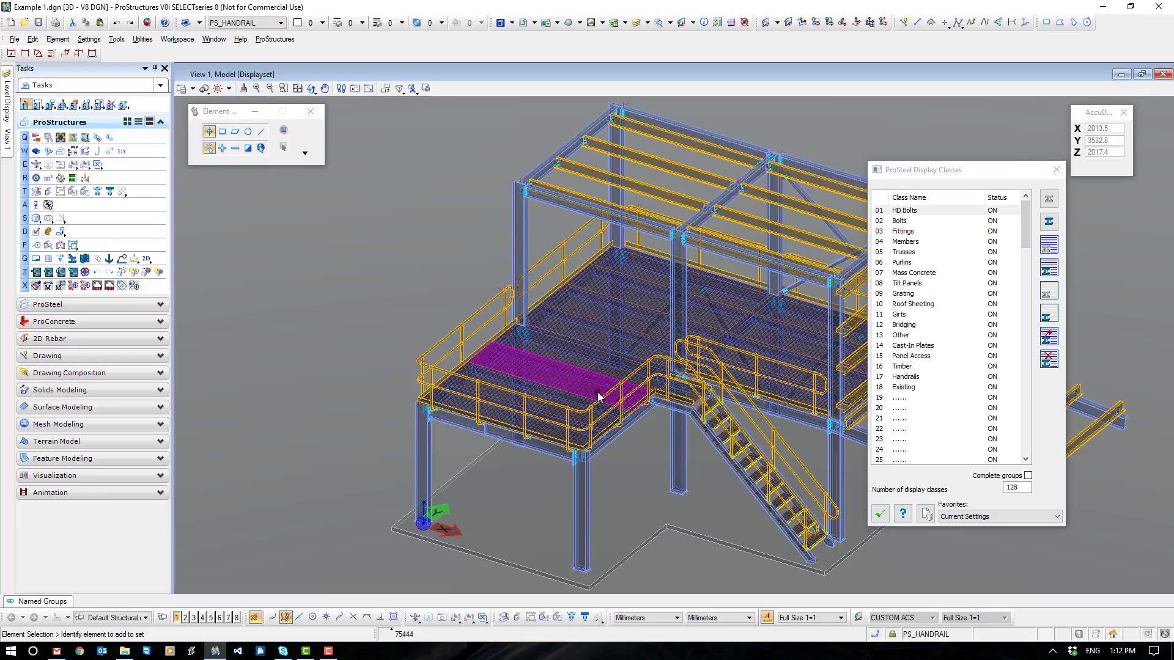
- Turn off the Mass Concrete and Handrails display classes
left_click(932, 276)
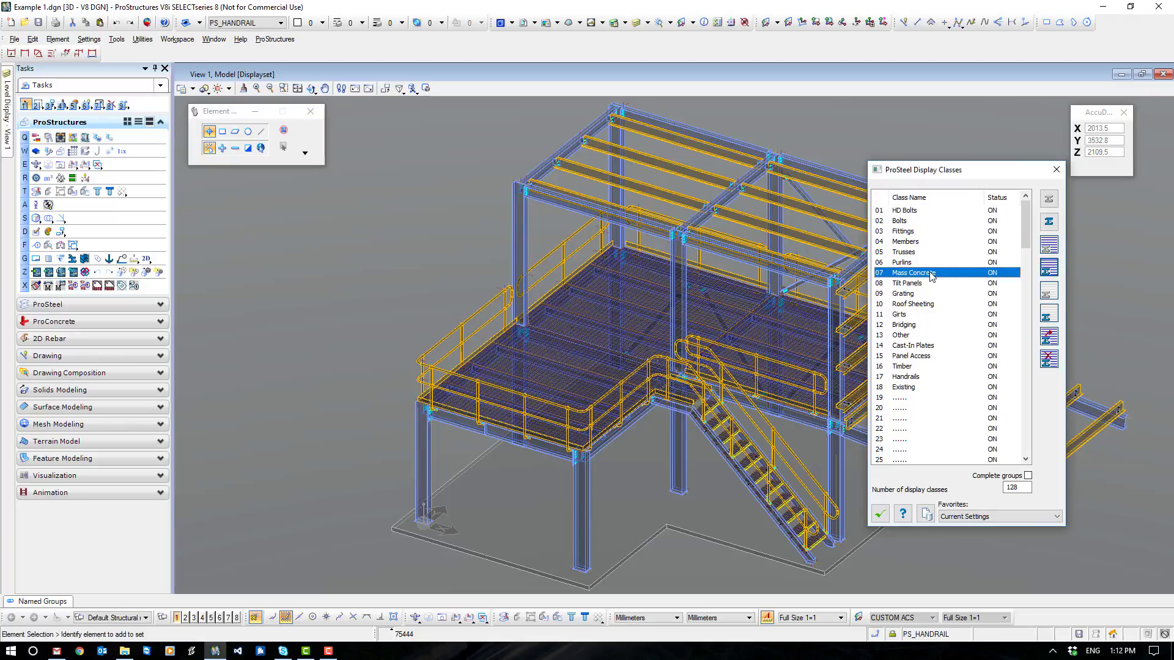
left_click(995, 274)
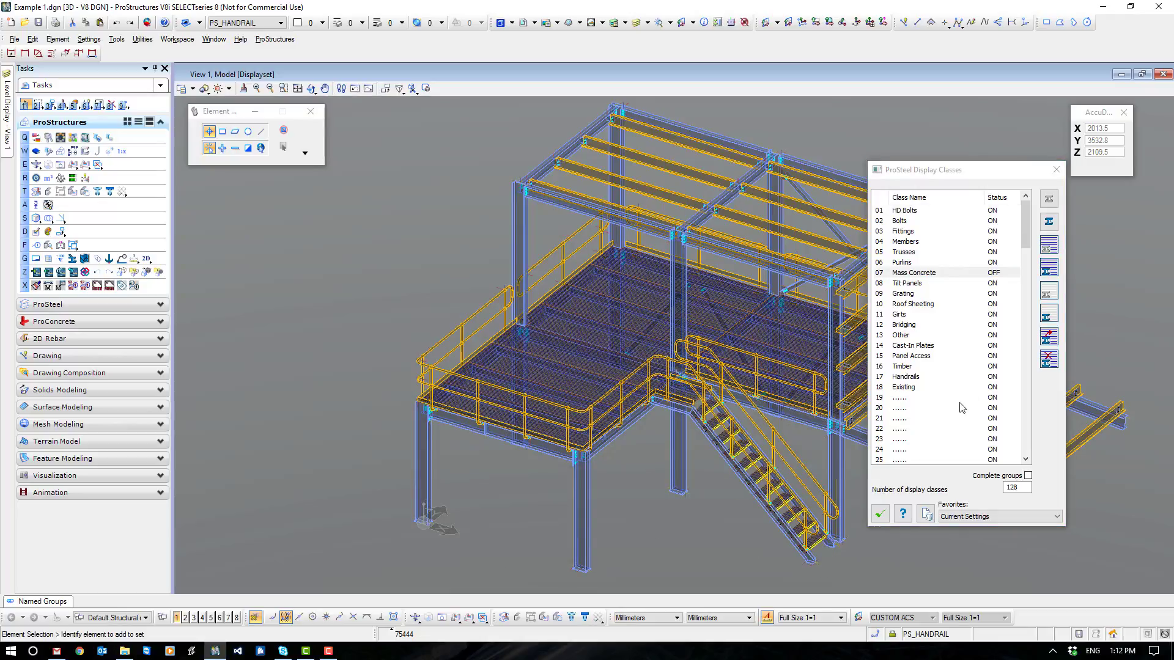
left_click(915, 378)
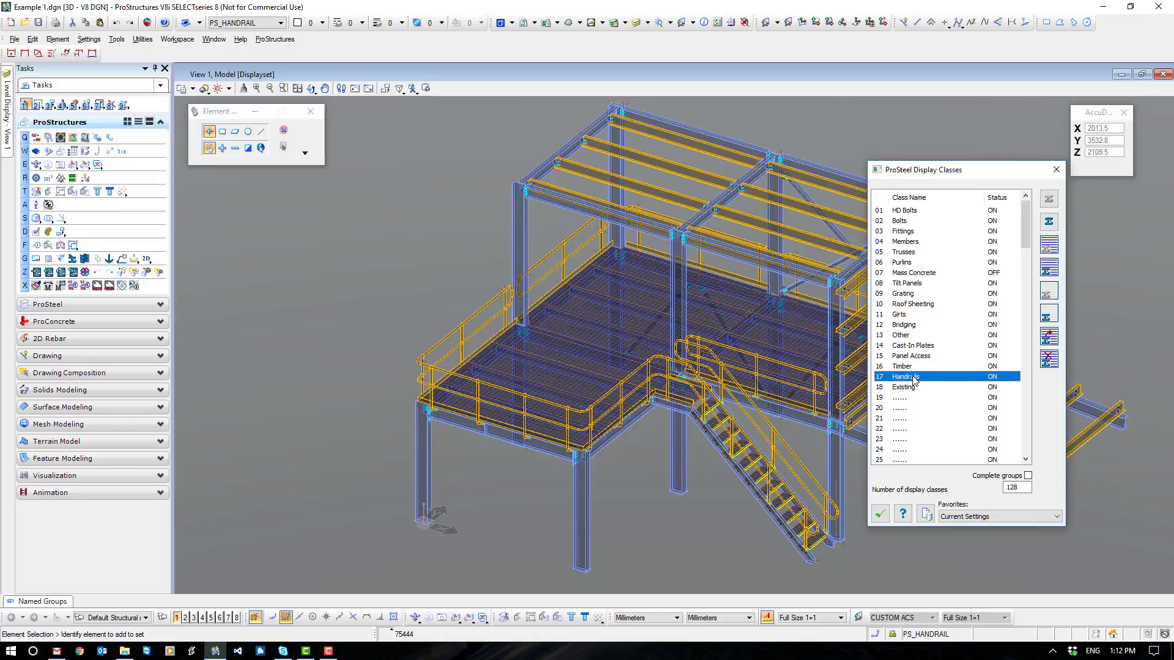
left_click(993, 380)
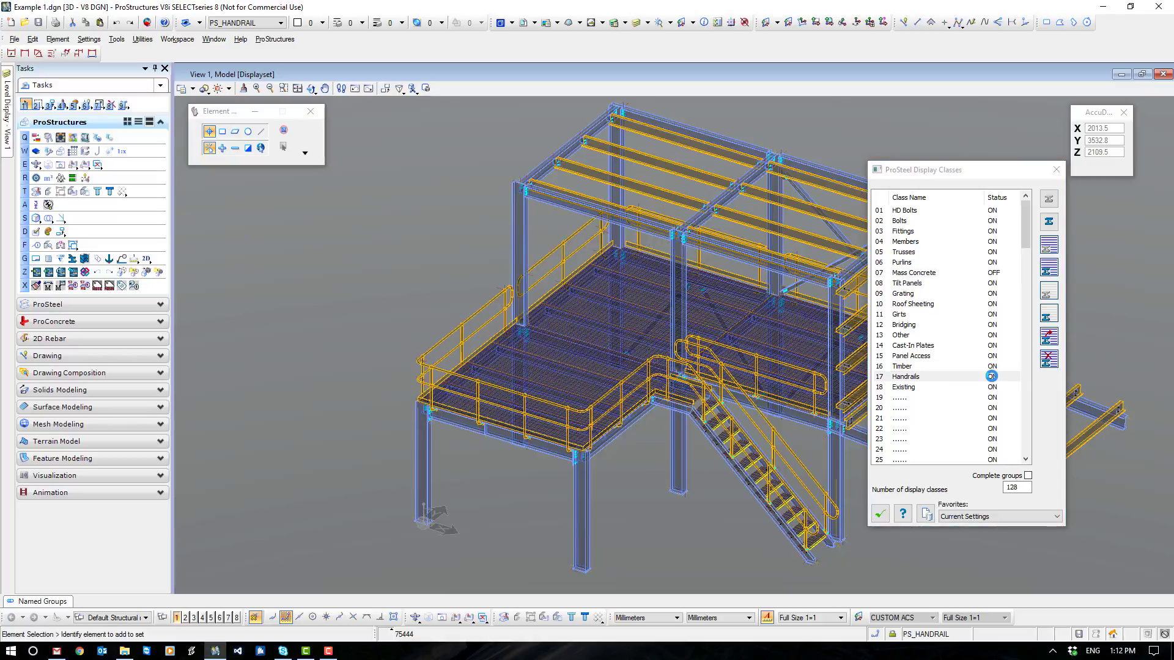
- Hide all parts belonging to the Purlins, Girts and Bridging display classes and close the display classes
left_click(899, 316)
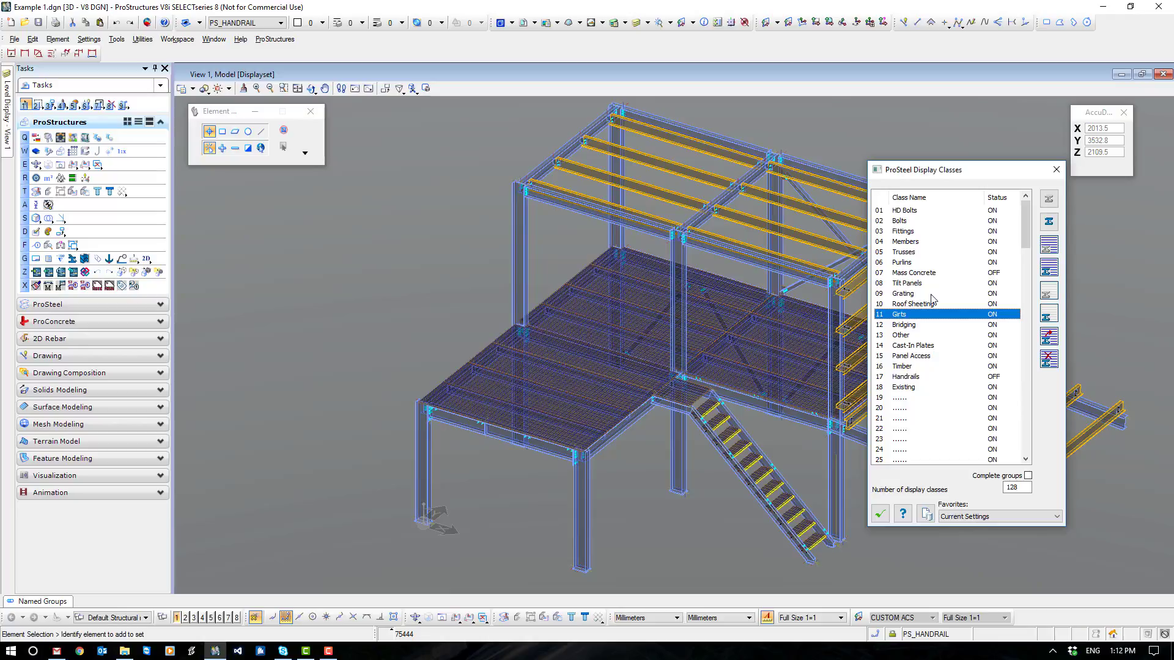
left_click(906, 326, "shift")
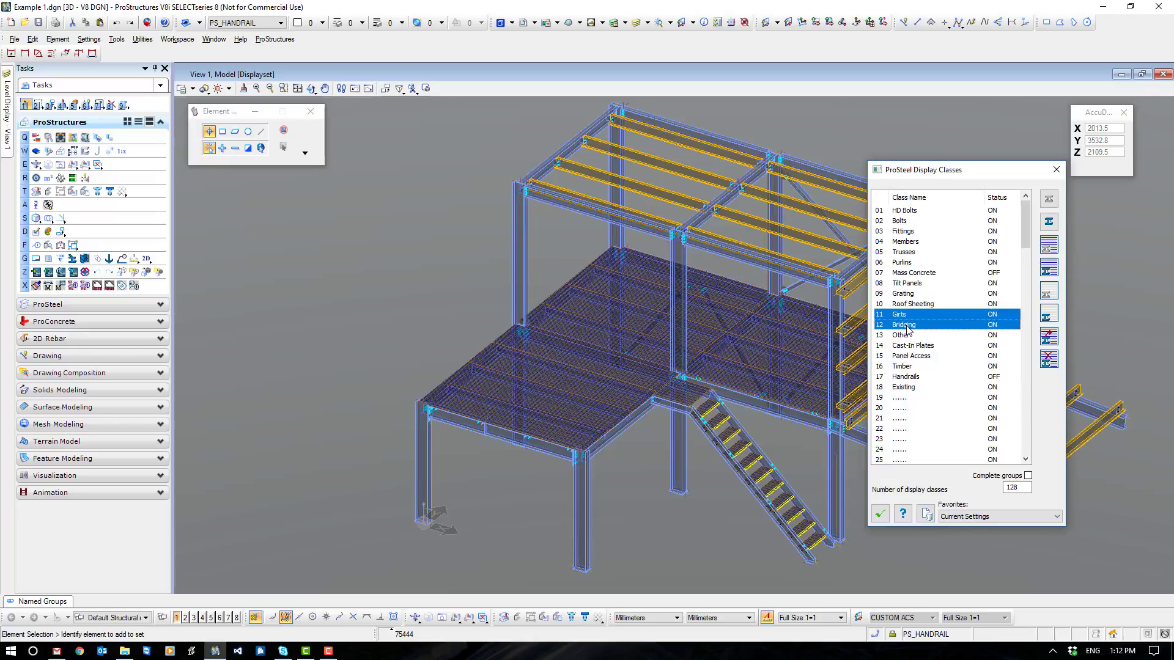
left_click(909, 264, "ctrl")
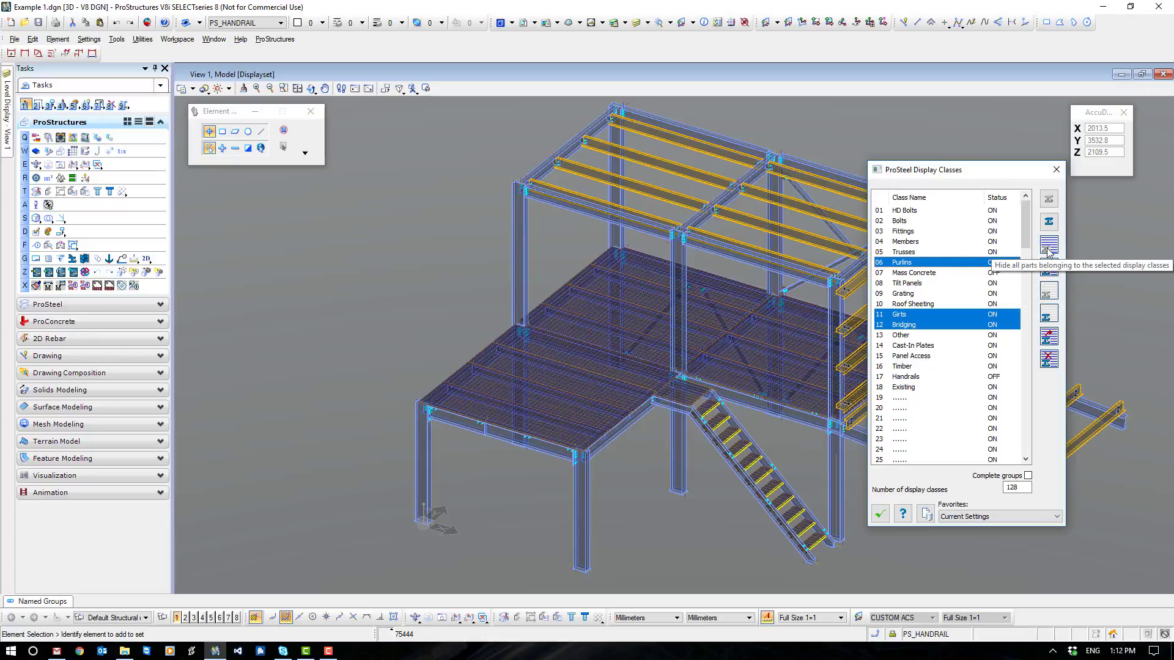
left_click(1050, 269)
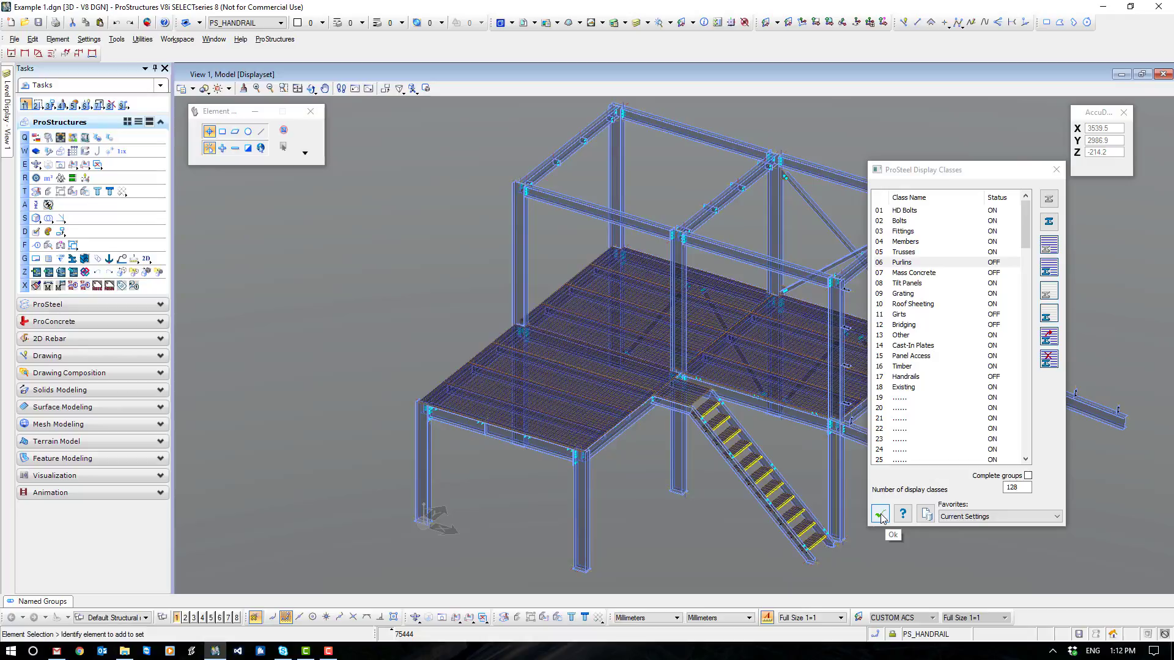
left_click(881, 517)
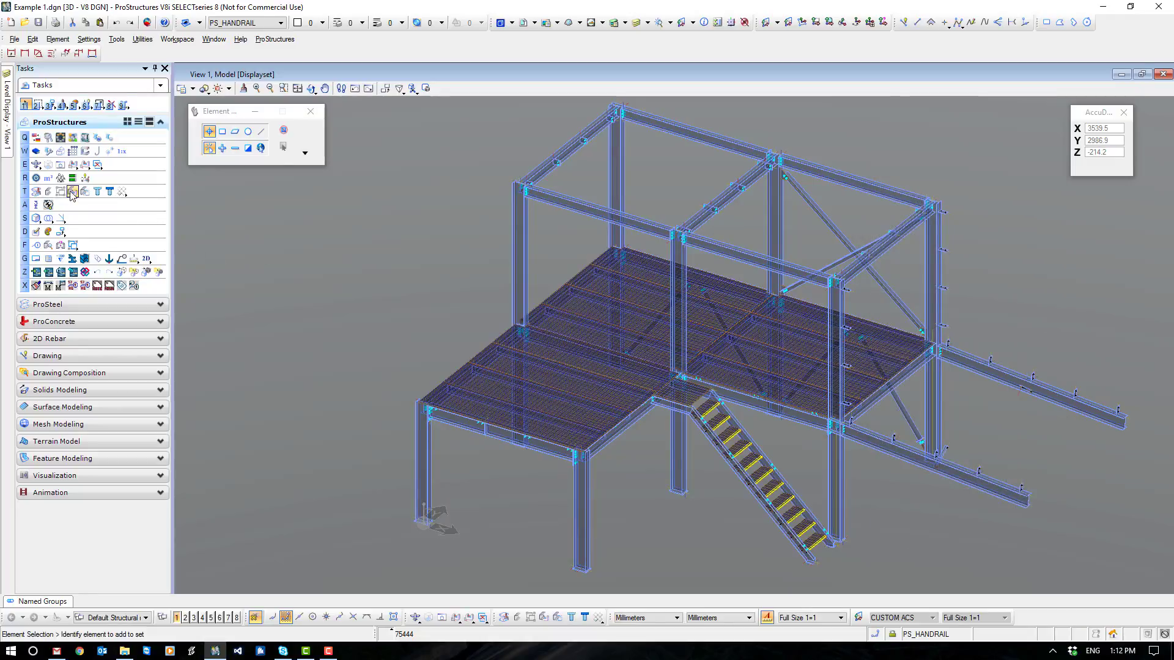
- Open the ProSteel area classes and check the saved Standard Area template and the available favorites
left_click(48, 178)
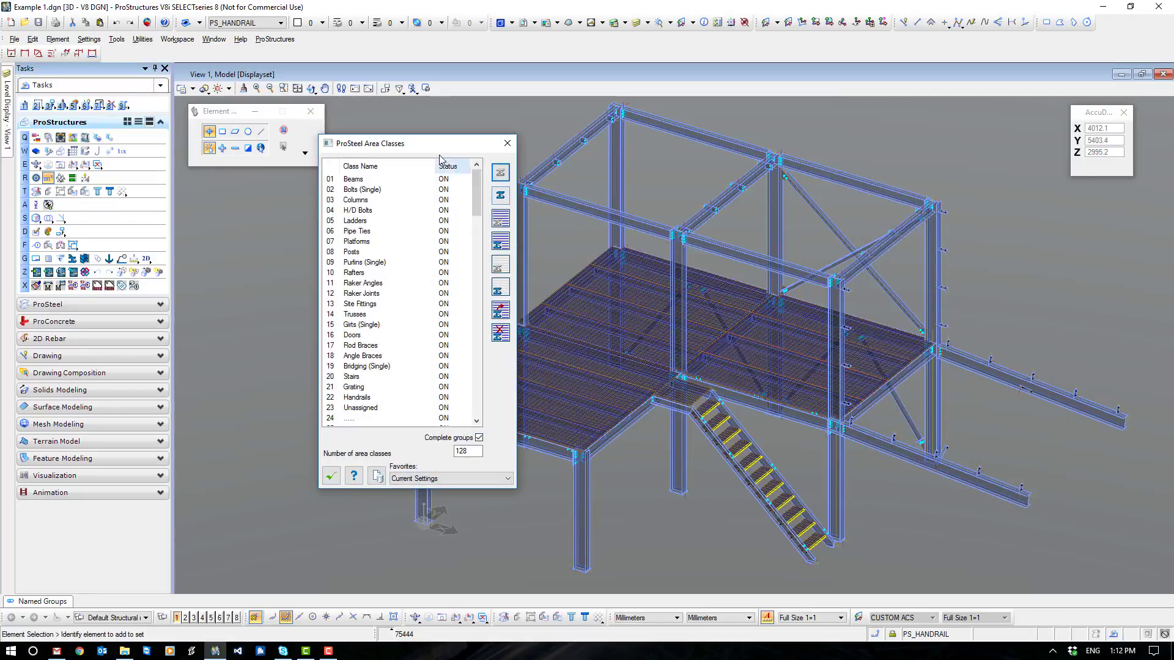
left_click_drag(465, 150, 958, 145)
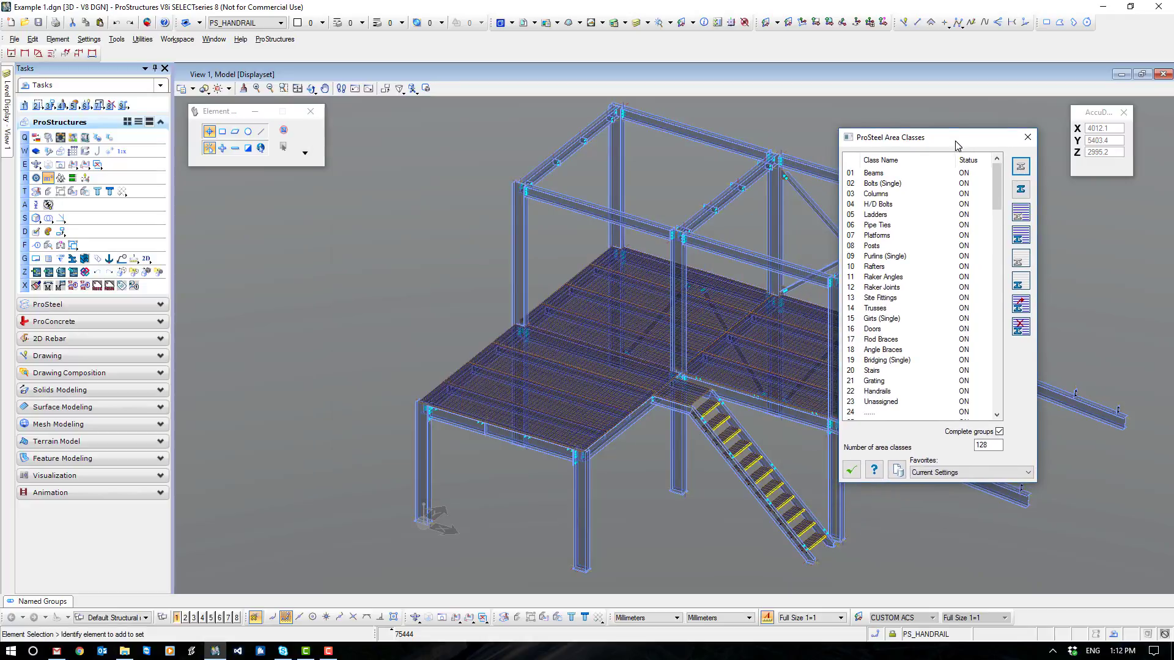
left_click(897, 471)
double_click(86, 120)
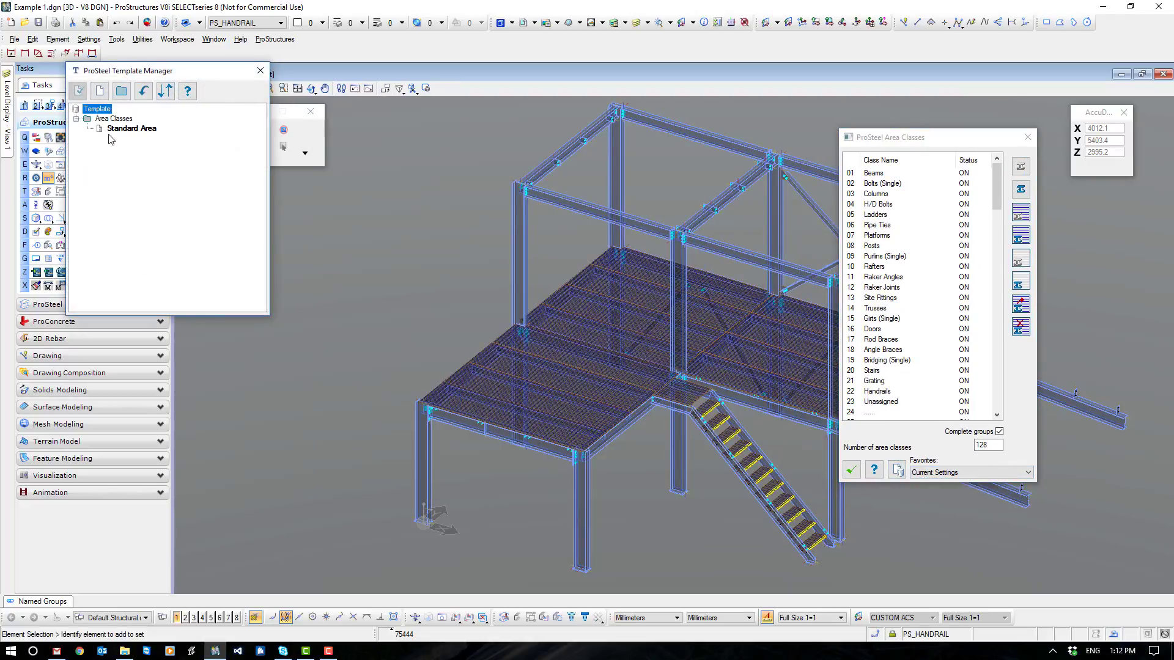
left_click(131, 129)
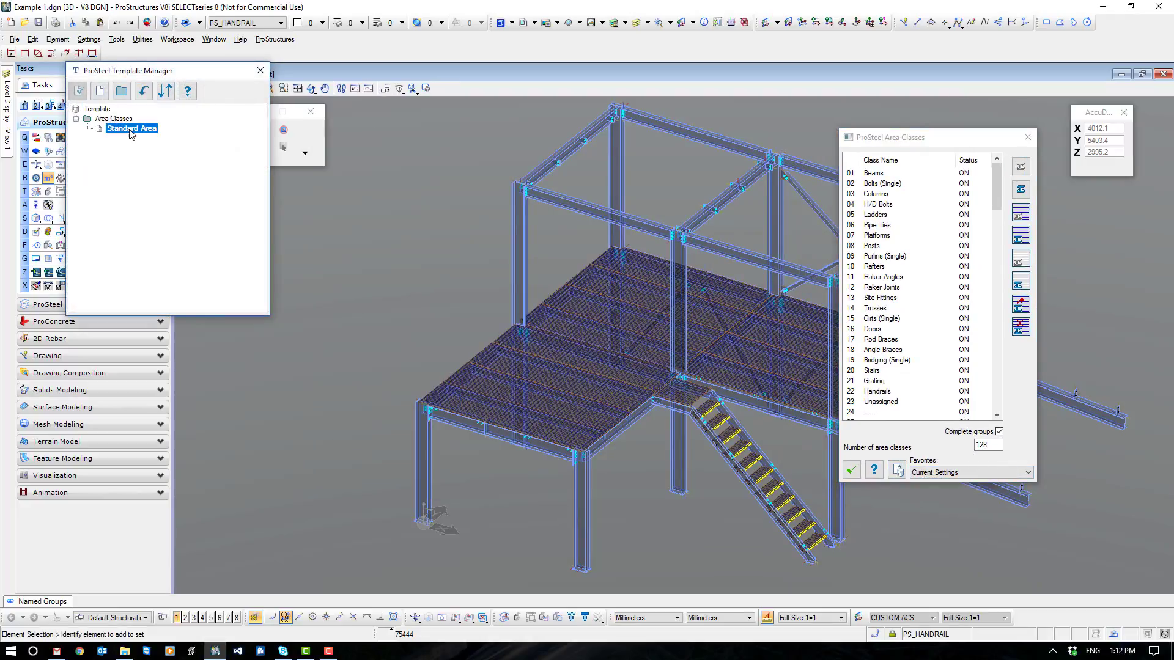
left_click(261, 71)
left_click(964, 471)
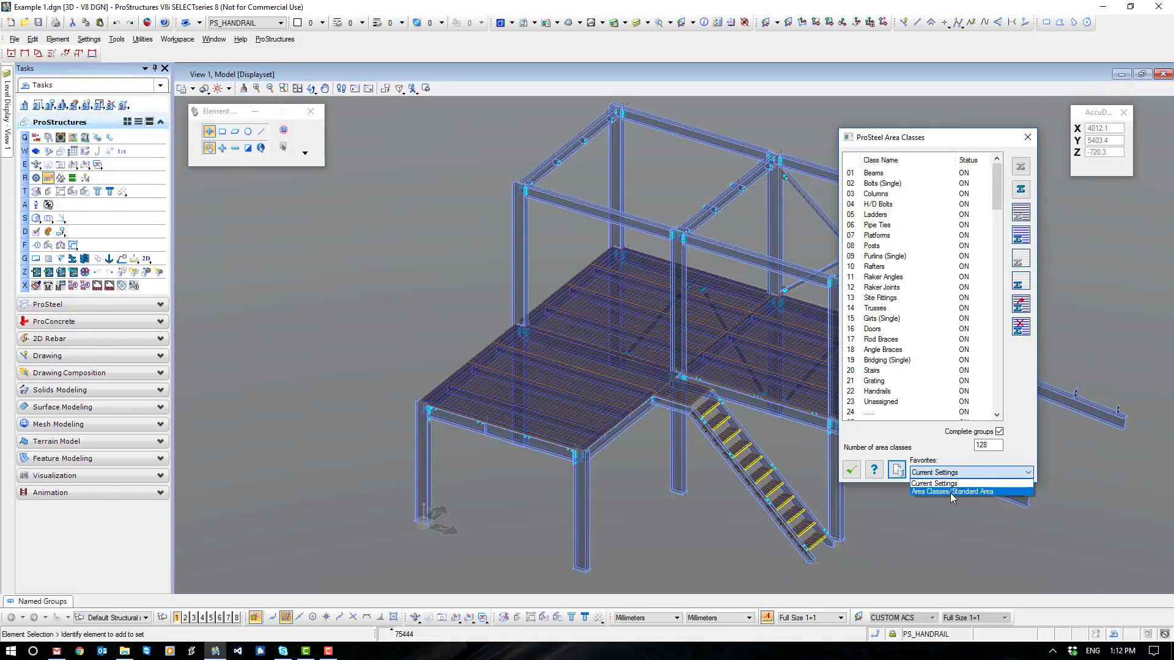
left_click(878, 177)
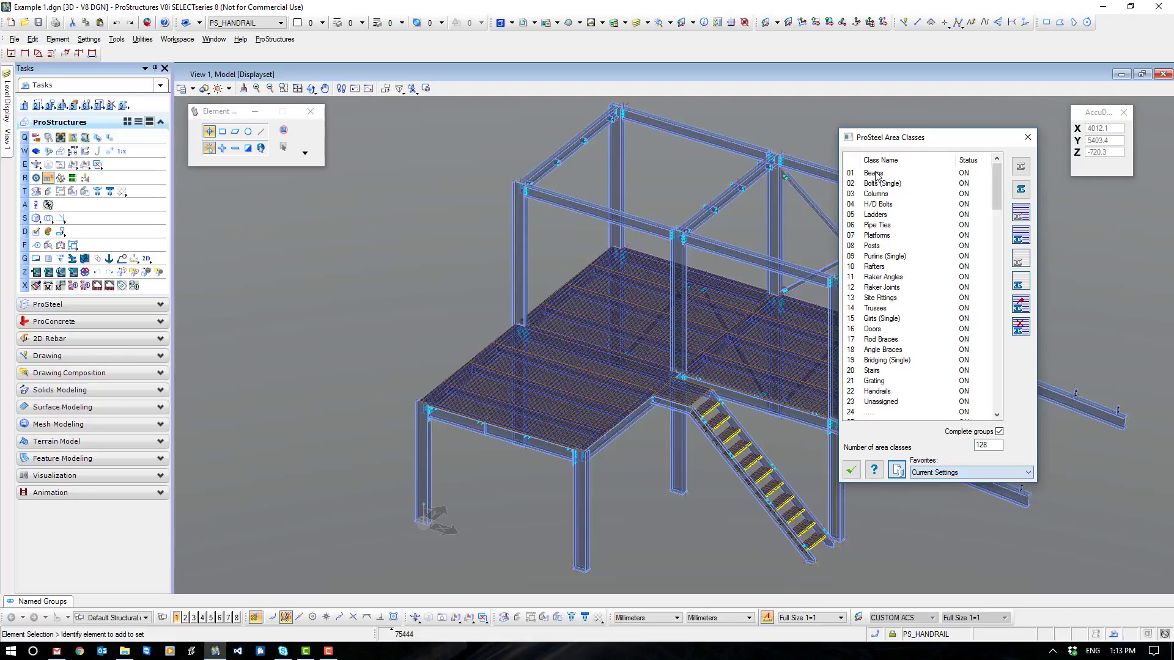
- Add the roof beams and the platform's edge beams to the Beams area class and hide that class
left_click(877, 176)
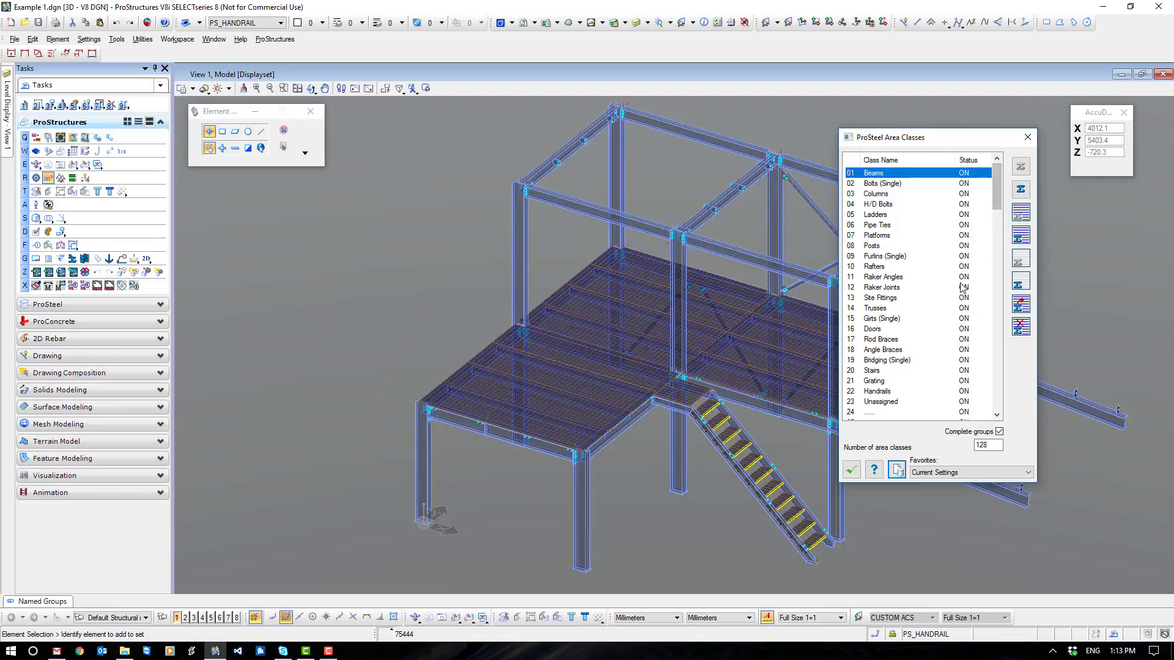
left_click(1020, 327)
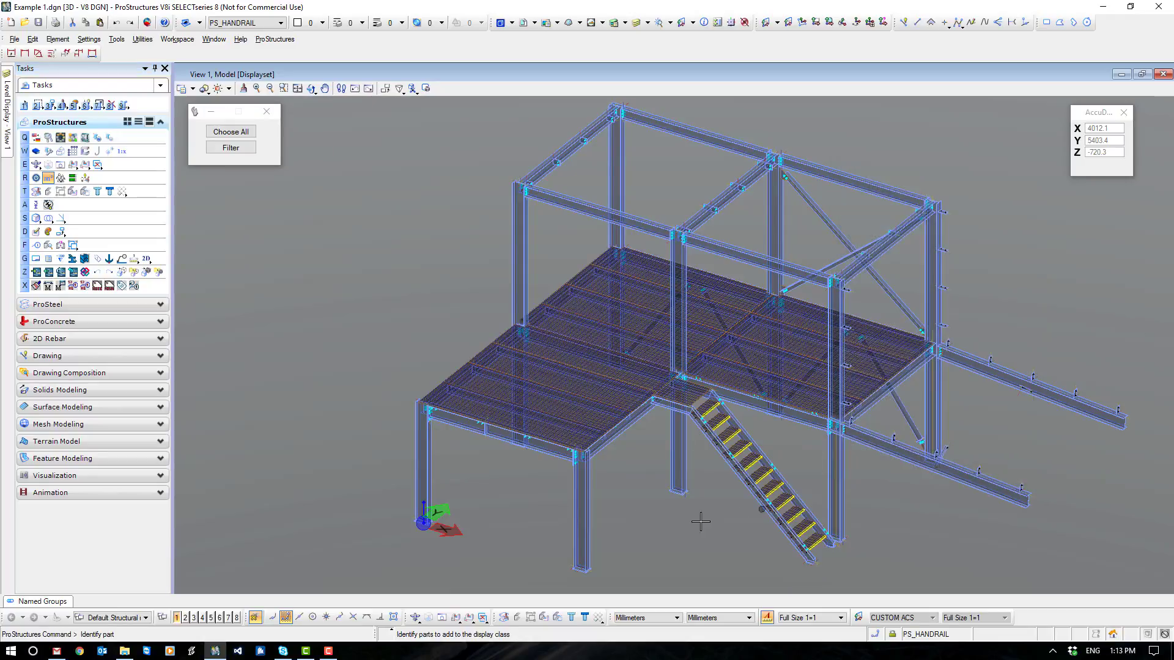
left_click(545, 451, "ctrl")
left_click(591, 206, "ctrl")
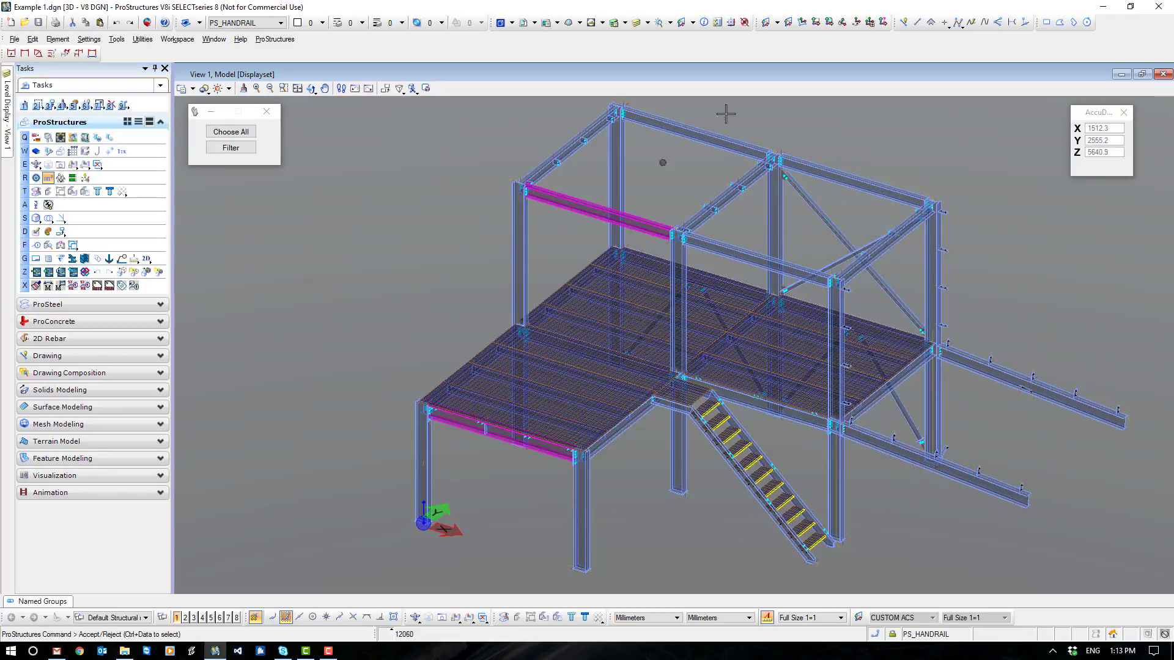
left_click(703, 136, "ctrl")
left_click(813, 164, "ctrl")
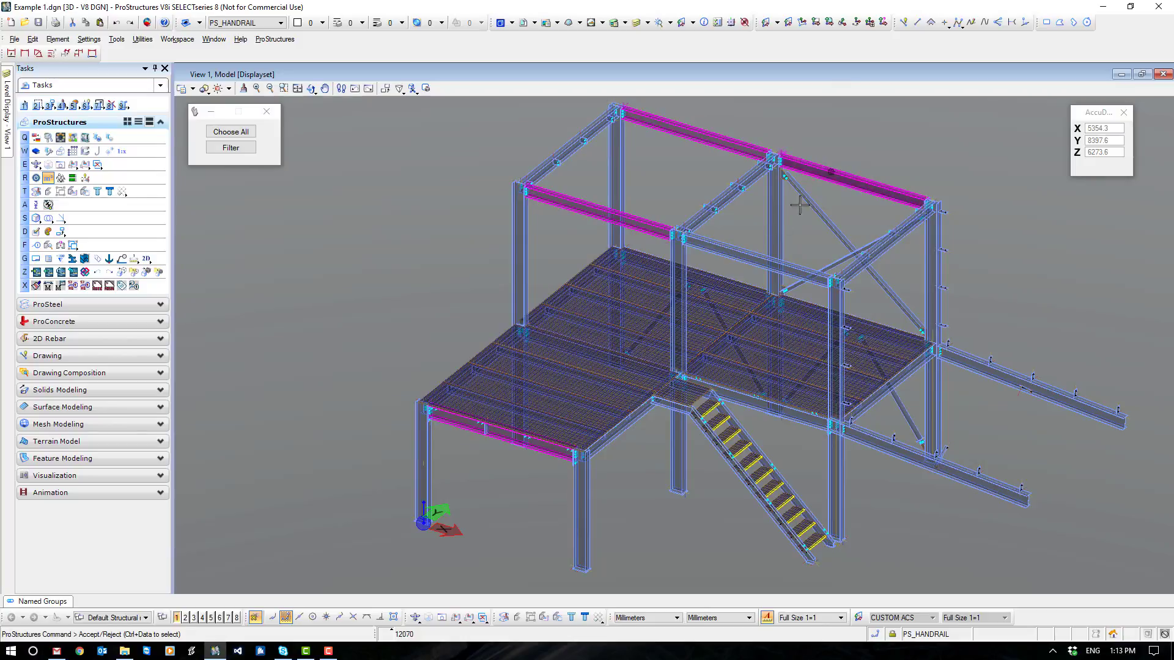
left_click(750, 254, "ctrl")
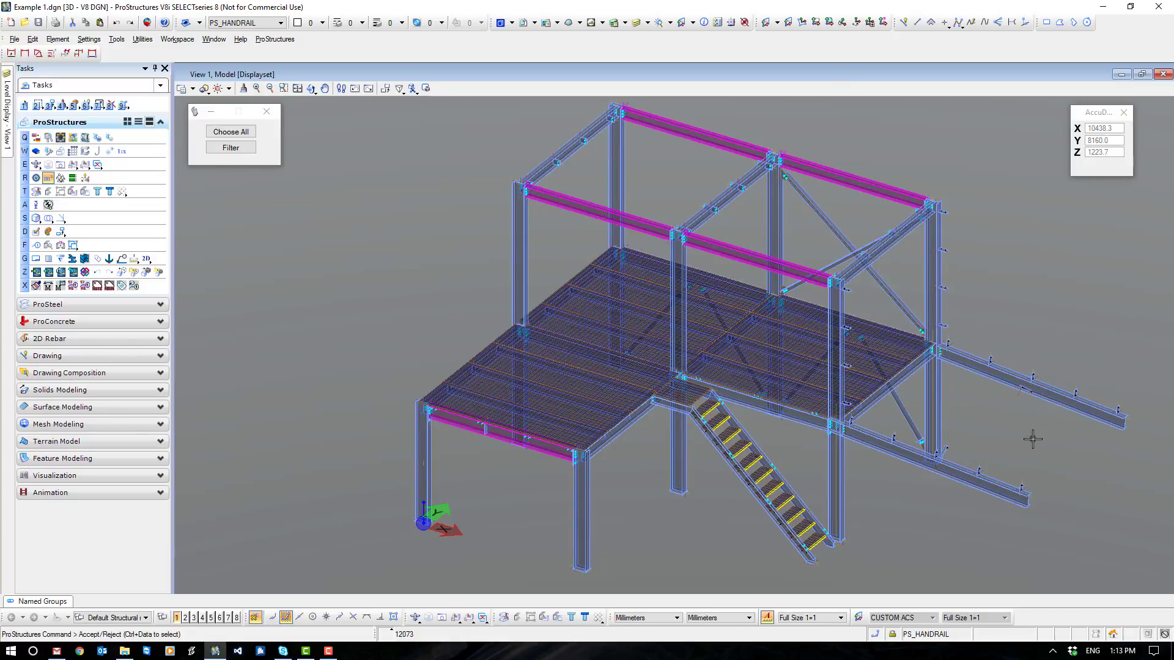
left_click(793, 422, "ctrl")
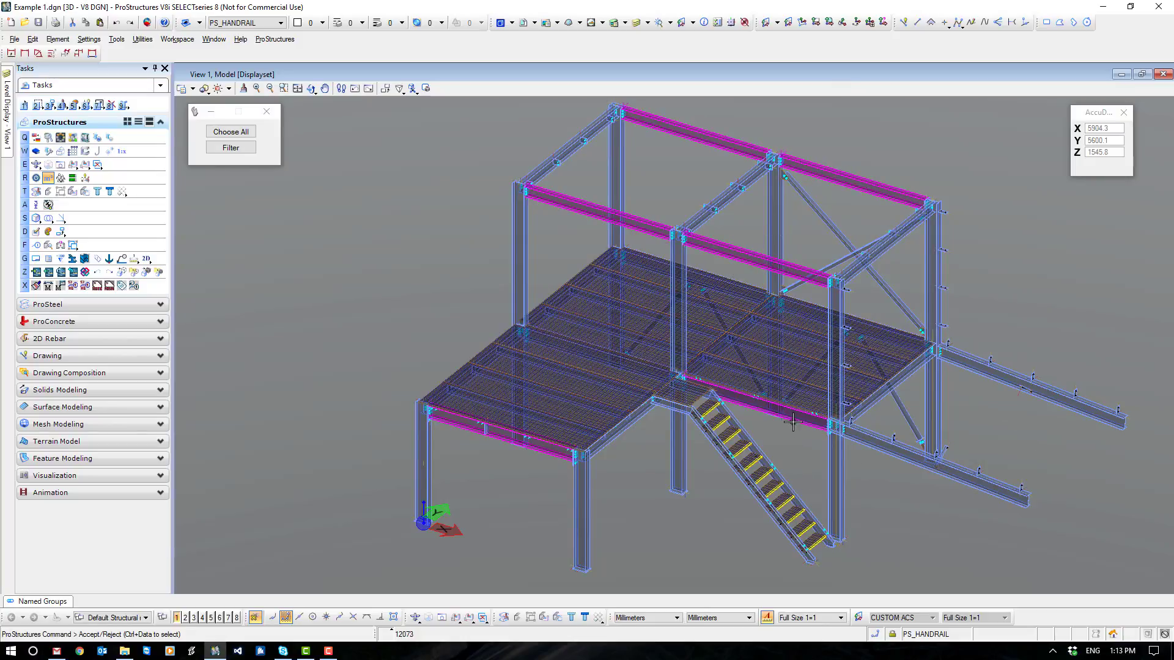
left_click(876, 403, "ctrl")
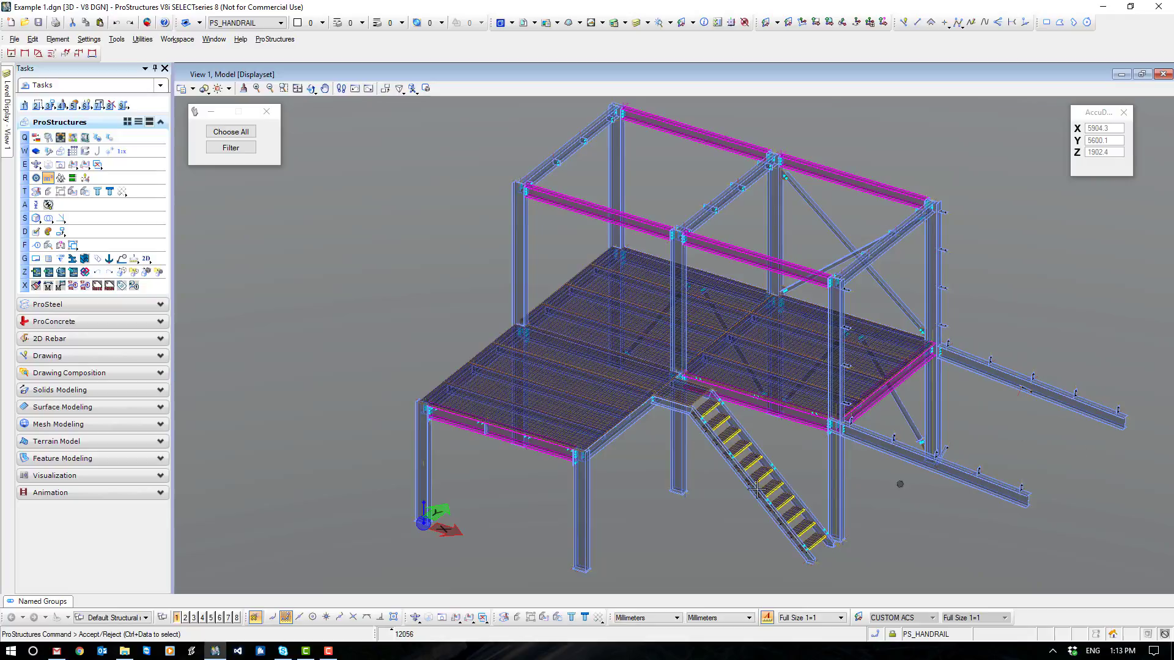
left_click(620, 428, "ctrl")
left_click(1051, 217)
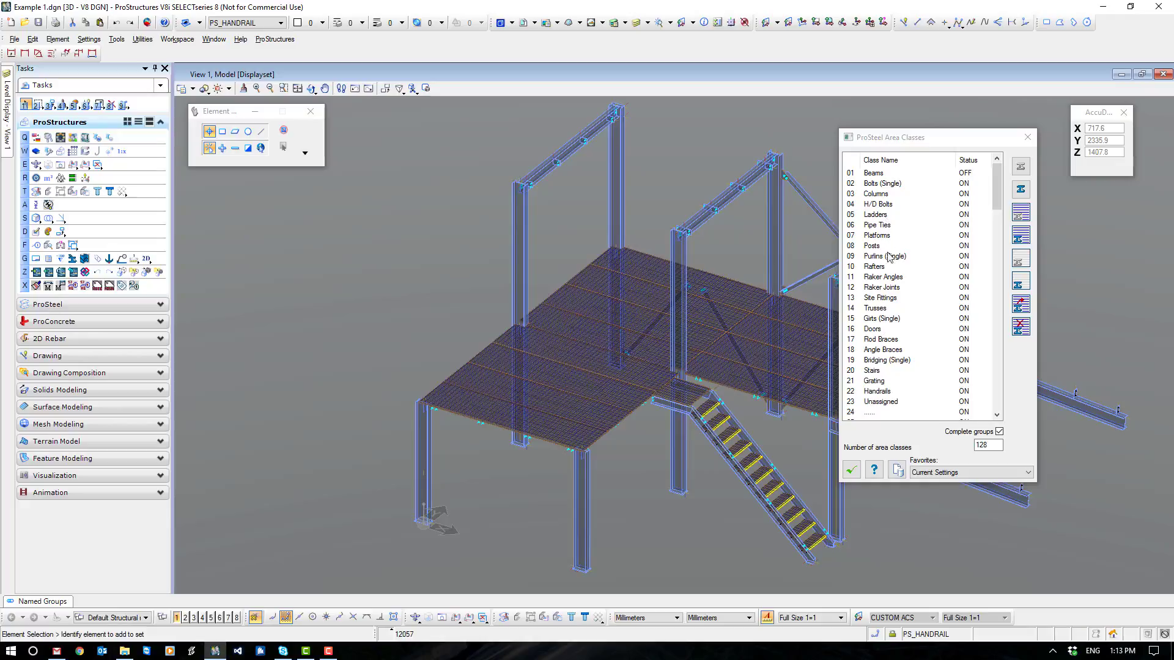
- Add all platform and stair landing grating panels to the Grating area class and hide that class
left_click(880, 381)
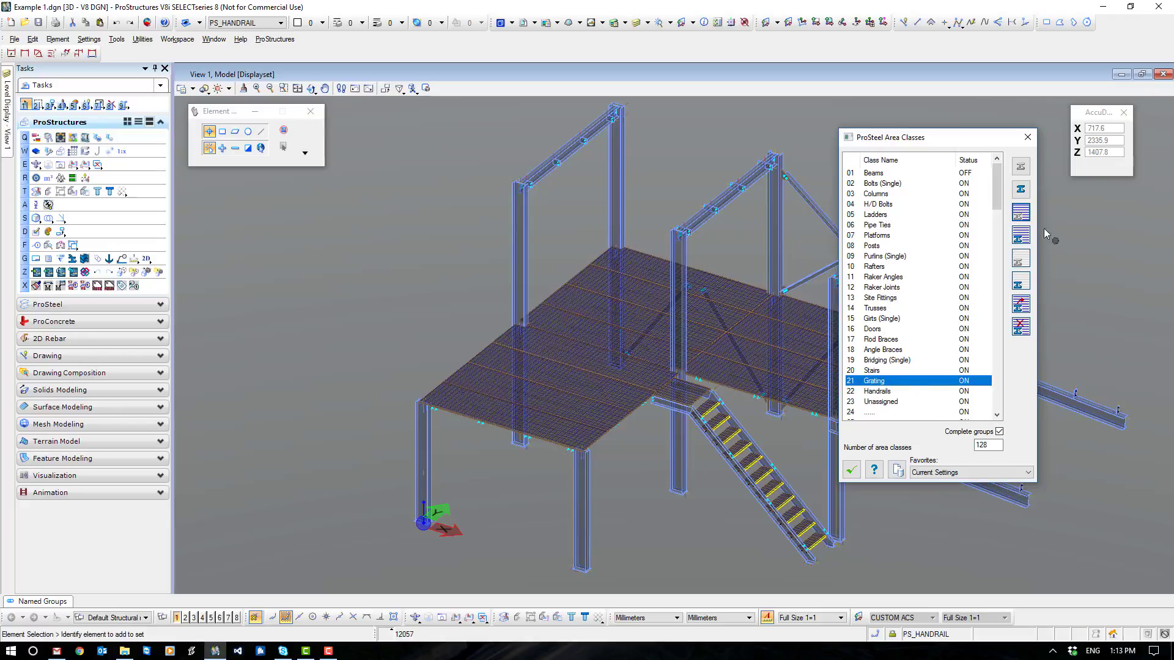
left_click(1021, 306)
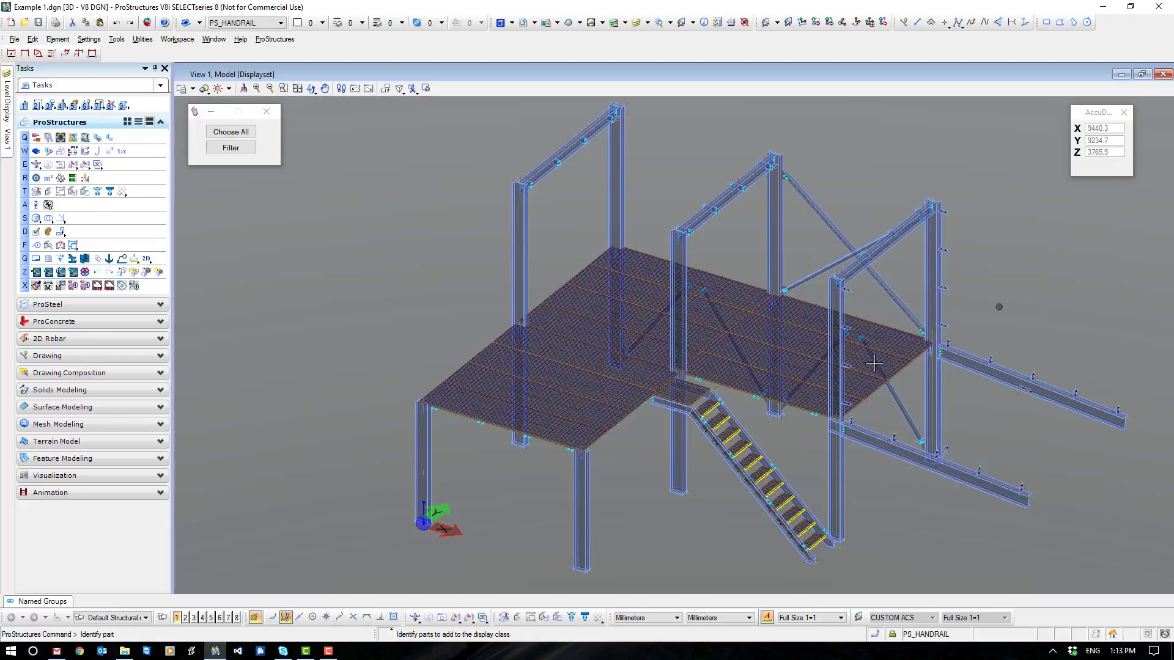
left_click(566, 409)
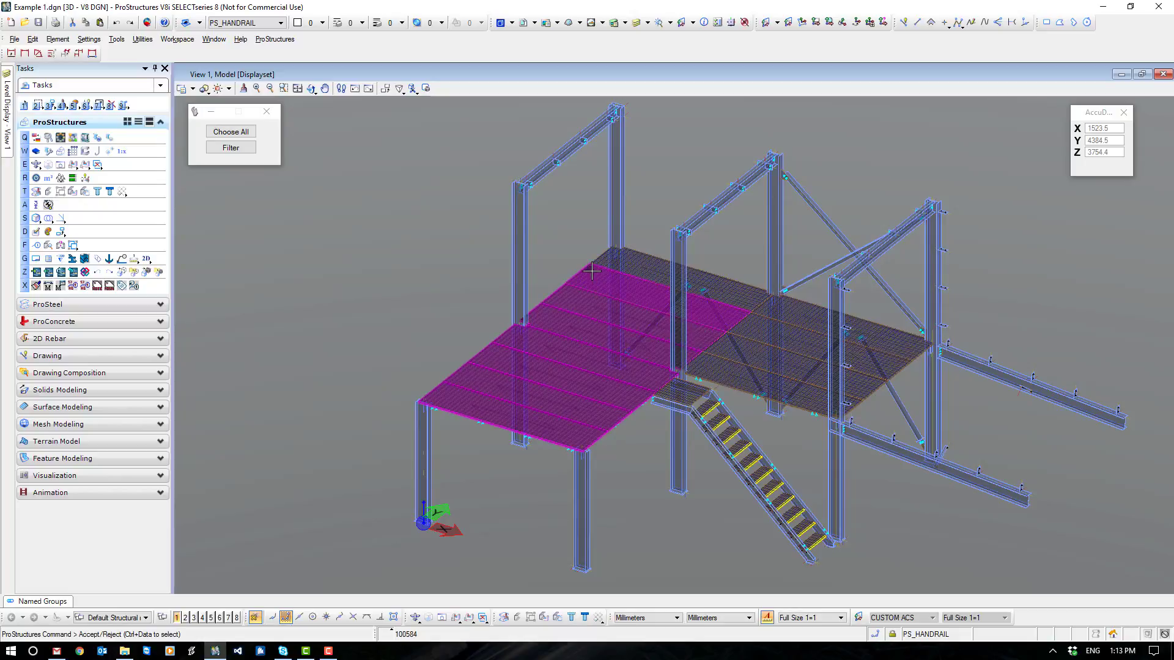
left_click(645, 269, "ctrl")
left_click(784, 304, "ctrl")
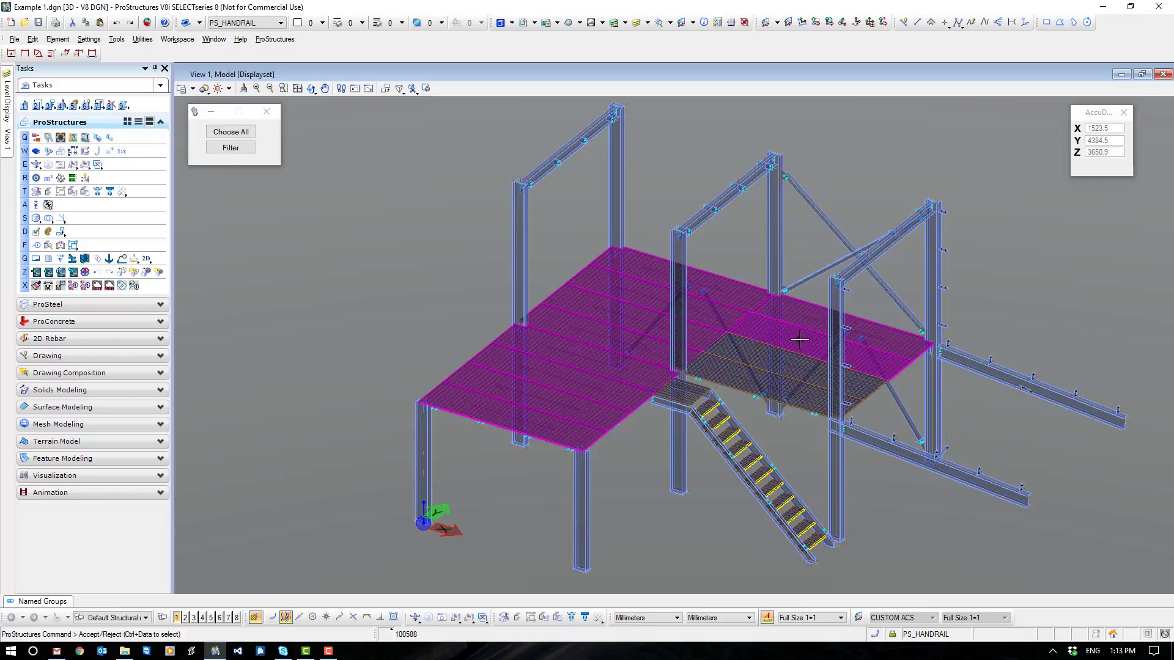
left_click(717, 371, "ctrl")
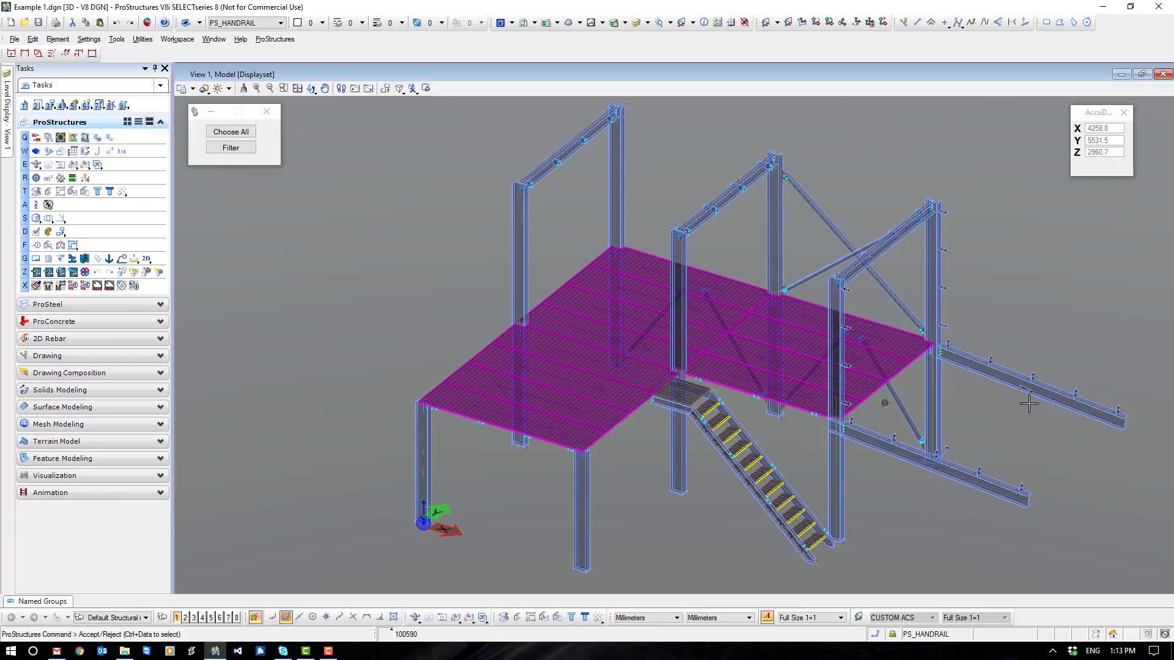
left_click(695, 395, "ctrl")
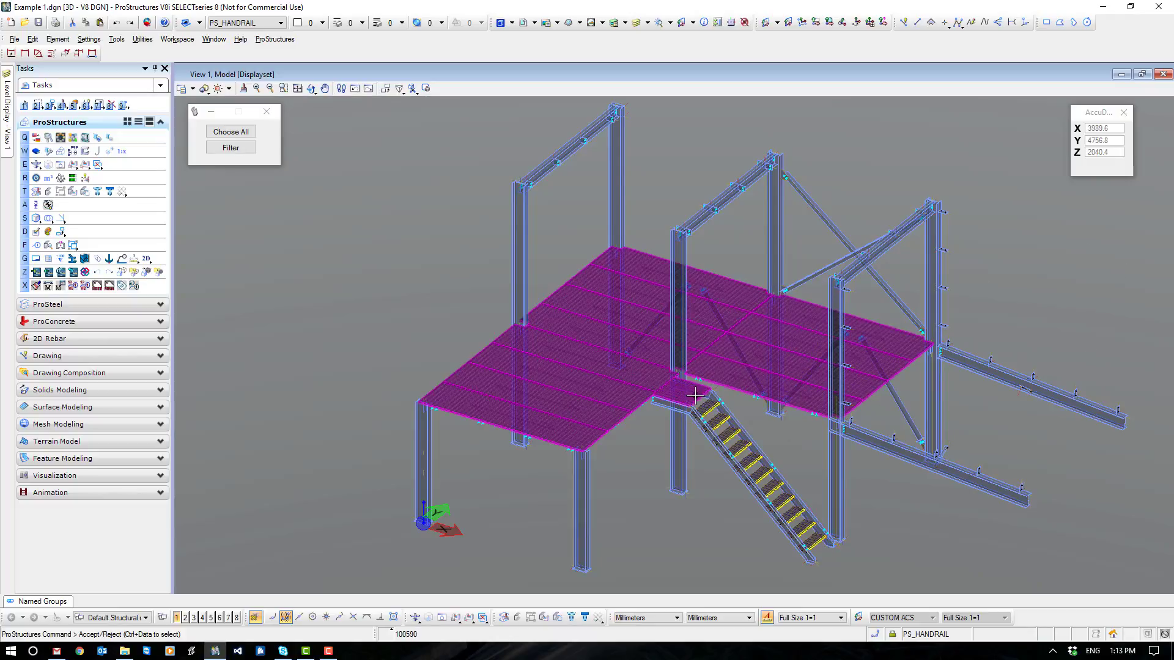
left_click(980, 278)
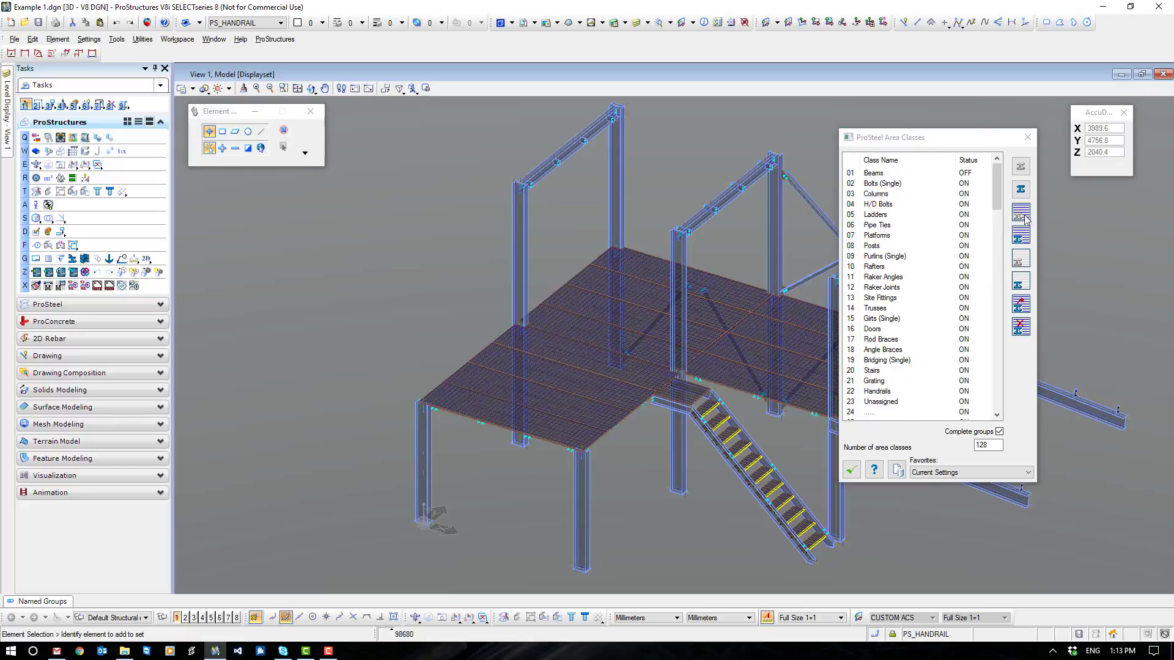
left_click(1023, 214)
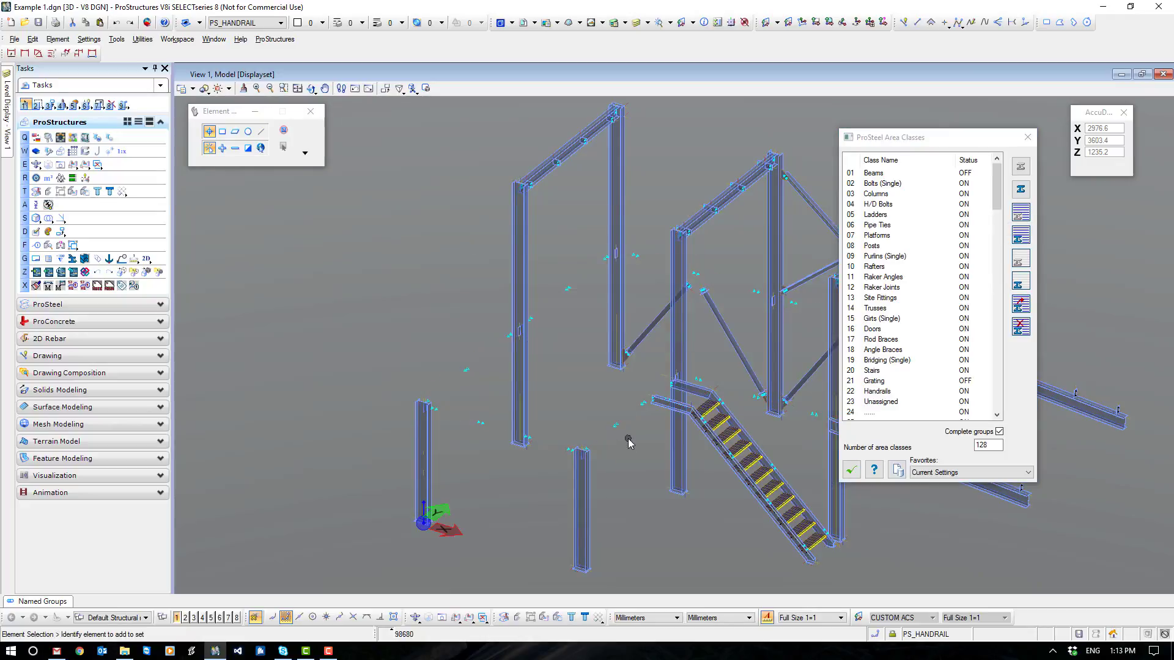
- Add both stair stringers to the Stairs area class and hide that class
left_click(885, 371)
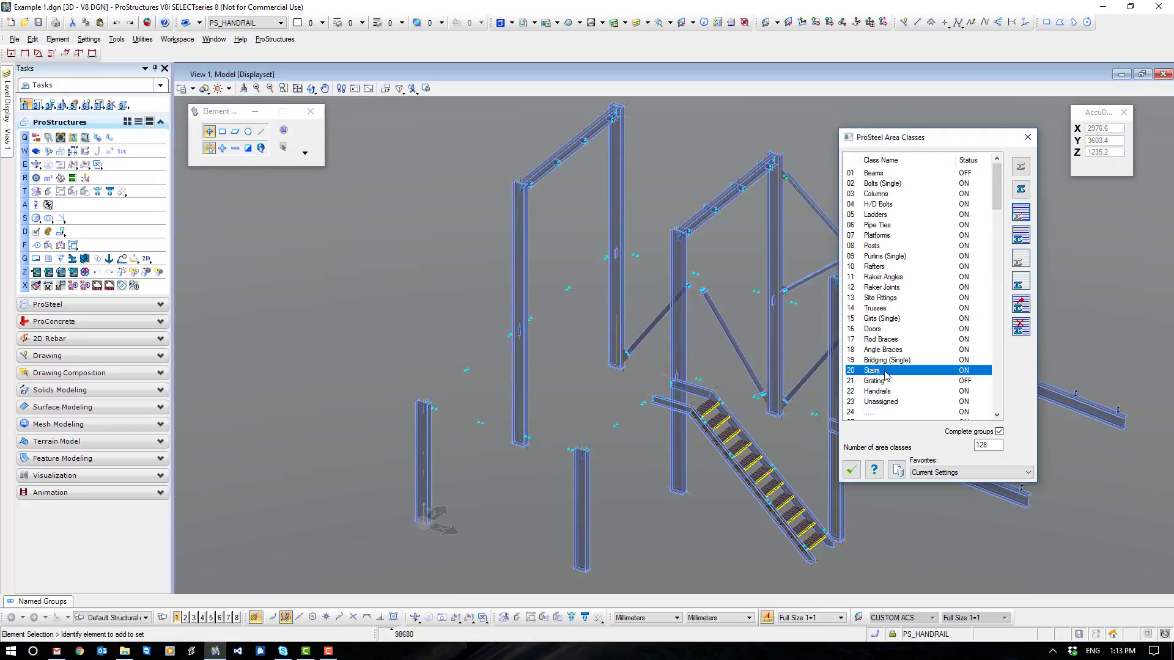
left_click(1020, 305)
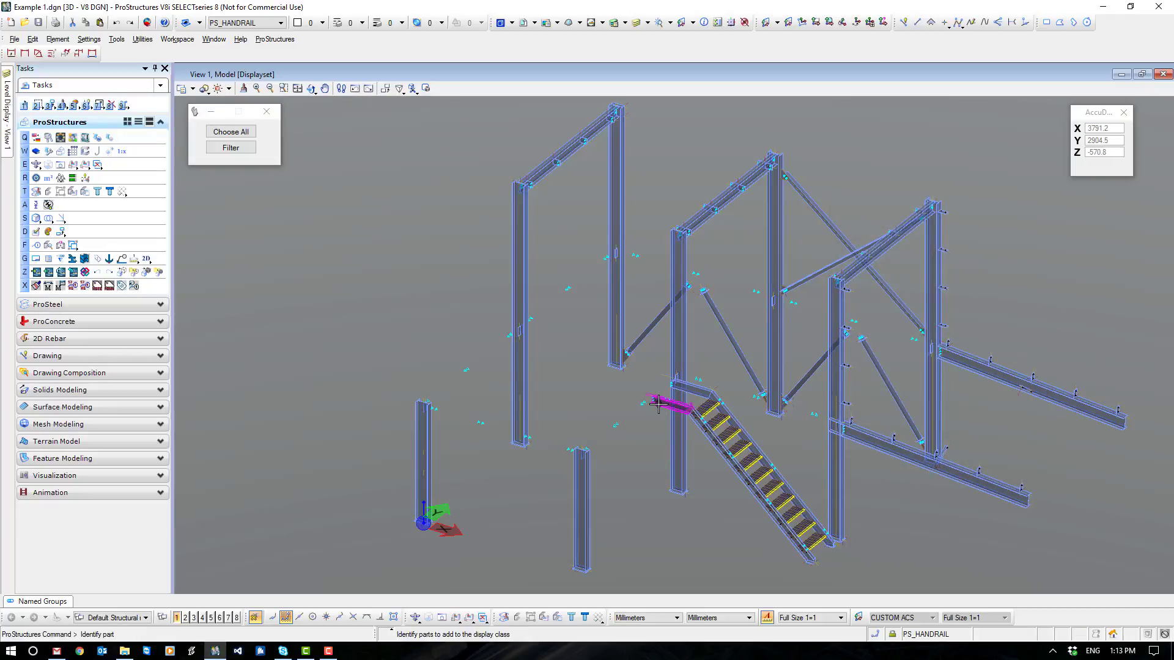
left_click(695, 387)
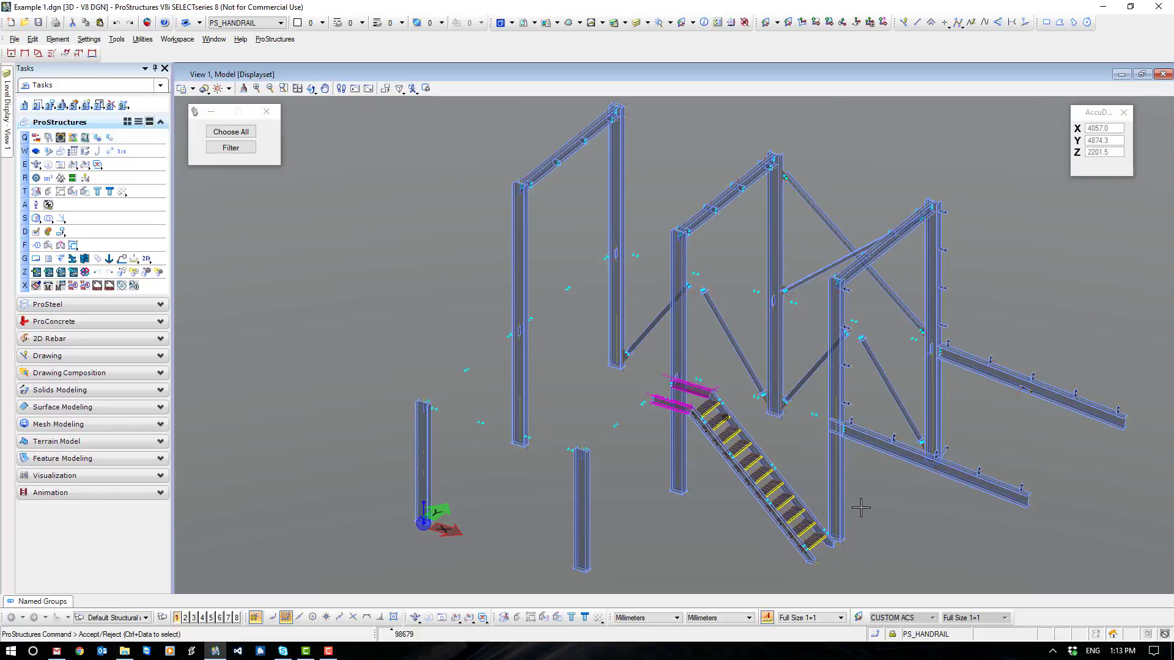
left_click(916, 521)
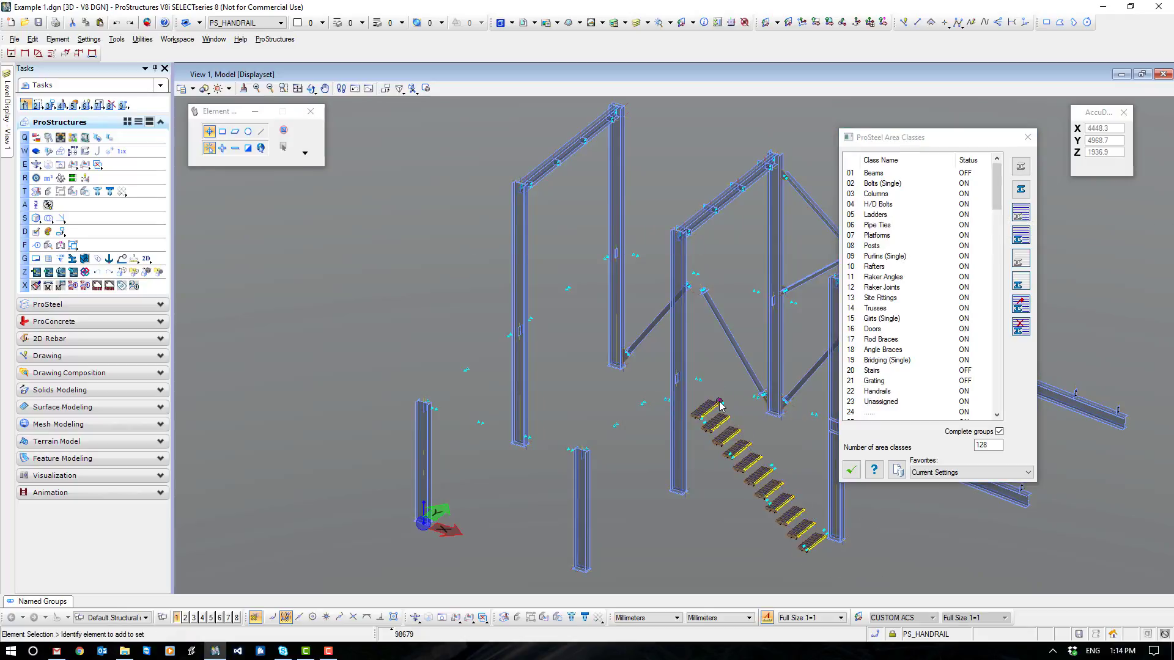
mouse_move(722, 401)
mouse_move(429, 438)
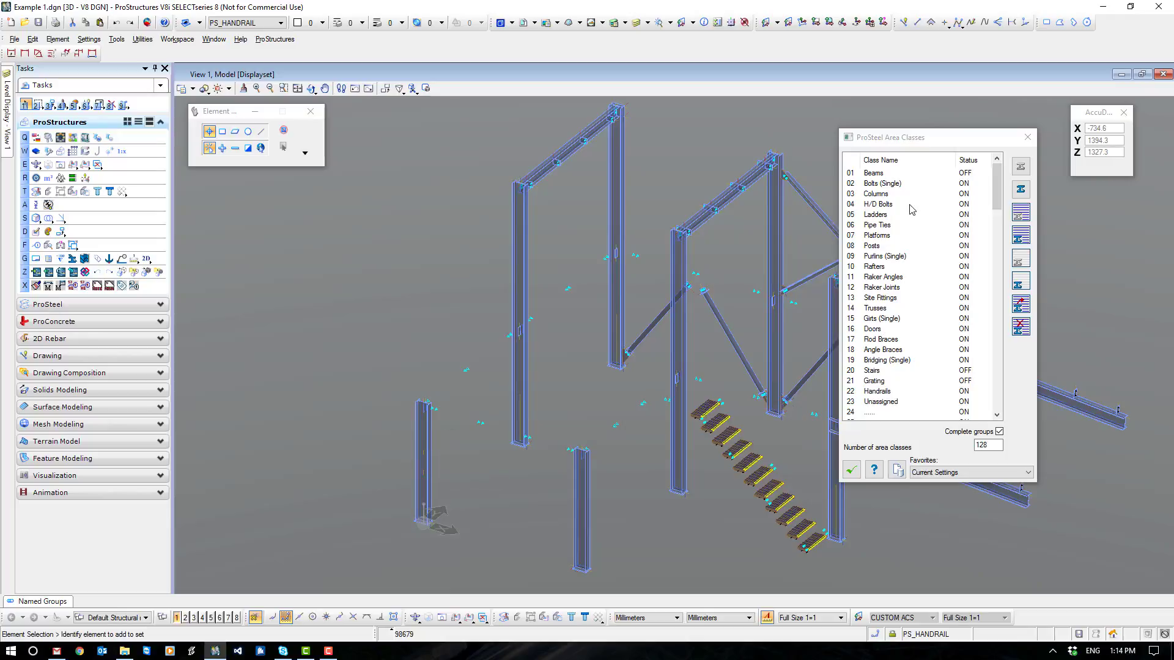
- Add all short platform columns and tall frame columns to the Columns area class and hide that class
left_click(881, 194)
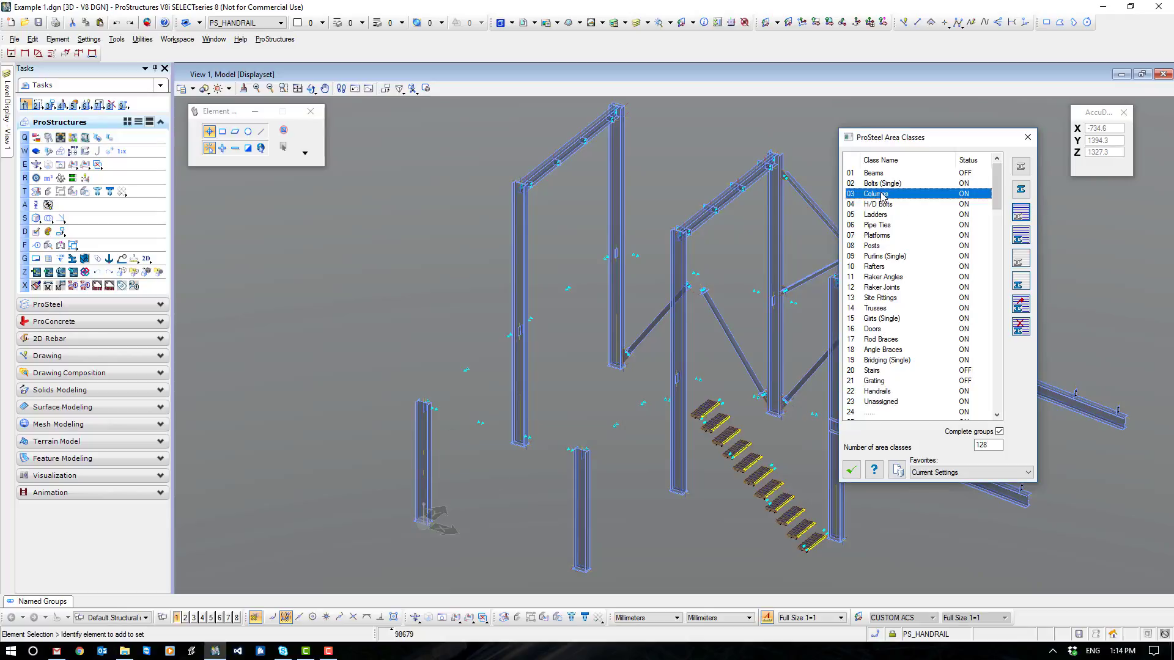
left_click(1021, 304)
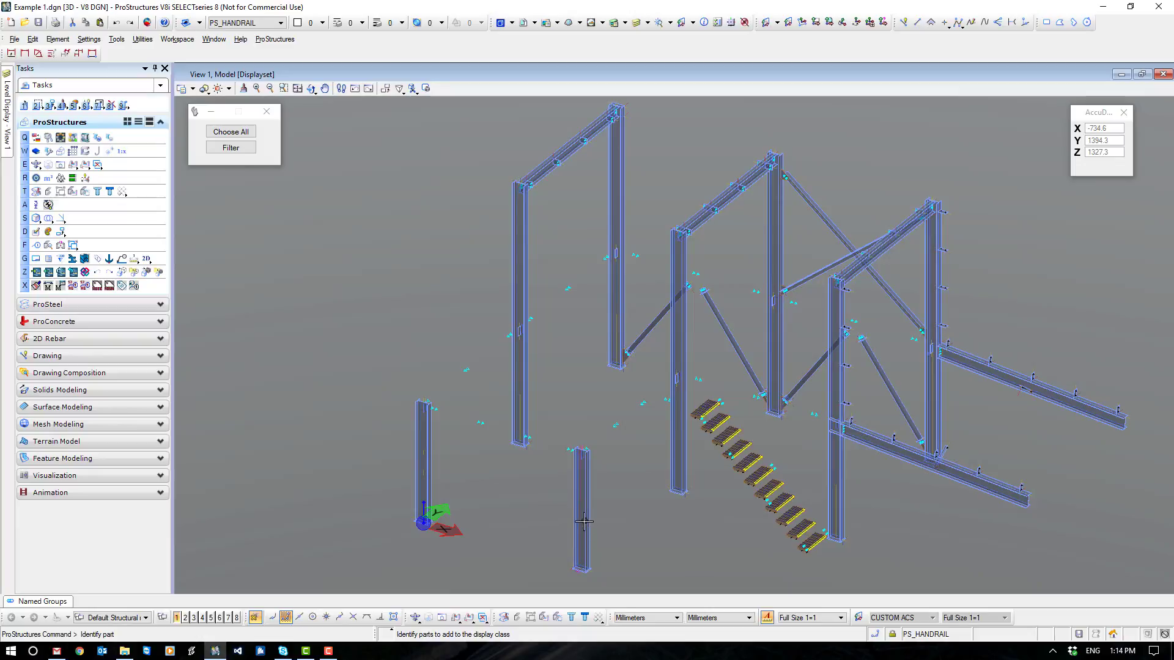
left_click(587, 531)
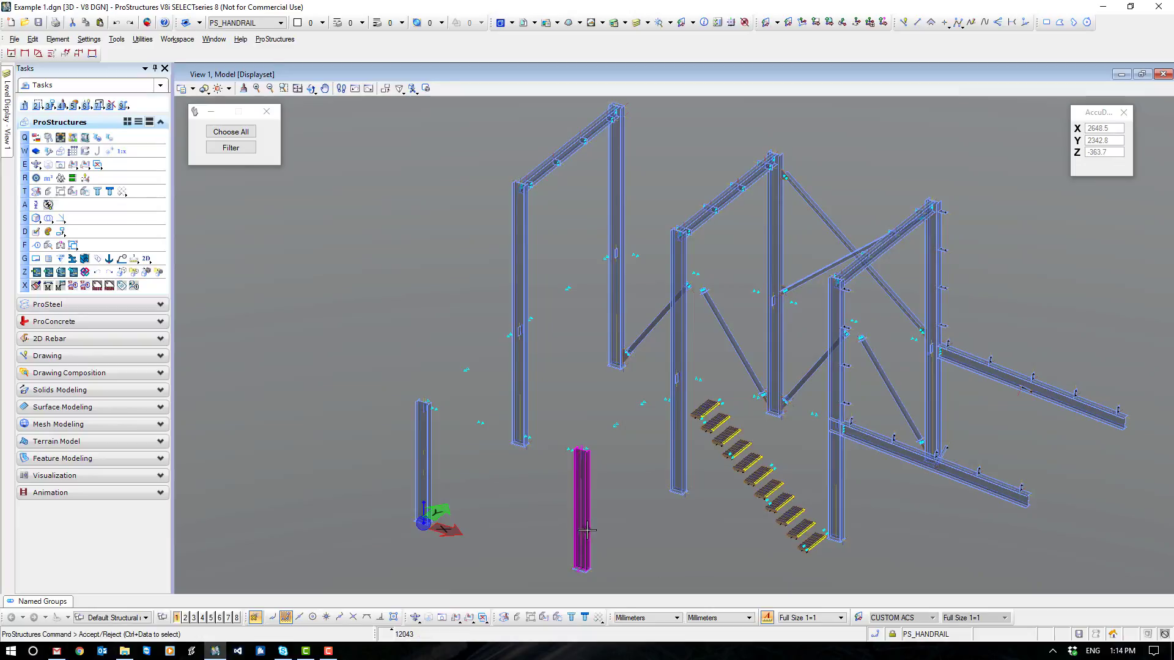
left_click(423, 477)
left_click(522, 357)
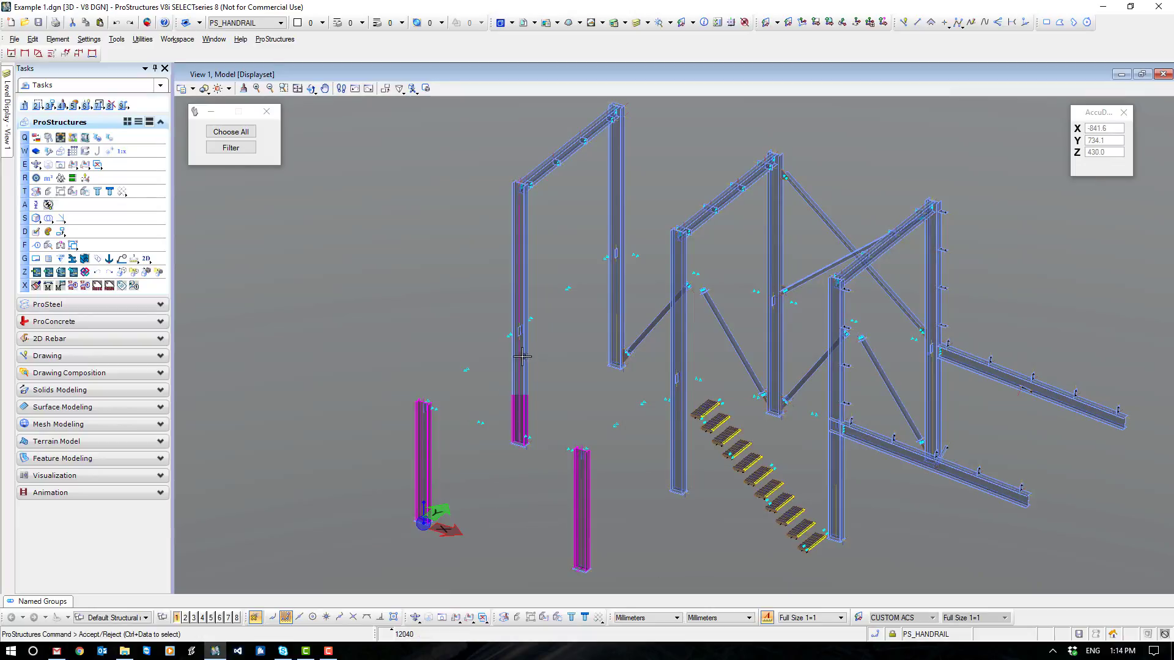
left_click(622, 306)
left_click(680, 401)
left_click(780, 362)
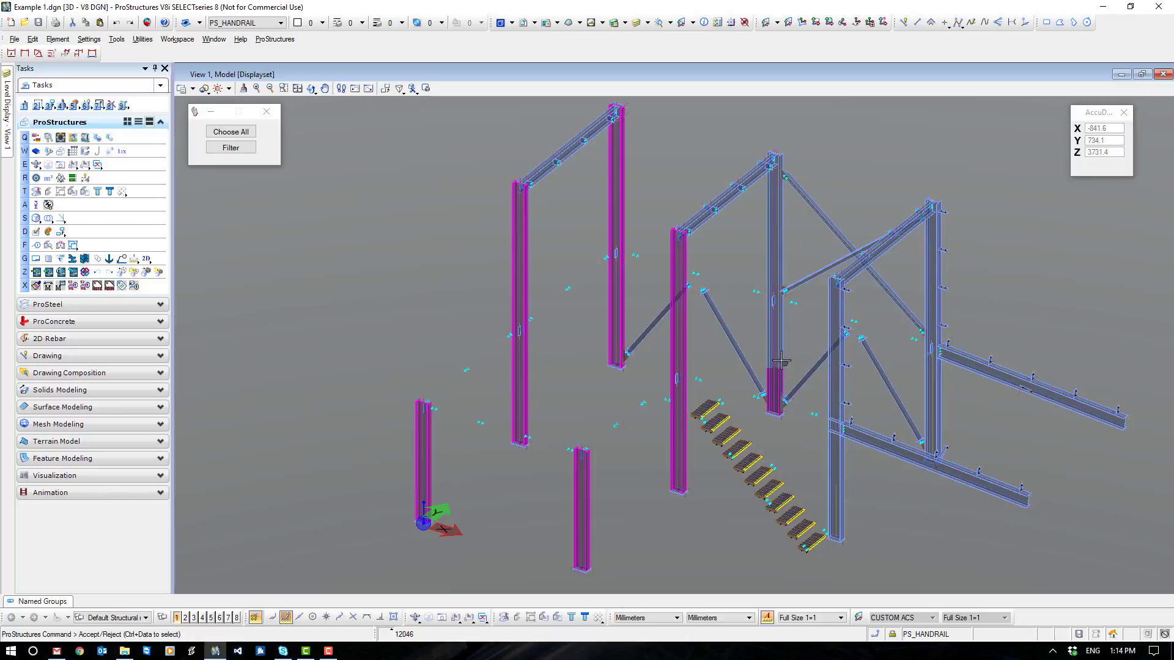
left_click(839, 477)
left_click(934, 407)
right_click(1062, 287)
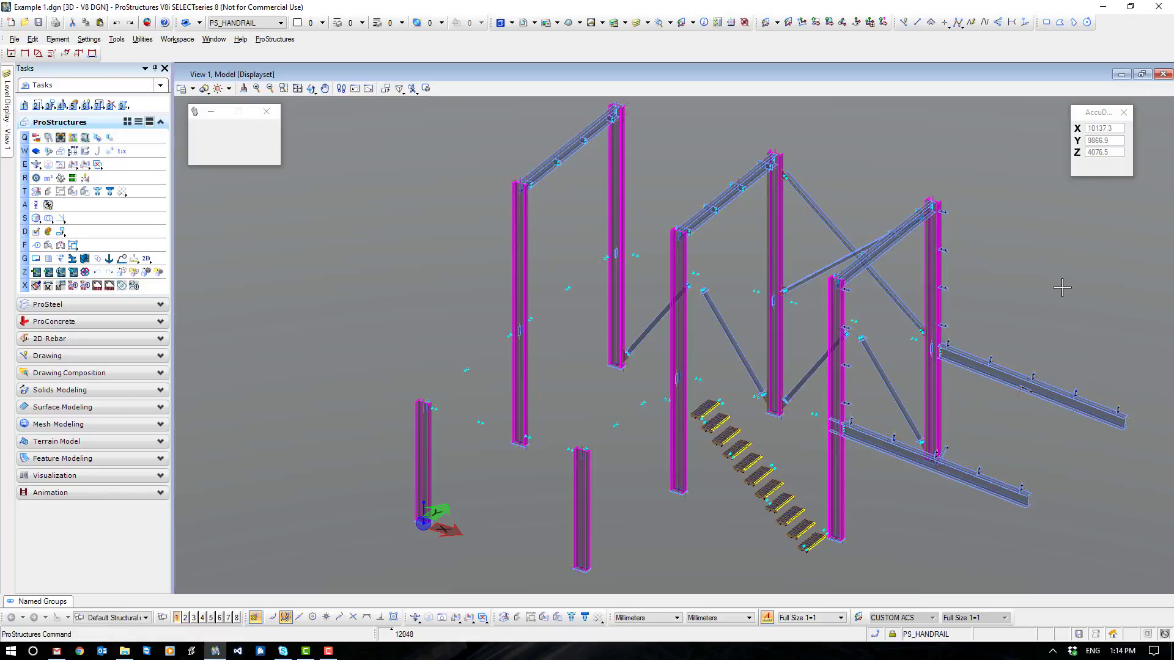
left_click(1021, 213)
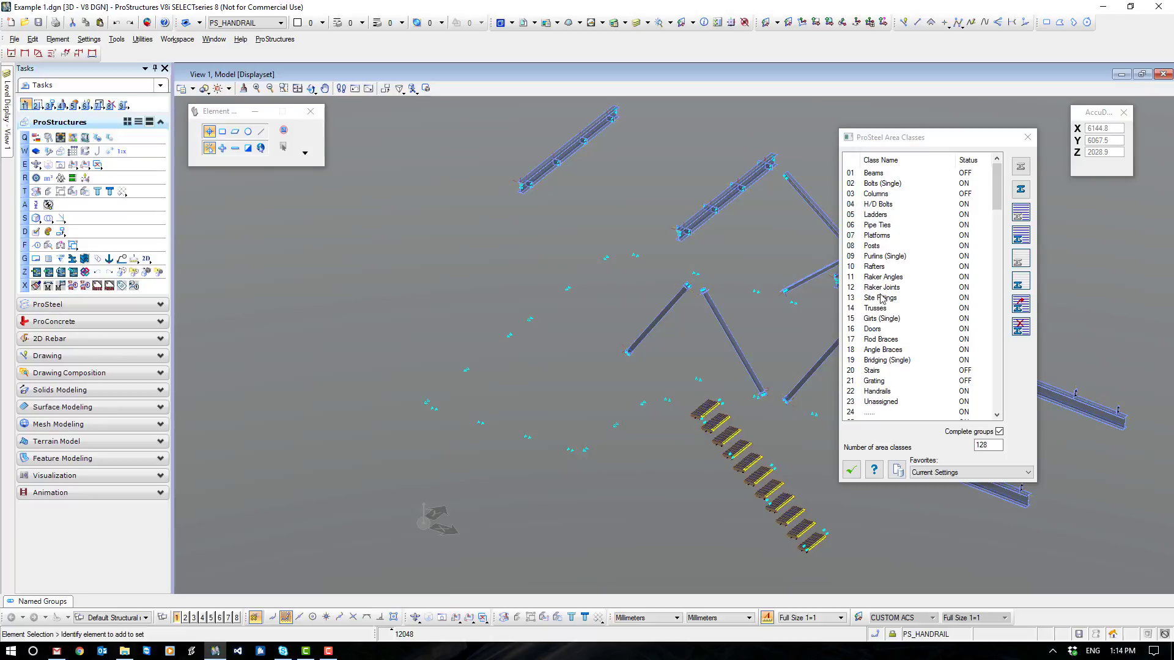
- Add the three frame rafters and the two low rafters beside the end frame to the Rafters area class and hide that class
left_click(876, 267)
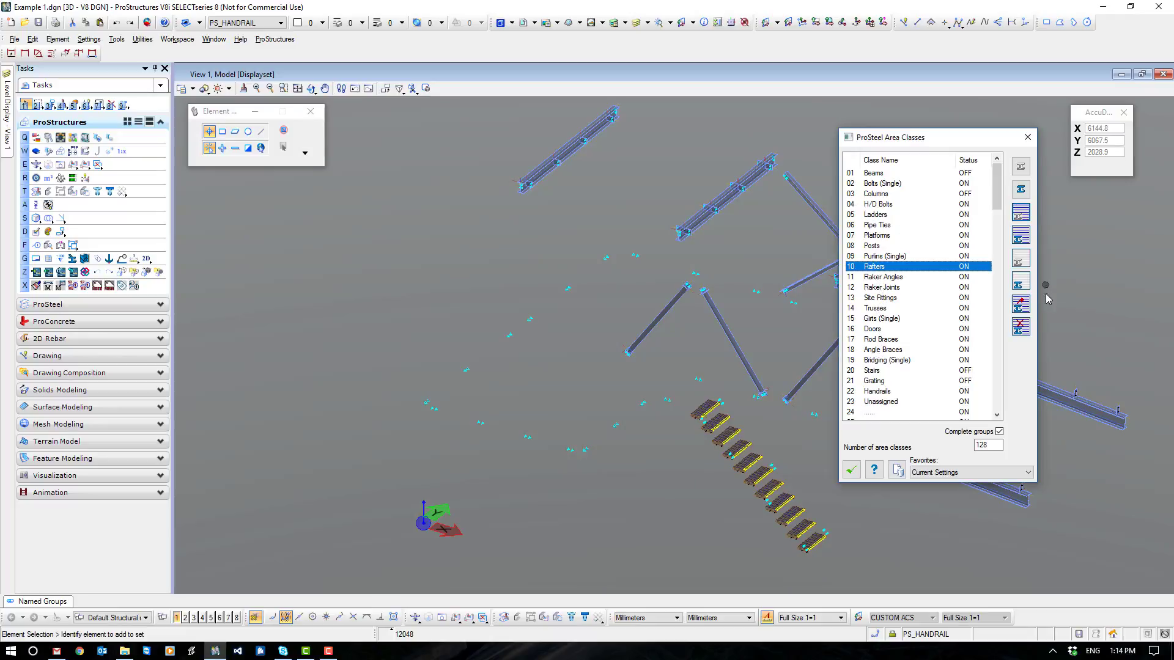
left_click(1021, 304)
left_click(1057, 396)
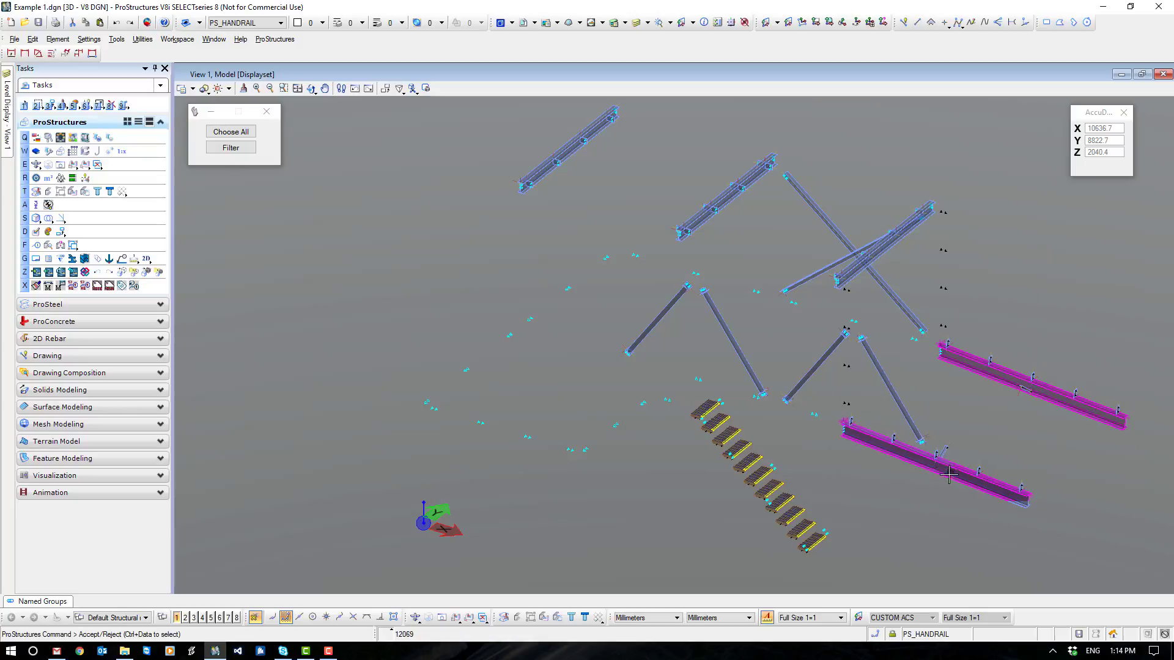
left_click(945, 460)
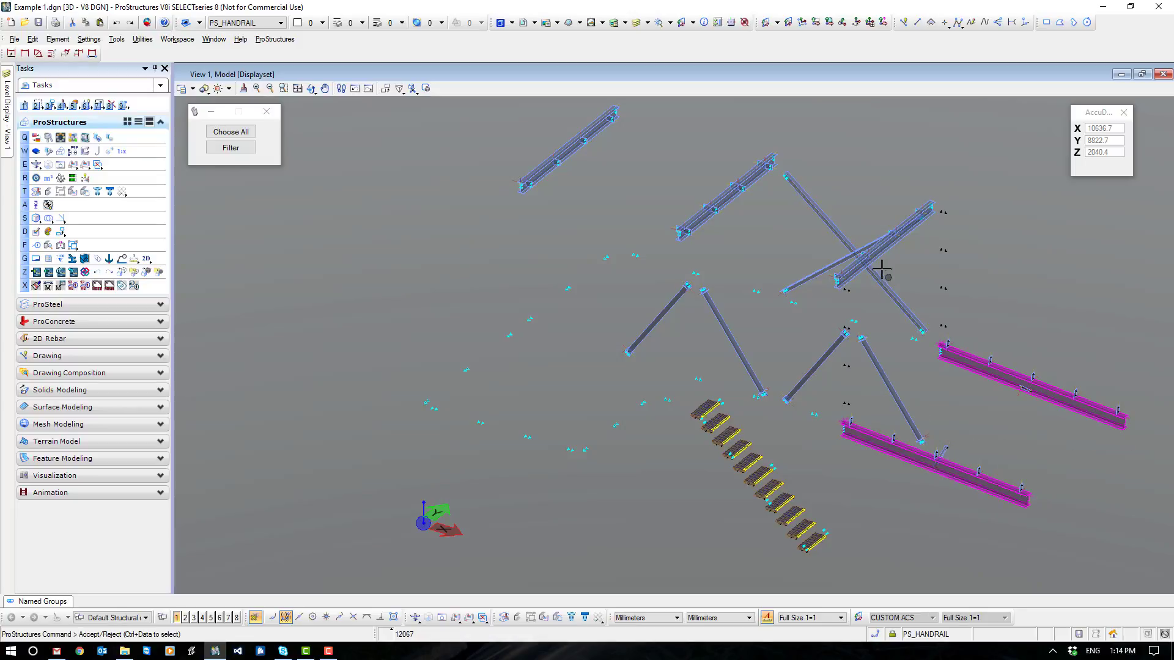
left_click(838, 261)
left_click(717, 199)
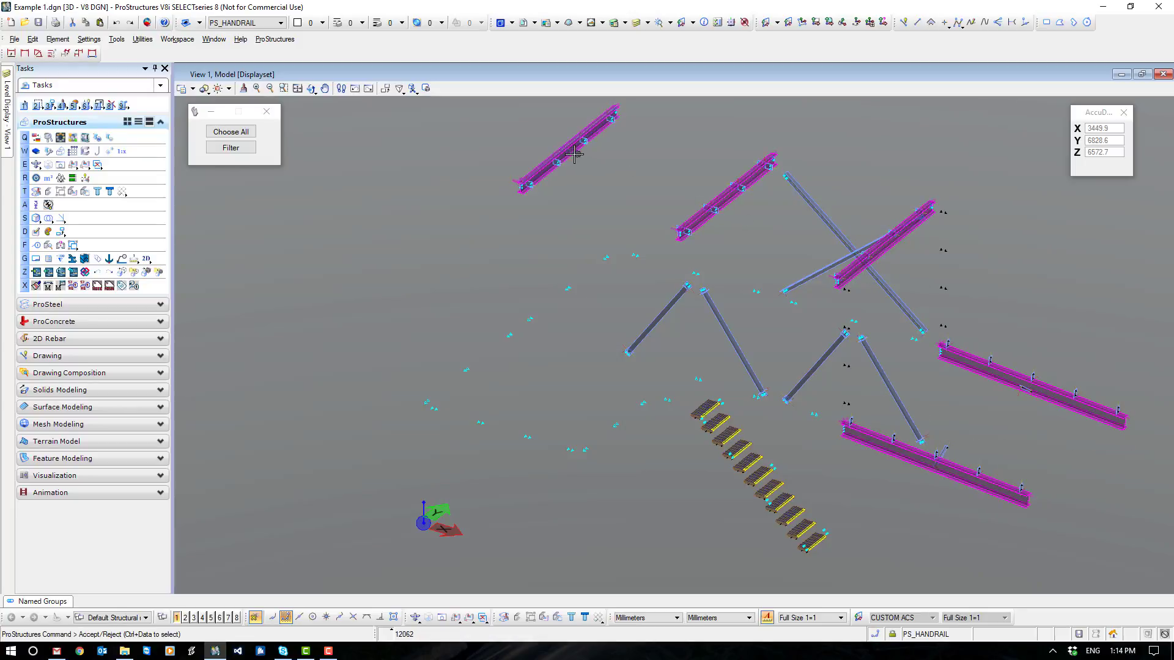
left_click(576, 154)
right_click(473, 232)
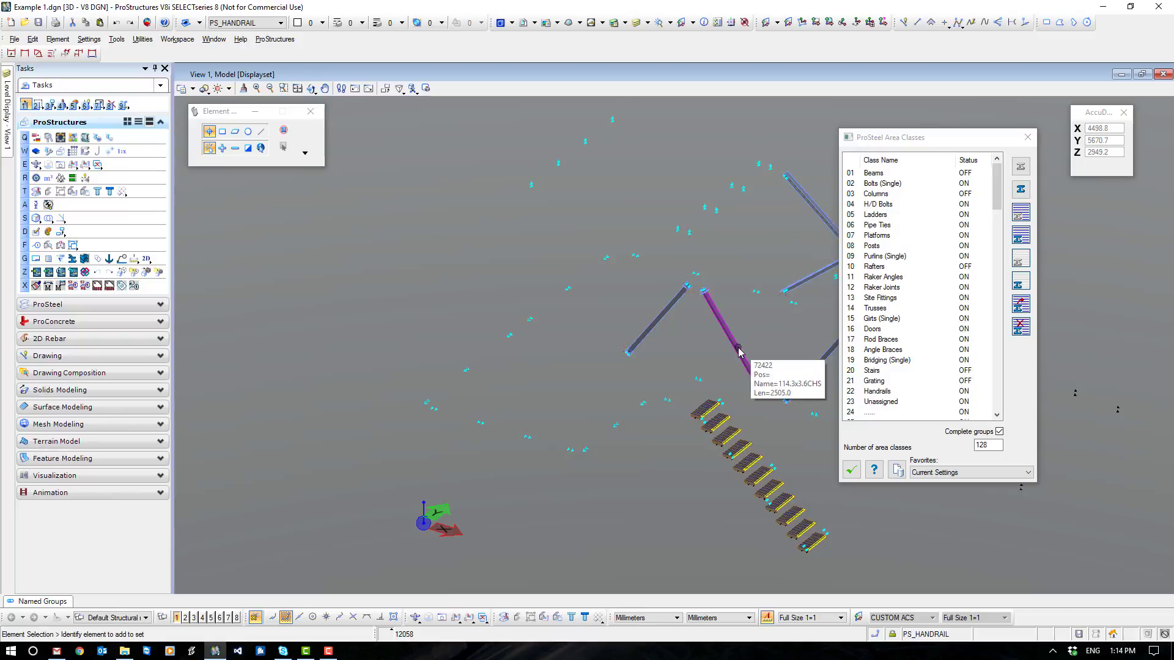
- Add the crossing pair of braces and the small pieces between the low rafters to the Rod Braces area class and hide that class
left_click(887, 339)
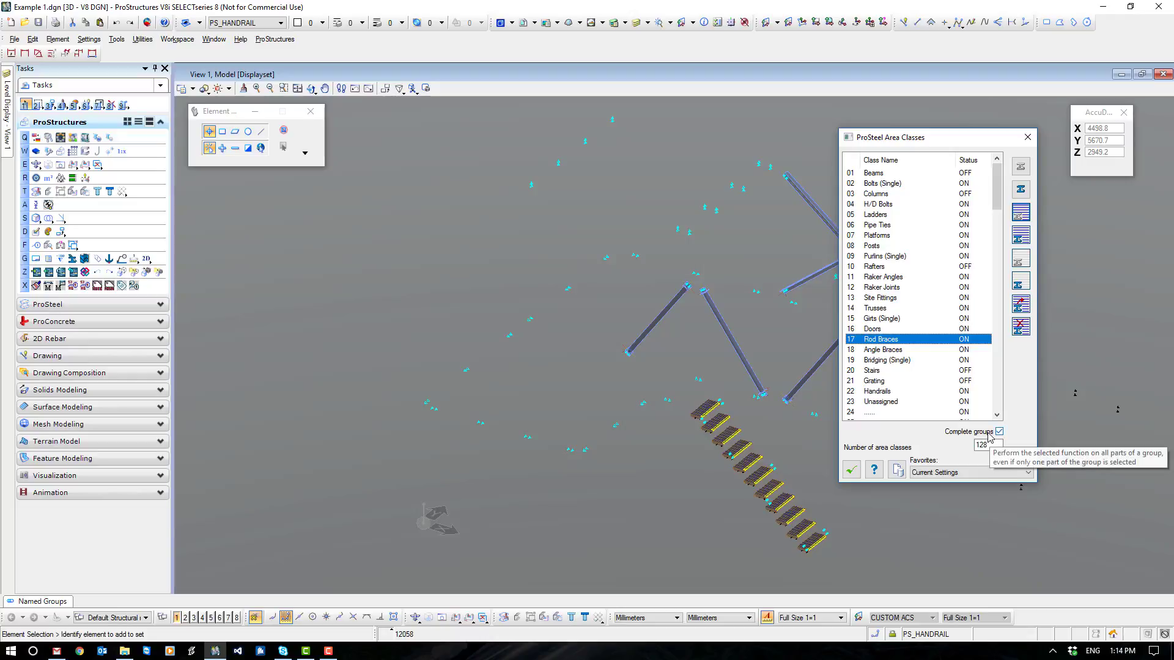
left_click(1022, 263)
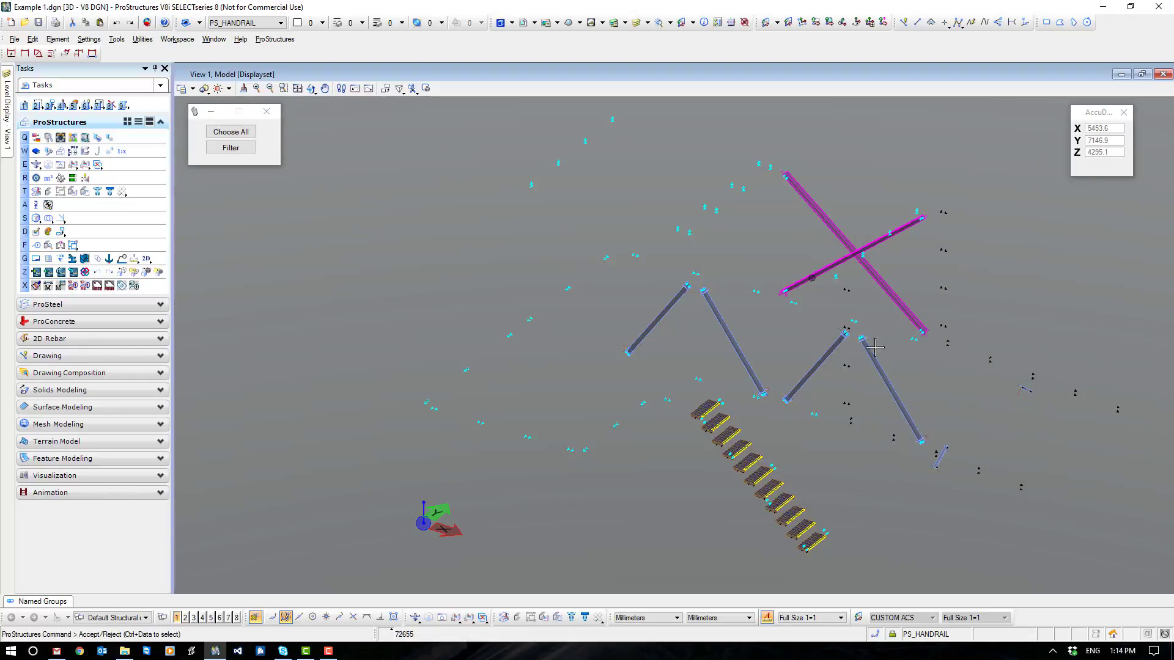
left_click(877, 281)
left_click(944, 457, "ctrl")
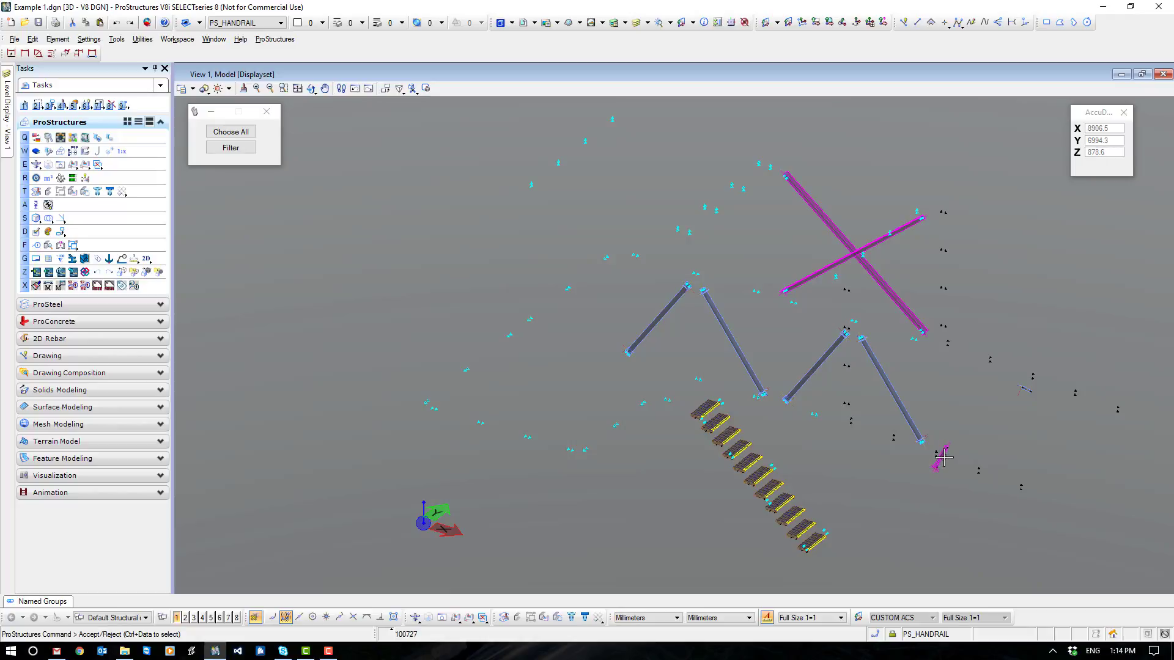
left_click(973, 406)
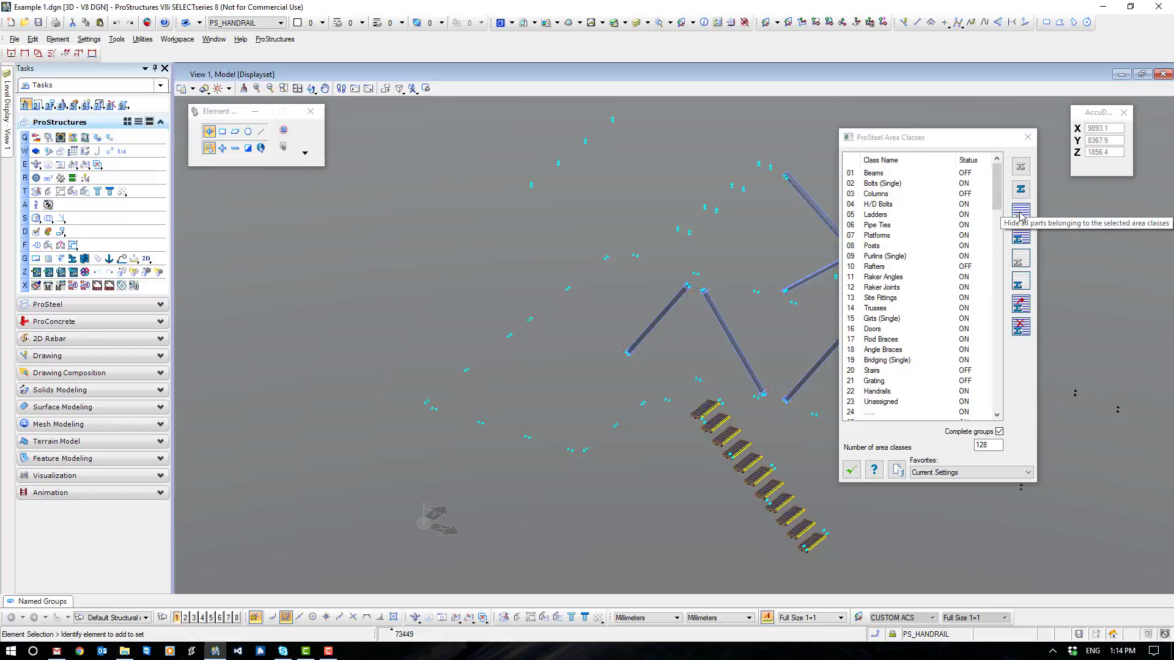
left_click(1020, 214)
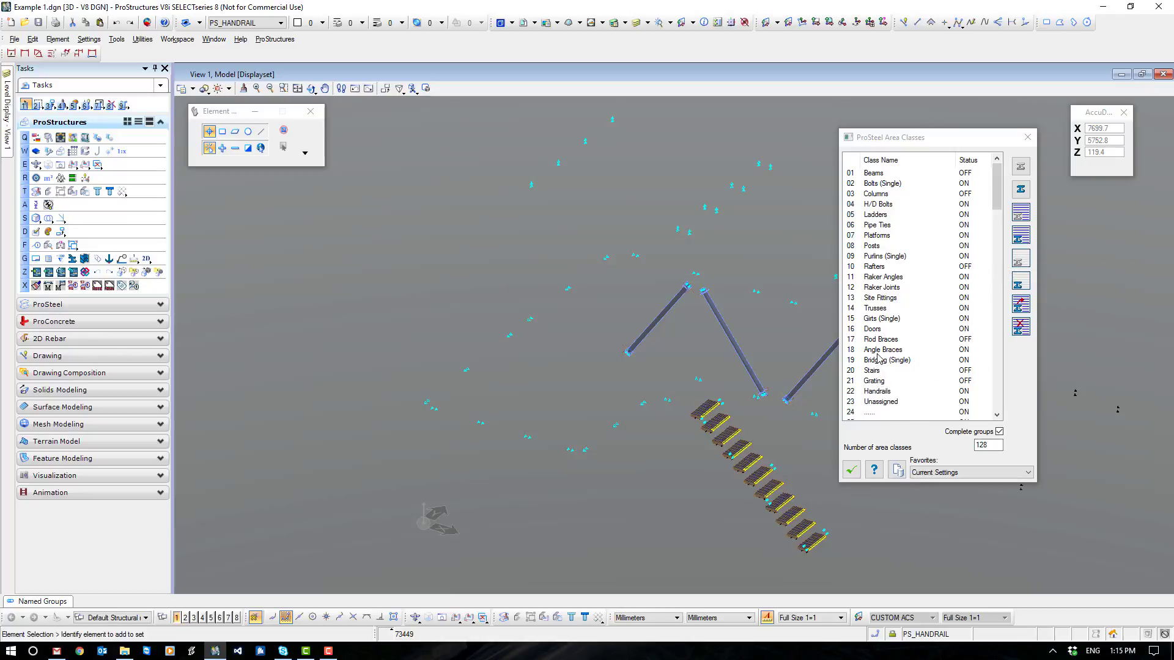
- Add the four remaining diagonal braces to the Pipe Ties area class, hide that class and accept the area class settings
left_click(880, 227)
left_click(1020, 304)
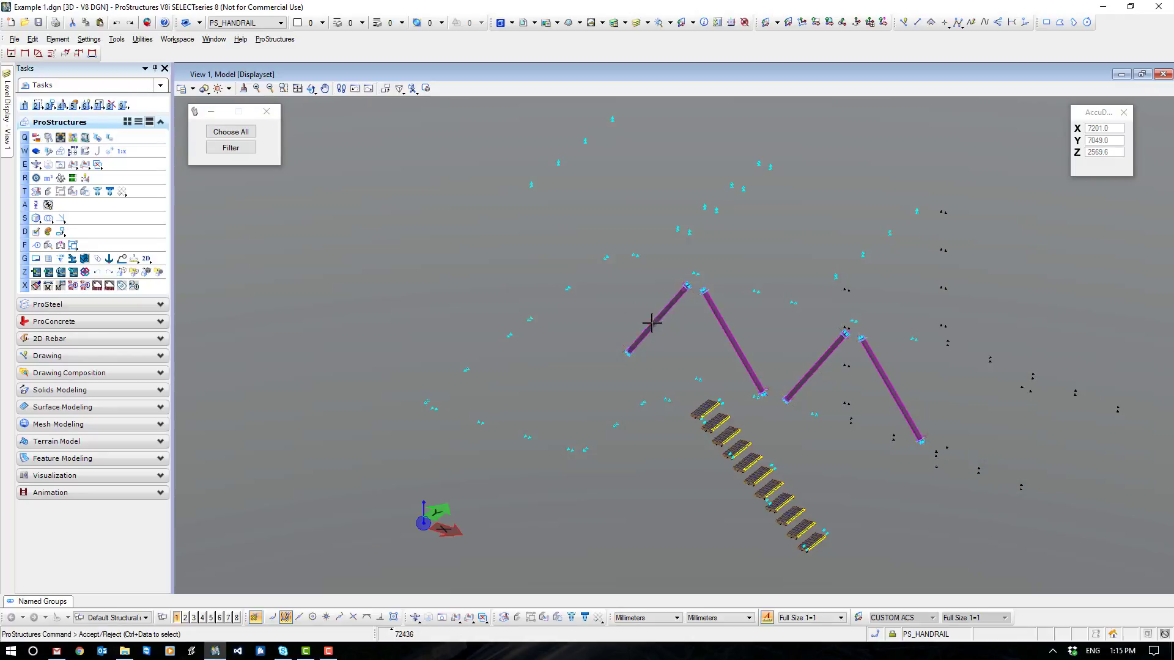
left_click(605, 312)
left_click(1021, 213)
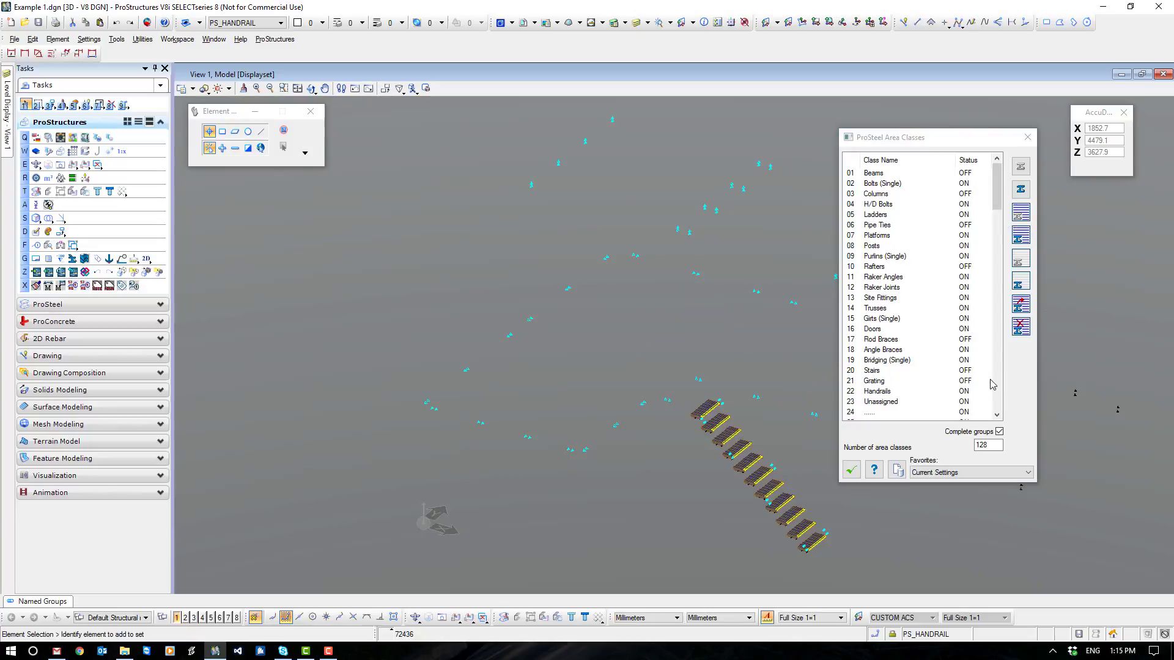
left_click(855, 470)
- Turn the Handrails display class back on and accept the display class settings
scroll(806, 319, "down", 3)
scroll(876, 307, "up", 3)
middle_click_drag(720, 236, 767, 240)
middle_click_drag(912, 392, 768, 384, "shift")
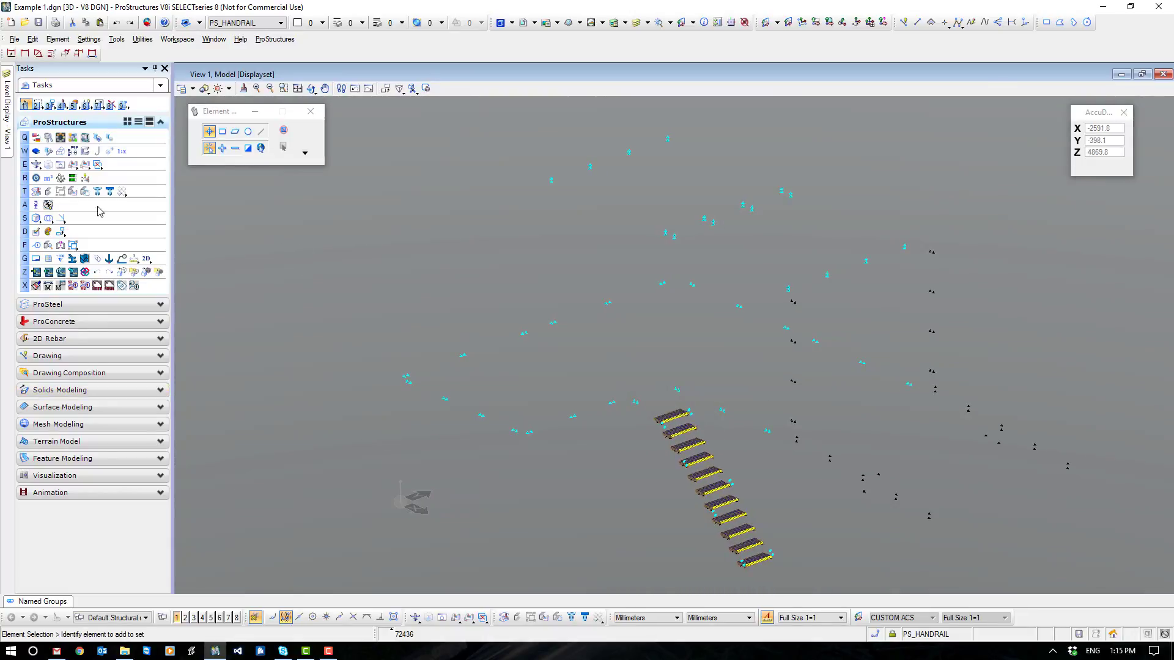
left_click(36, 177)
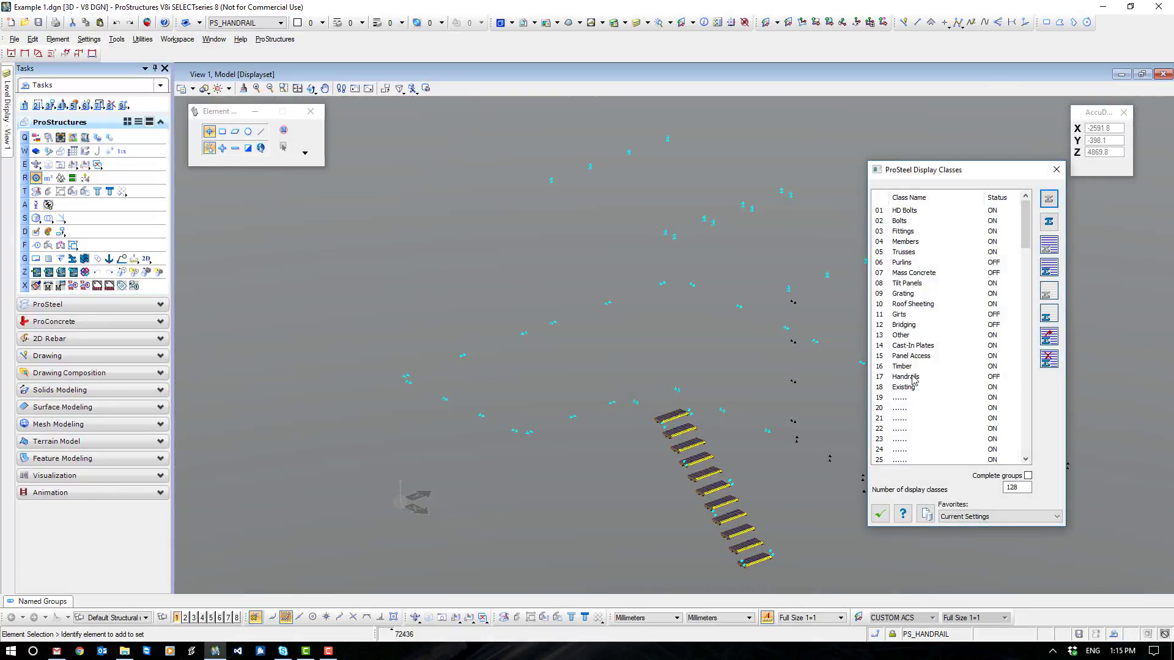
double_click(914, 379)
left_click(879, 513)
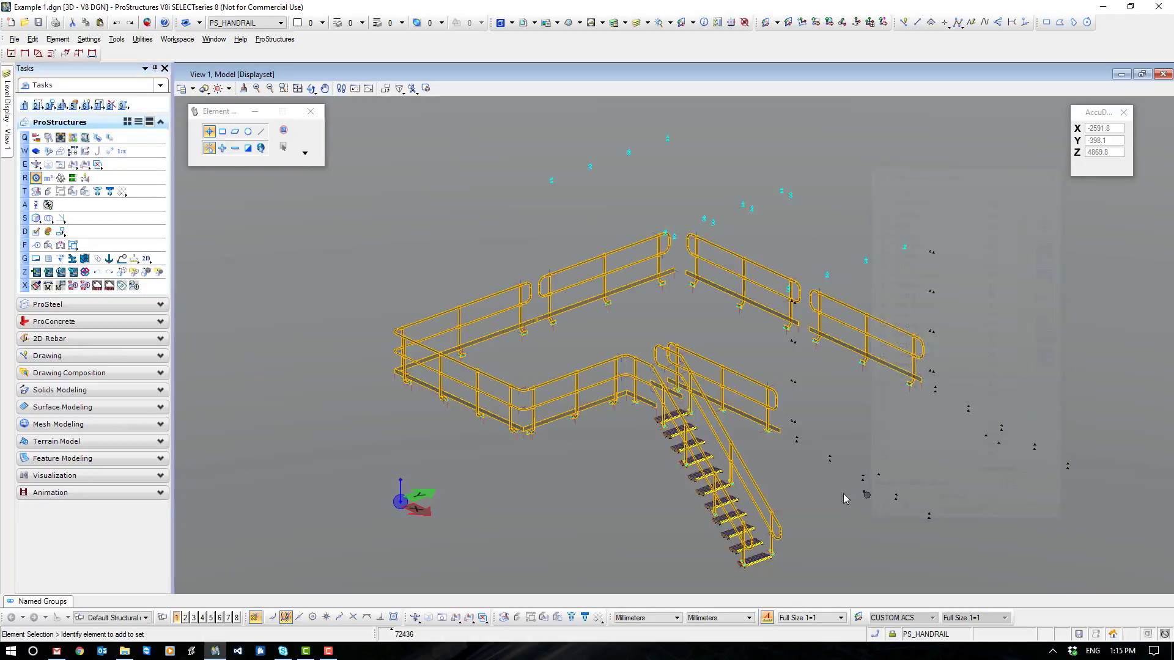
- Add all platform and stair handrails to the Handrails area class and hide that class
middle_click_drag(815, 486, 898, 414)
left_click(50, 181)
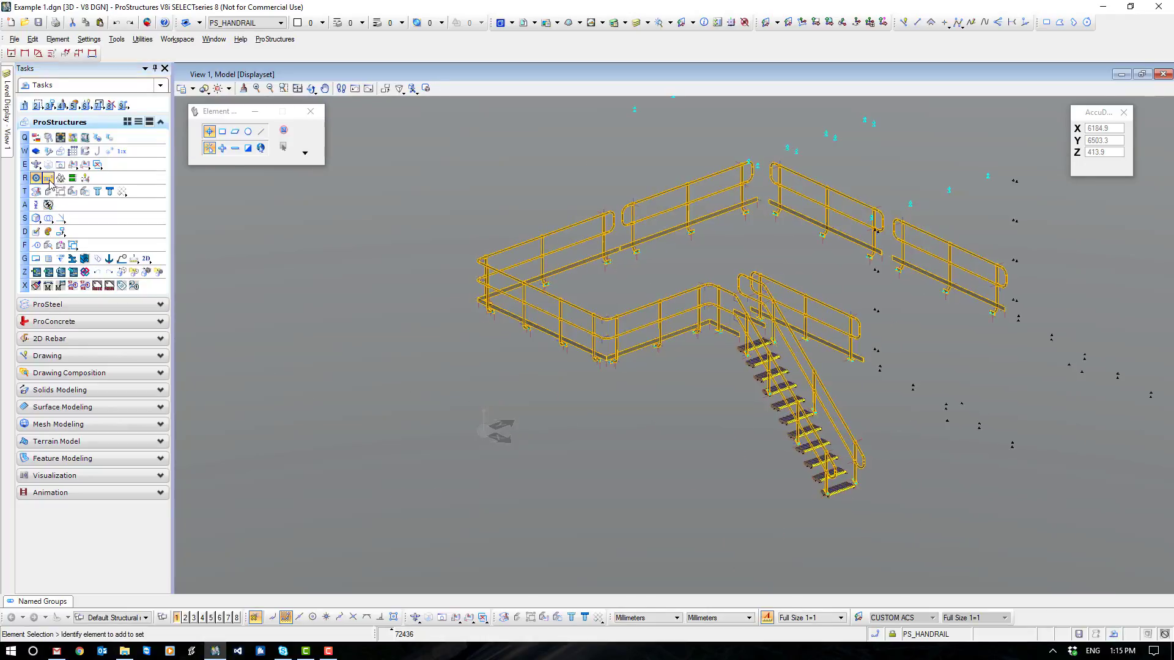
left_click(879, 392)
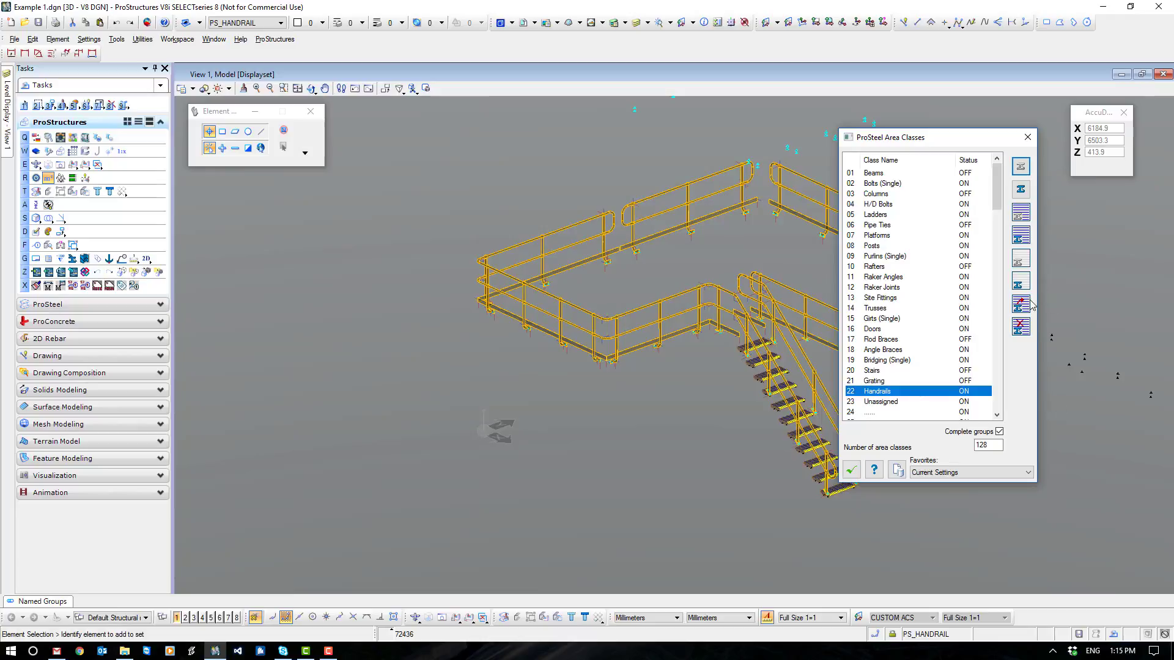
left_click(1023, 305)
left_click(950, 244)
left_click(693, 181, "ctrl")
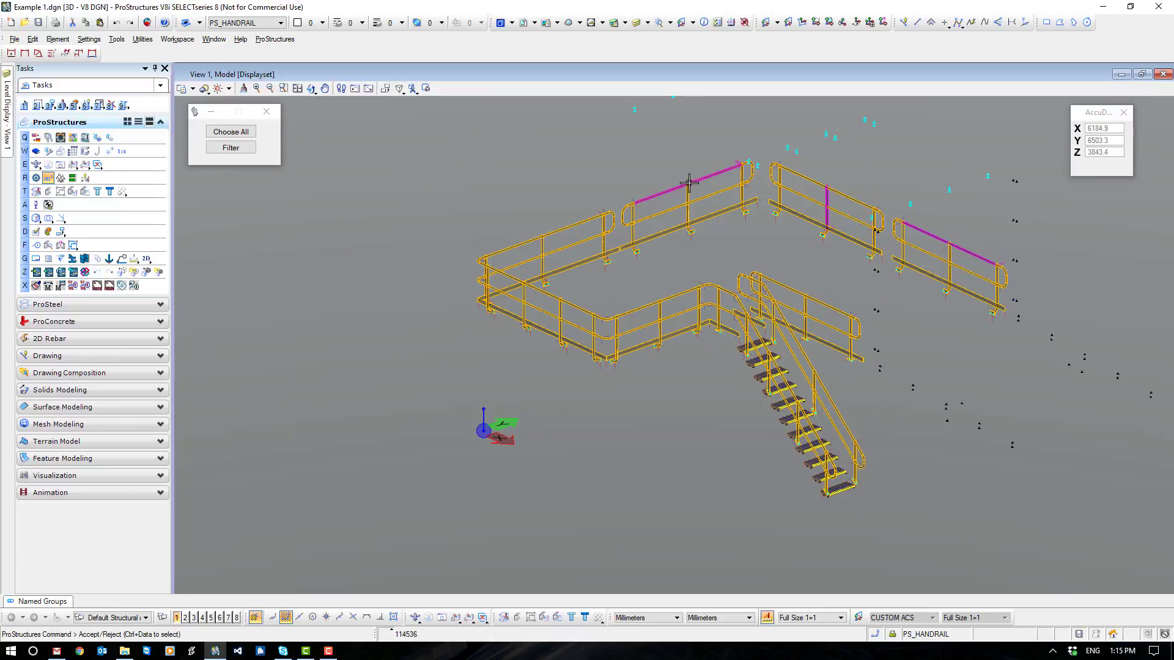
left_click(568, 228, "ctrl")
left_click(567, 299, "ctrl")
left_click(686, 303, "ctrl")
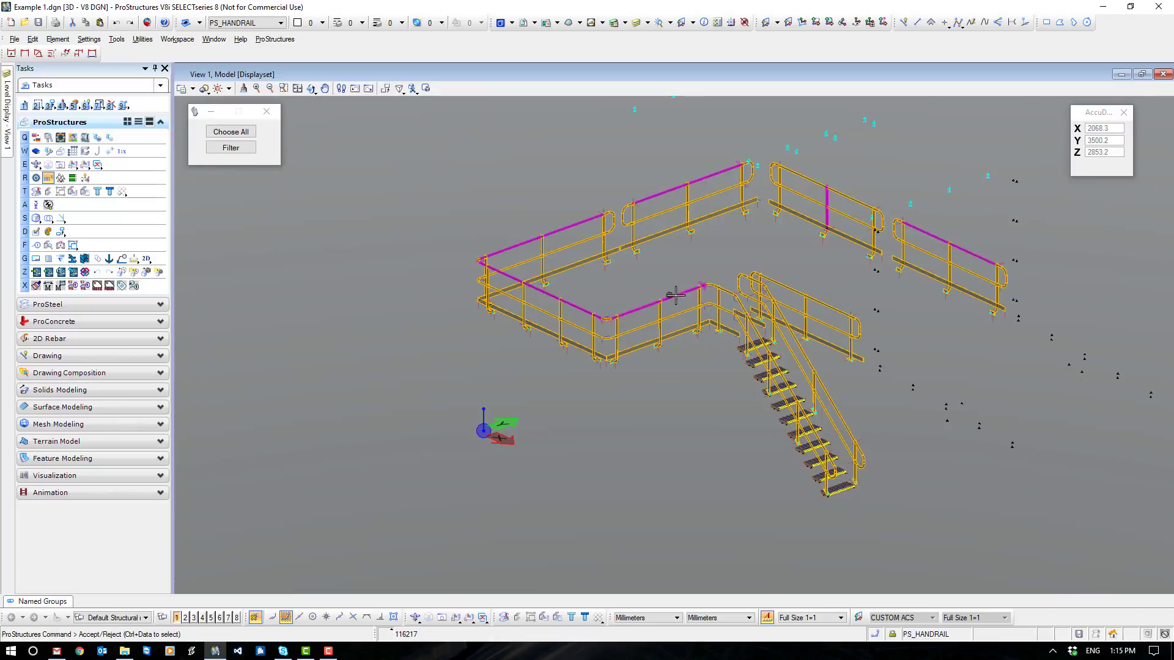
left_click(830, 291, "ctrl")
left_click(819, 350, "ctrl")
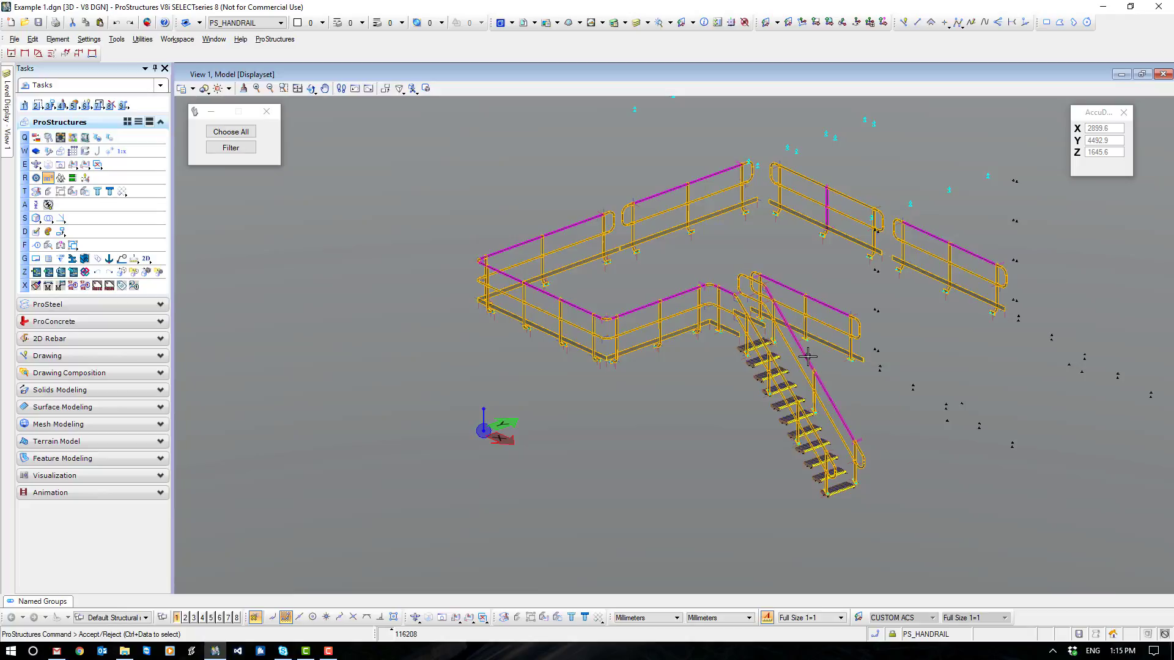
right_click(684, 435)
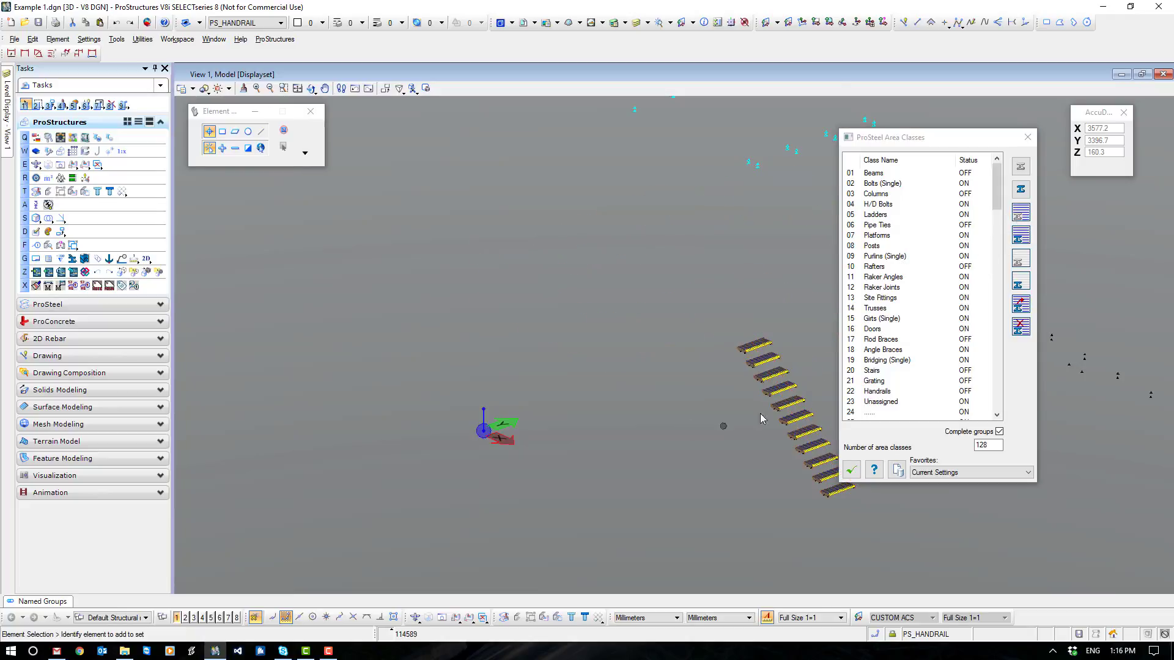
- Add all stair treads to the Grating area class and hide that class
left_click(880, 382)
left_click(1022, 305)
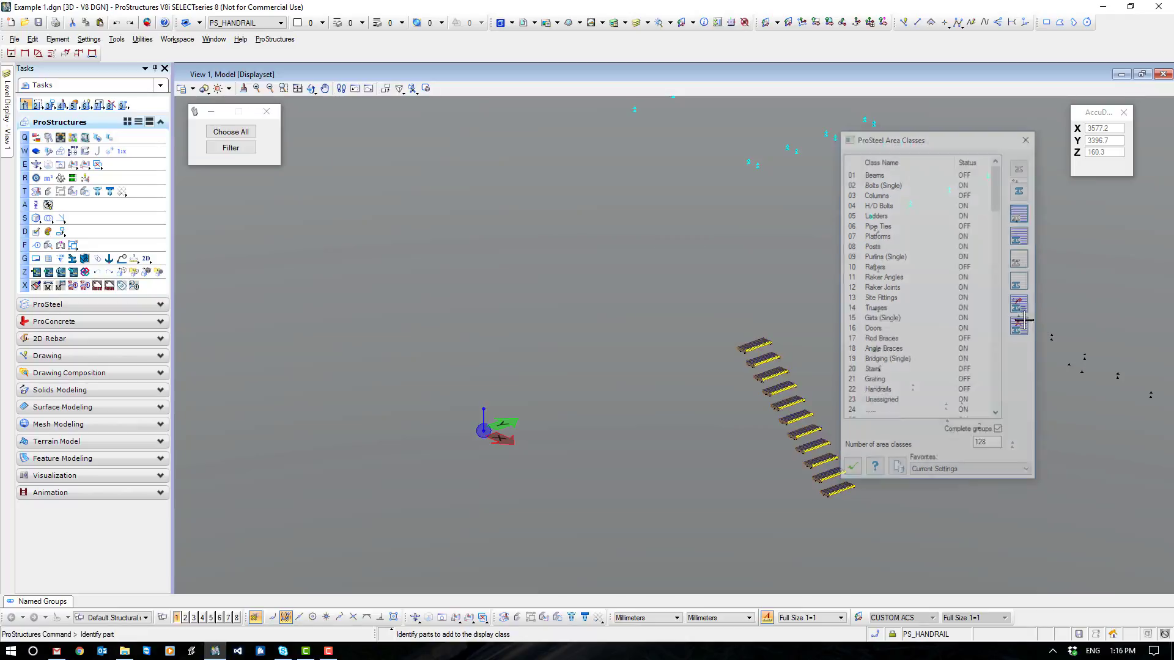
middle_click_drag(908, 539, 829, 546, "shift")
left_click_drag(837, 551, 693, 352)
left_click(693, 352)
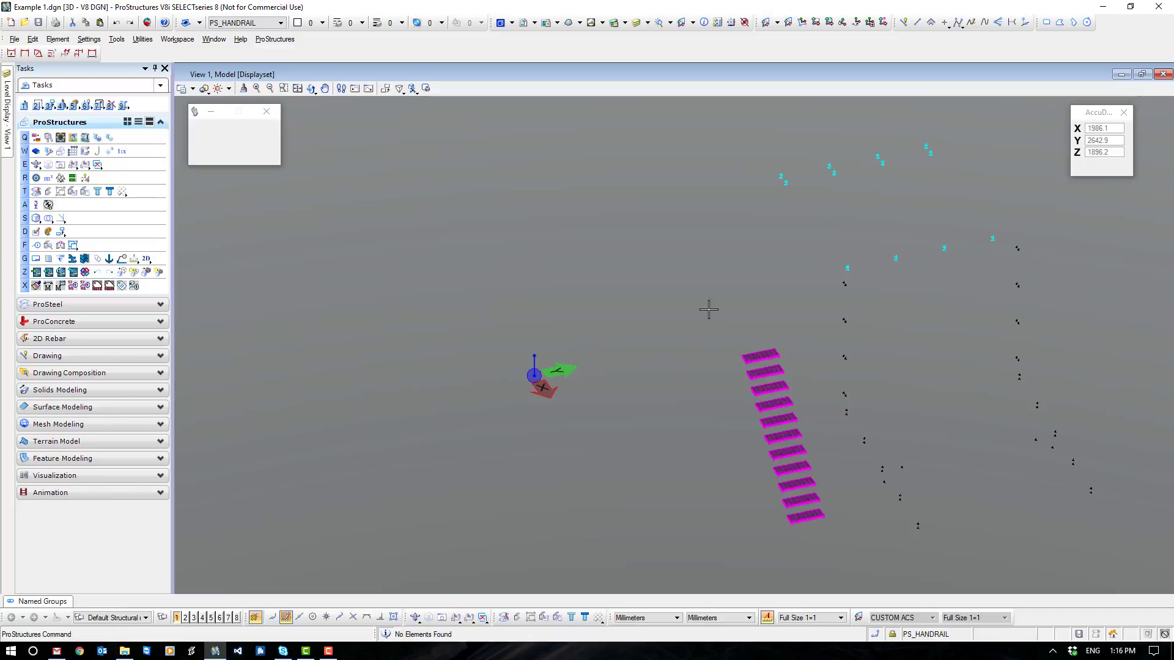
left_click(1022, 214)
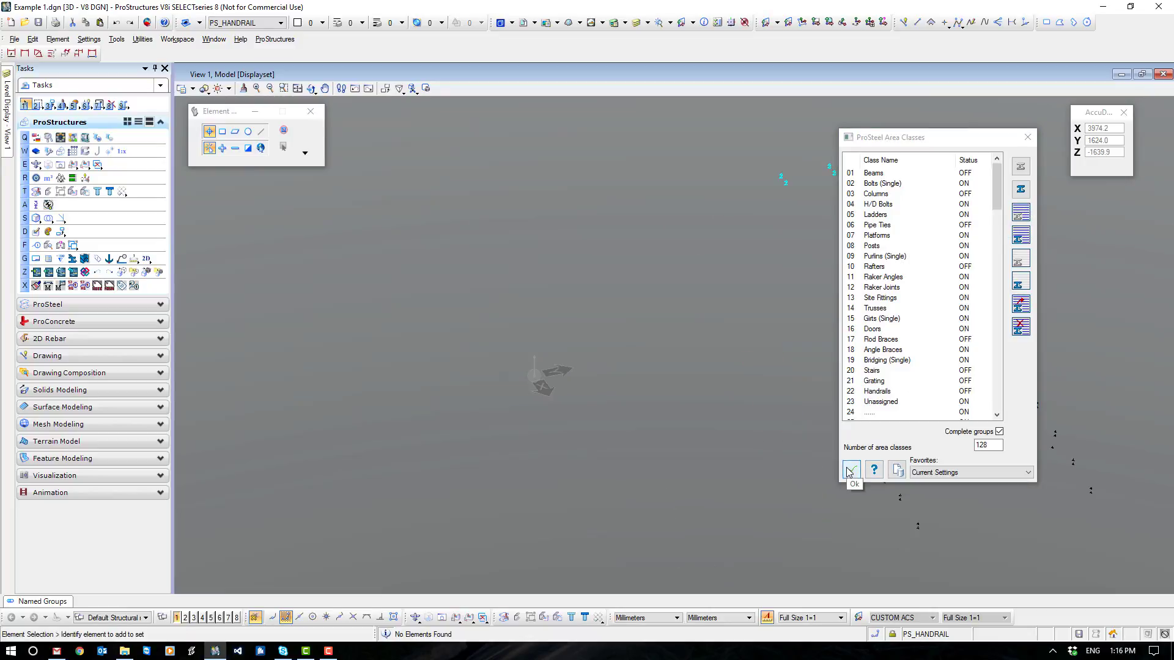
- Add all remaining bolts to the Bolts (Single) area class, hide that class and accept the area class settings
left_click(885, 184)
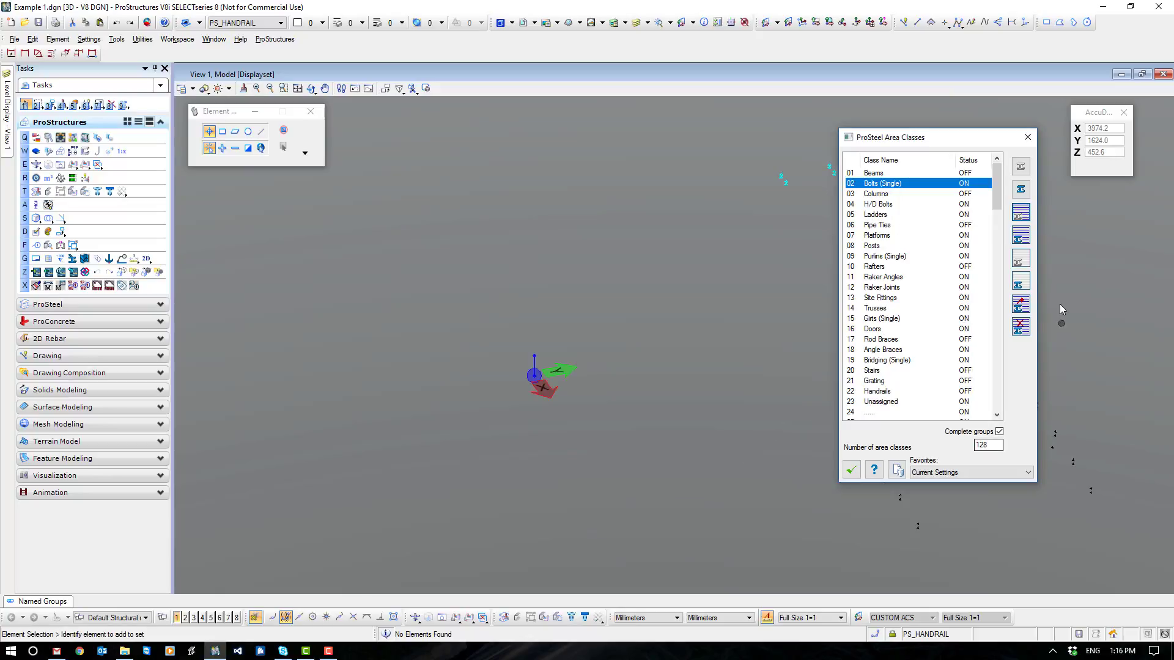
left_click(1021, 310)
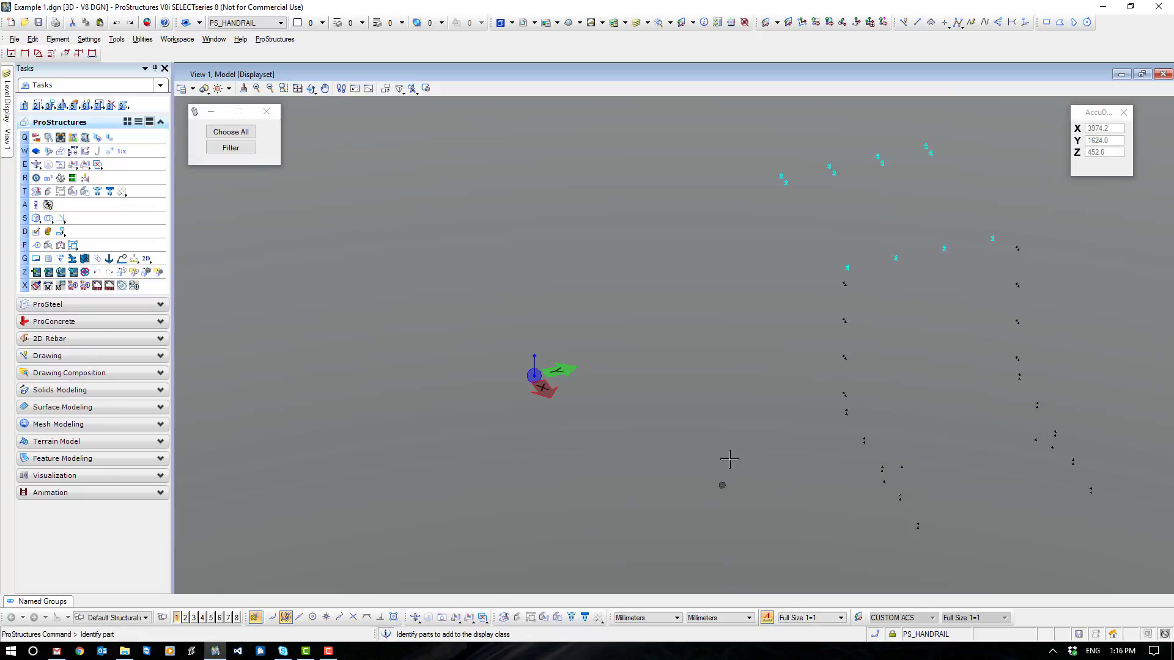
scroll(729, 457, "down", 3)
middle_click_drag(723, 446, 779, 455, "shift")
right_click(779, 455)
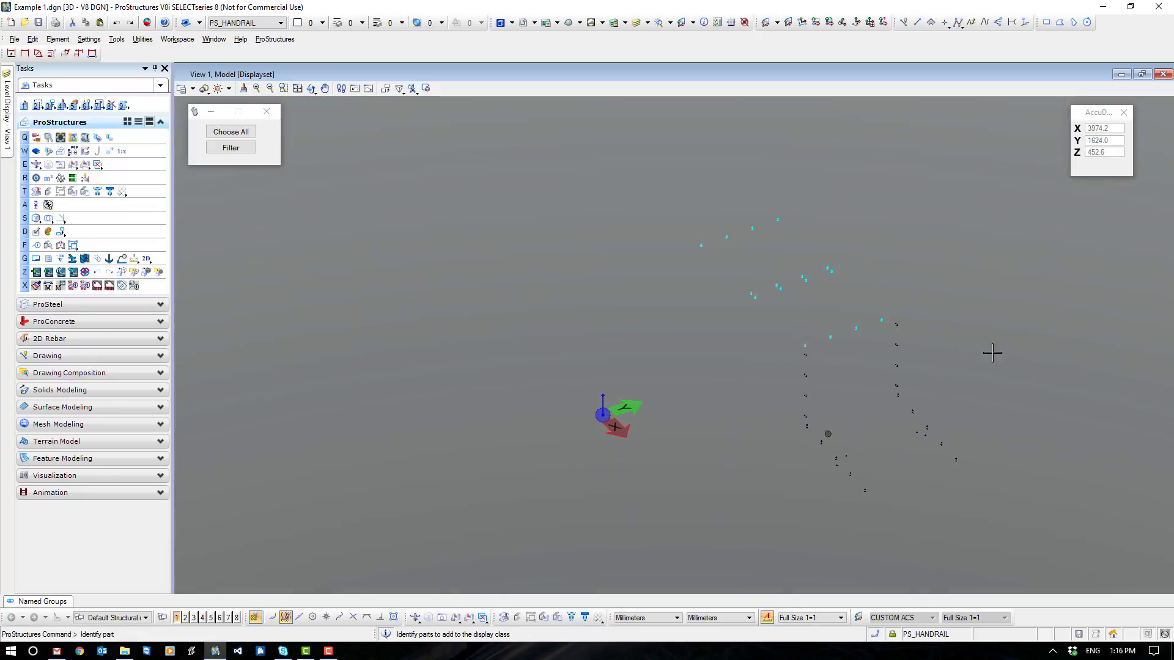
left_click_drag(1022, 168, 657, 540)
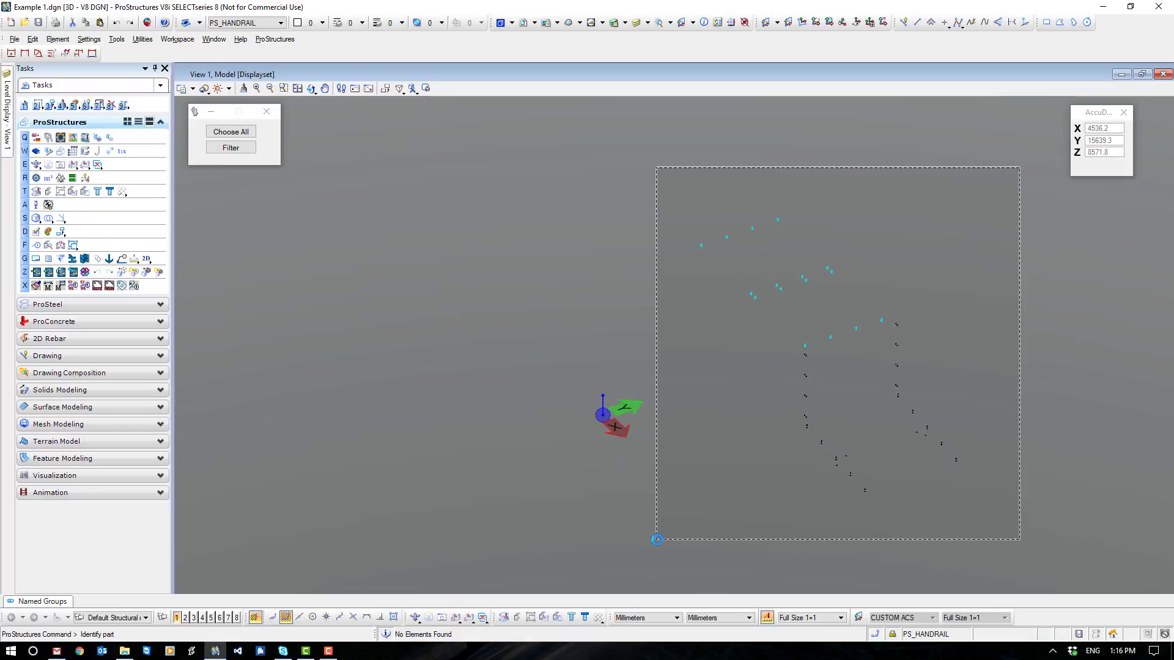
right_click(679, 239)
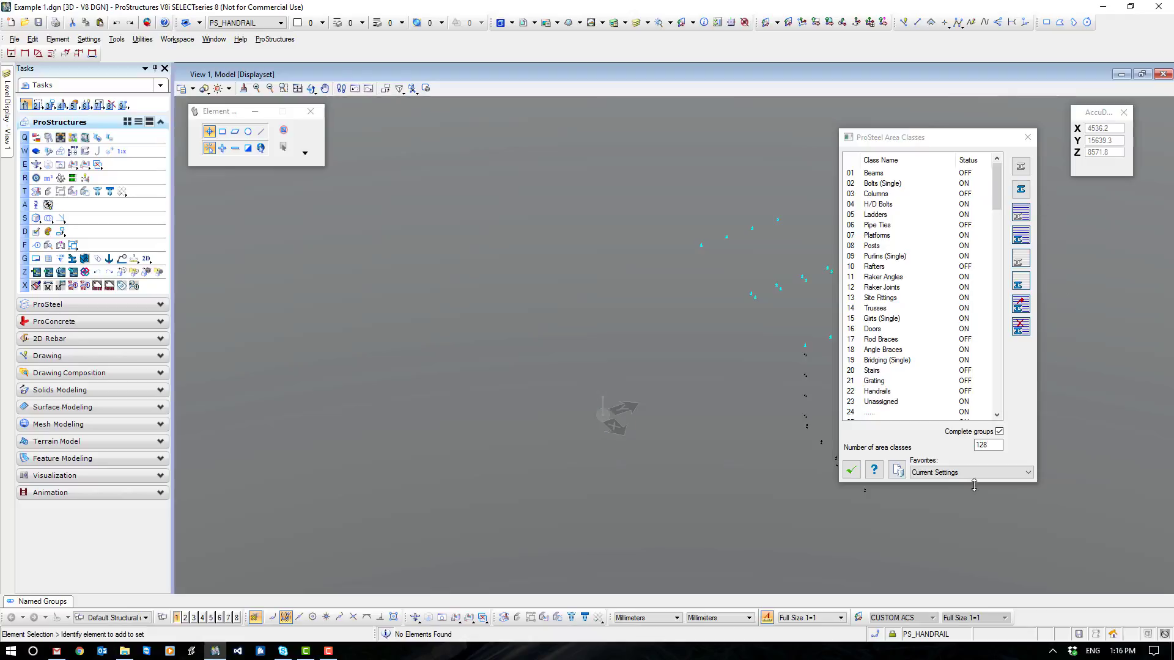
left_click(853, 472)
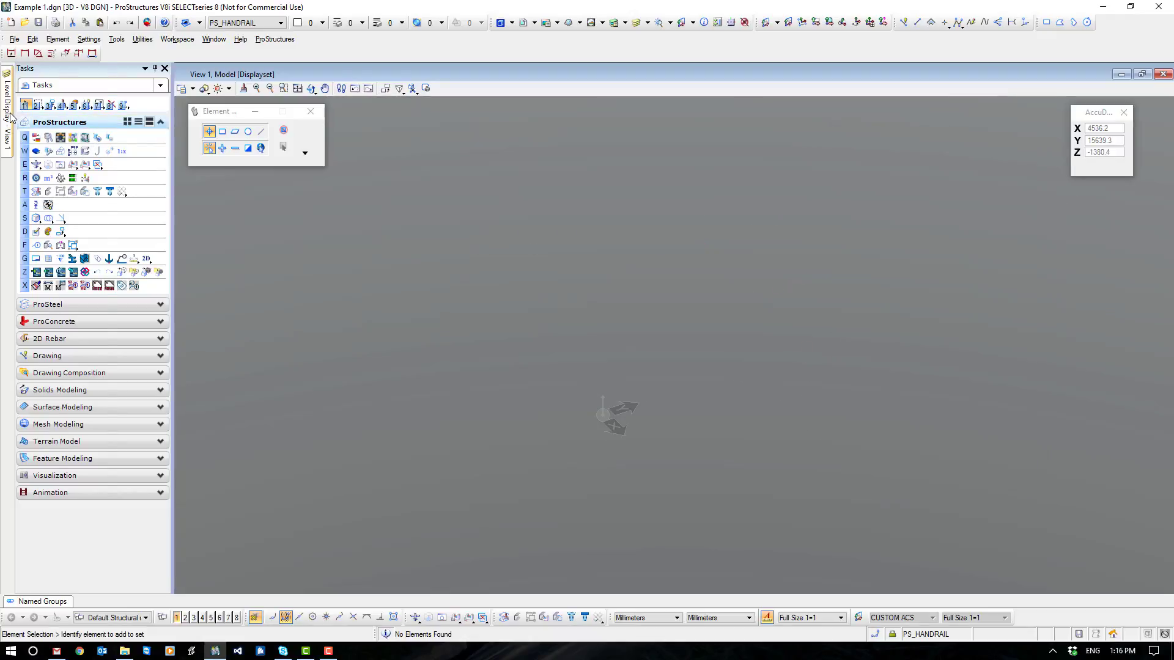
- Turn on the PS_WORKFRAME and PS_OBJECT levels and show the workframe in an isometric view
mouse_move(7, 116)
left_click(62, 217)
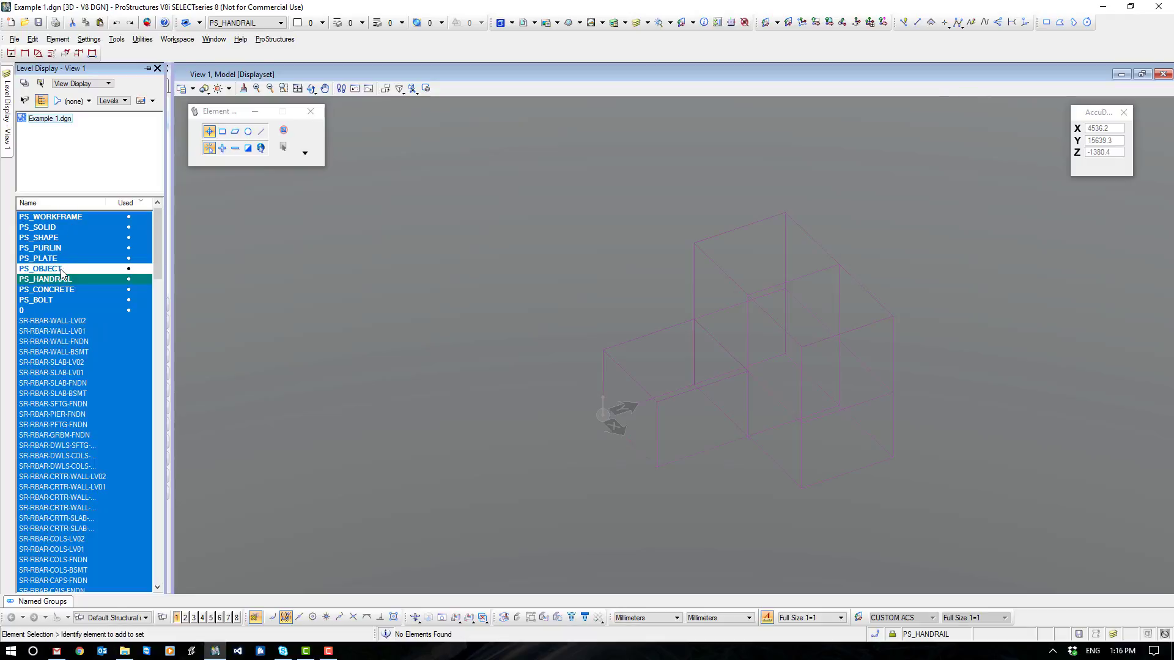
left_click(61, 269)
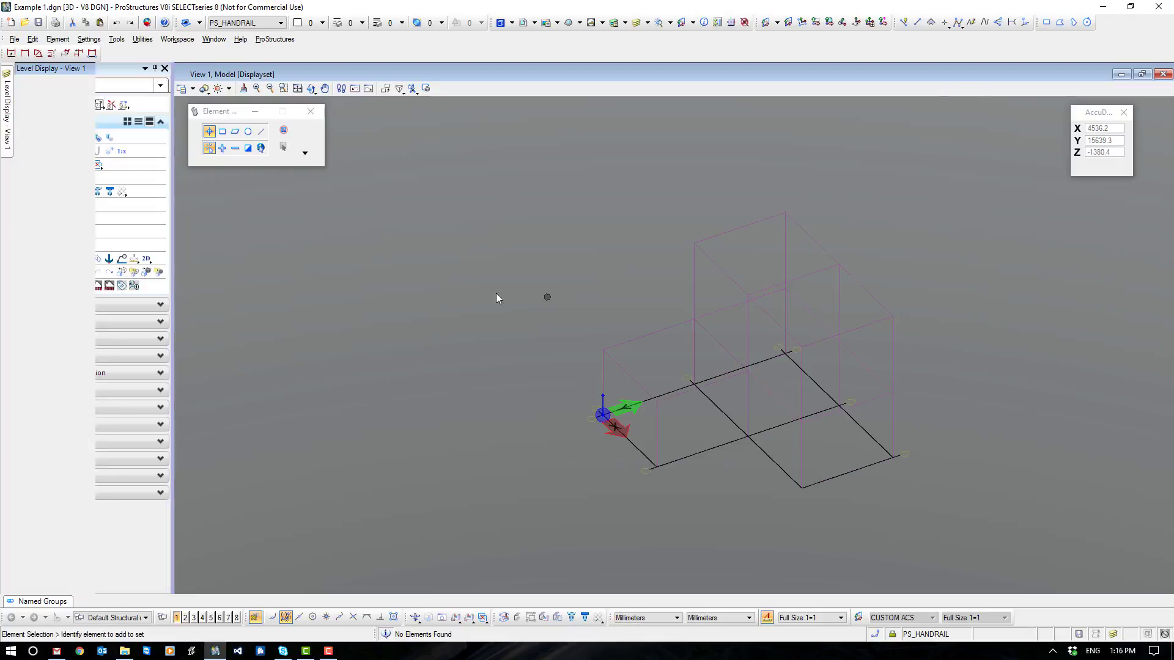
left_click(415, 617)
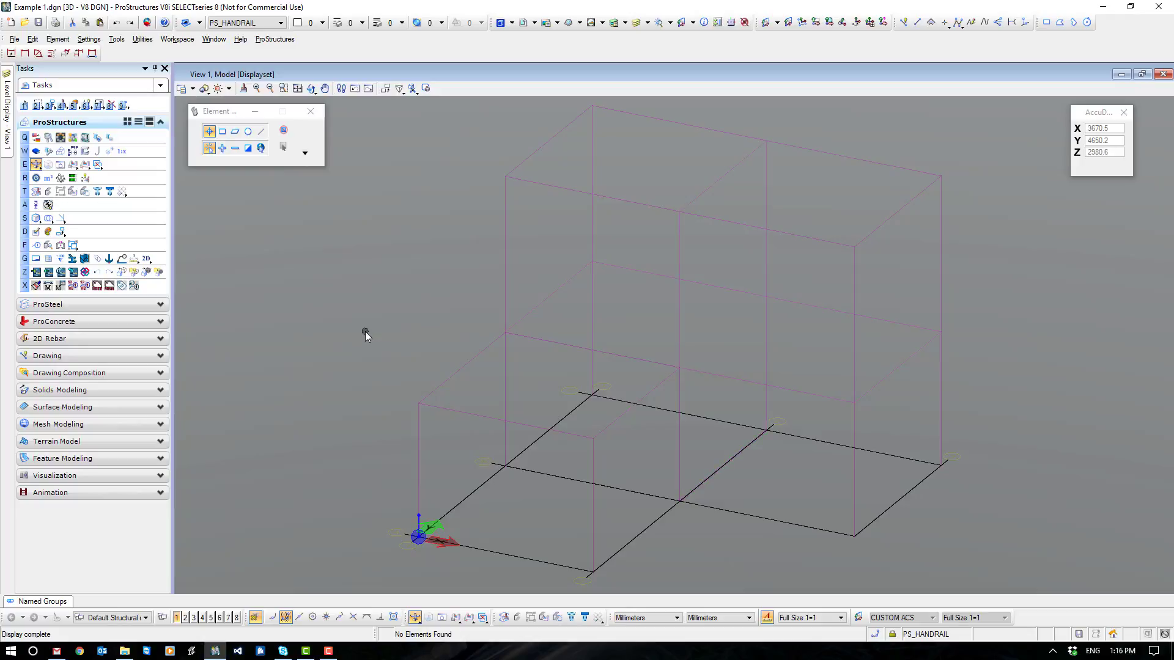
- Turn the Columns area class back on and accept the area class settings
left_click(47, 178)
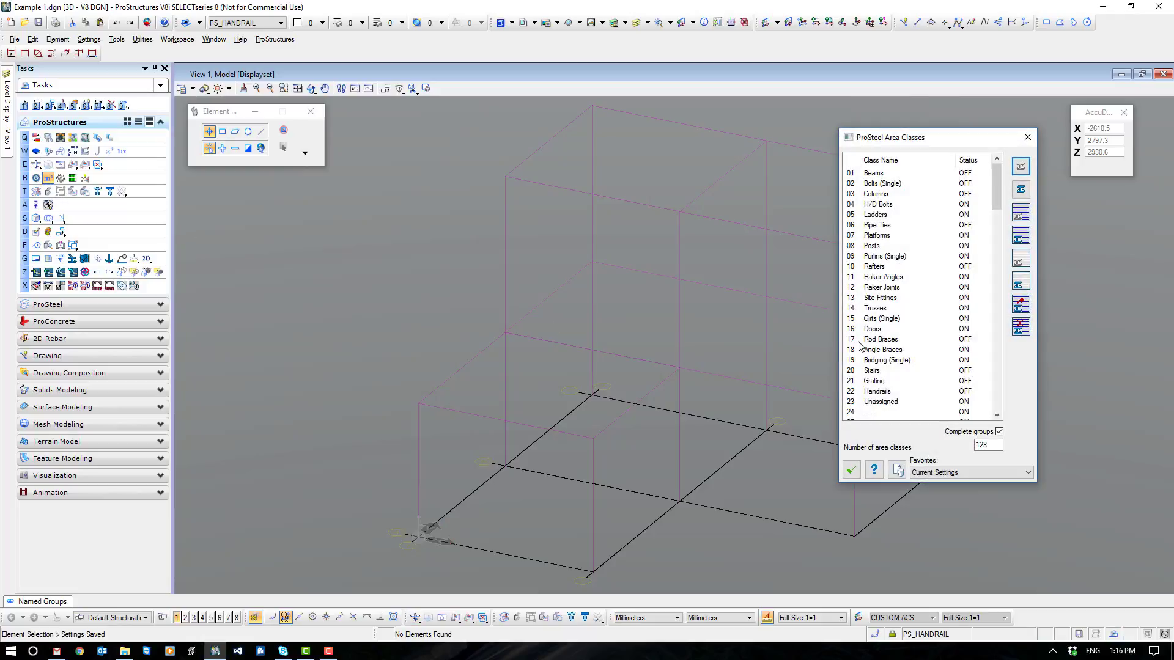
left_click(887, 194)
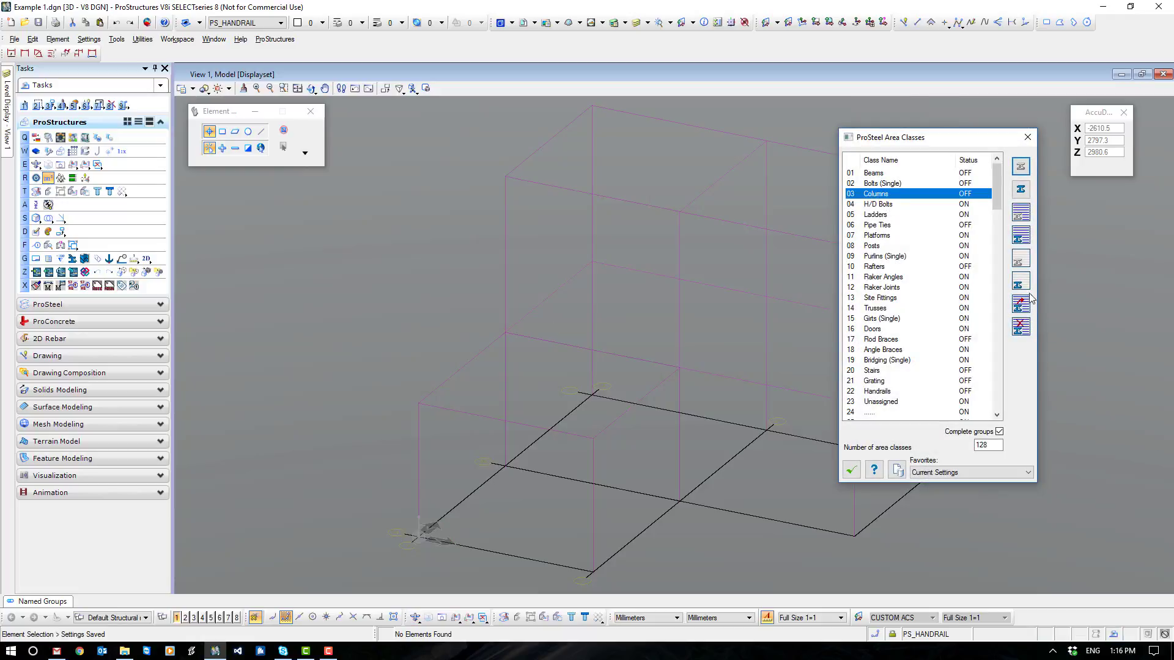
left_click(1022, 256)
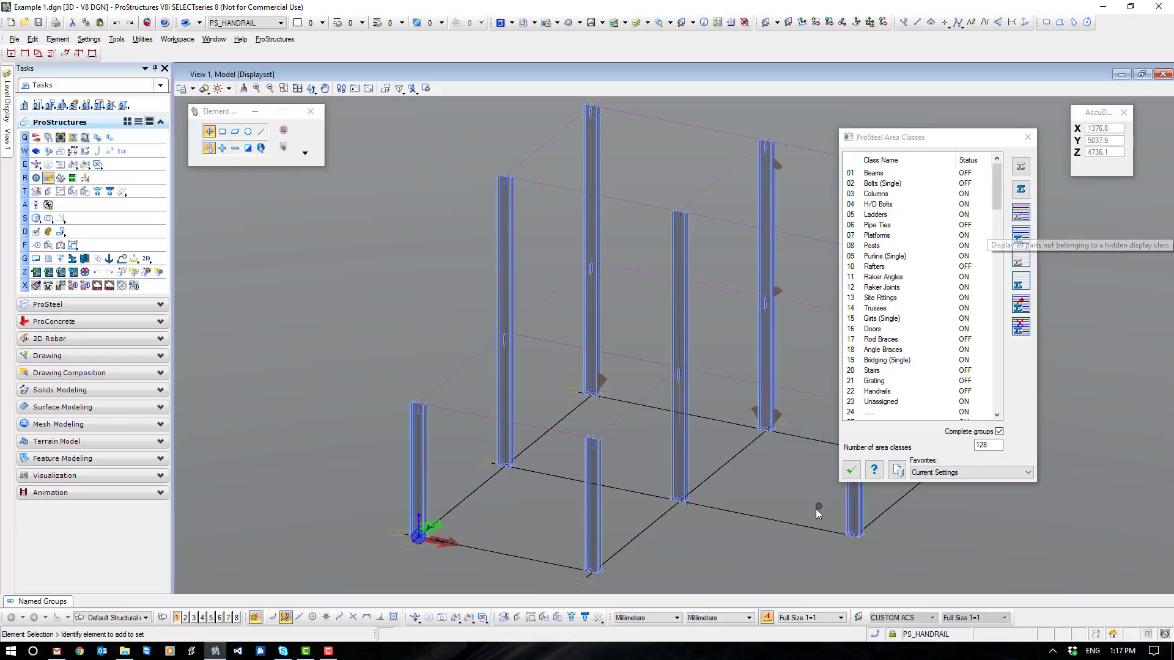
left_click(852, 470)
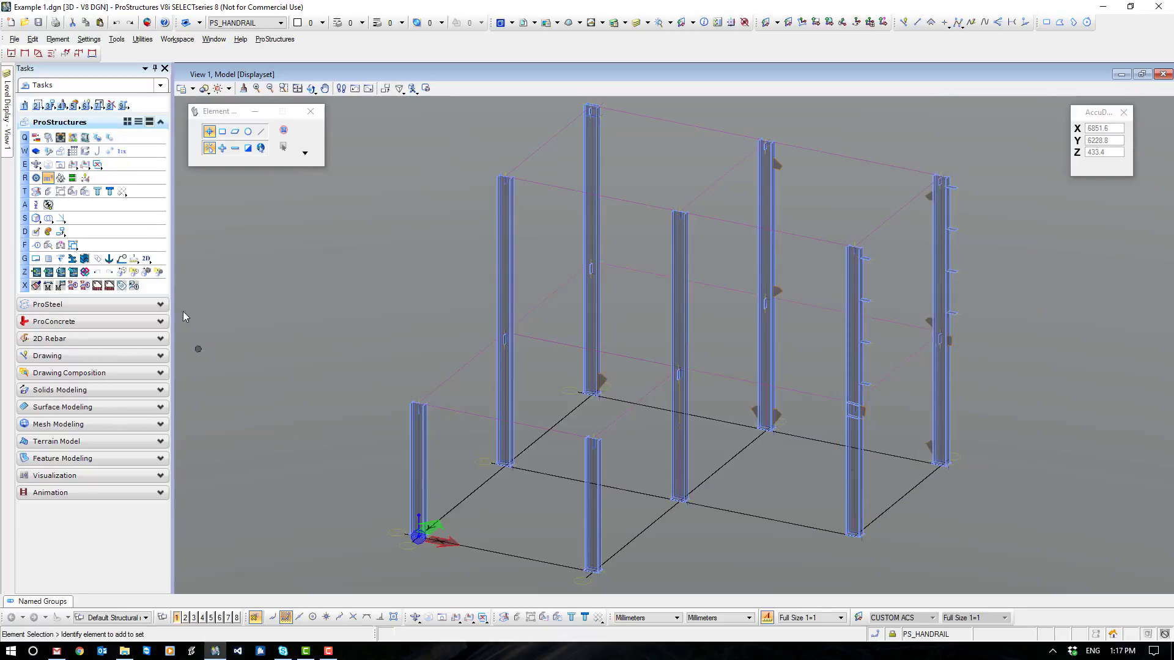
- Turn the Fittings display class on and accept the display class settings
left_click(37, 177)
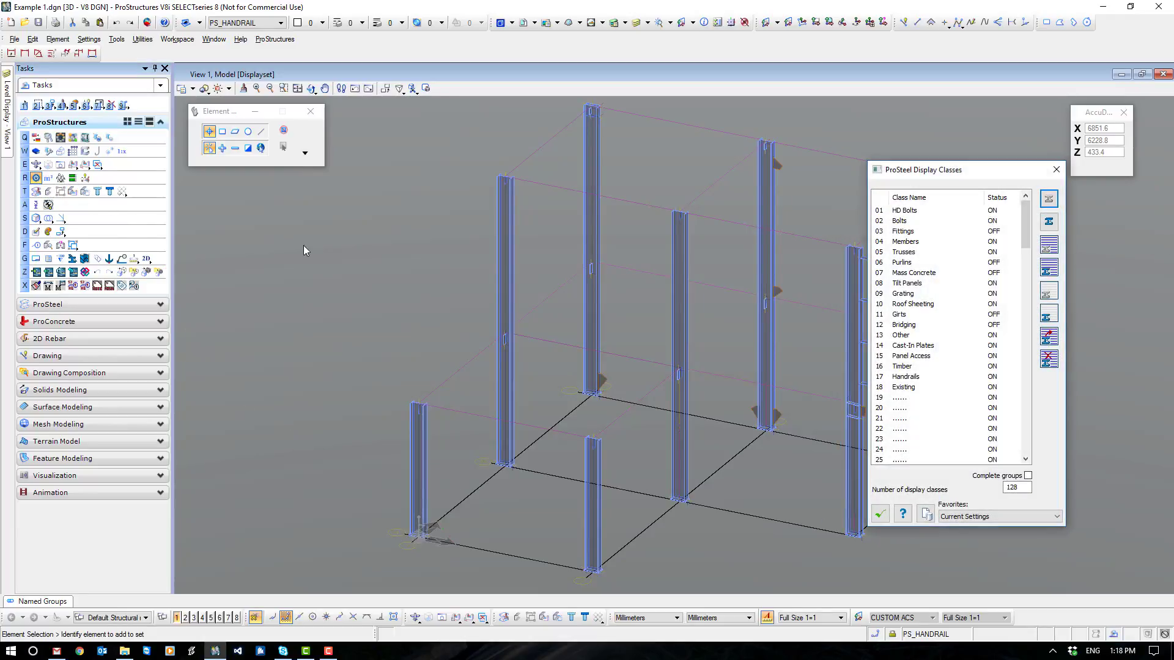
left_click(905, 232)
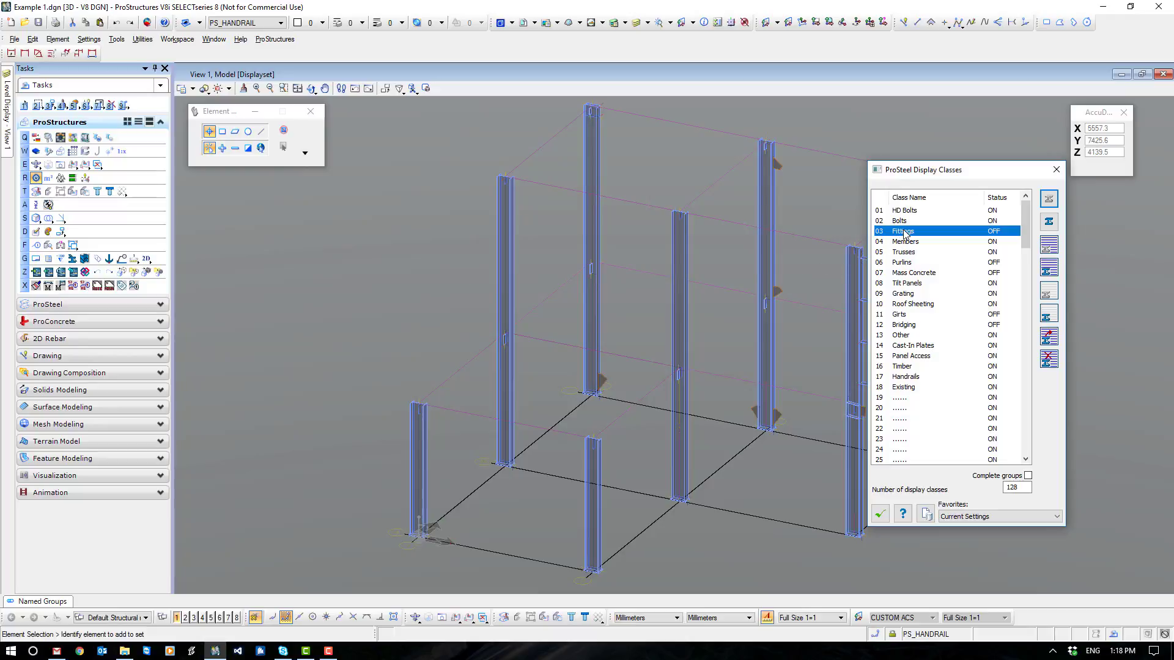
left_click(1046, 247)
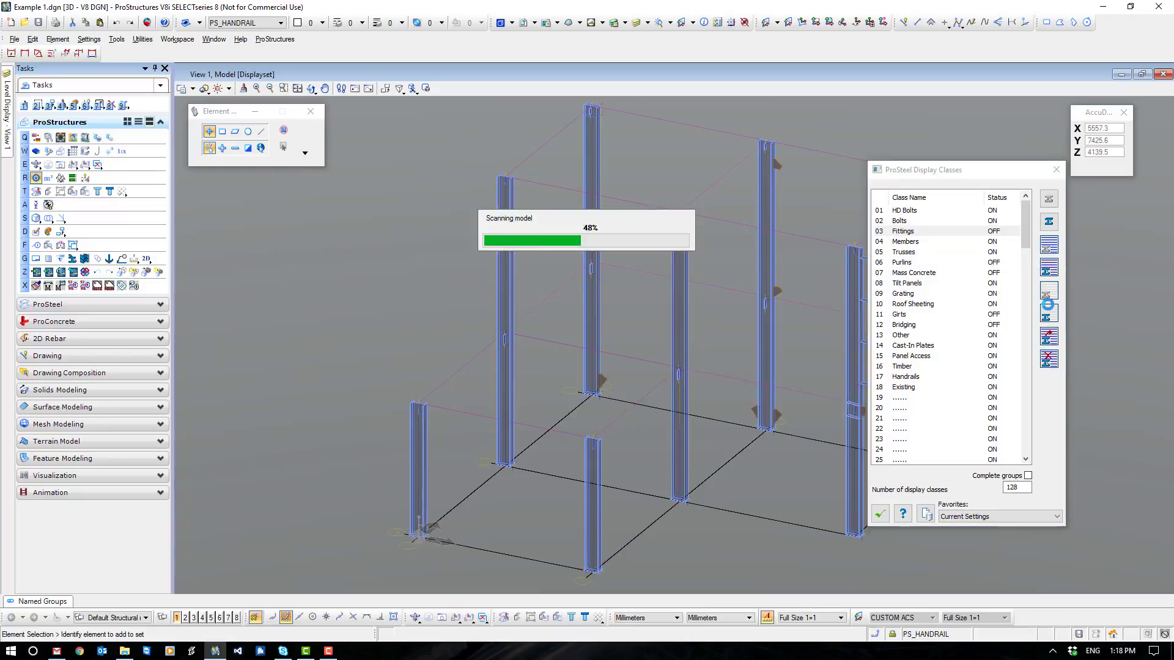
left_click(880, 514)
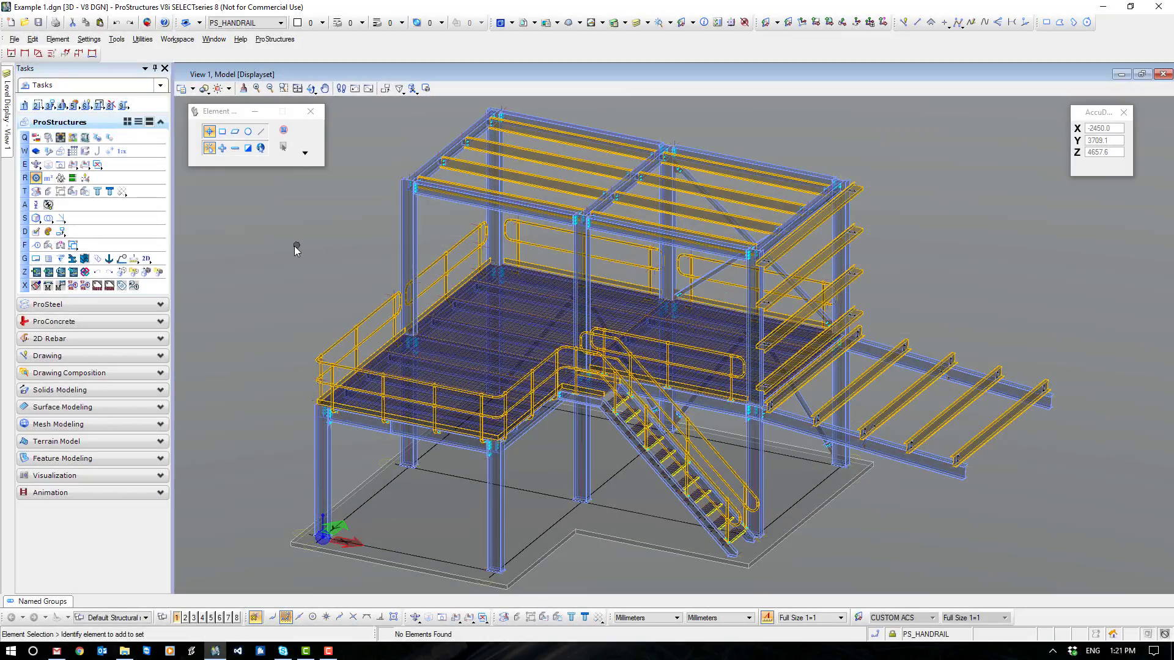
- Turn off display classes 01 to 23, from HD Bolts through the unnamed class 23
left_click(38, 178)
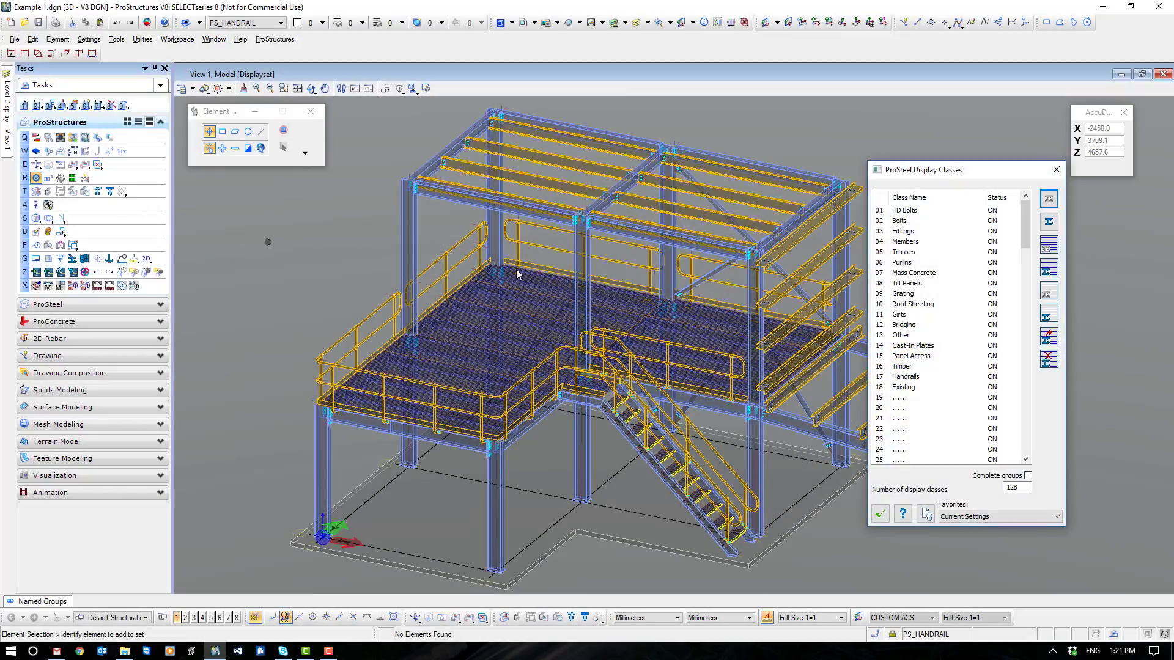
left_click_drag(998, 174, 957, 163)
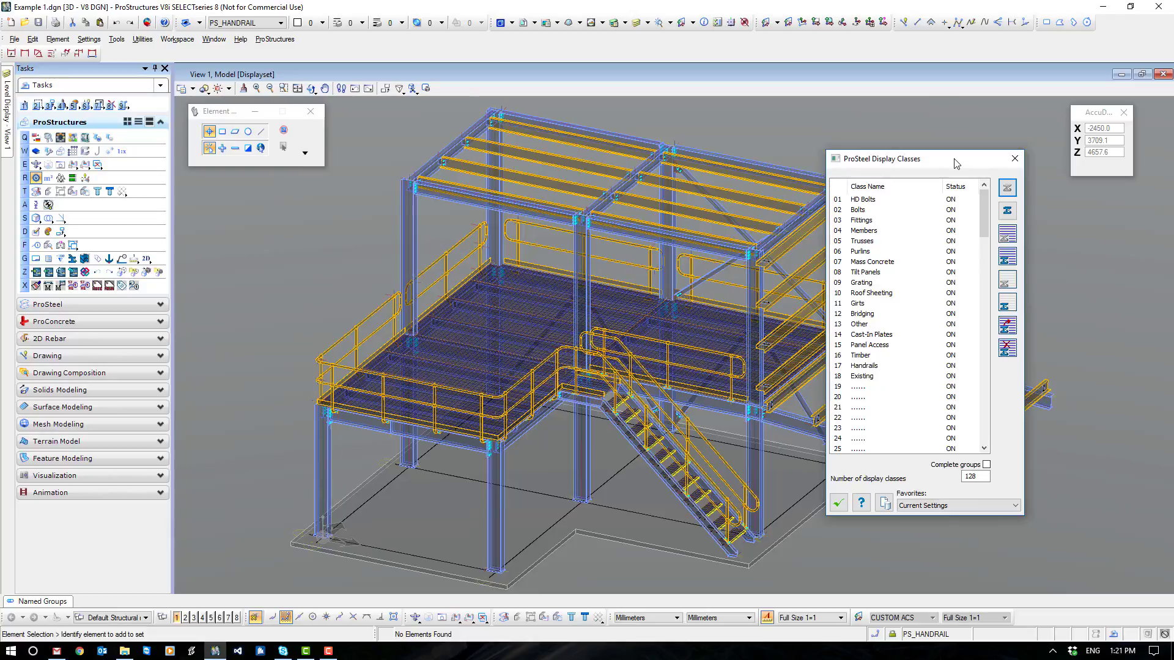
left_click(869, 202)
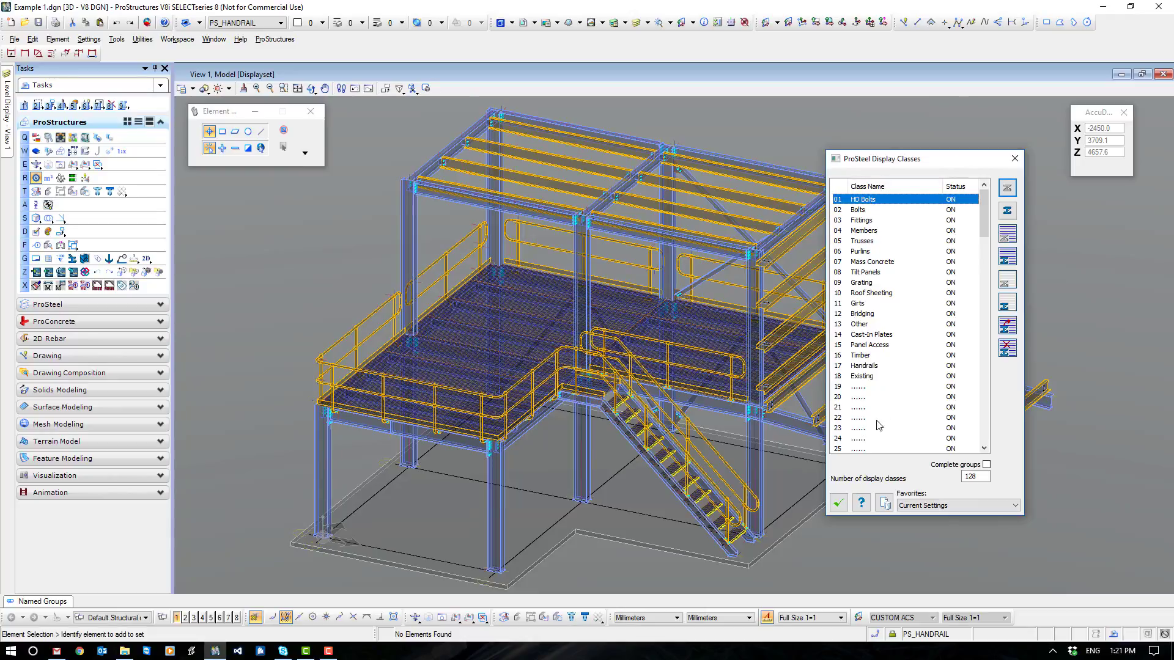
left_click(864, 436, "shift")
left_click(1008, 234)
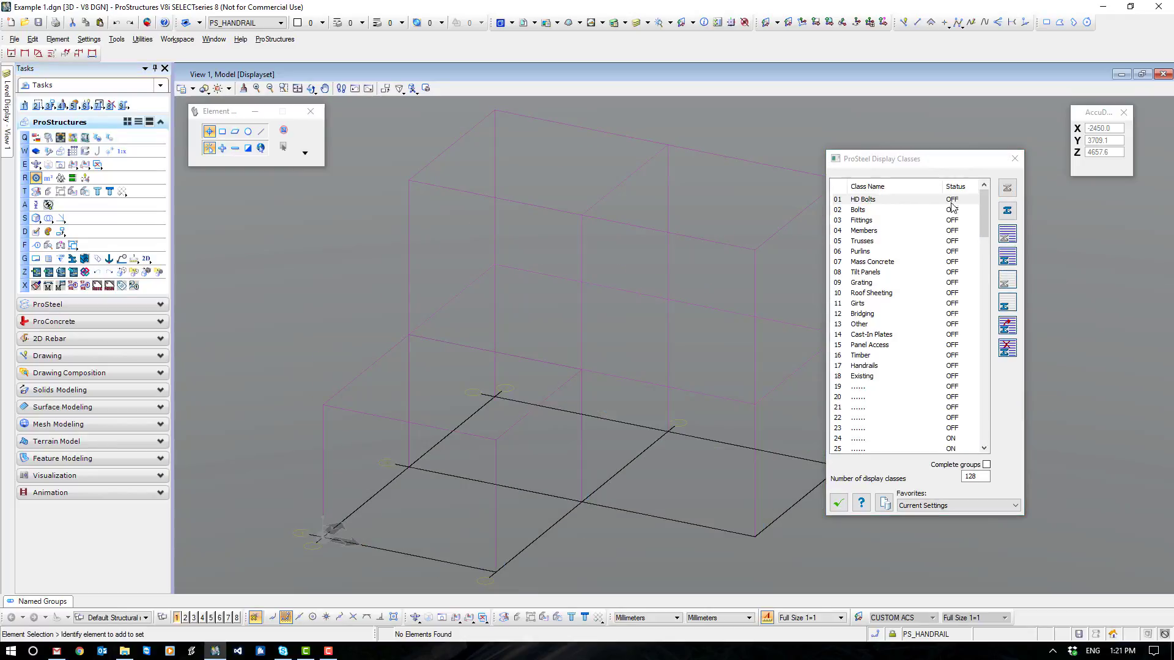
- Turn on only the HD Bolts and Bolts display classes and accept the display class settings
double_click(876, 201)
double_click(953, 211)
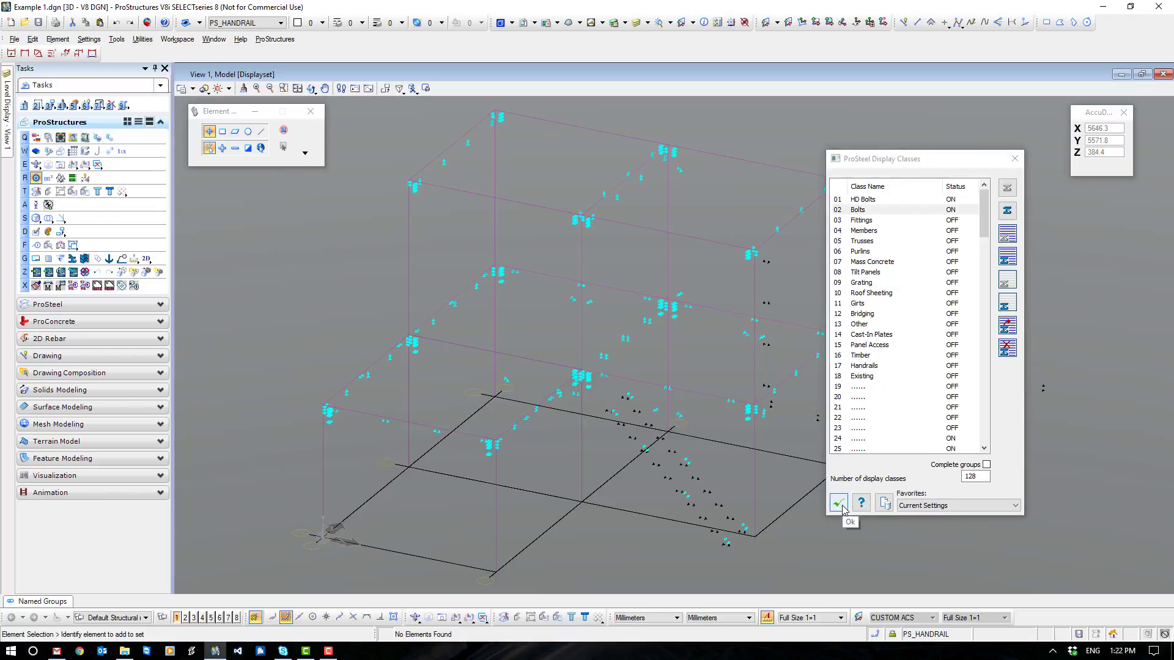
left_click(842, 505)
scroll(873, 471, "down", 2)
middle_click_drag(931, 469, 893, 419)
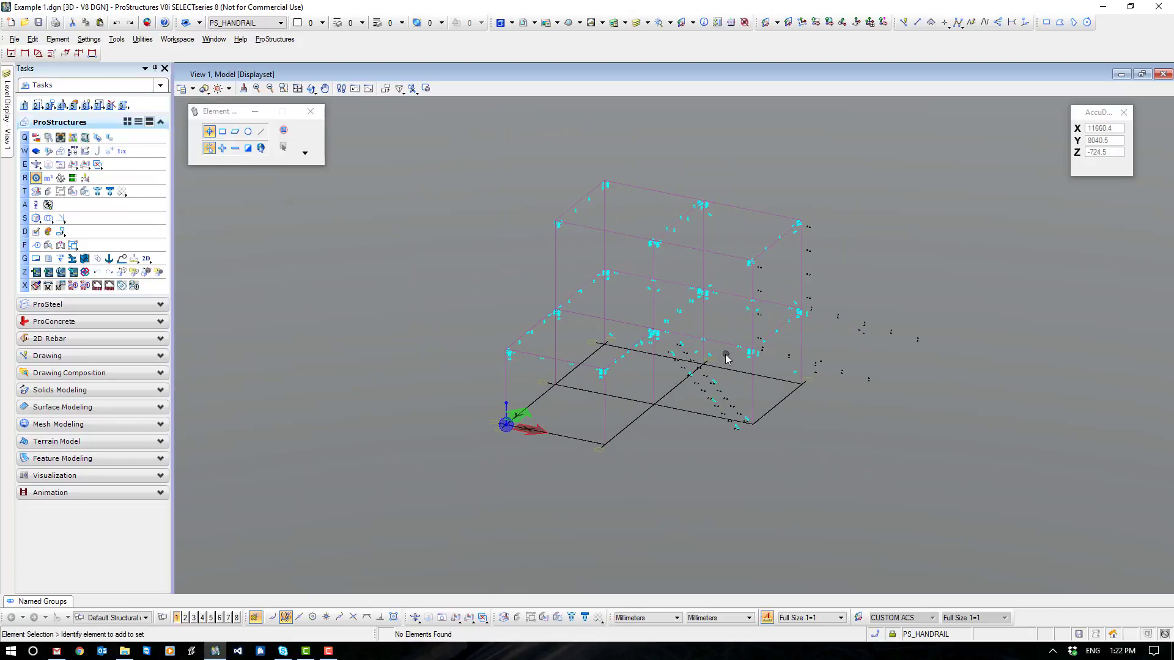
- Insert a ProSteel drawing partlist of all displayed bolts in the top view, placing its table beside the plan near grid lines A and 2
left_click(429, 618)
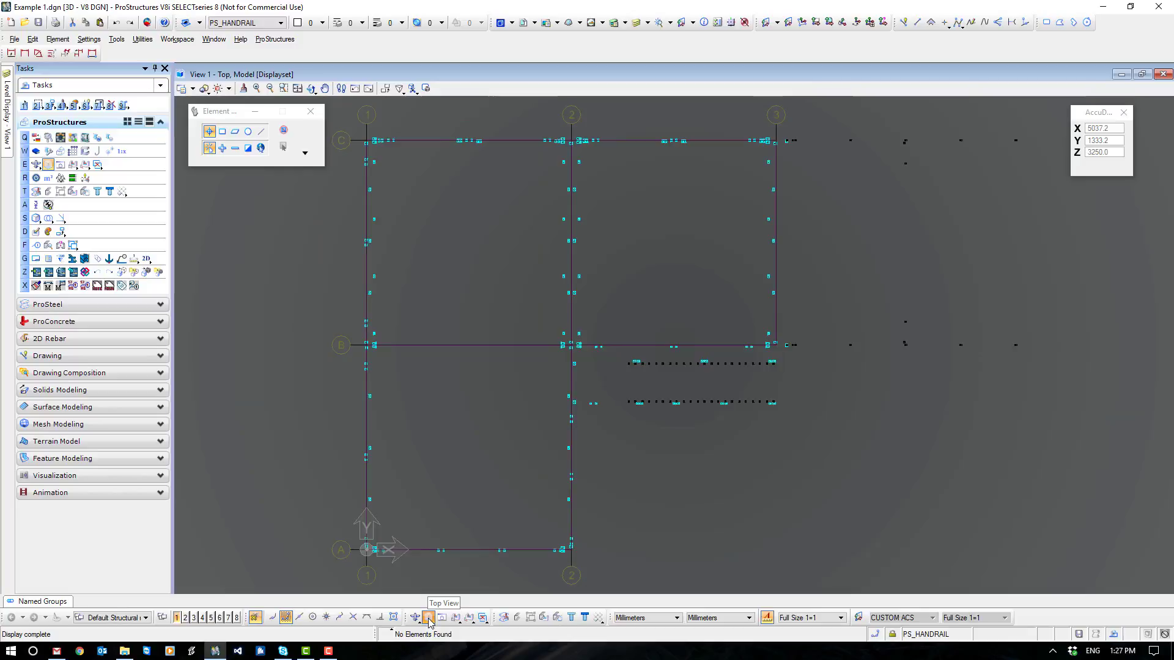
left_click(164, 125)
left_click(157, 139)
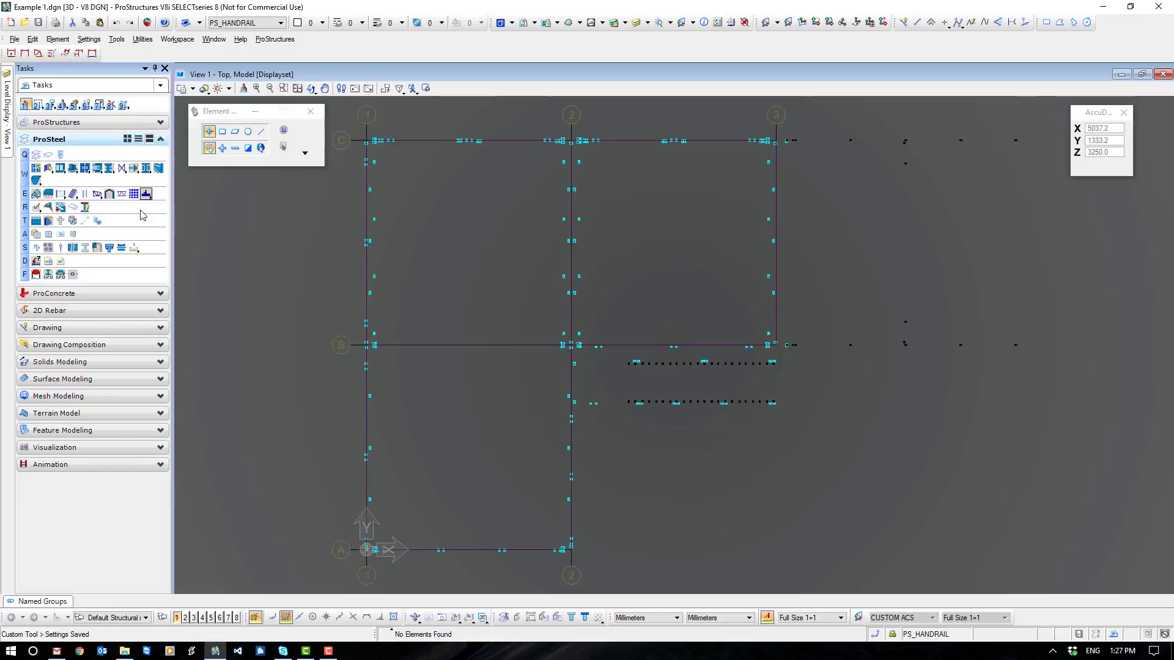
left_click(62, 237)
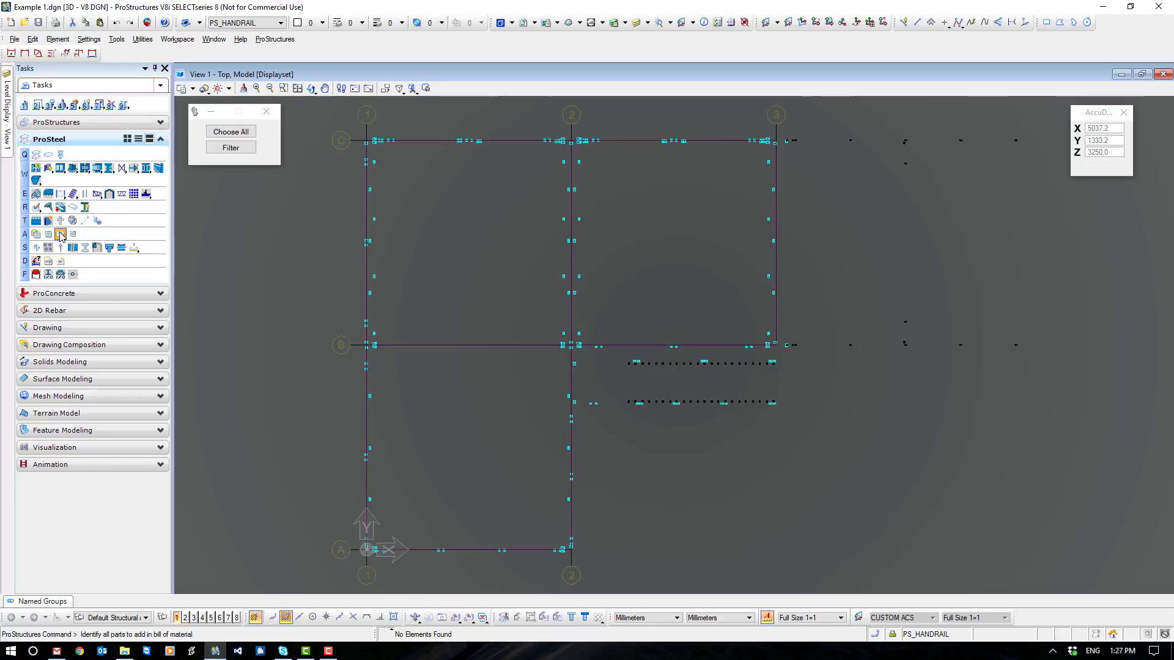
left_click(312, 107)
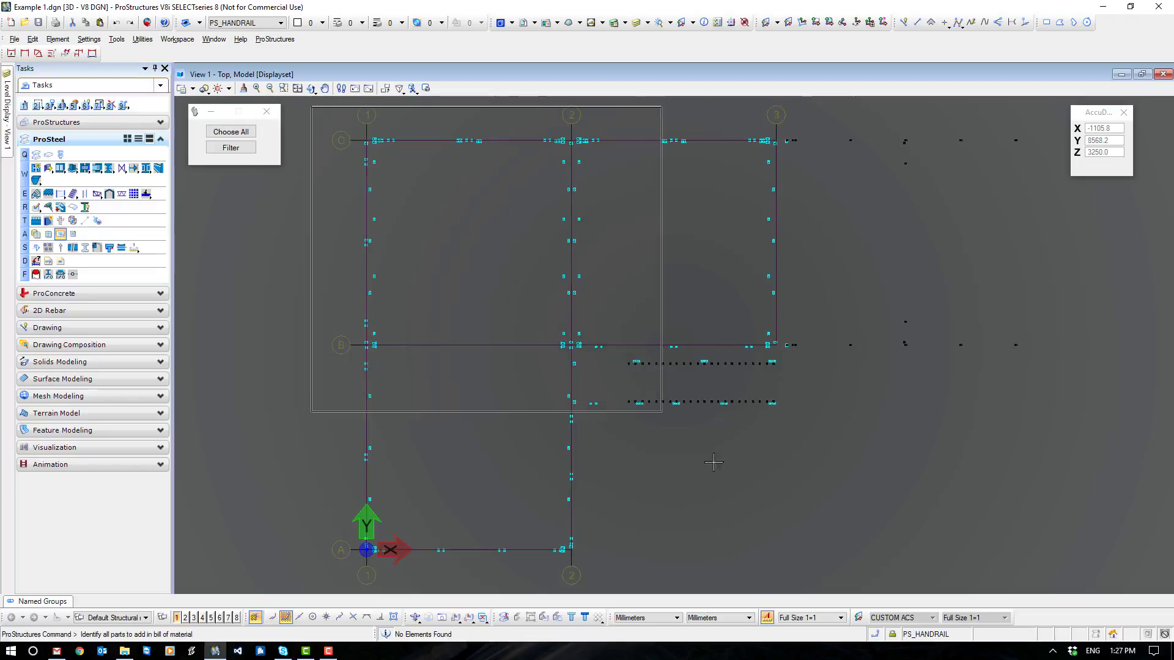
left_click(1090, 579)
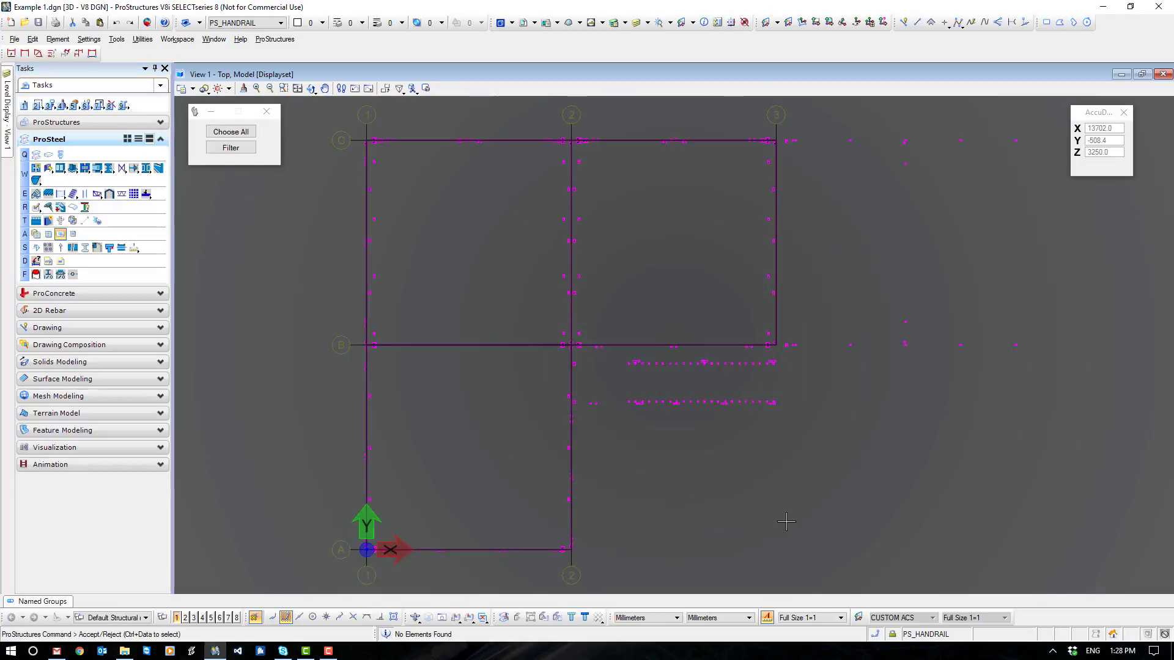
left_click(856, 552)
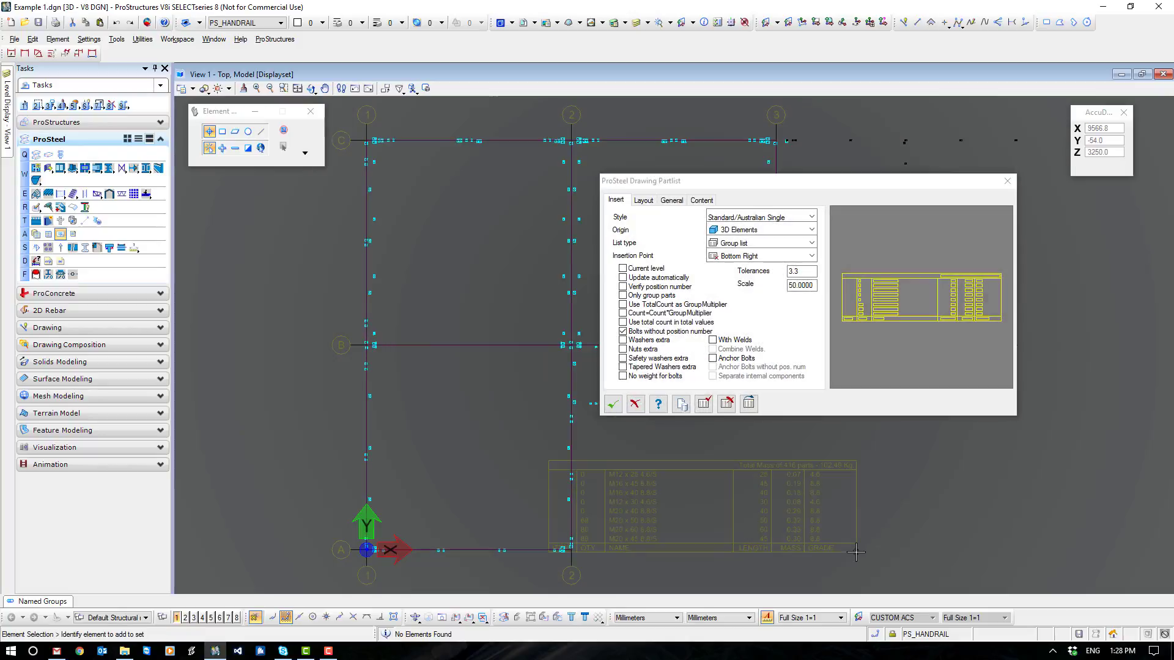
- Set the partlist's style to Standard/Australian Single, its origin to 3D Elements and its list type to Create Single Partlist
left_click(811, 217)
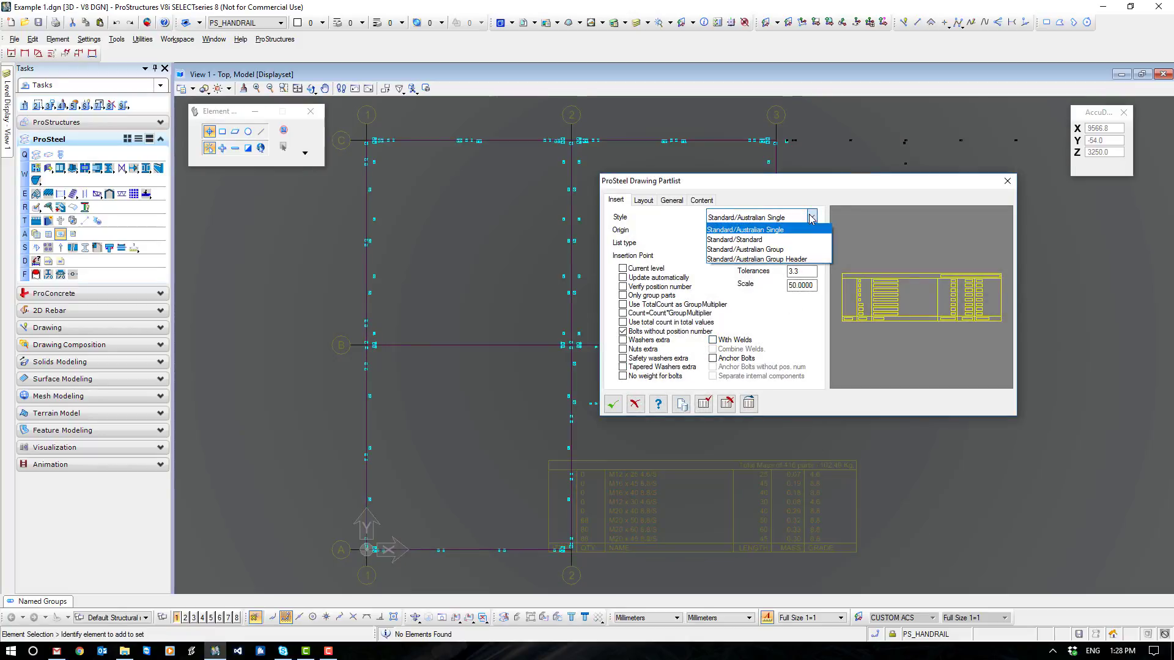
left_click(774, 230)
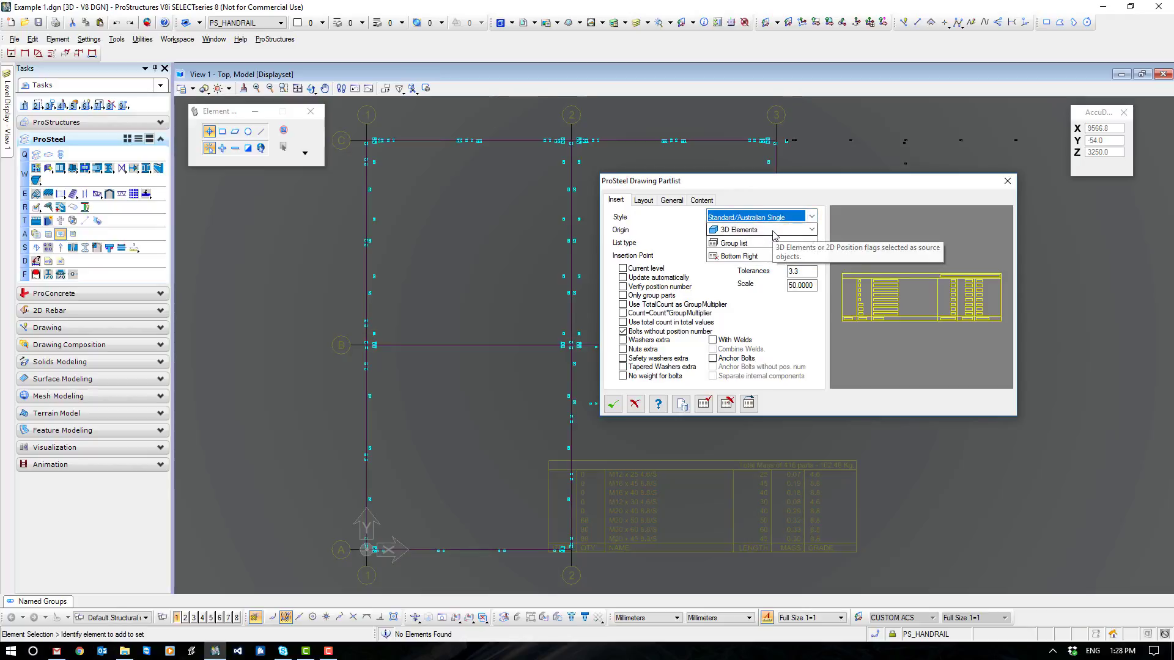
left_click(811, 230)
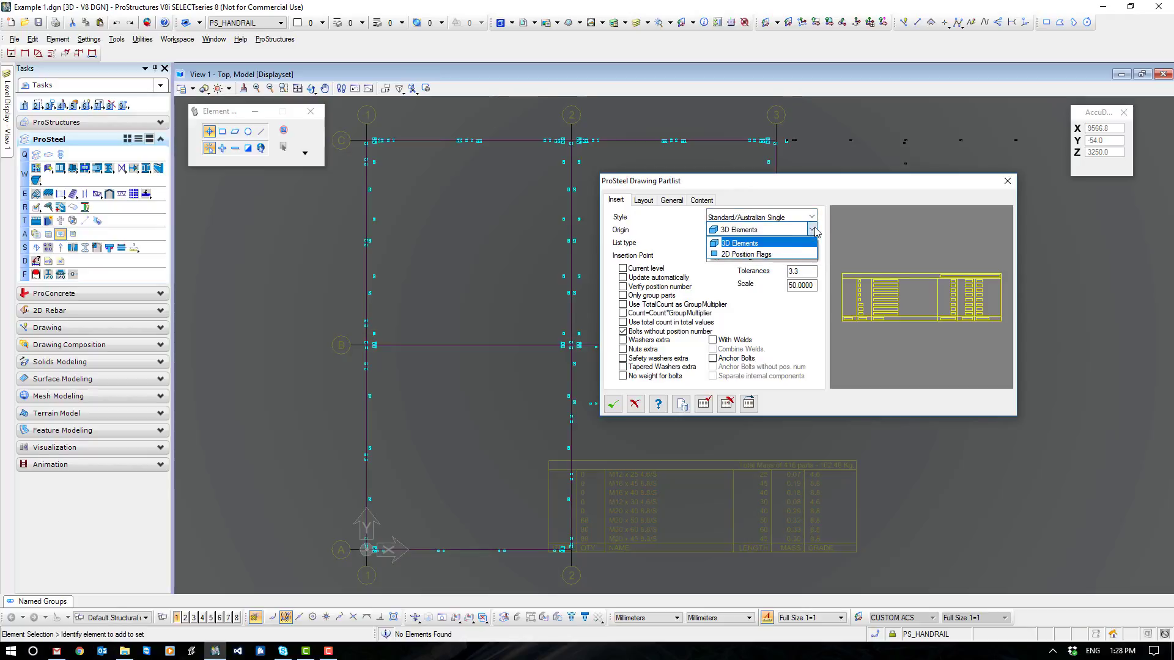
left_click(762, 245)
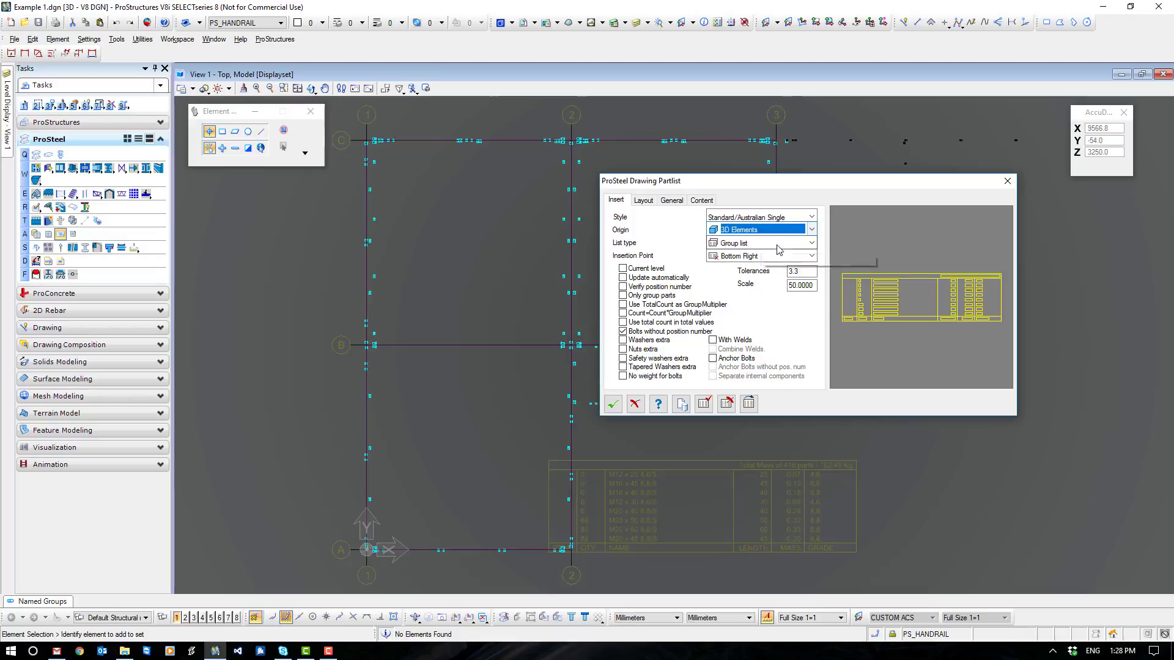
left_click(812, 244)
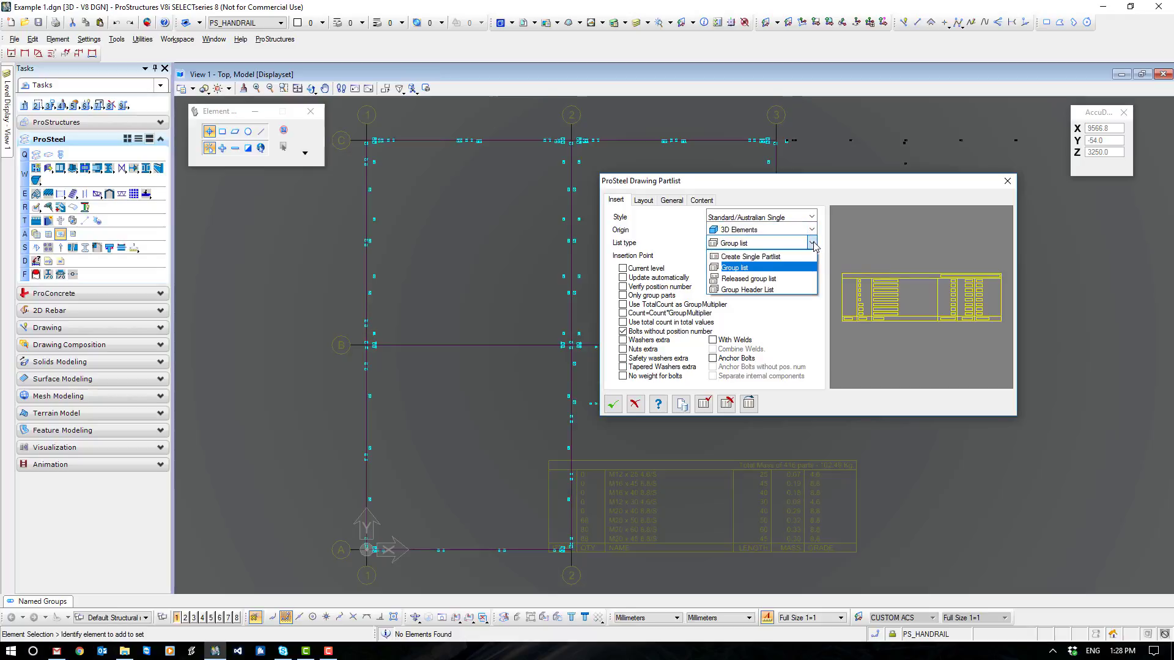
left_click(772, 258)
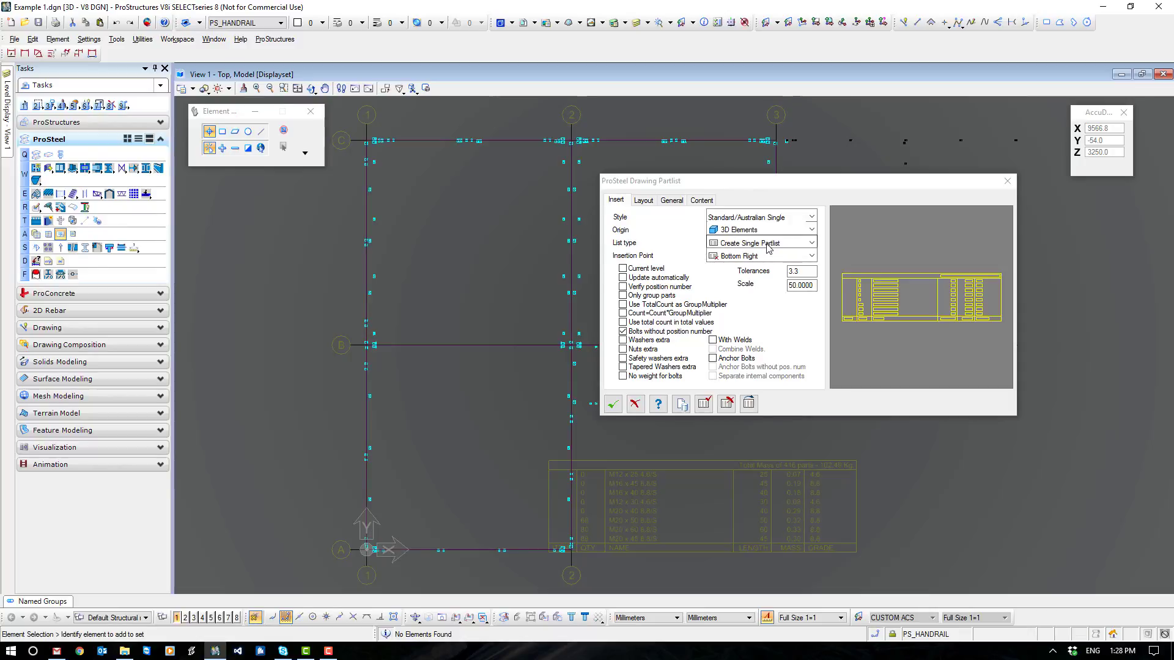
- Accept the bolt partlist settings and switch the top view's display style to Wireframe
left_click_drag(814, 286, 785, 287)
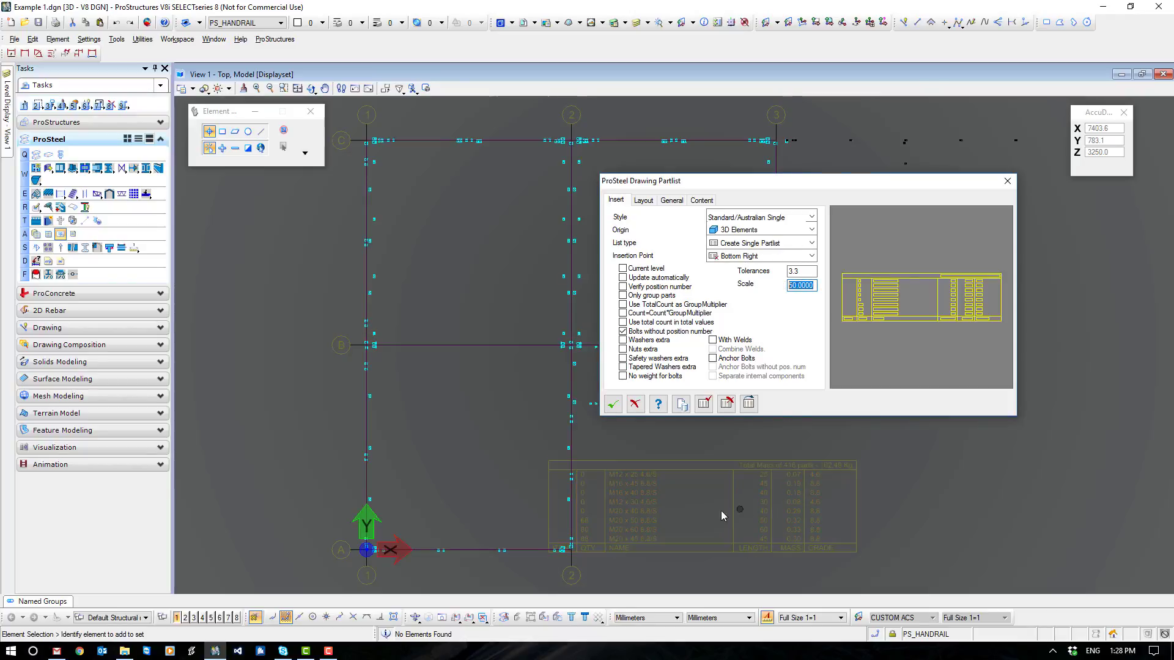
left_click(612, 404)
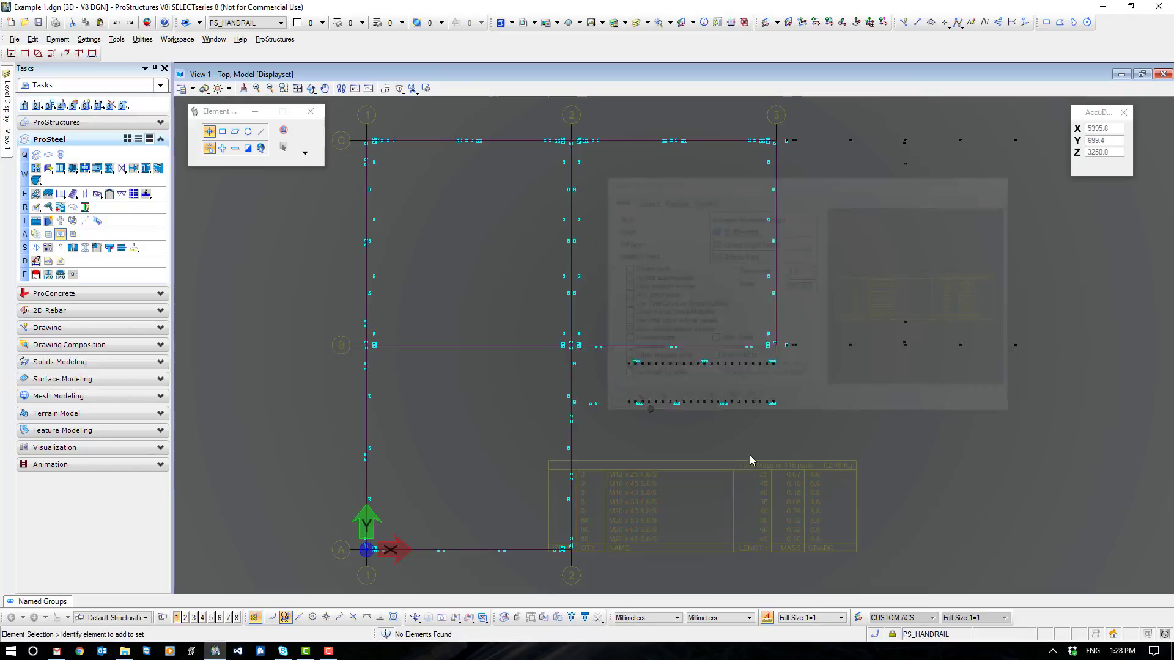
left_click(205, 89)
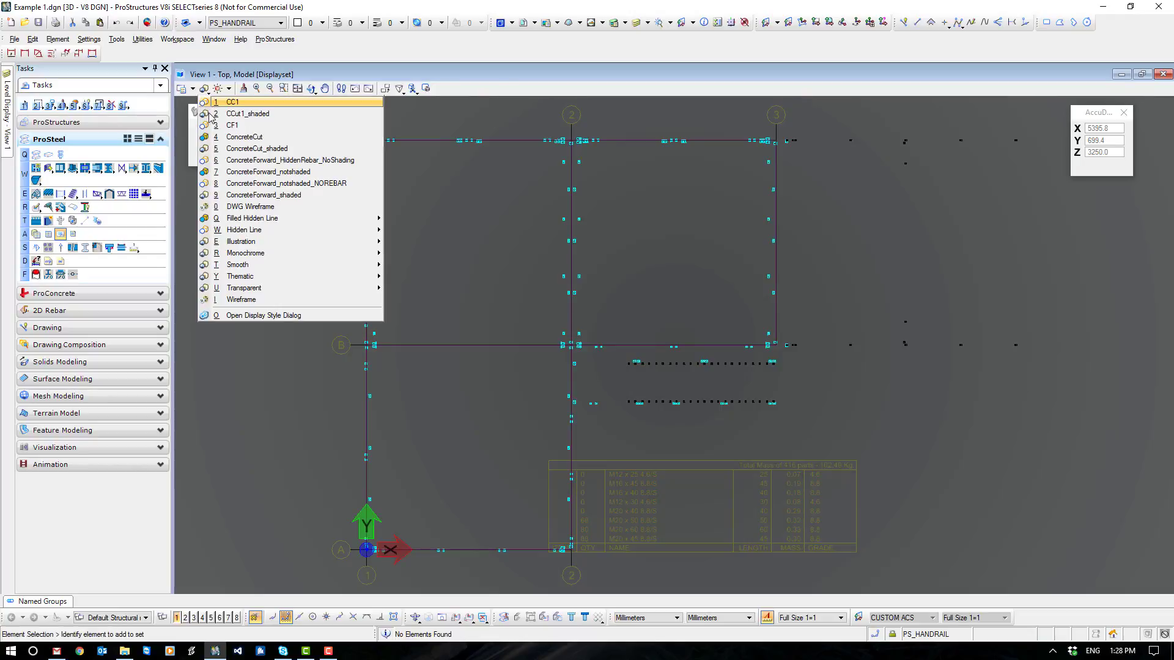
left_click(242, 299)
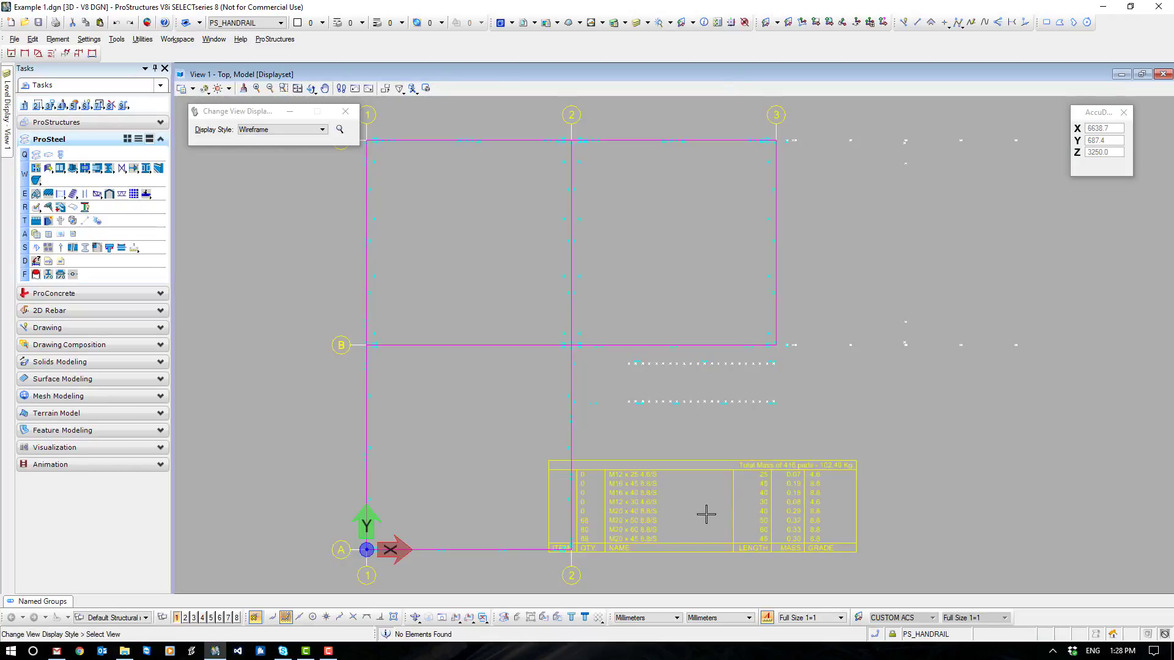
right_click(710, 431)
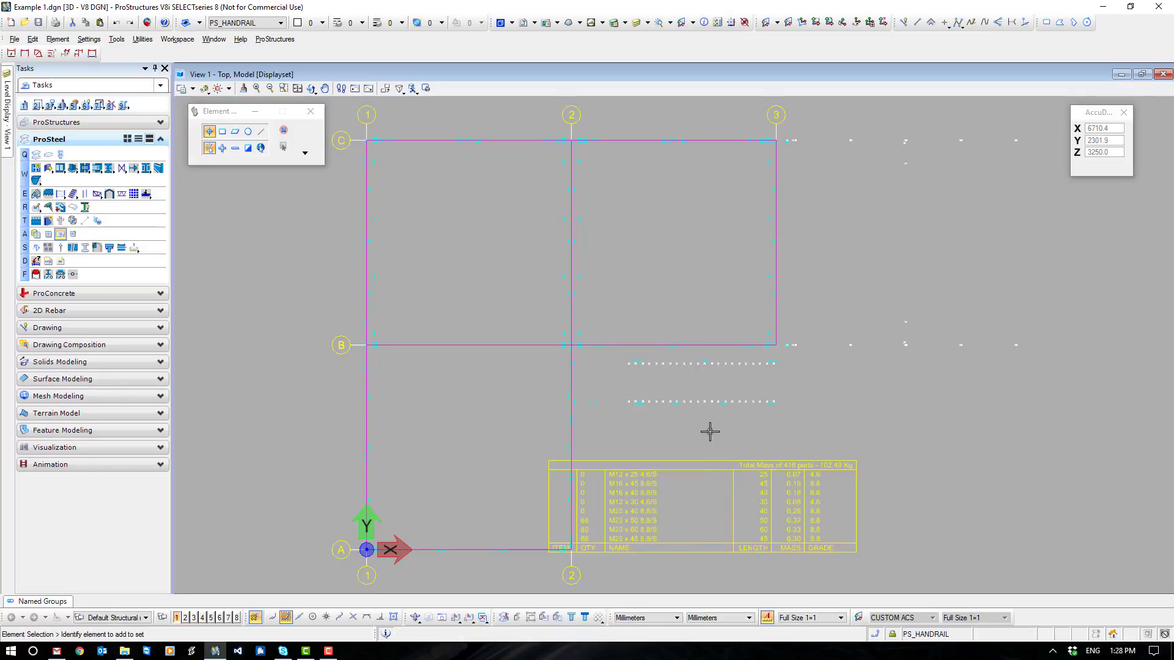
- Move the bolt partlist table along the X direction so it sits clear of grid line 2
middle_click_drag(862, 431, 778, 282)
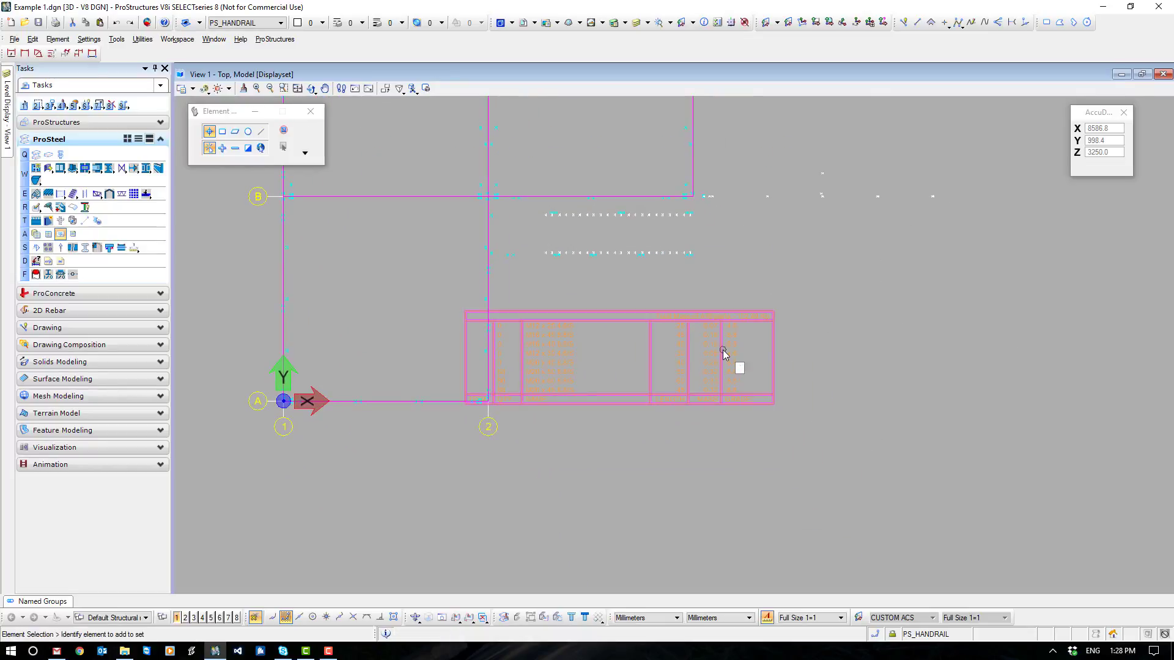
left_click_drag(724, 353, 795, 320)
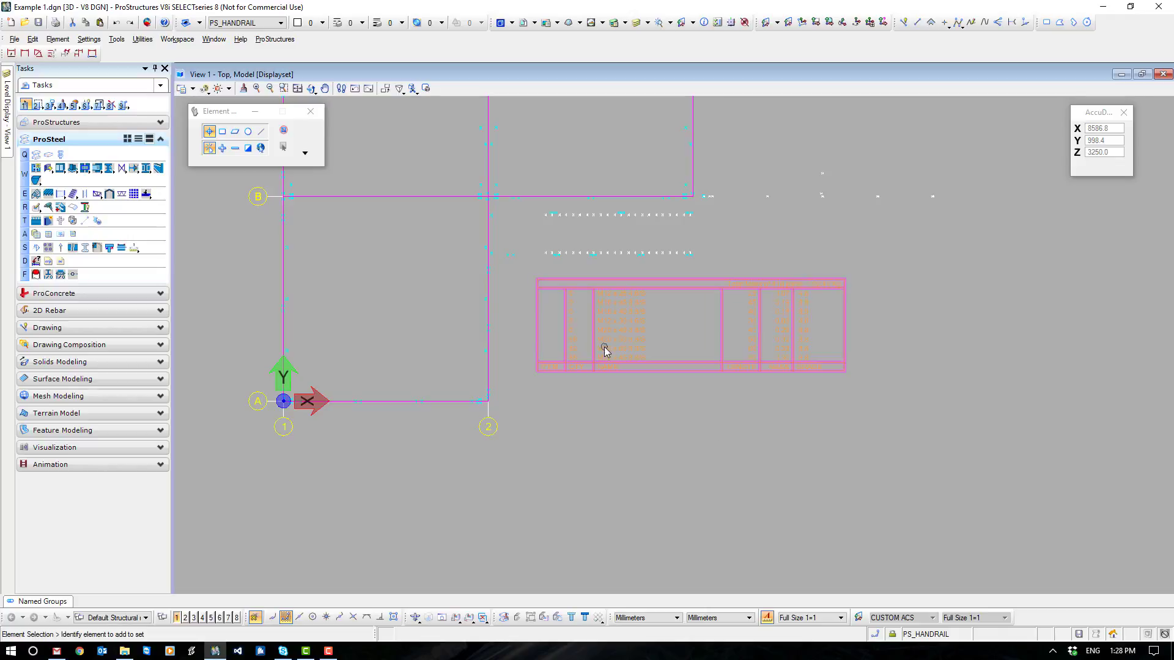
scroll(604, 346, "up", 6)
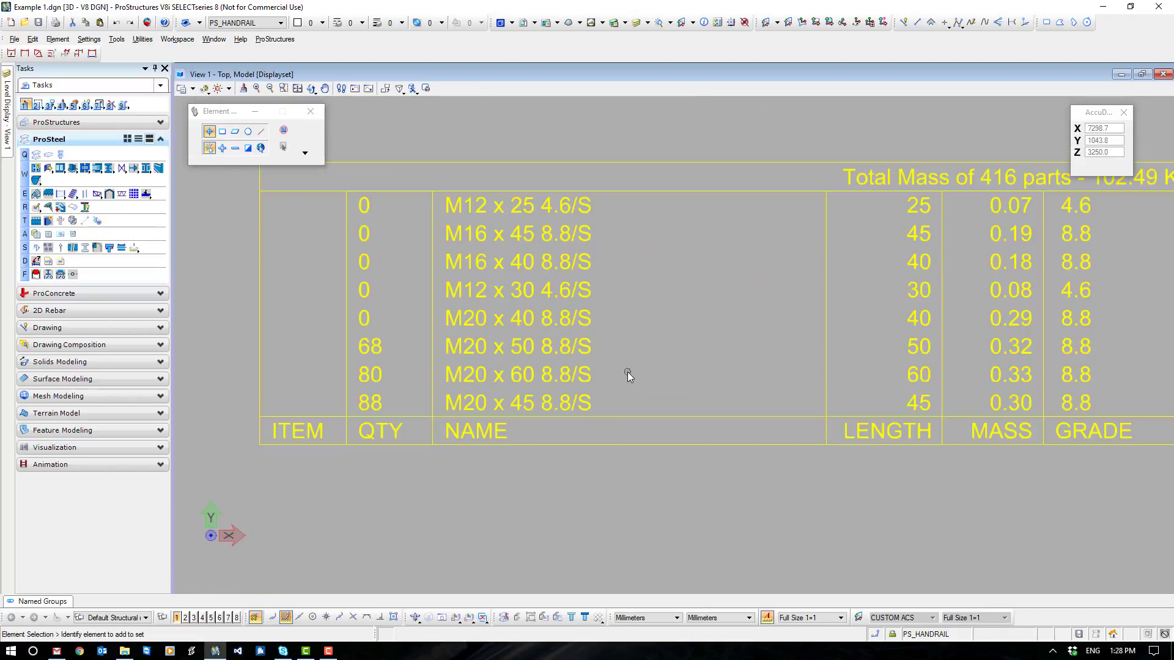
- Examine the bolt partlist's quantity, name, length and grade columns, comparing the rows with and without quantities
left_click_drag(307, 325, 425, 415)
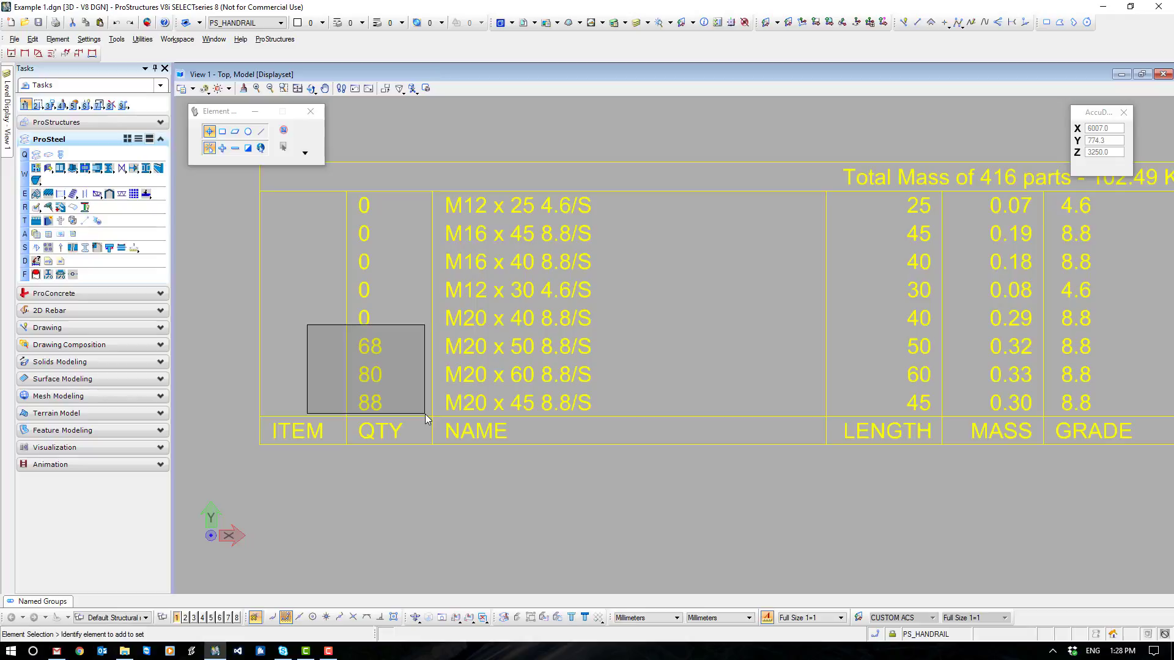
left_click_drag(424, 413, 319, 371)
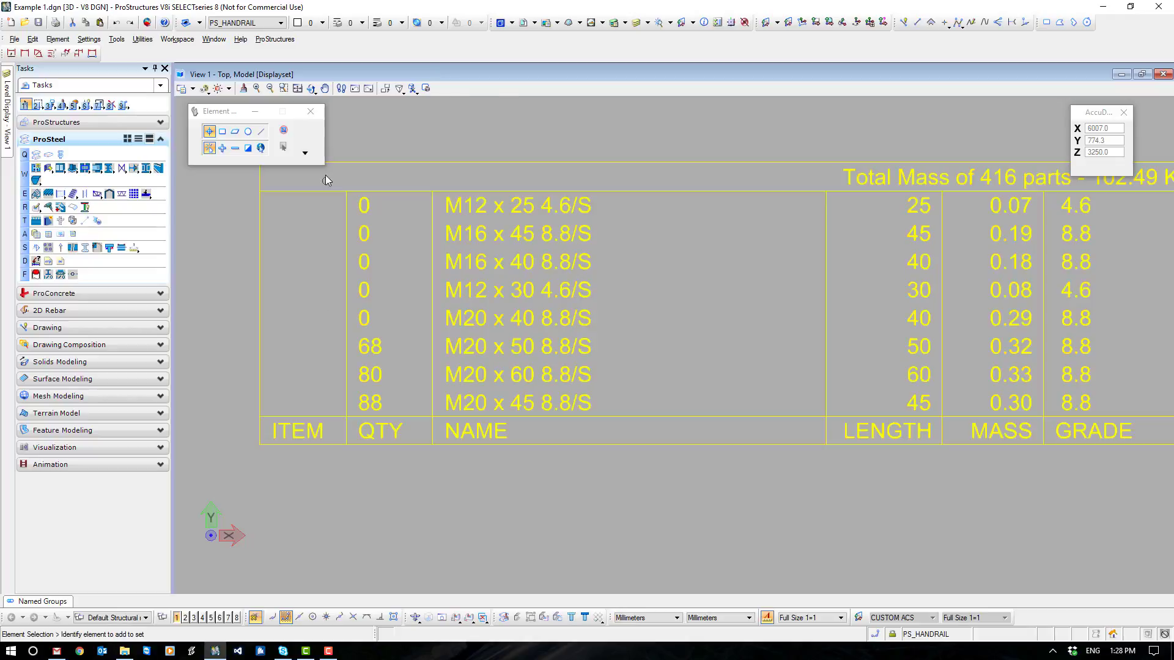
left_click_drag(325, 175, 325, 344)
left_click(278, 333)
left_click_drag(447, 175, 605, 316)
left_click_drag(607, 332, 622, 413)
left_click_drag(1141, 373, 1051, 415)
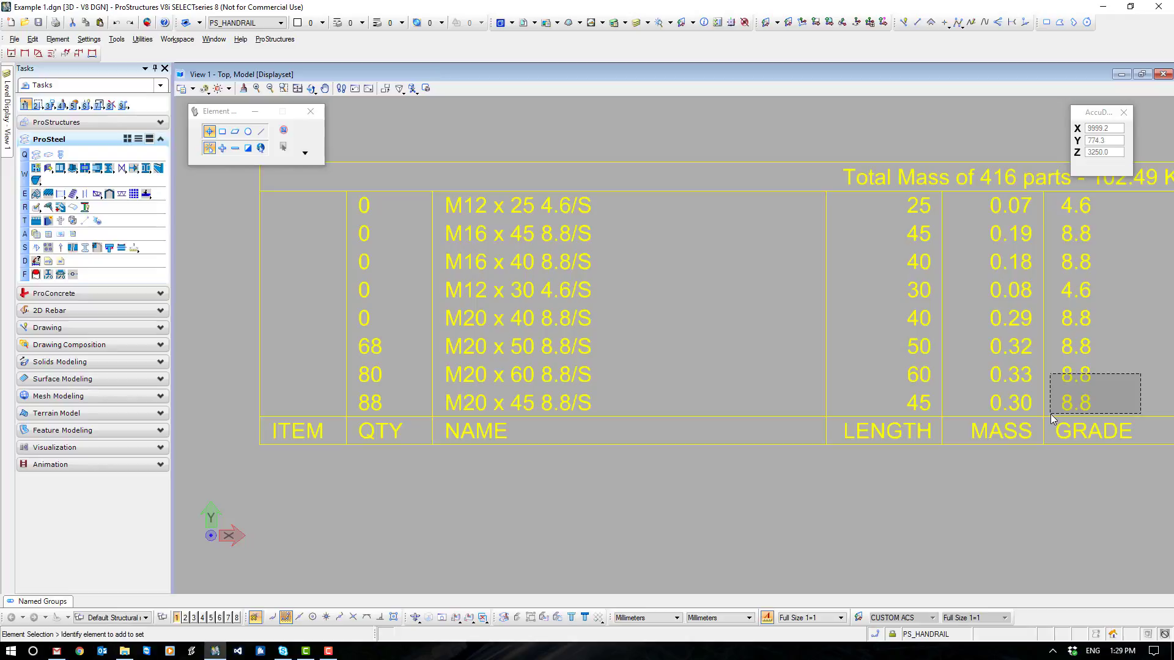
left_click_drag(1050, 413, 1055, 413)
- Delete the bolt partlist table from the top view
scroll(733, 463, "down", 2)
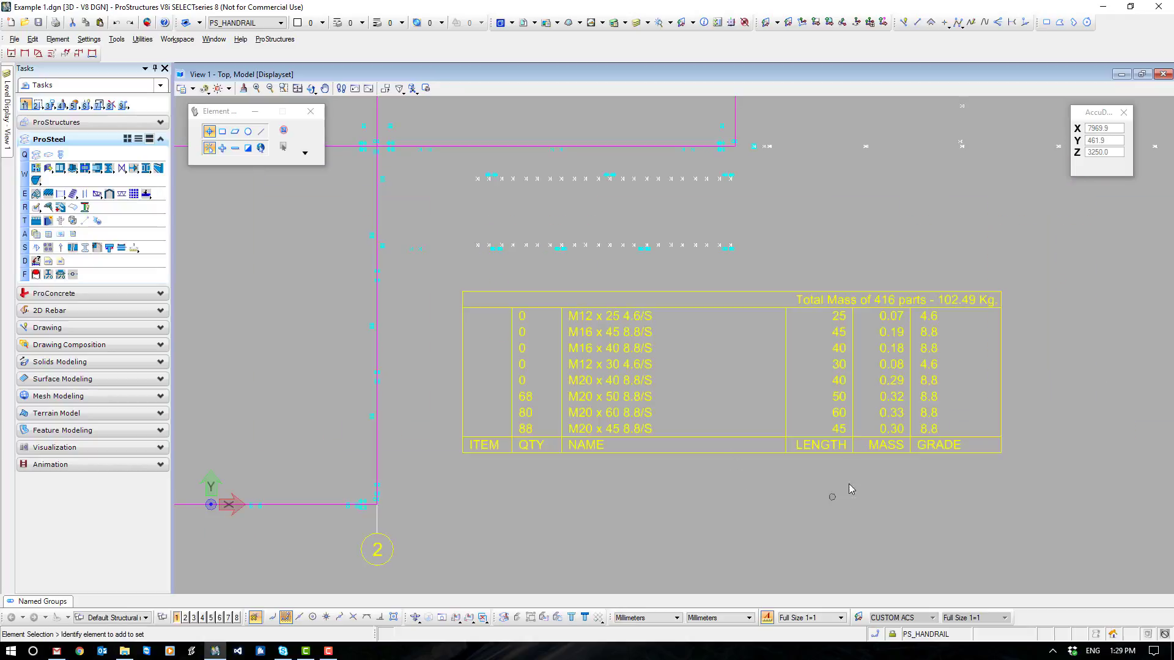
left_click(841, 391)
key("Delete")
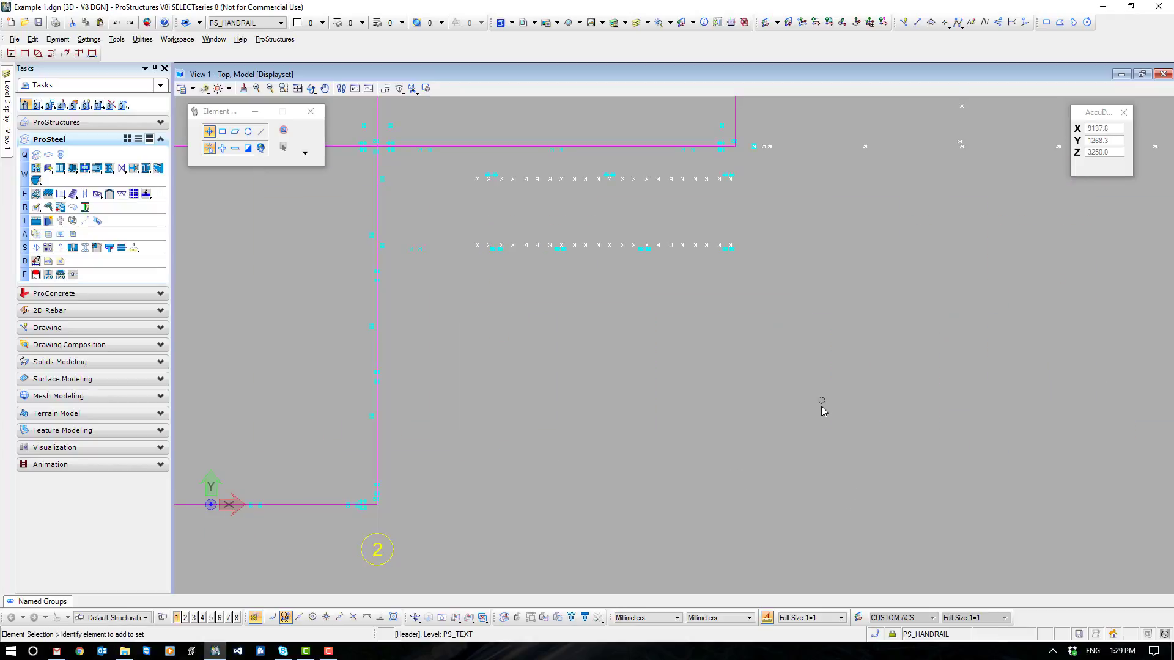
- In the ProSteel display classes, turn off Bolts and turn on Fittings
scroll(812, 403, "down", 2)
middle_click_drag(808, 404, 744, 391)
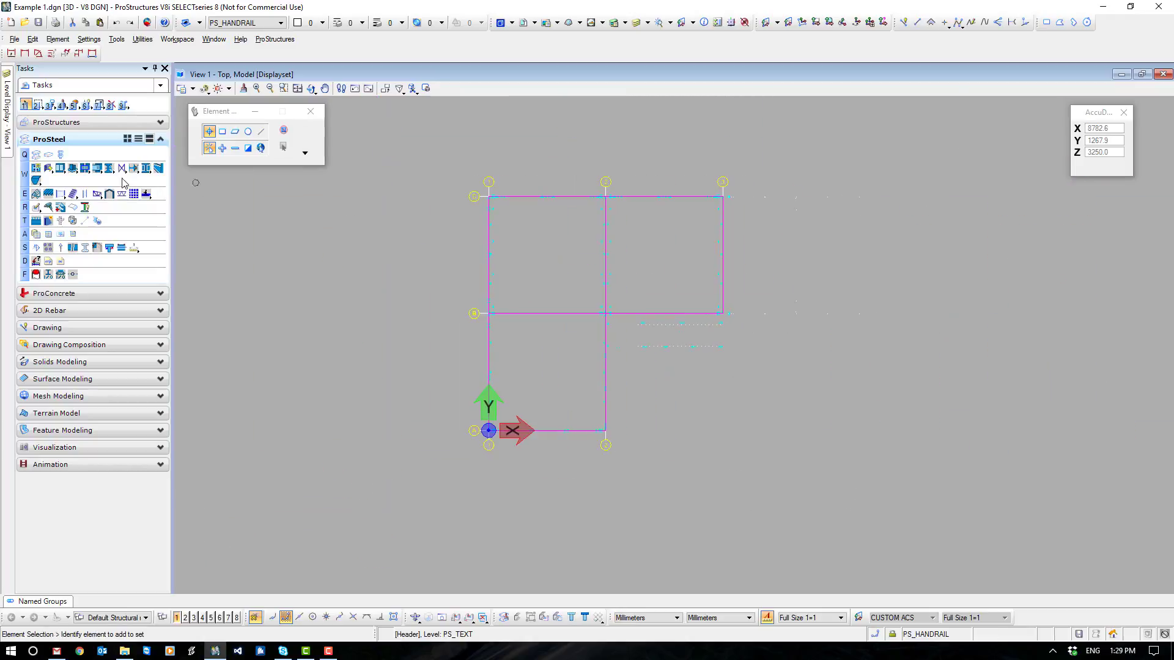
left_click(51, 123)
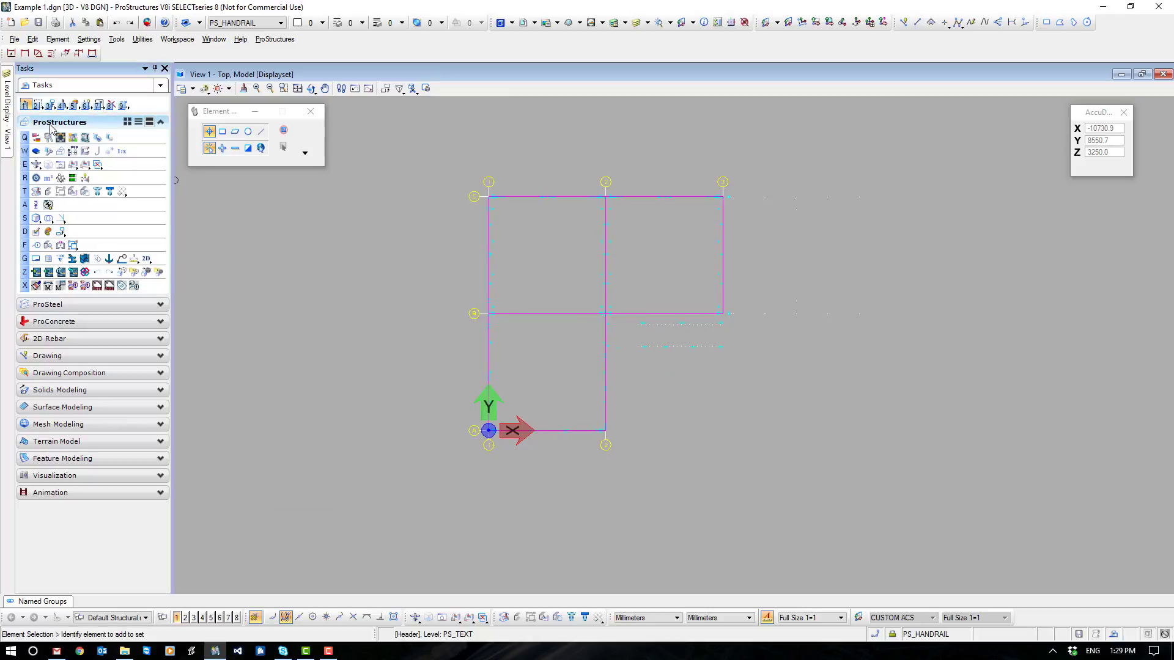
left_click(36, 178)
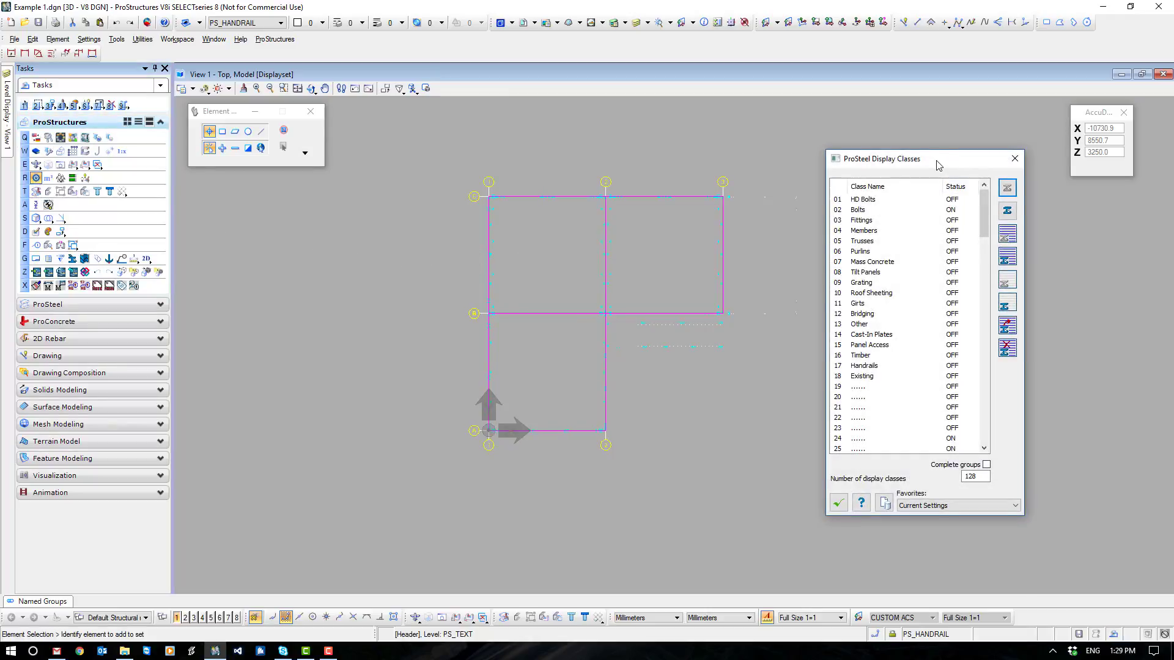
left_click_drag(938, 158, 1081, 109)
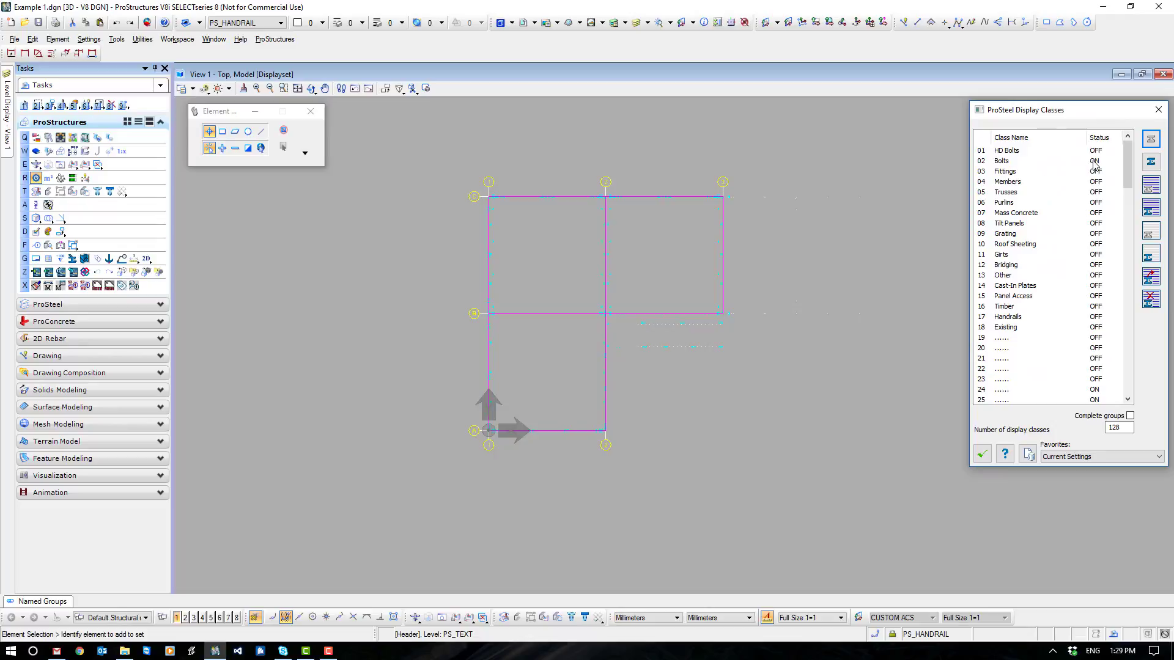
left_click(1094, 161)
left_click(1096, 172)
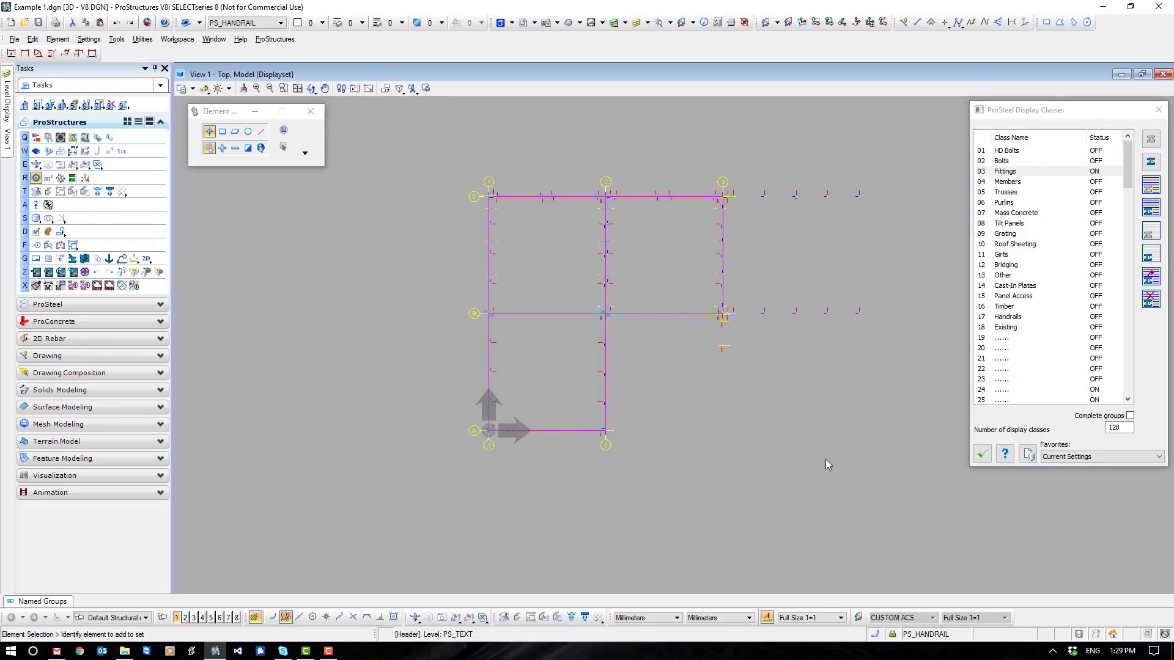
- Insert a ProSteel drawing partlist of all displayed fittings, placing its table beside grid lines A and 2, and accept the existing Standard/Australian Single settings
left_click(61, 304)
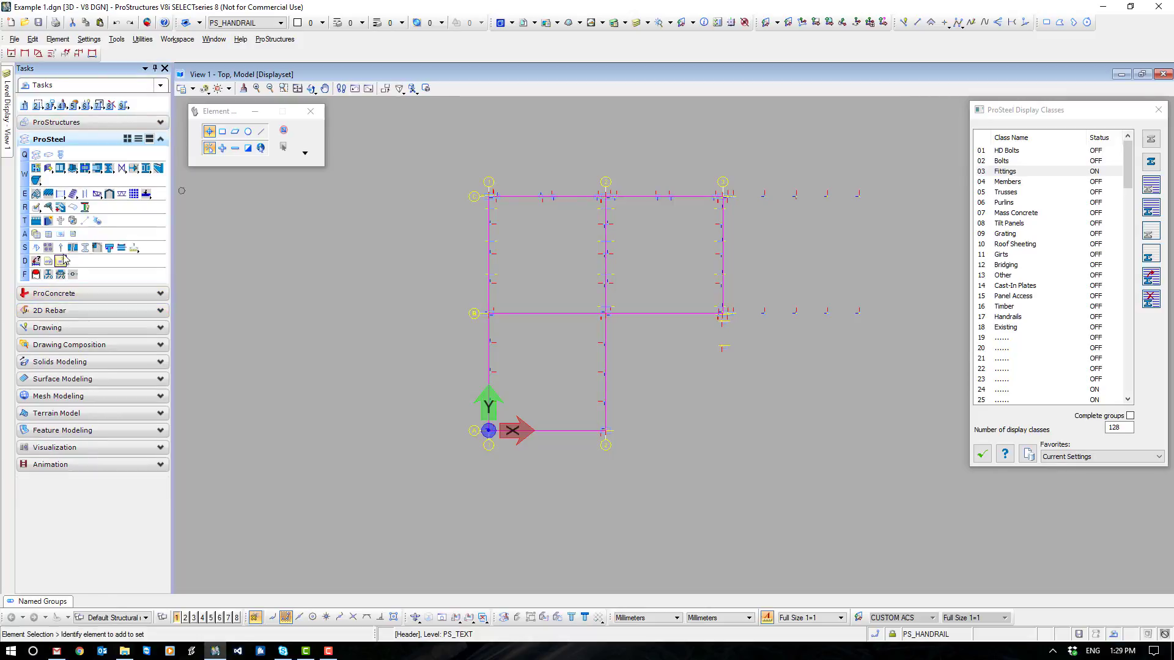
left_click(60, 234)
left_click_drag(447, 170, 936, 492)
left_click(837, 435)
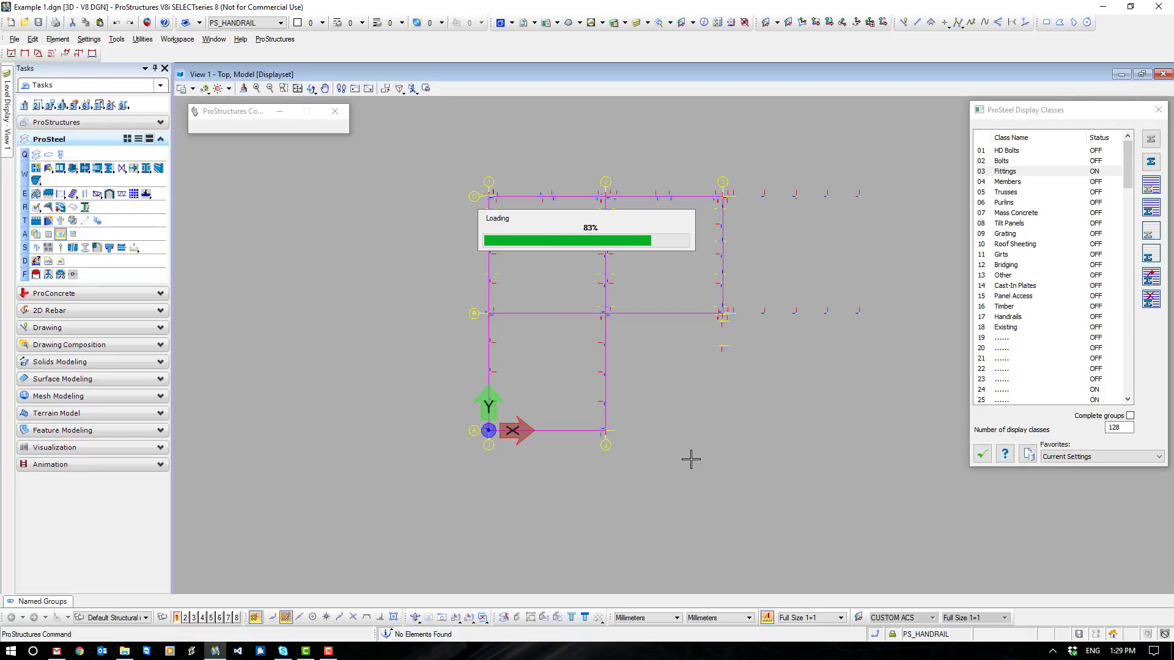
left_click(613, 404)
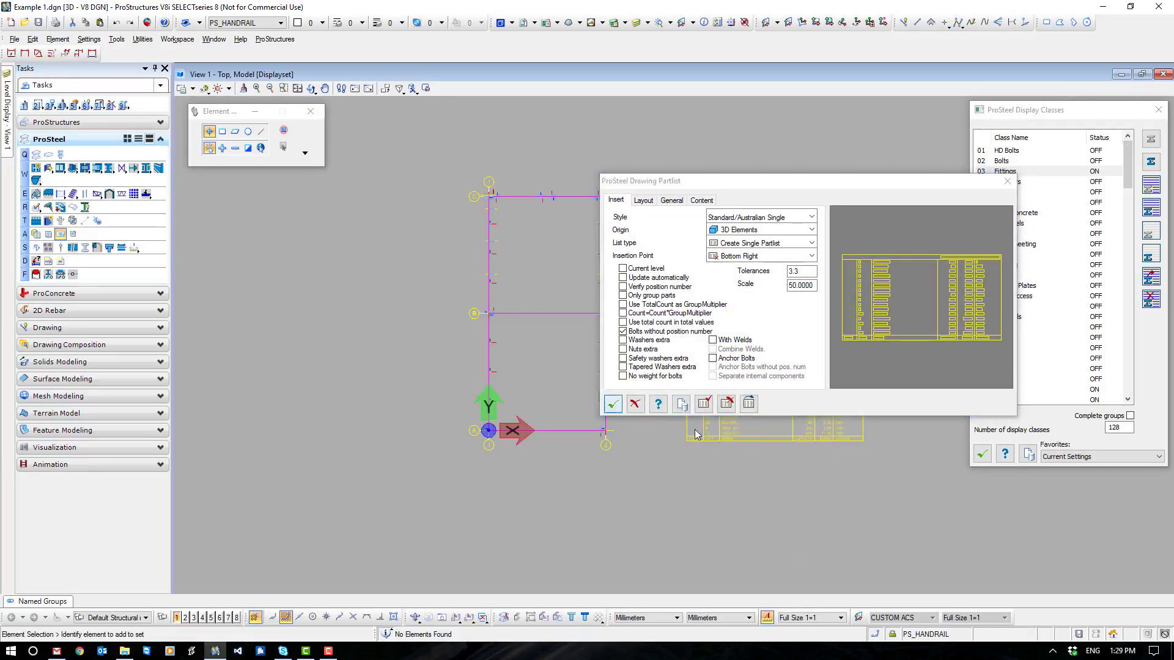
- Examine the plate names, quantities, lengths and grades listed in the fittings partlist
scroll(795, 424, "up", 8)
right_click(551, 446)
scroll(554, 446, "down", 3)
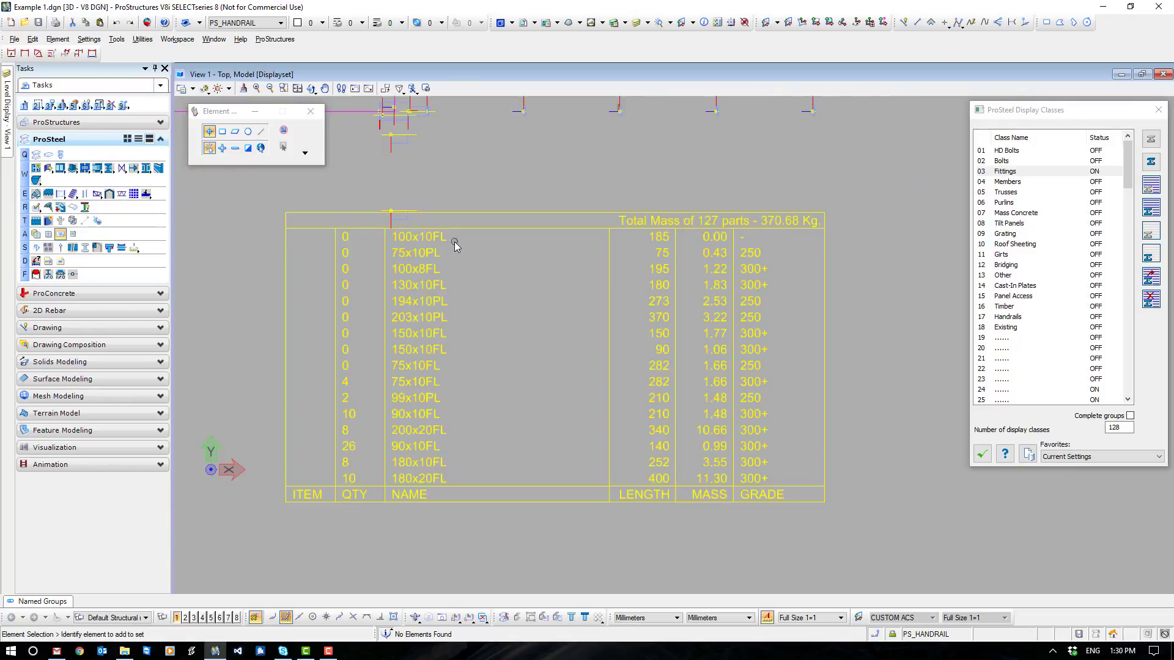
mouse_move(394, 214)
left_mouse_down()
mouse_move(758, 255)
mouse_move(798, 247)
mouse_move(735, 236)
mouse_move(392, 236)
left_mouse_up()
left_click_drag(774, 294, 786, 337)
left_click_drag(460, 472, 487, 450)
- Move the fittings partlist table a short distance along the positive X direction and deselect it
left_click_drag(782, 247, 853, 241)
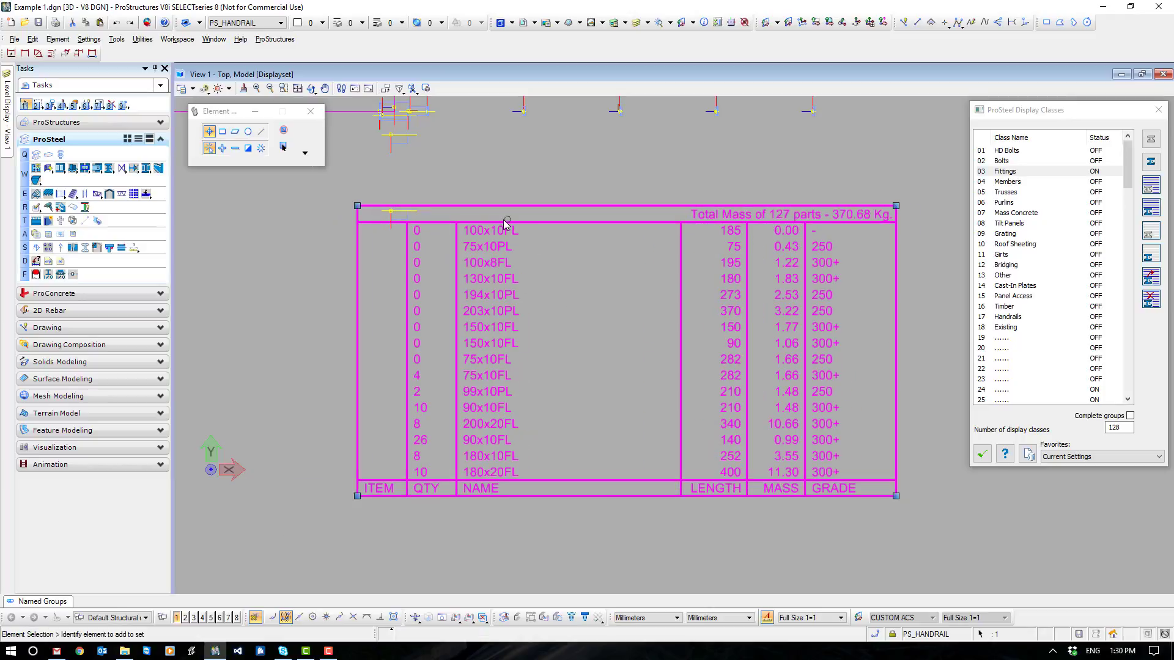
left_click(577, 293)
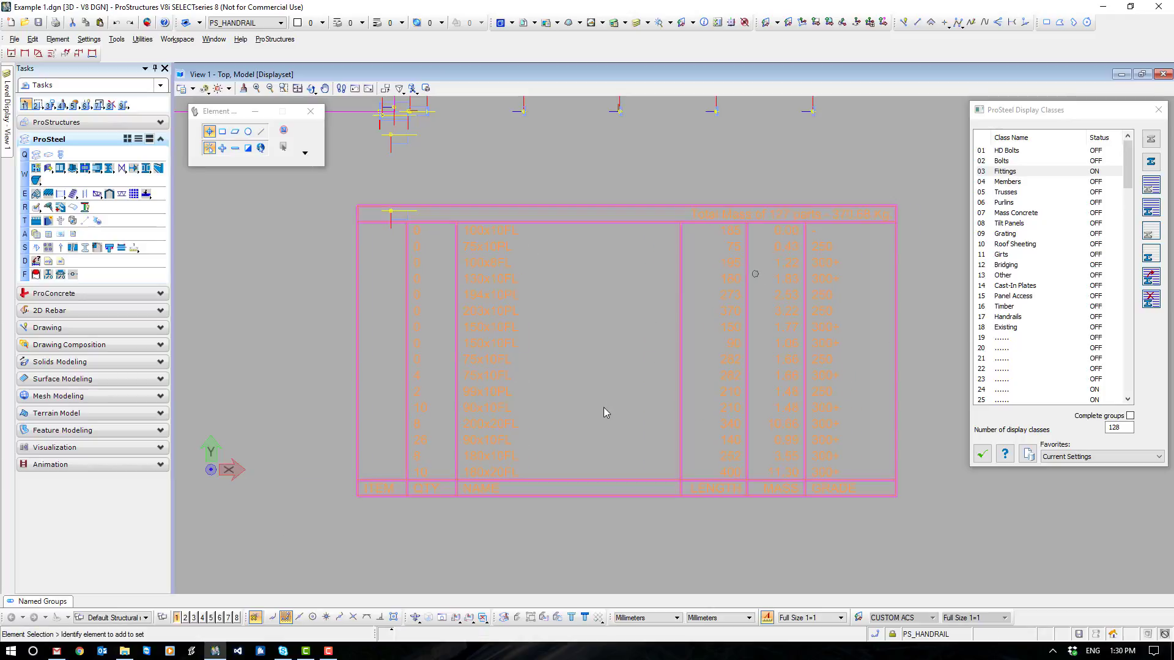
- Open the ProSteel Search Parts dialog and position it beside the plan
scroll(604, 408, "down", 6)
middle_click_drag(623, 339, 699, 287)
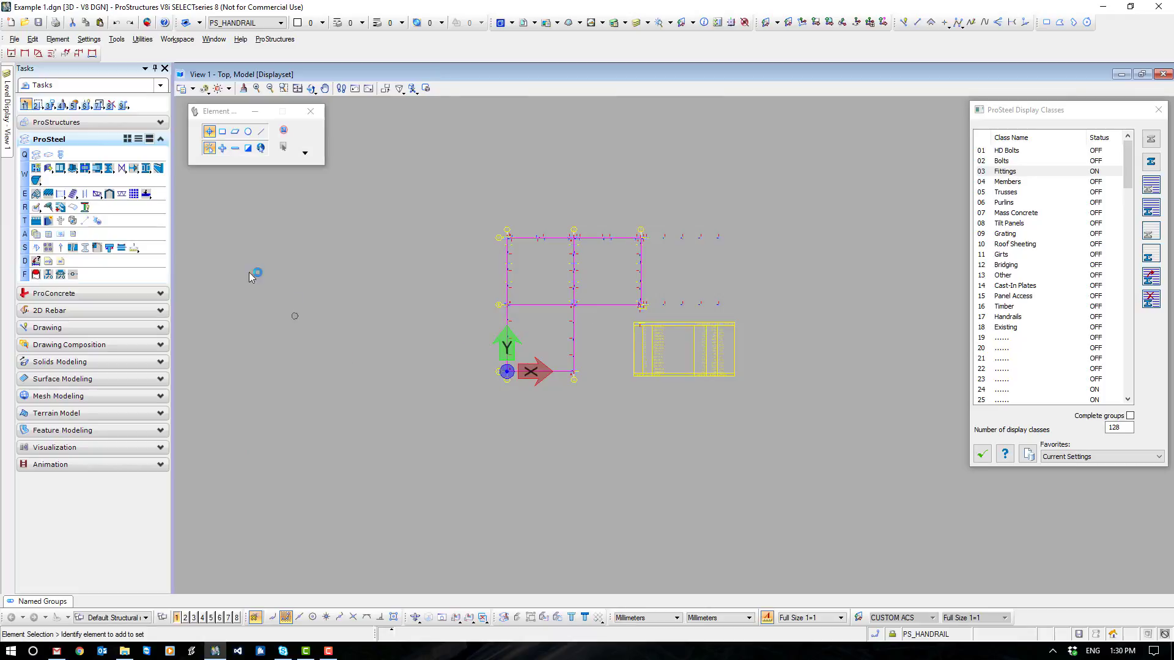
left_click(60, 122)
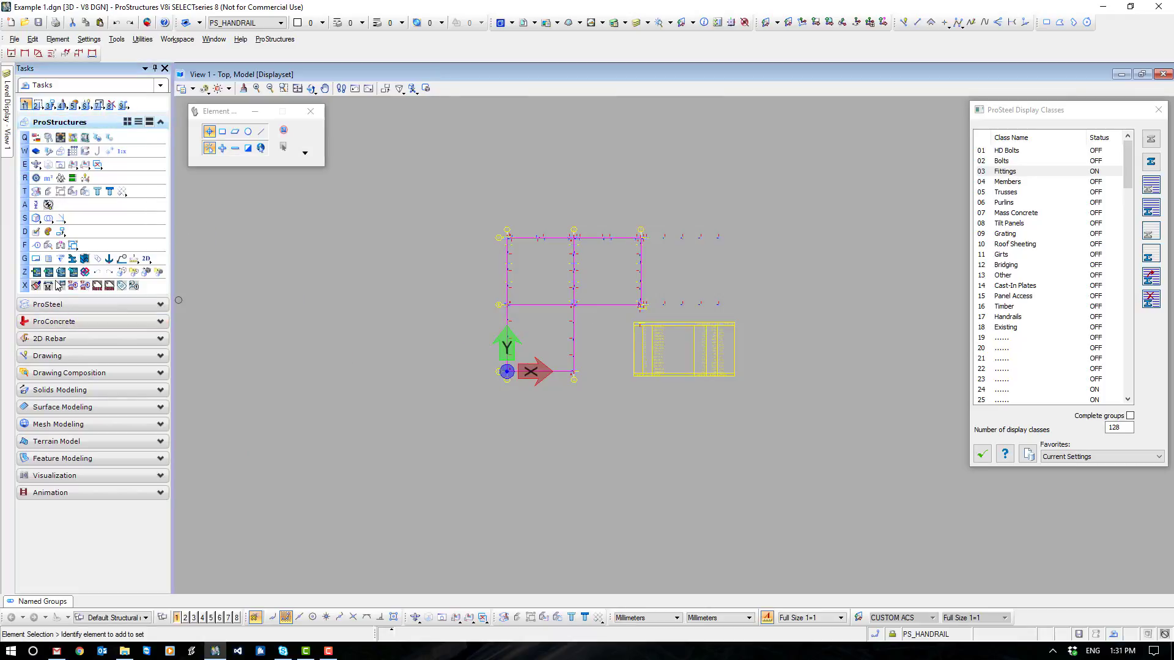
left_click(46, 247)
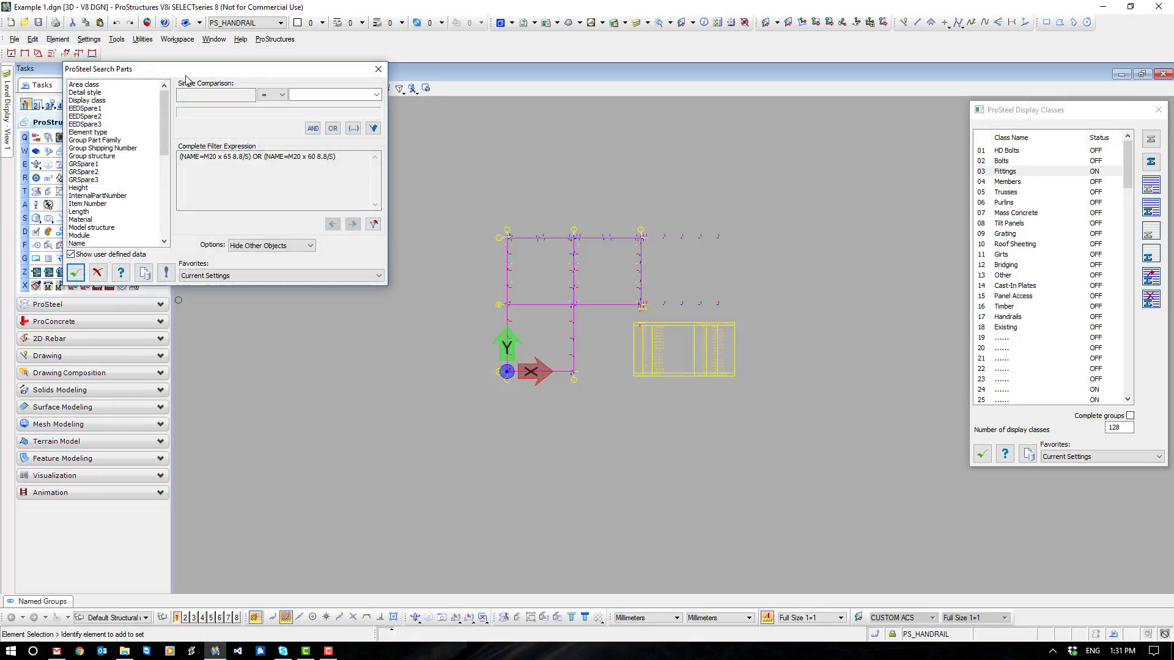
left_click_drag(195, 71, 346, 241)
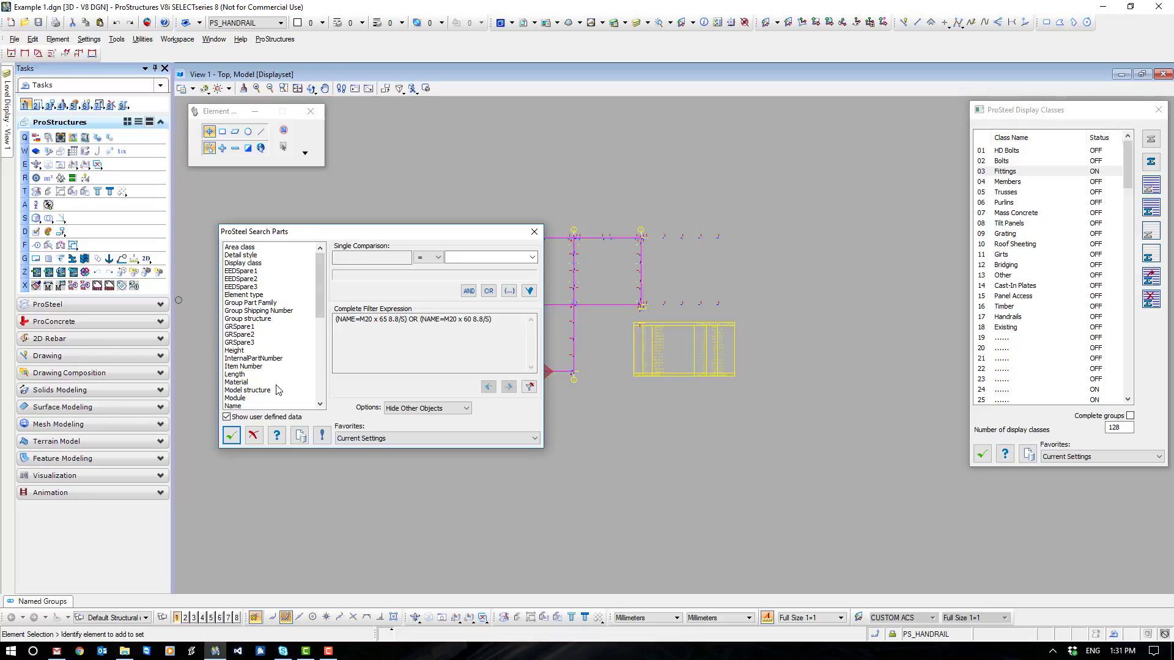
- Read the model's part properties into the search and set the single comparison to Name = 100x10FL
left_click(532, 257)
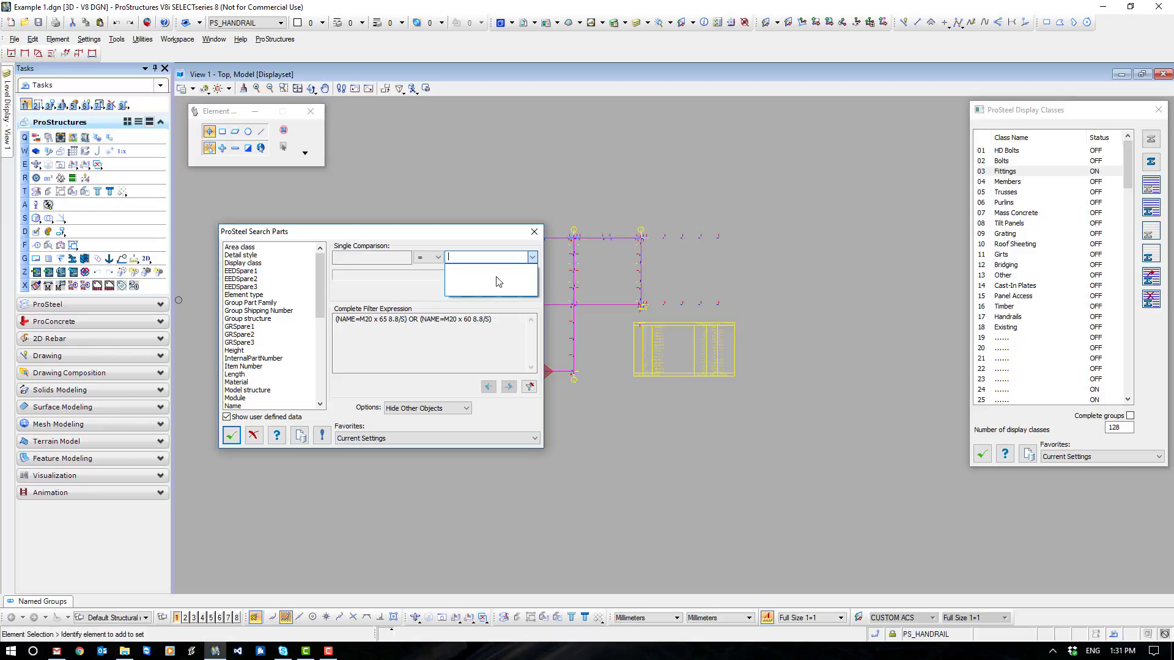
left_click(339, 408)
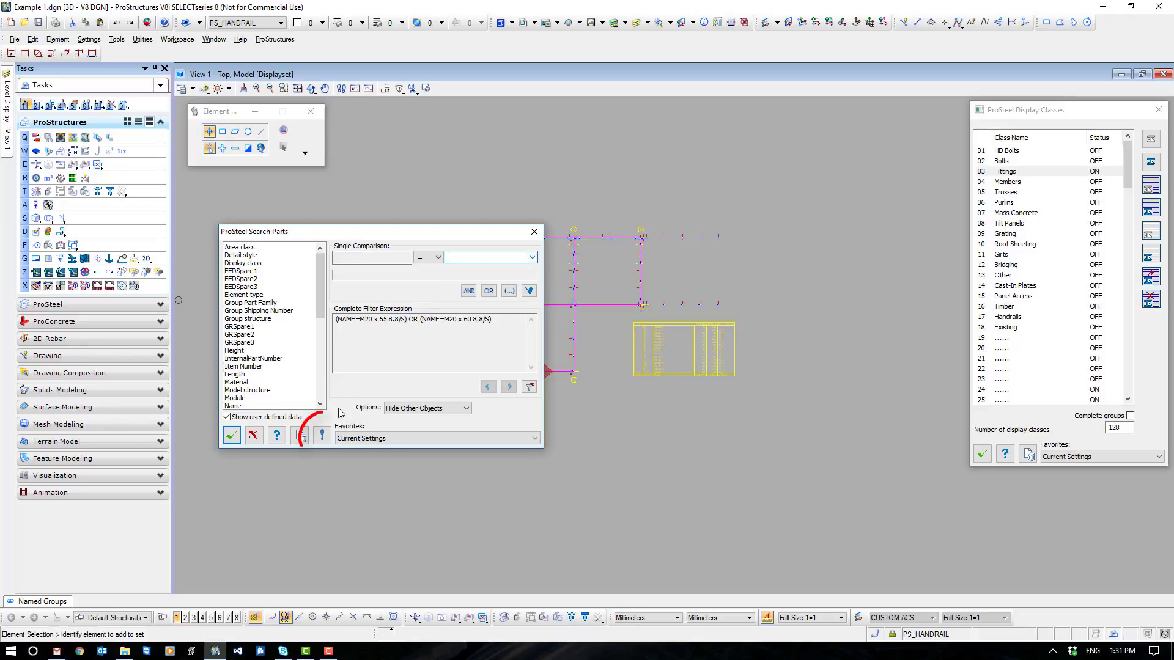
left_click(323, 436)
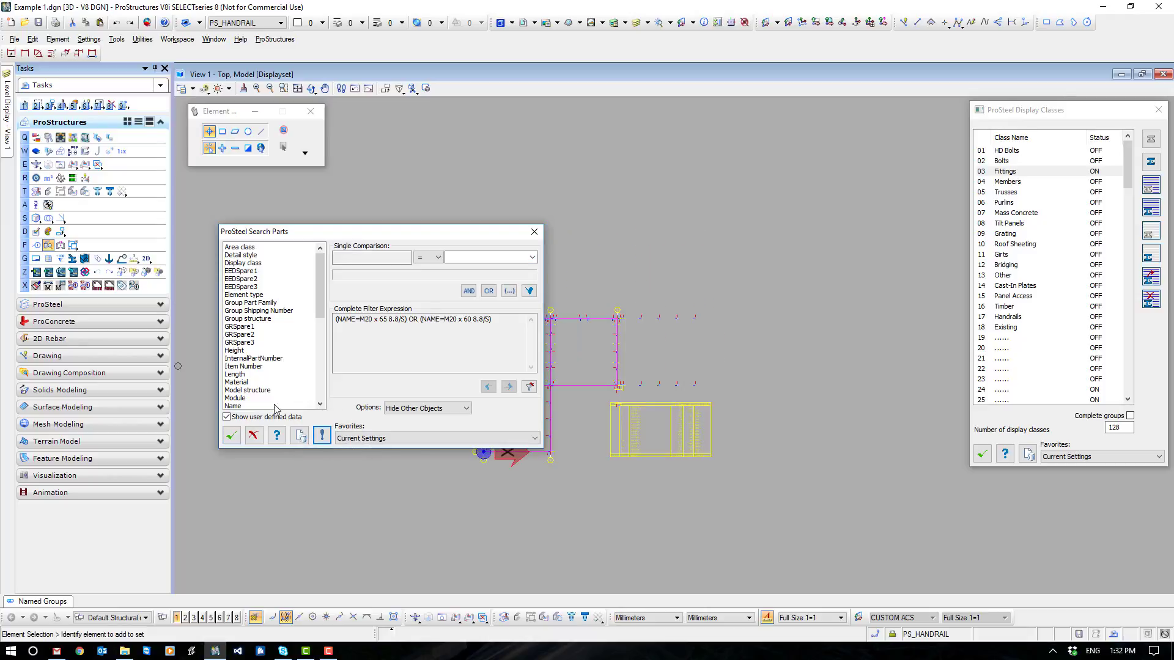
left_click(236, 406)
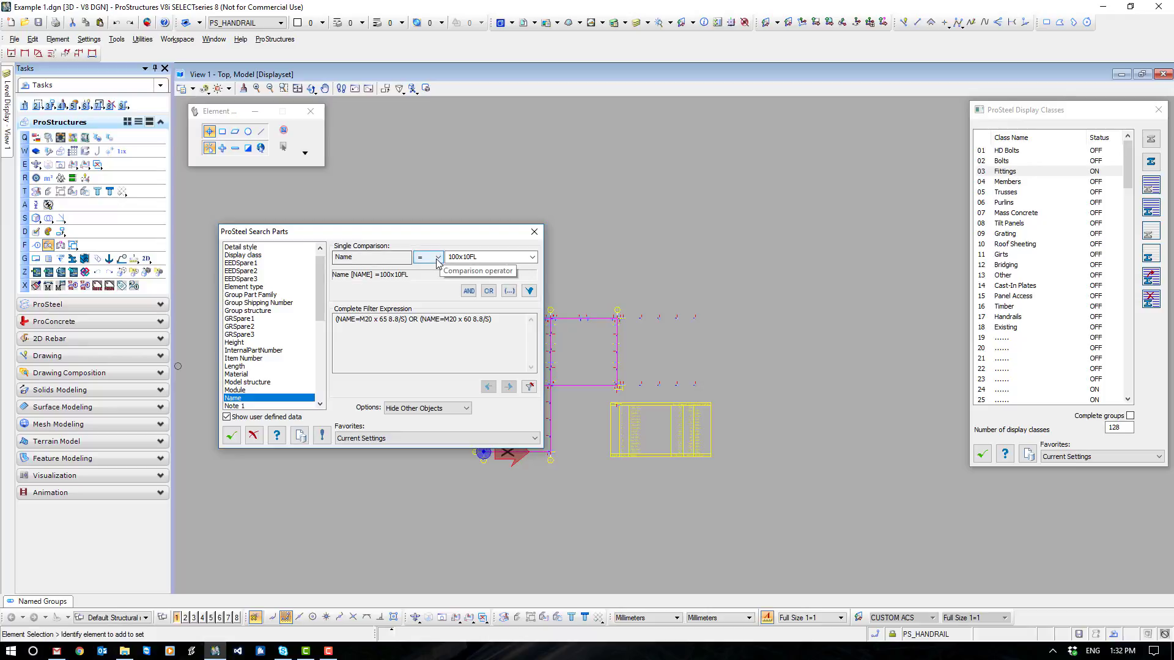
left_click(533, 257)
left_click(478, 269)
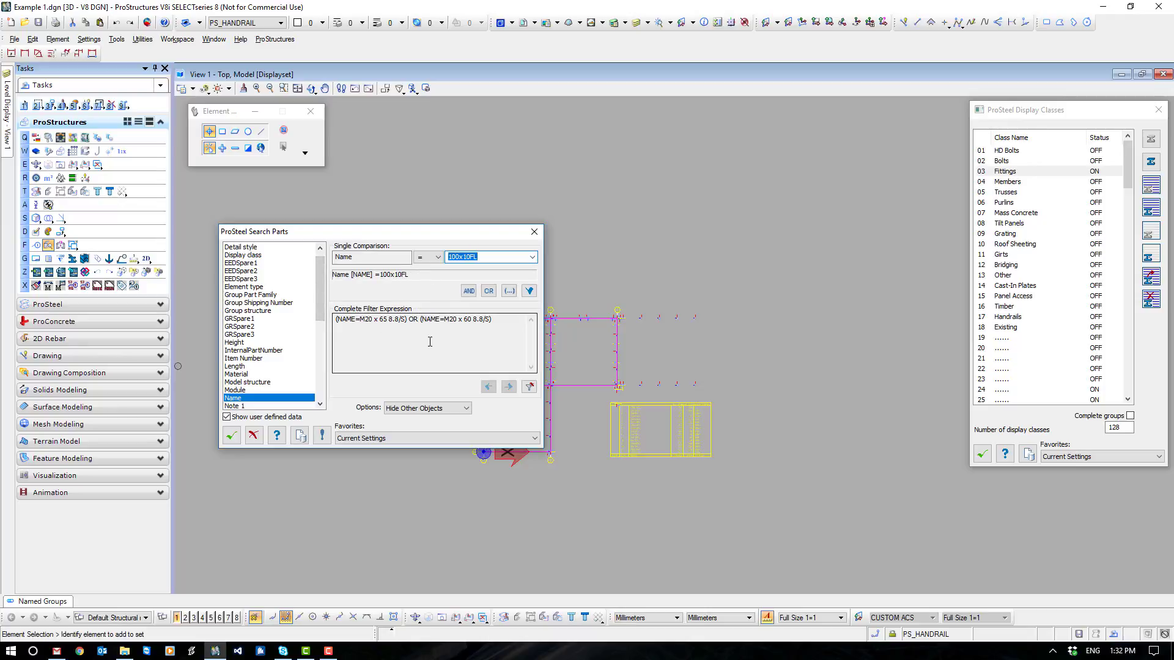
- Clear the existing bolt conditions and add NAME=100x10FL to the complete filter expression
left_click(530, 387)
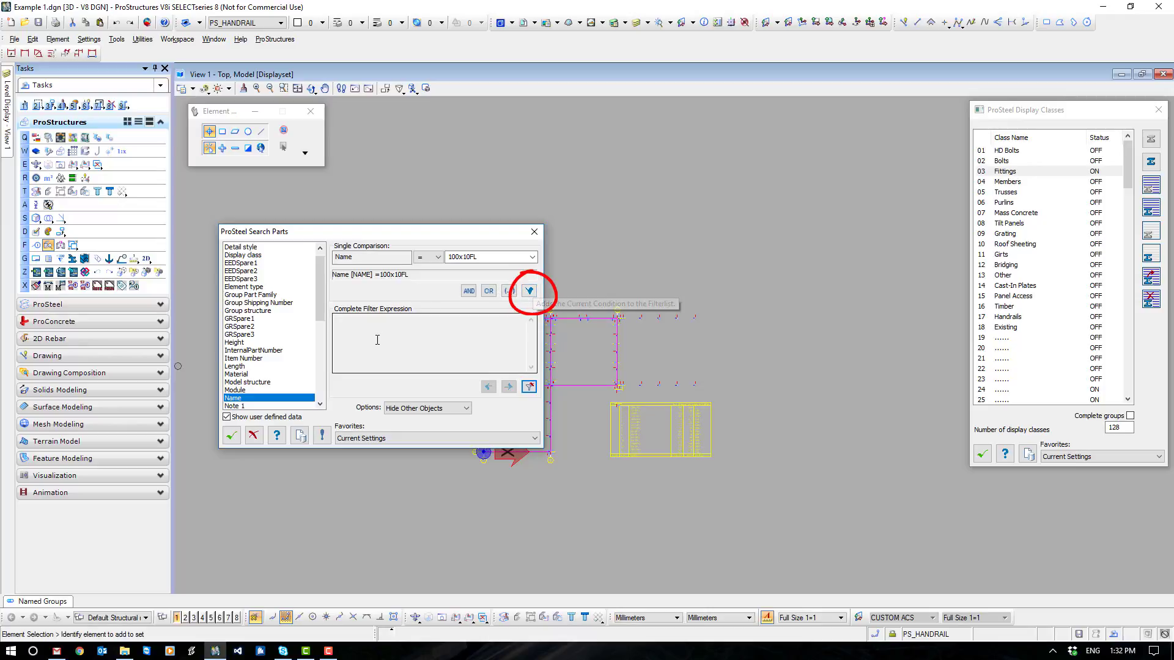
left_click(529, 291)
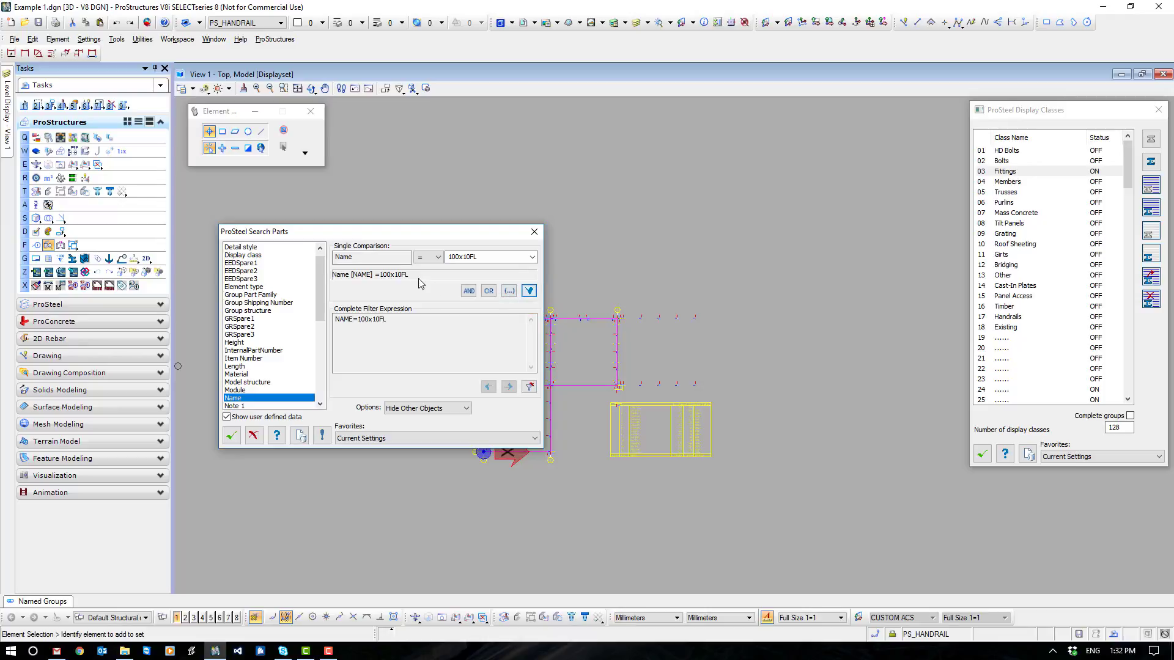
left_click_drag(392, 319, 335, 320)
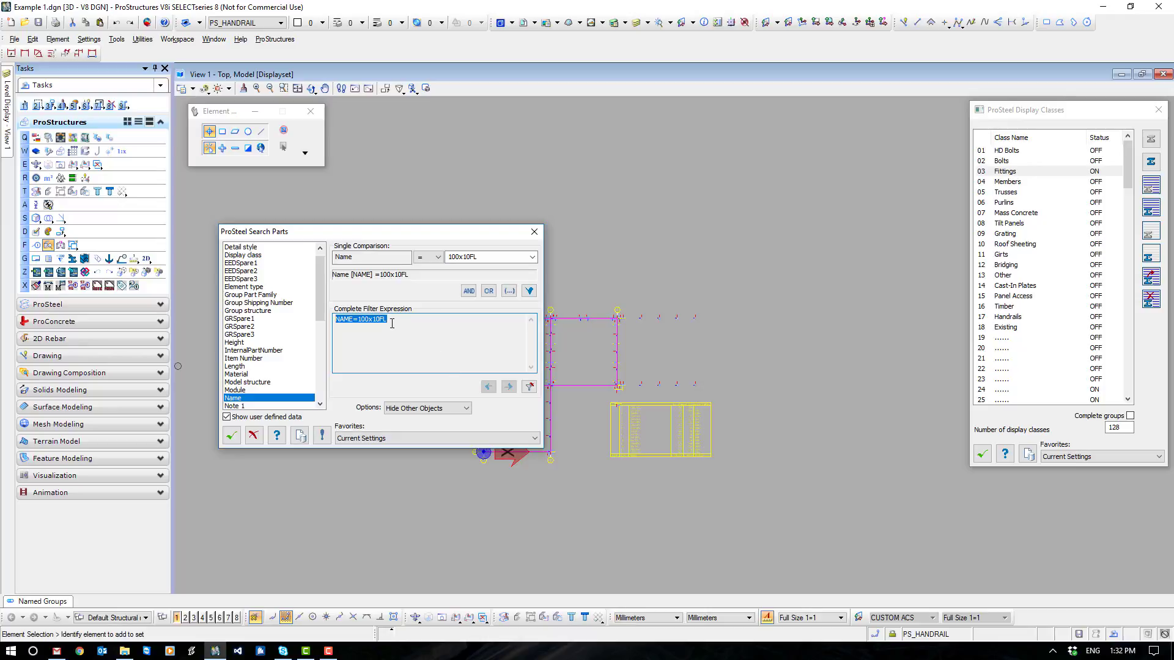
- Run the part search on the entire model with the Hide Other Objects option
left_click(451, 409)
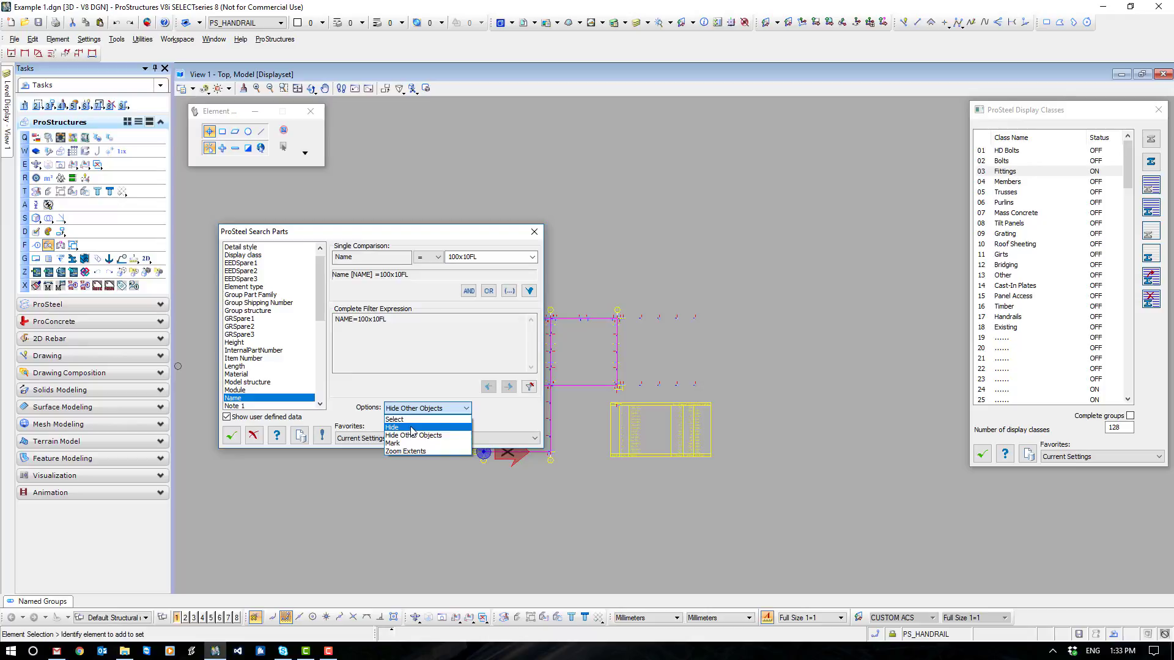
left_click(450, 436)
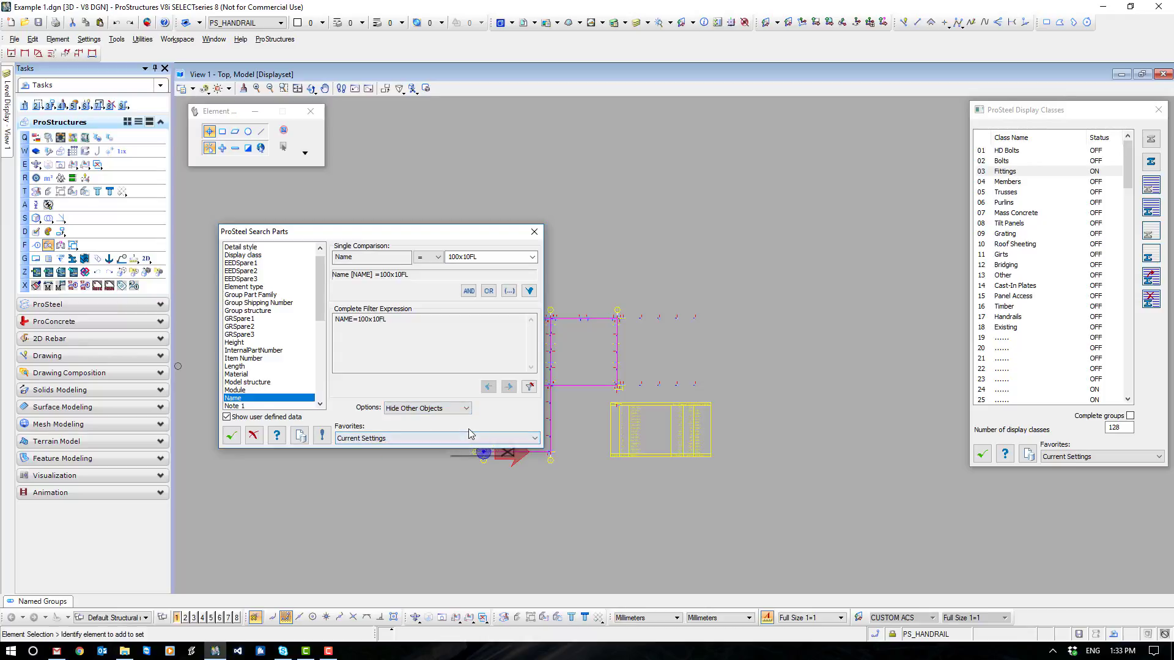
left_click(229, 437)
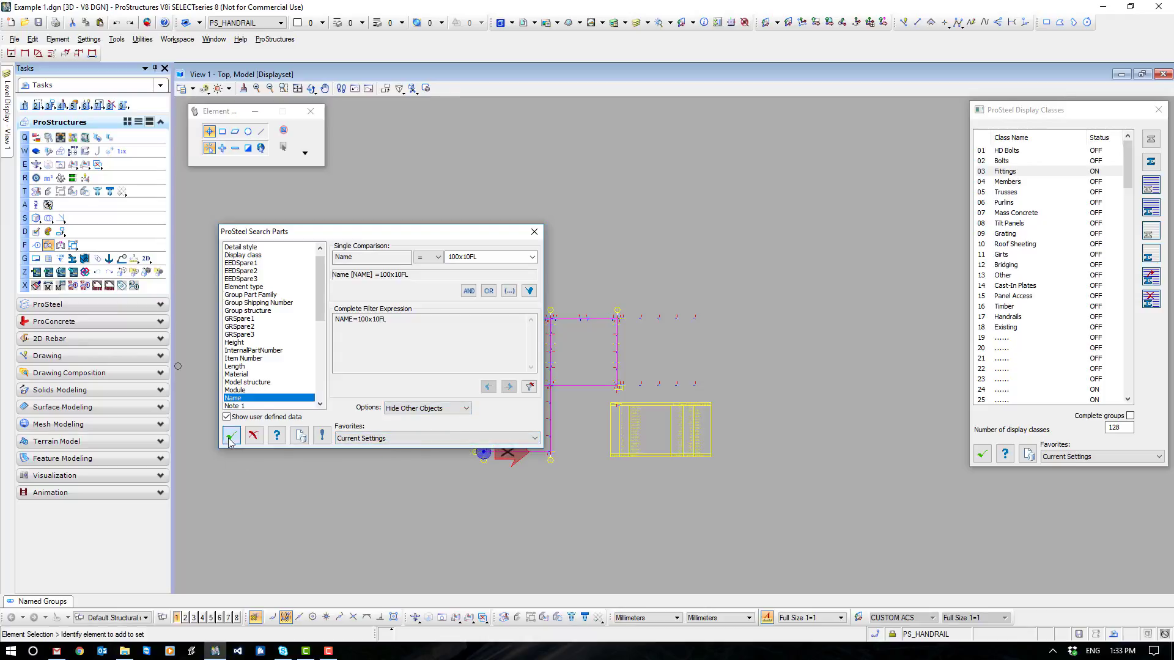
left_click_drag(421, 280, 805, 477)
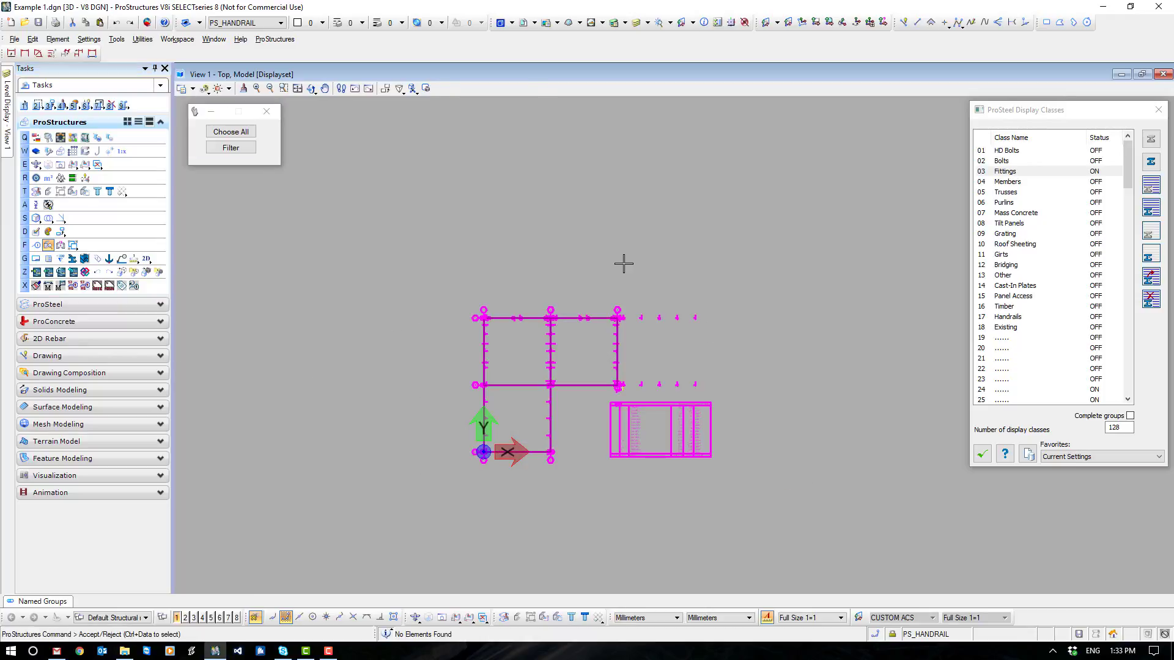
right_click(623, 264)
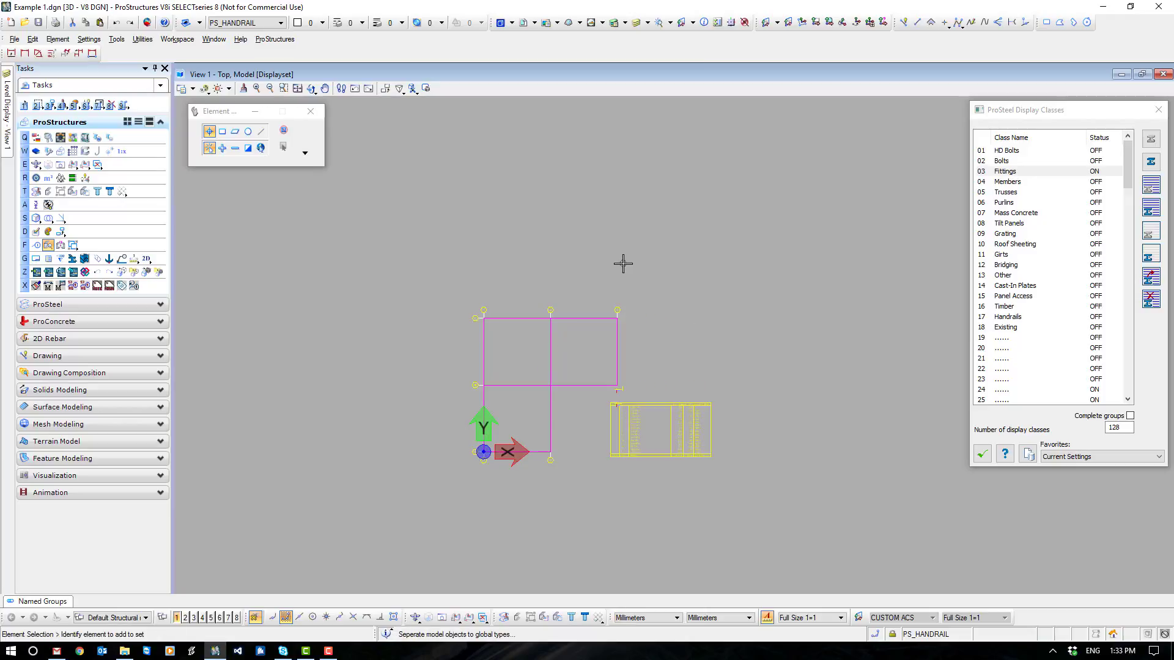
- Check the partlist data in the PS Properties of the isolated 100x10FL plate at the corner of the partlist table
middle_click_drag(648, 483, 602, 385, "shift")
scroll(633, 425, "up", 5)
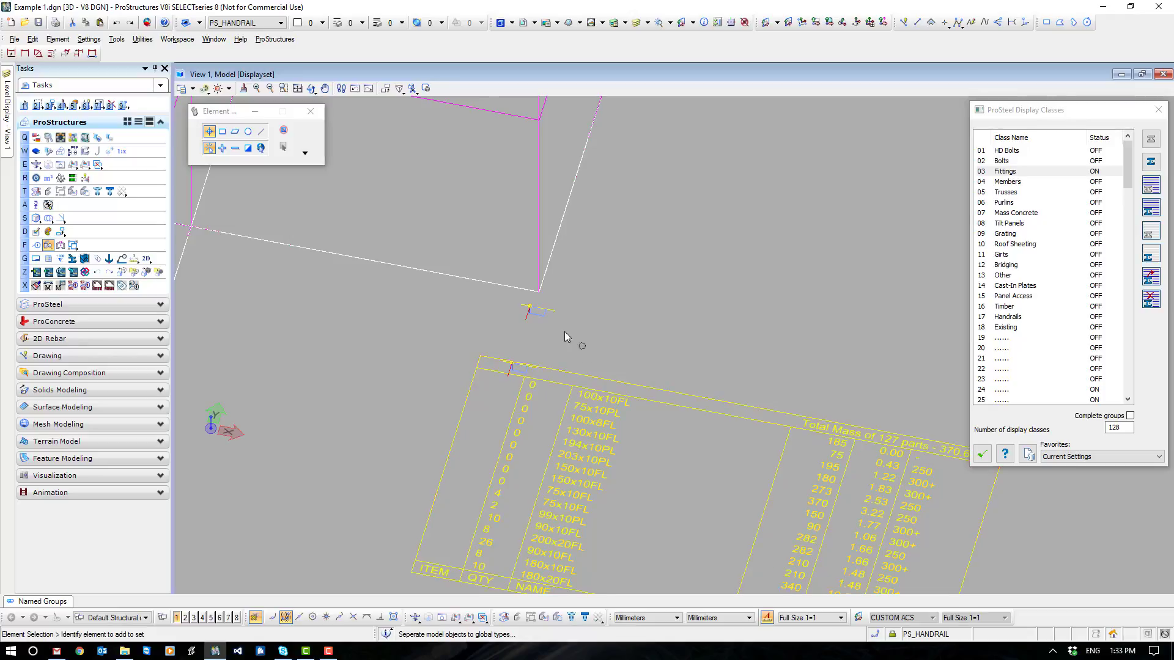
middle_click_drag(552, 331, 618, 316)
left_click(579, 355)
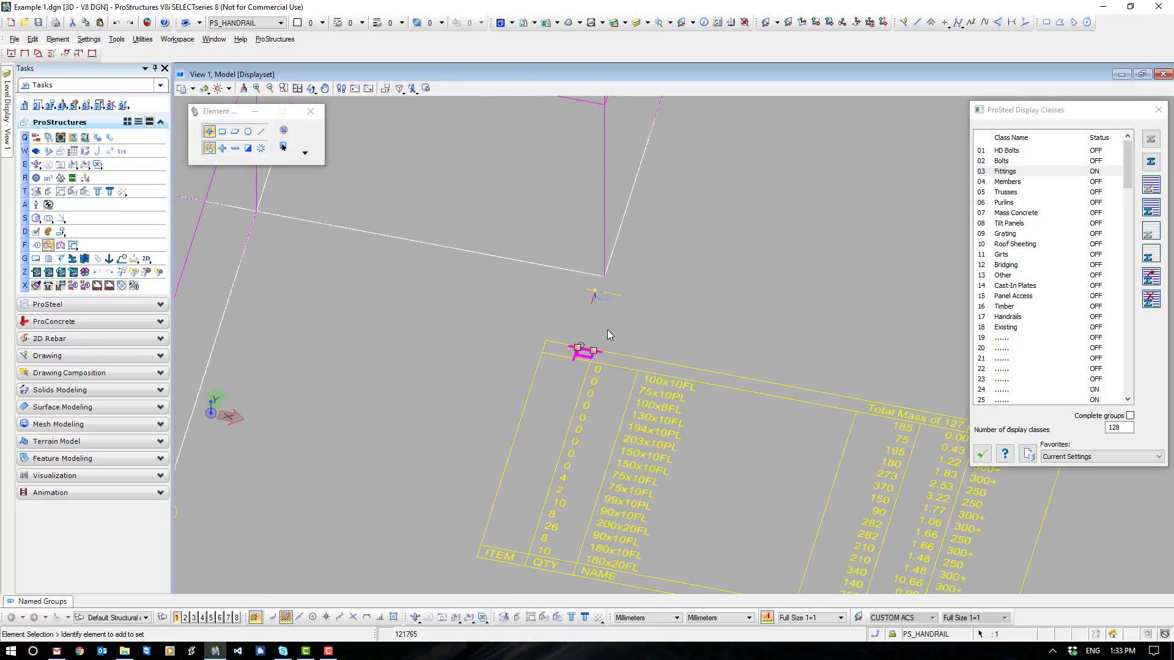
scroll(601, 361, "up", 4)
right_click(611, 283)
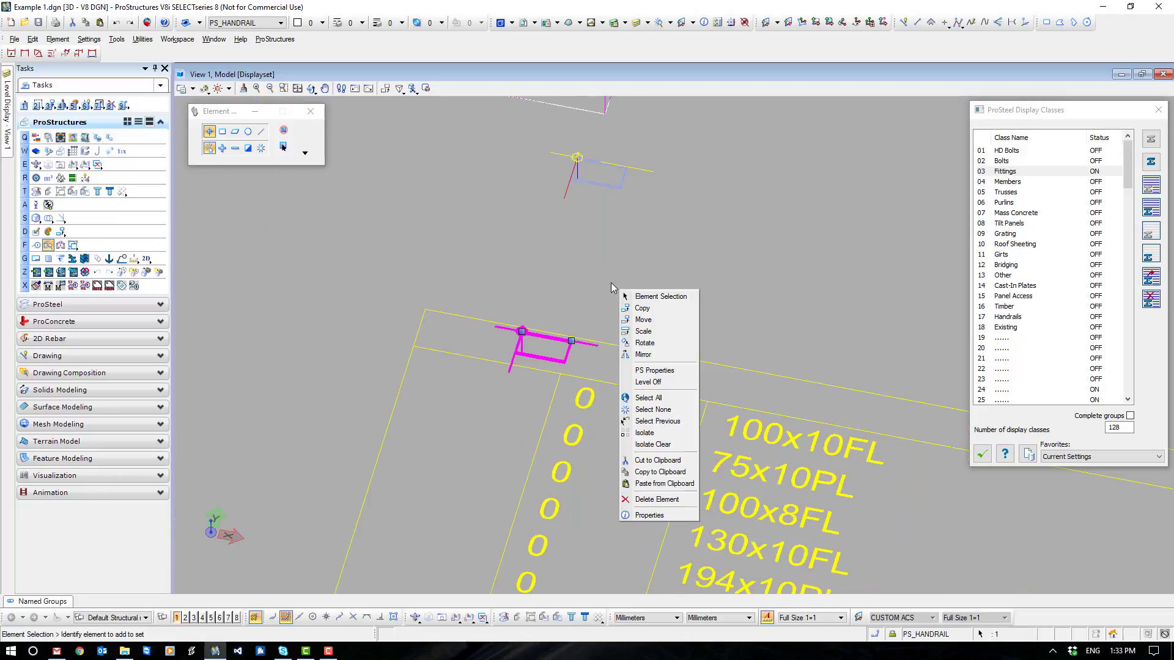
left_click(657, 371)
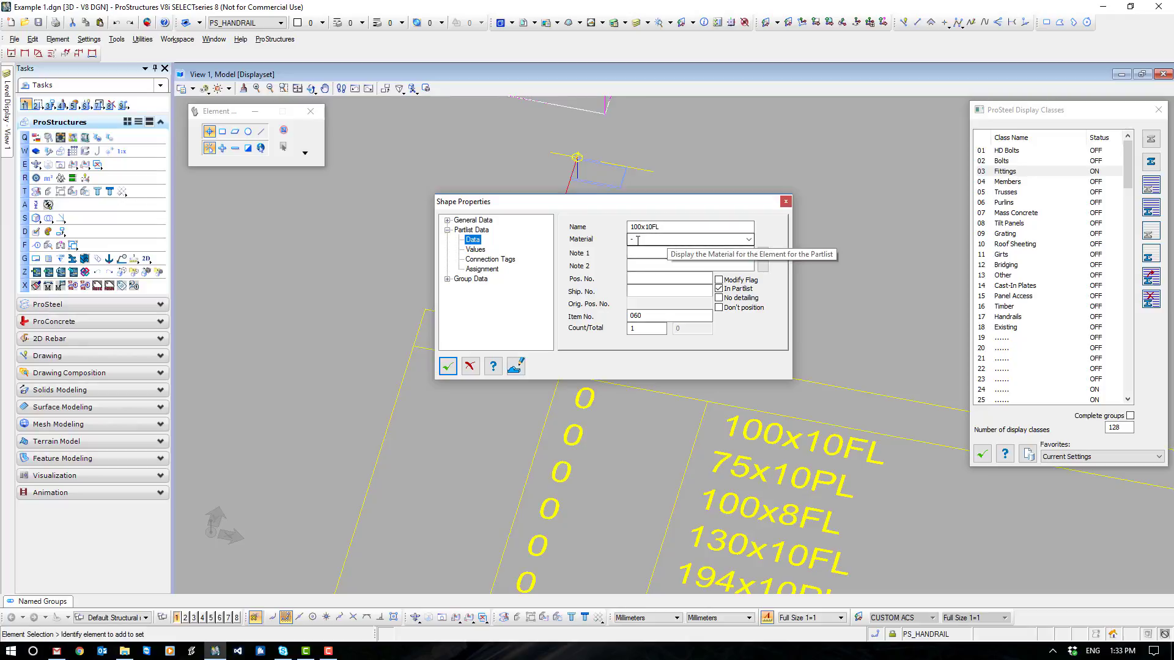
left_click(447, 367)
- Set the material of both isolated 100x10FL plates to 300+ and check the data of the plate farther from the table
left_click_drag(437, 125, 782, 372)
right_click(681, 226)
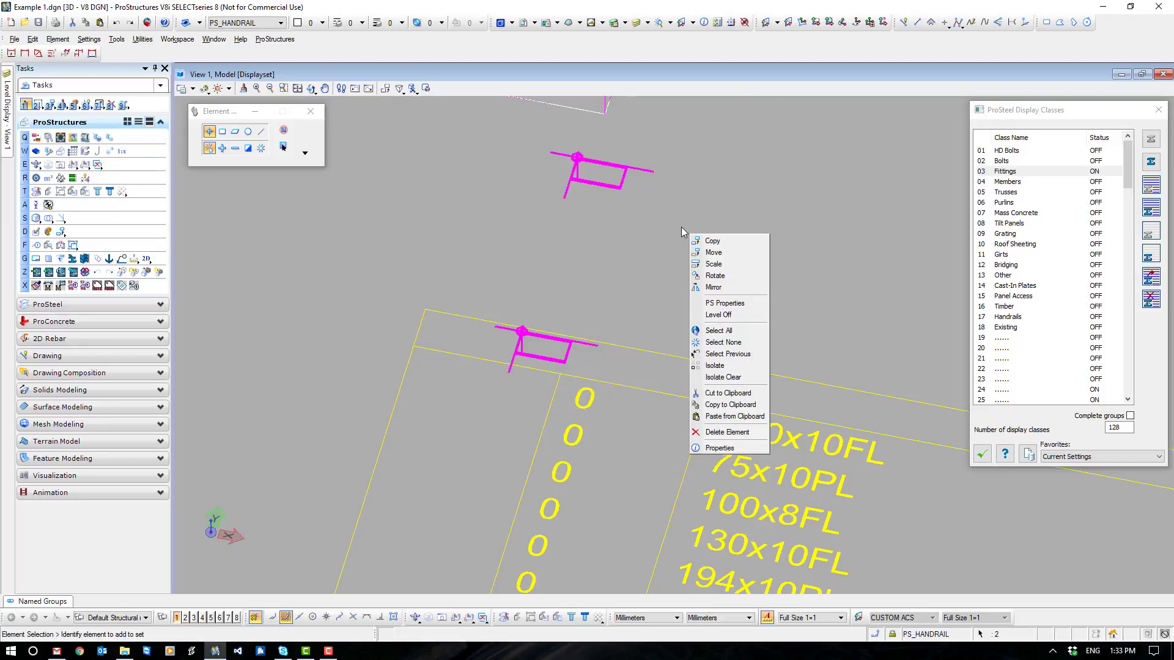
left_click(741, 304)
left_click(749, 239)
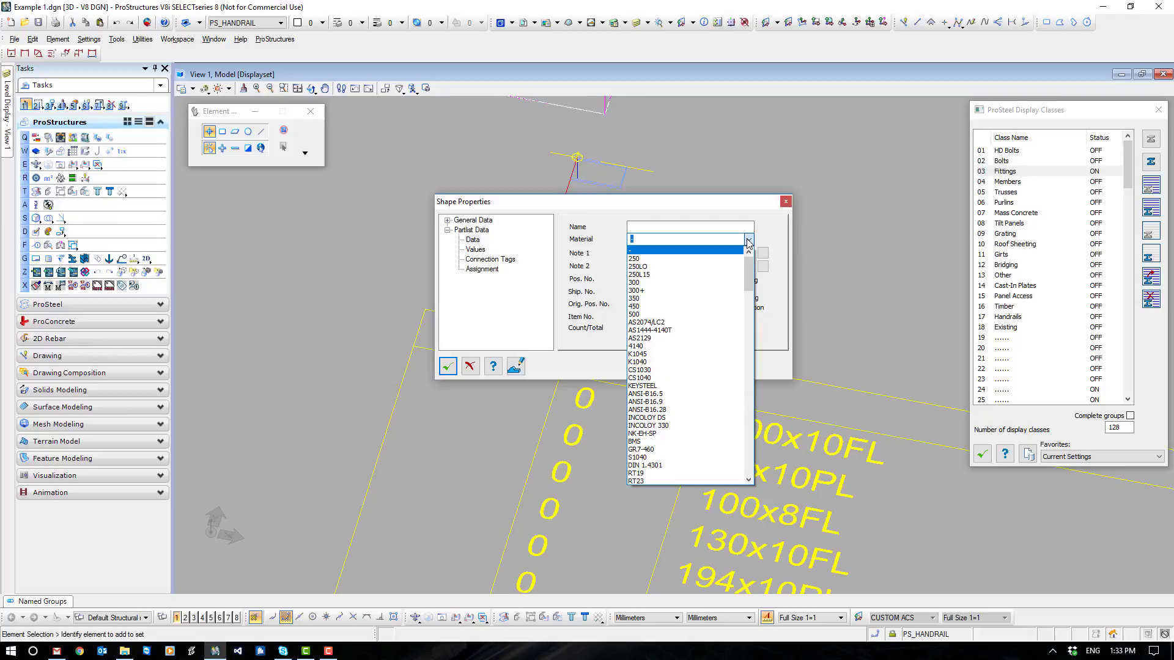
left_click(644, 291)
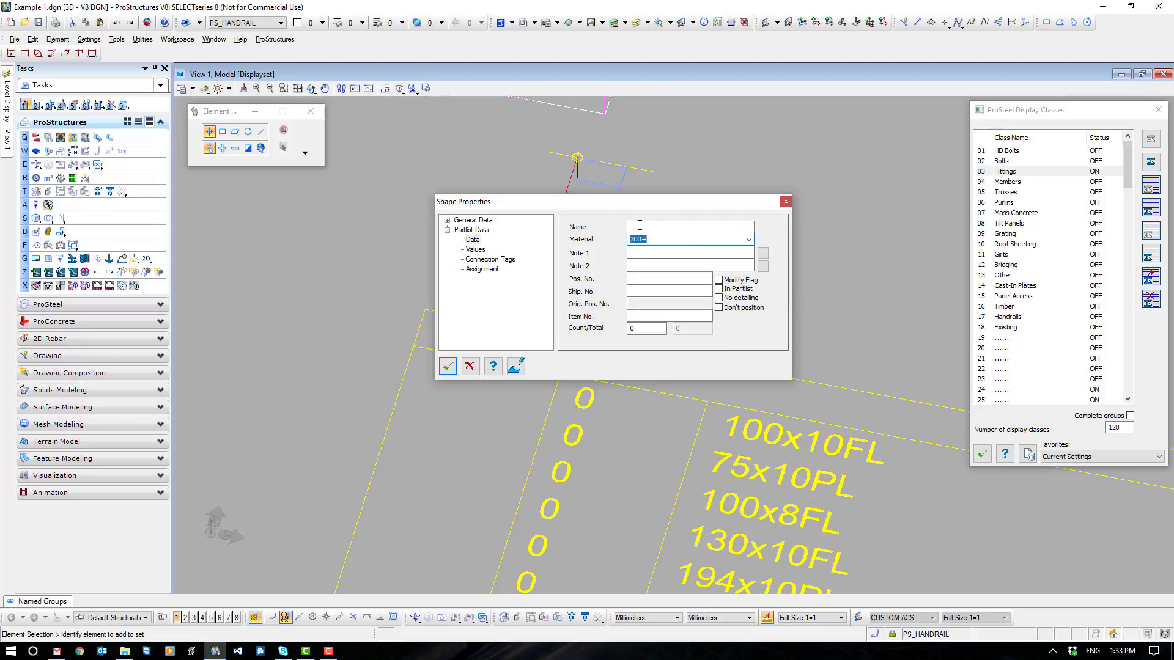
left_click(447, 366)
double_click(598, 183)
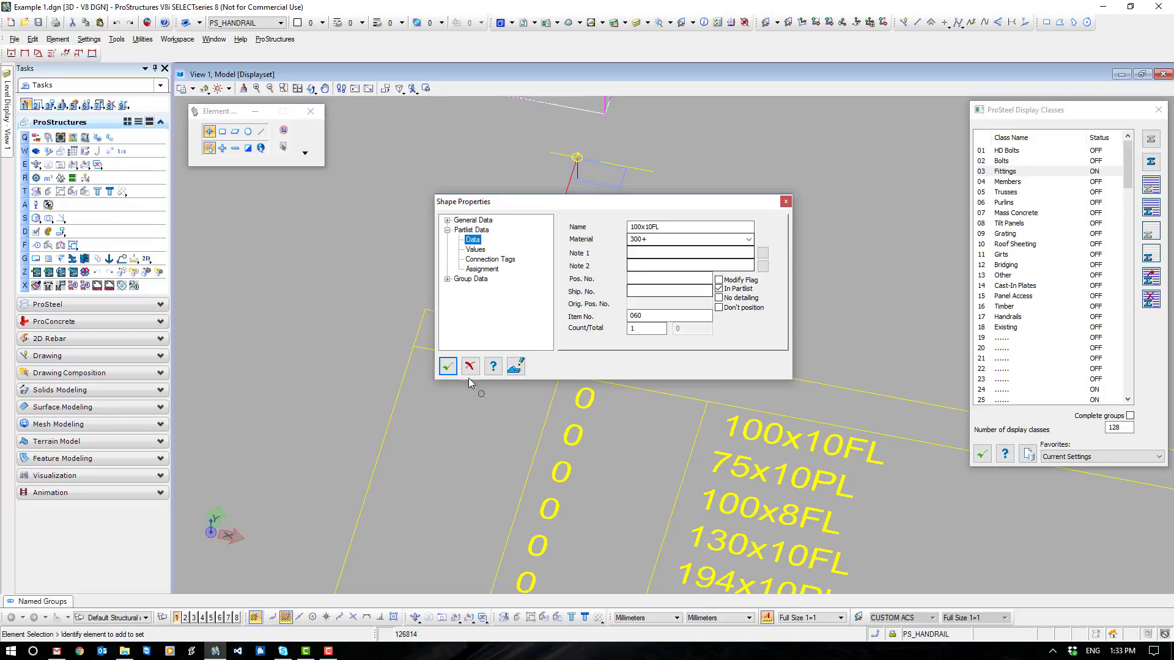
left_click(447, 366)
- Delete the outdated fittings partlist table and regenerate the model to bring back the hidden fittings
scroll(581, 448, "down", 5)
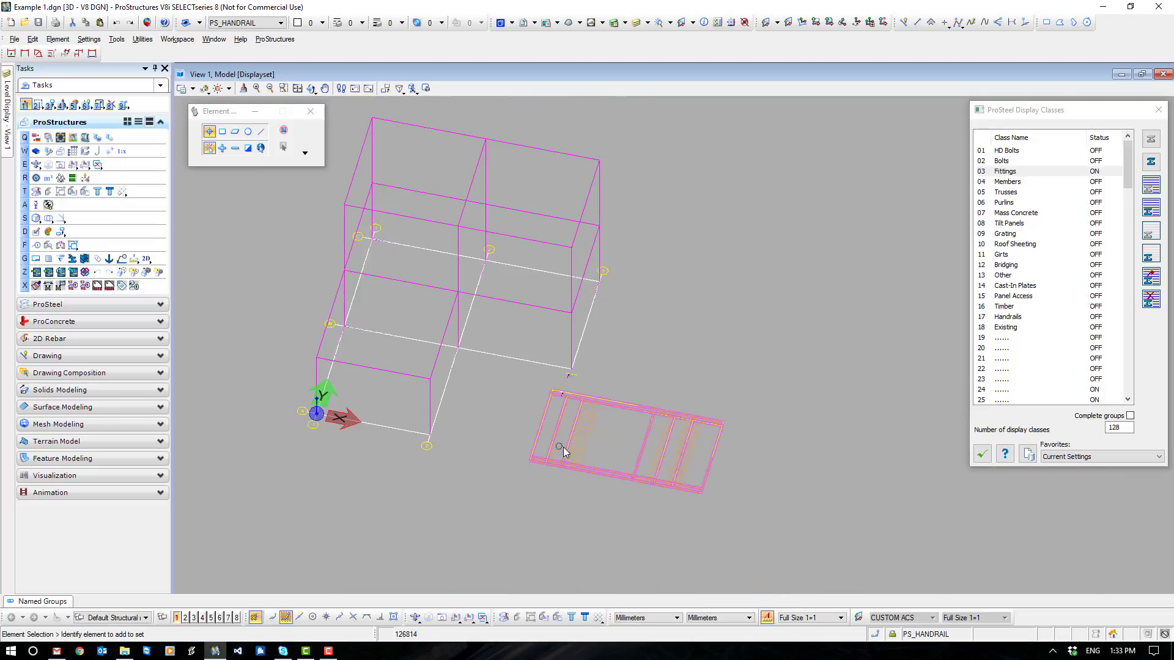
left_click(565, 452)
key("Delete")
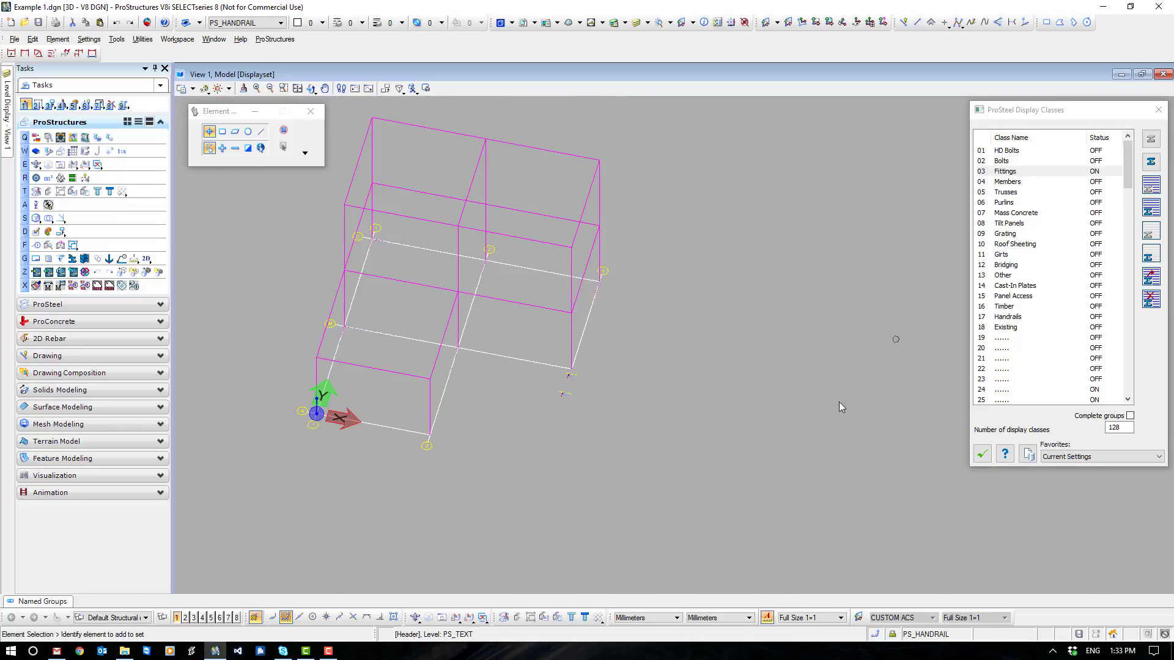
left_click(503, 618)
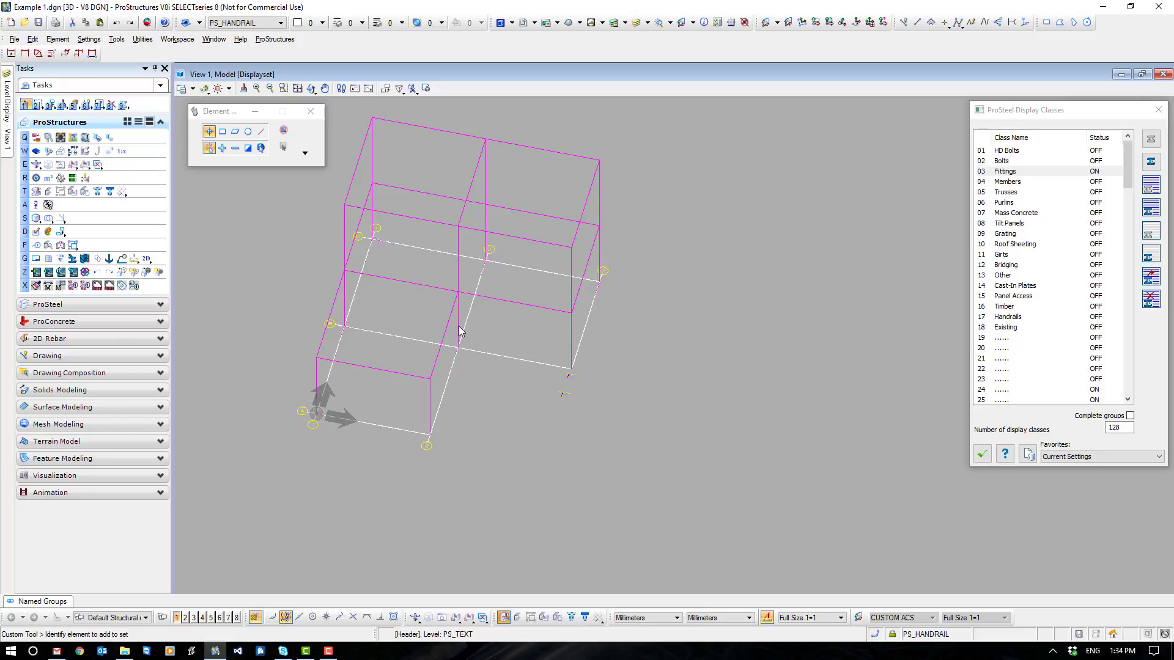
left_click(1009, 171)
left_click(1149, 210)
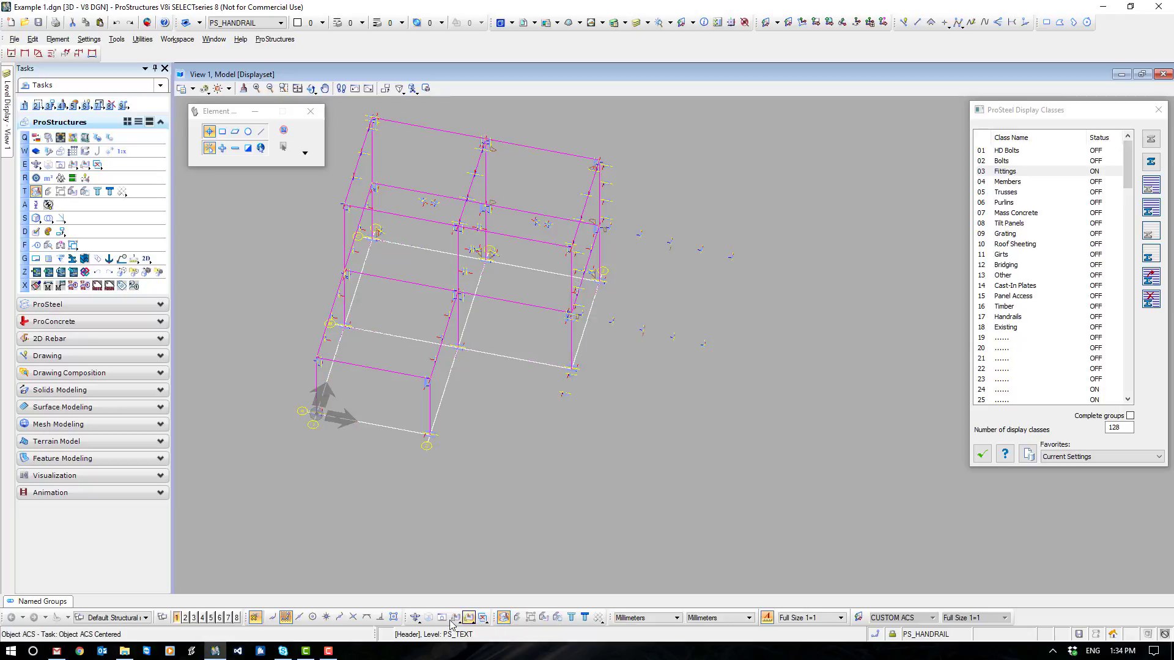
- In top view, insert a drawing partlist of all displayed fittings beside the plan, using Standard/Australian Single with a Bottom Right insertion point
left_click(428, 618)
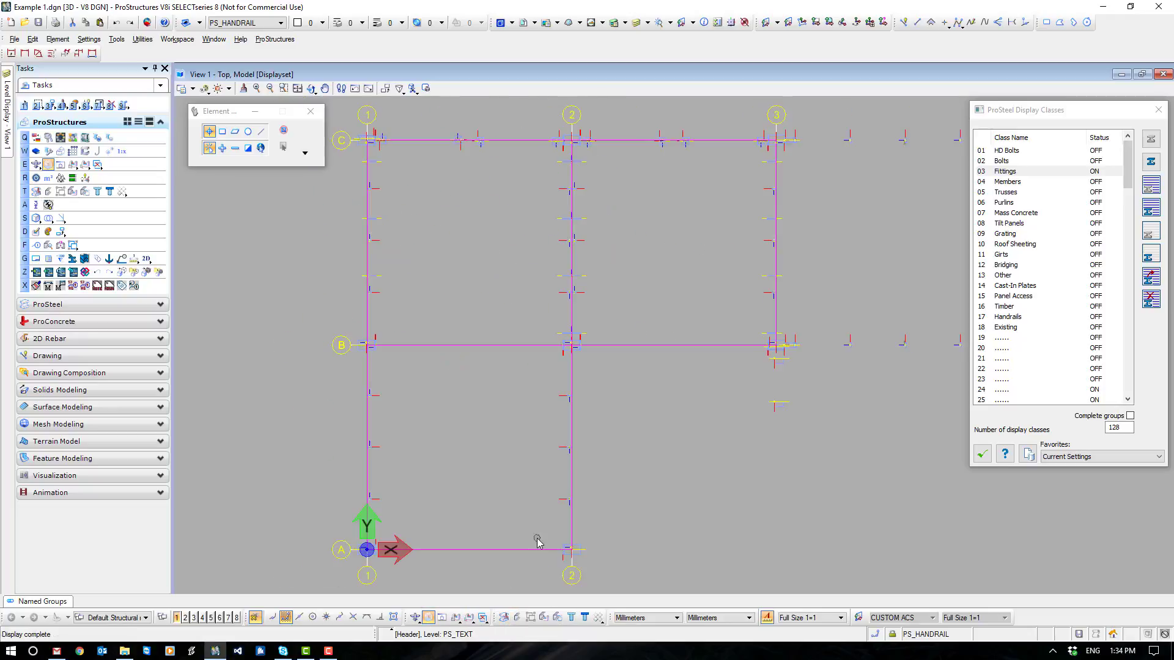
left_click(55, 304)
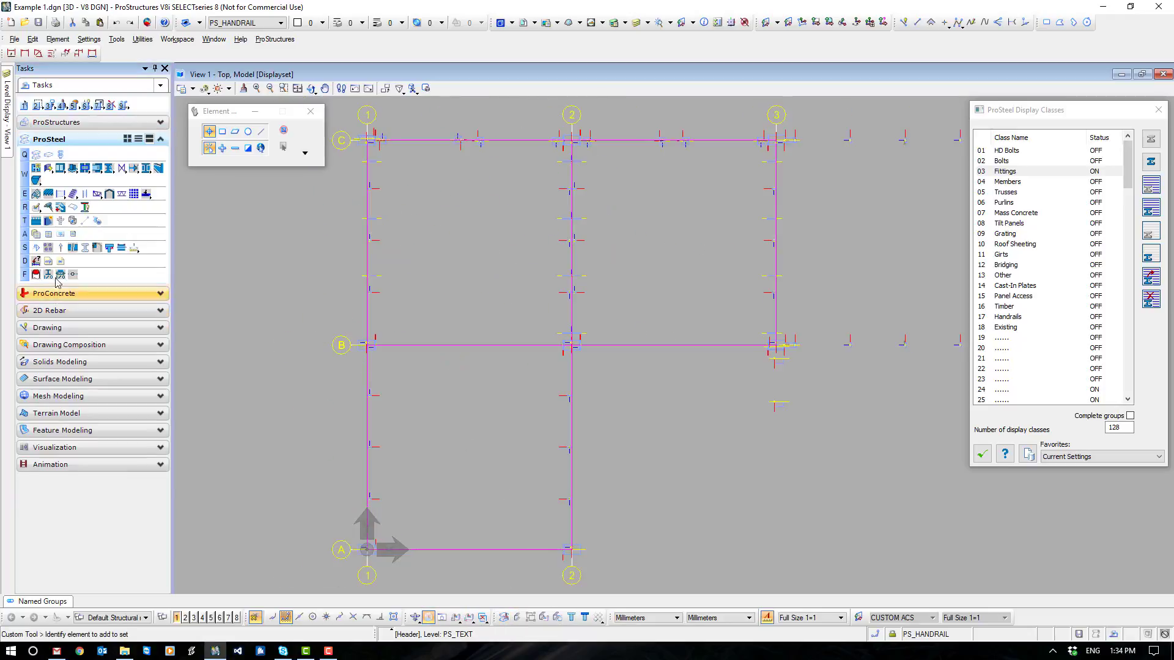
left_click(60, 234)
scroll(345, 299, "down", 2)
left_click_drag(326, 172, 827, 520)
left_click(732, 433)
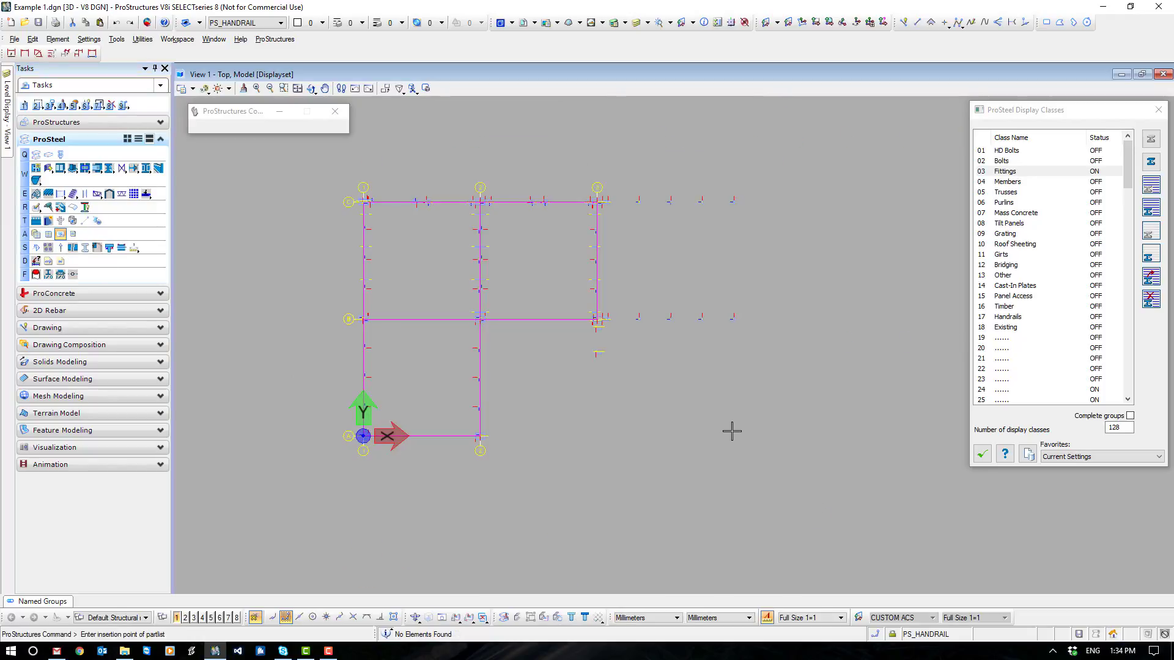
left_click(732, 433)
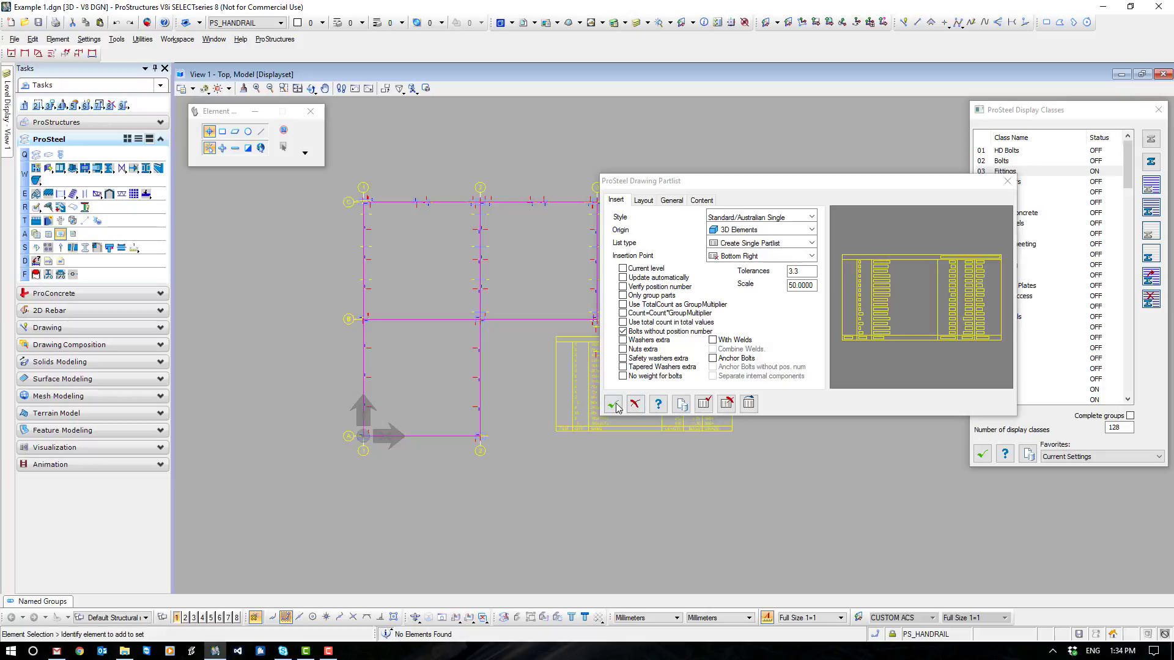
left_click(614, 405)
scroll(638, 382, "up", 3)
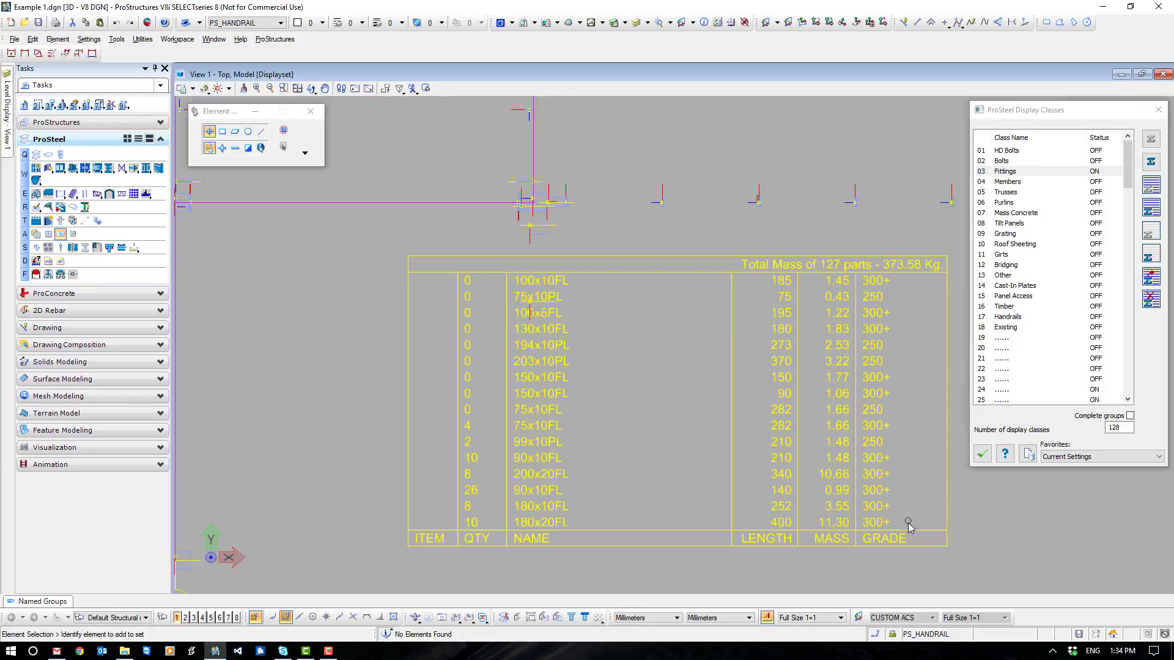
- Delete the newly inserted fittings partlist table from the plan
left_click(574, 501)
key("Delete")
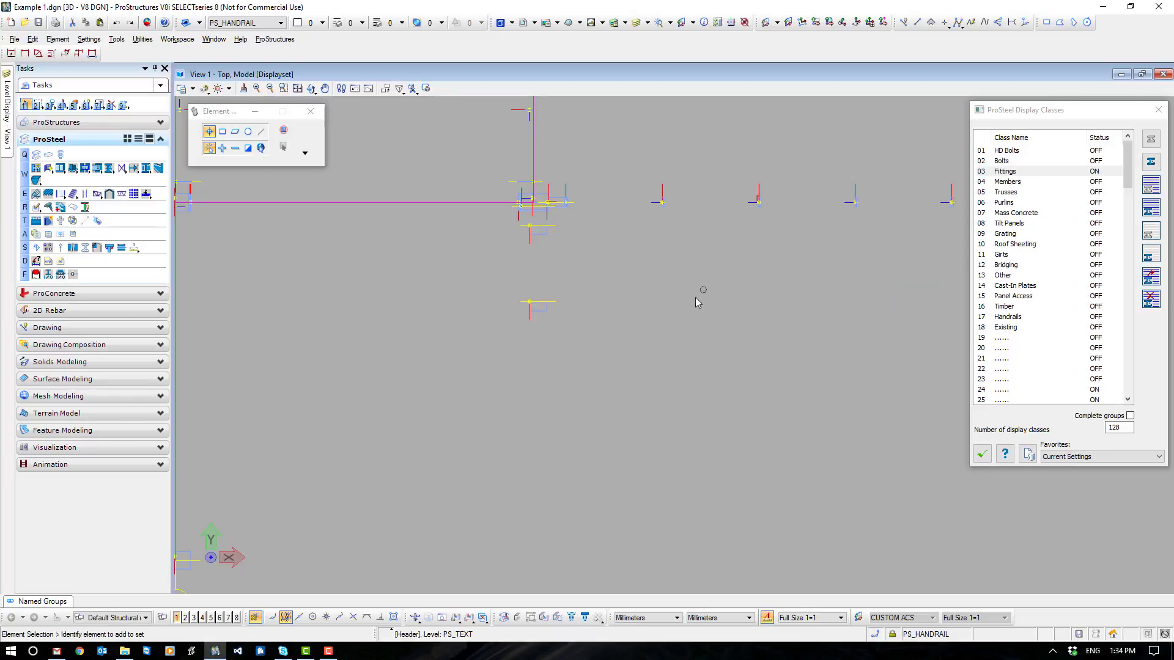
scroll(673, 284, "down", 3)
middle_click_drag(794, 303, 774, 344)
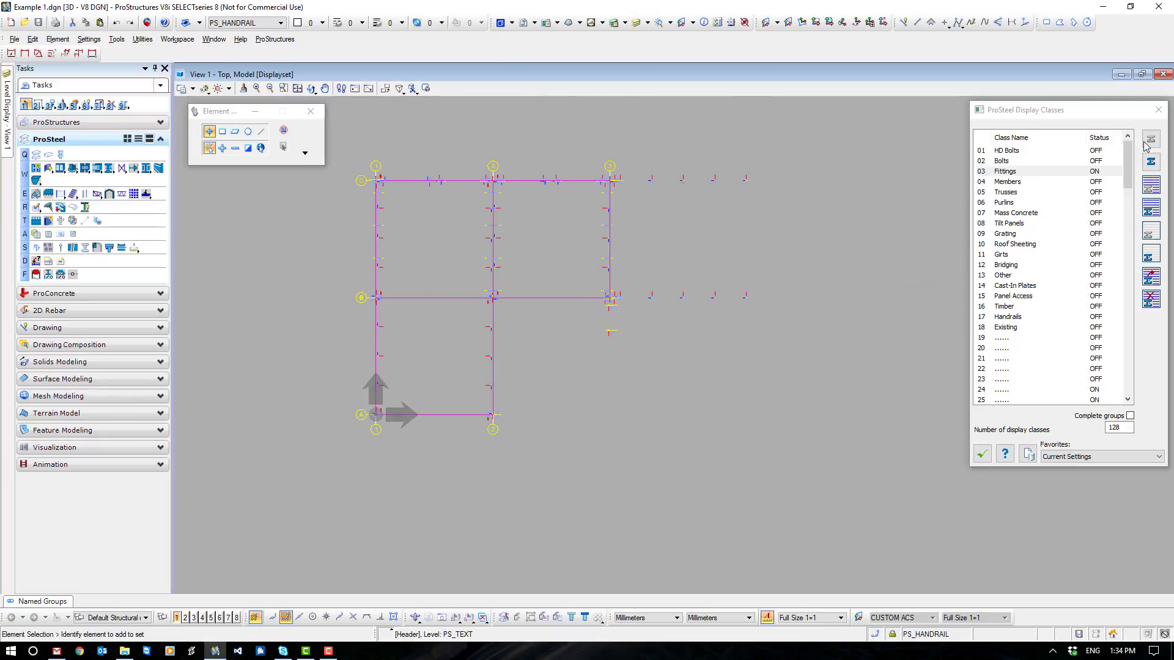
- Turn off the Fittings display class and turn on the Members class
left_click(1091, 172)
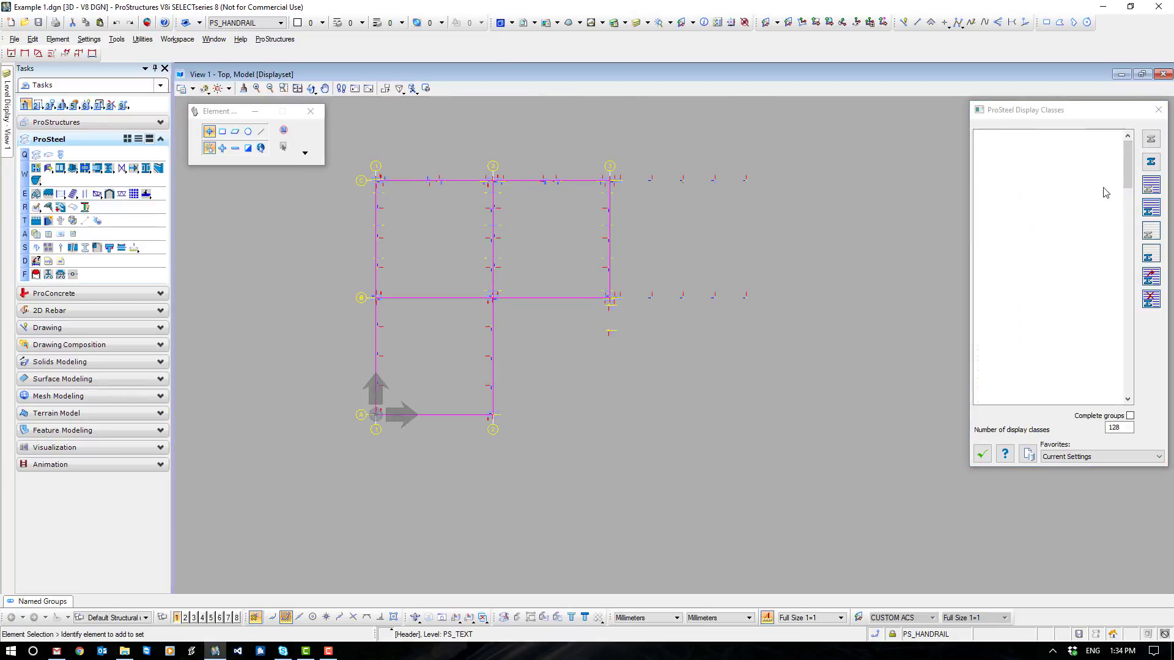
left_click(1096, 182)
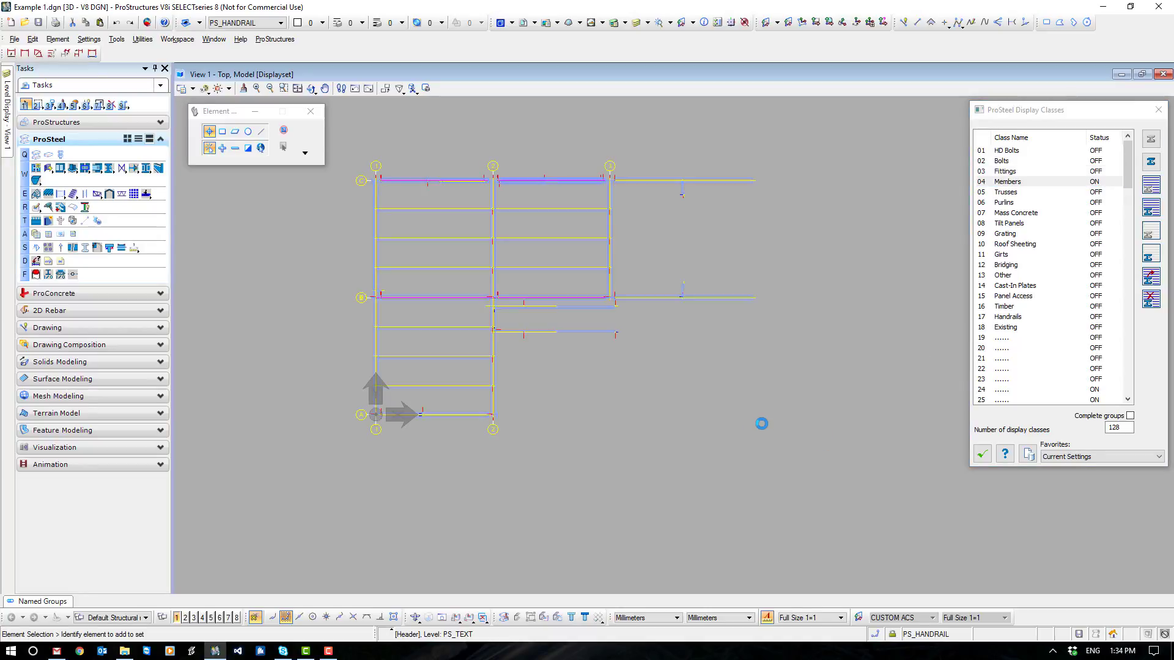
scroll(751, 429, "down", 2)
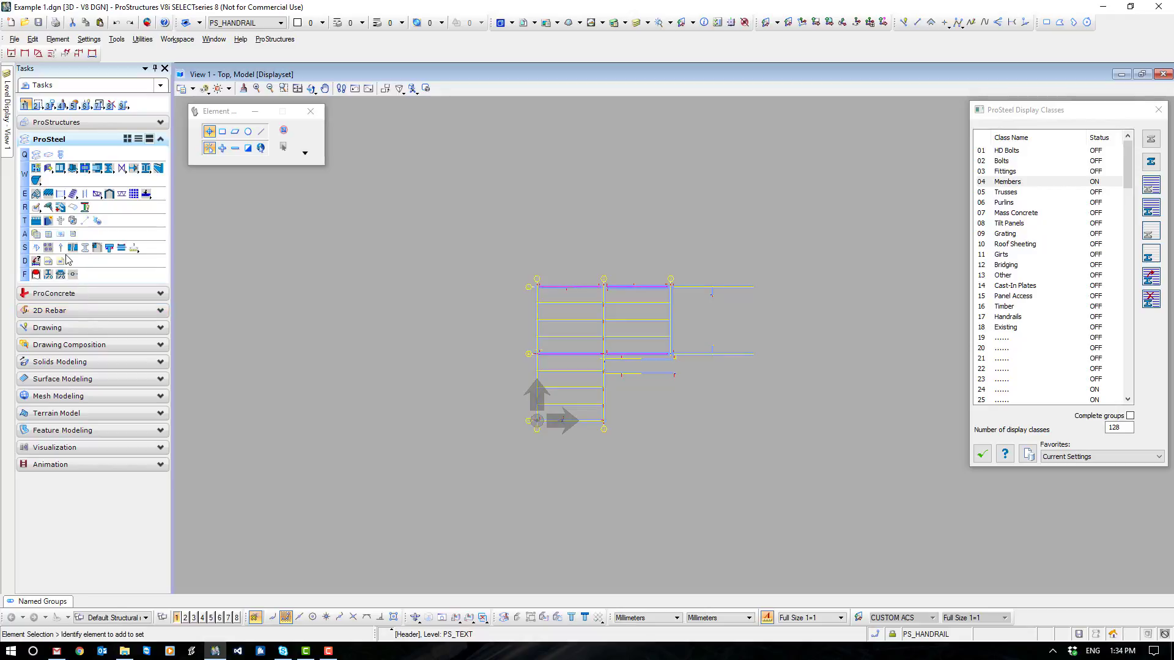
- Insert a drawing partlist of all displayed members beside the plan
left_click(60, 235)
left_click(495, 260)
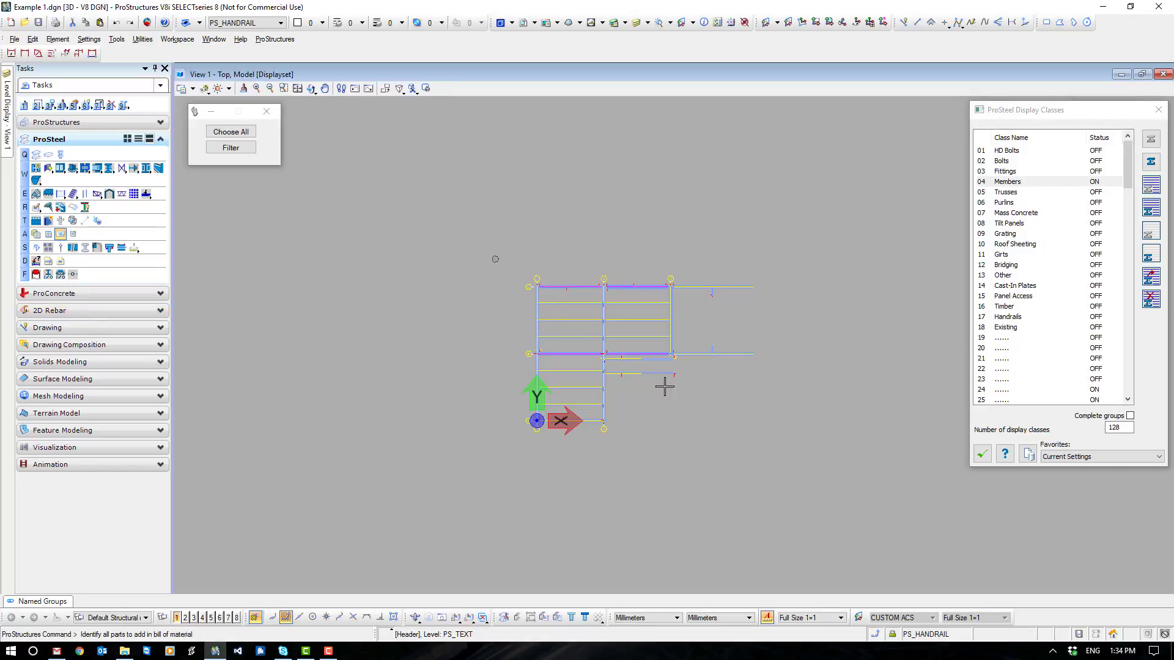
left_click(866, 463)
left_click(758, 425)
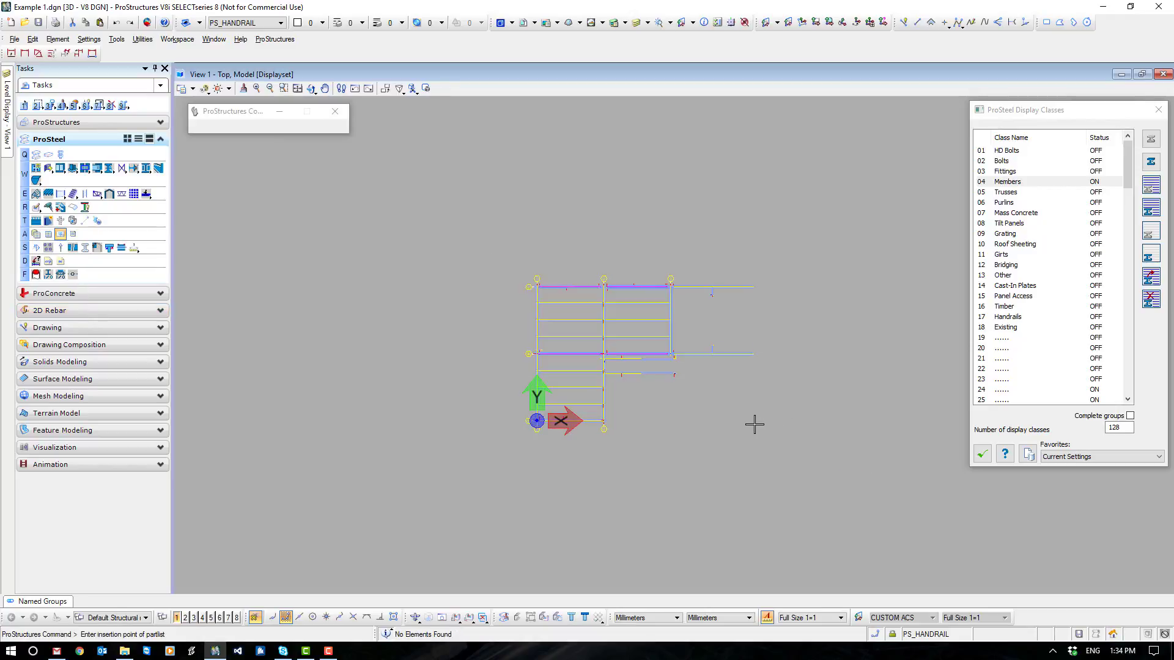
left_click(746, 424)
left_click(613, 405)
- Examine the members partlist for flats, plates and hollow sections, comparing the name and grade of each row
scroll(694, 420, "up", 5)
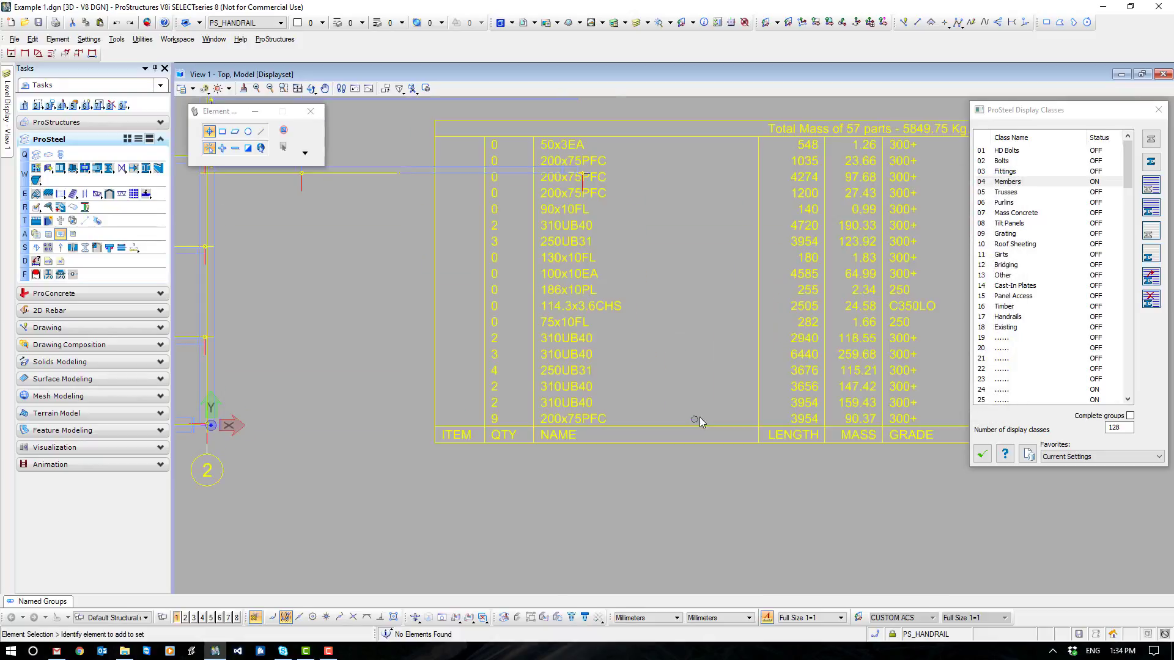
left_click_drag(700, 446, 677, 532)
left_click(670, 310)
middle_click_drag(661, 302, 596, 278)
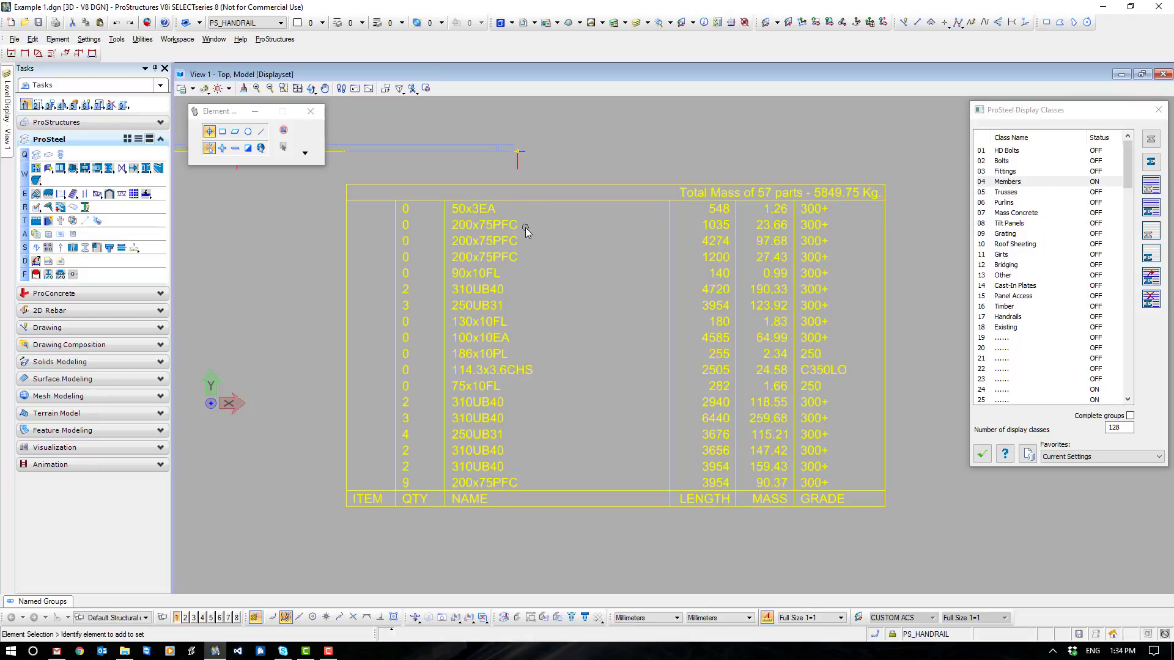
left_click(526, 269)
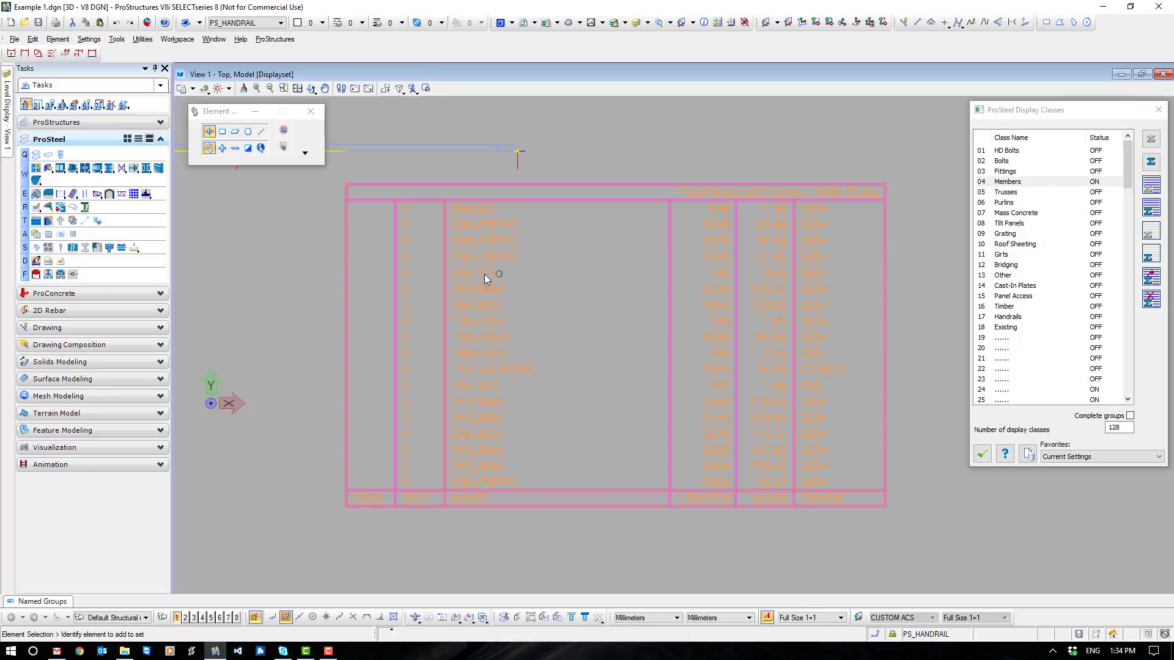
left_click_drag(429, 263, 864, 281)
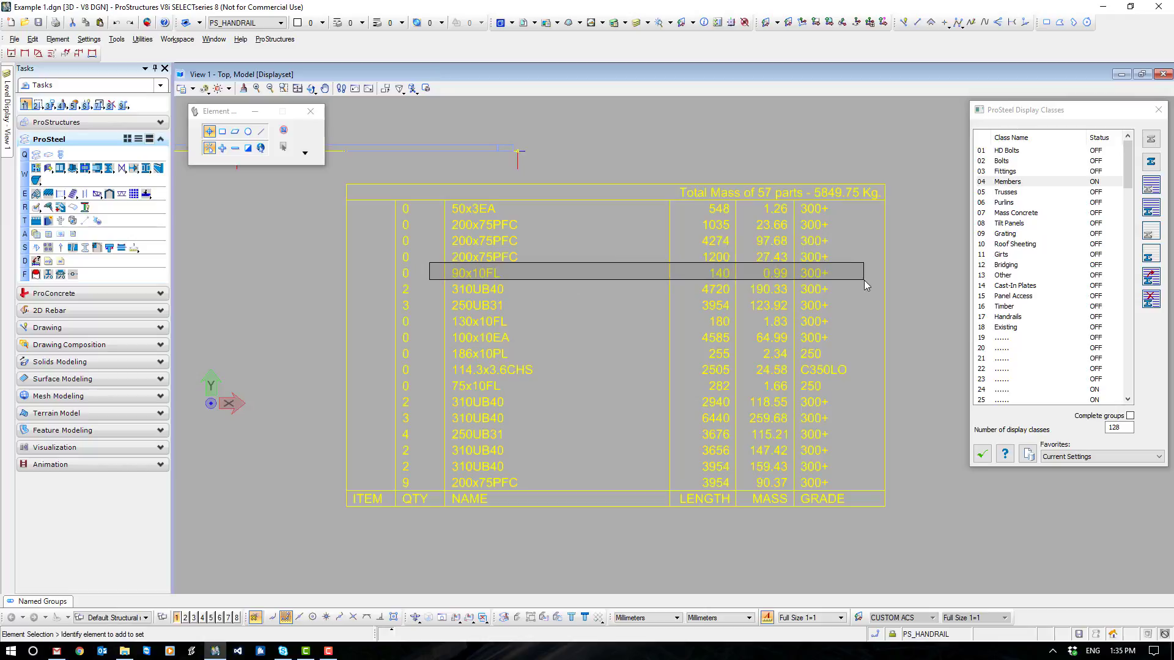
left_click_drag(864, 280, 430, 275)
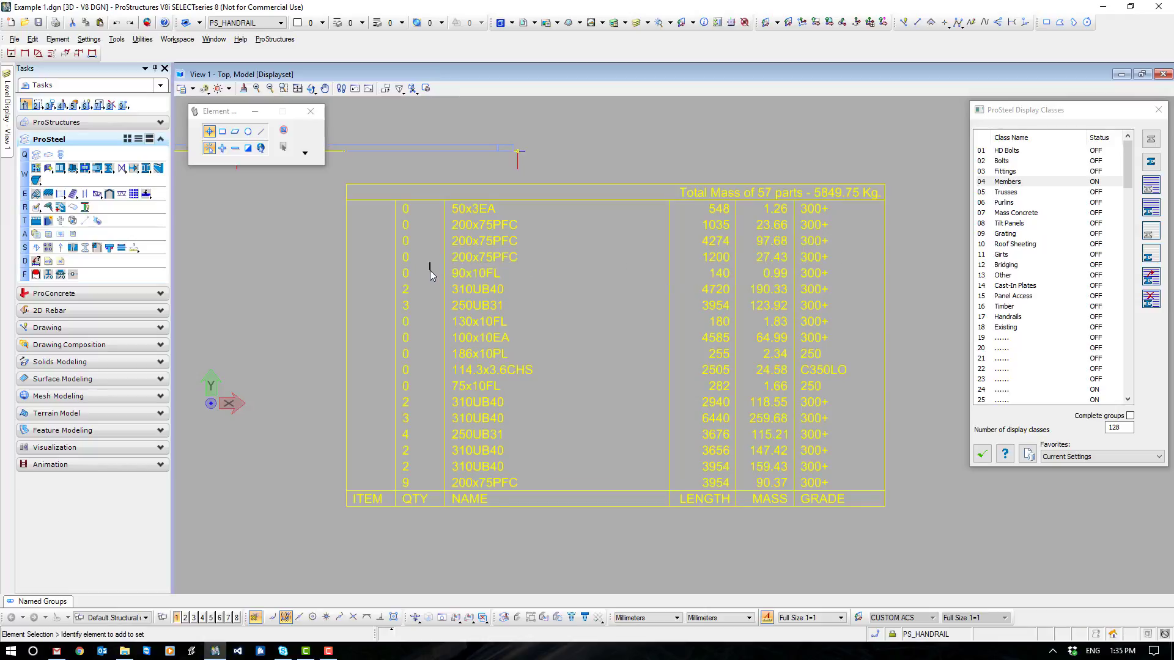
left_click_drag(440, 317, 424, 341)
left_click(452, 428)
left_click_drag(859, 360, 430, 380)
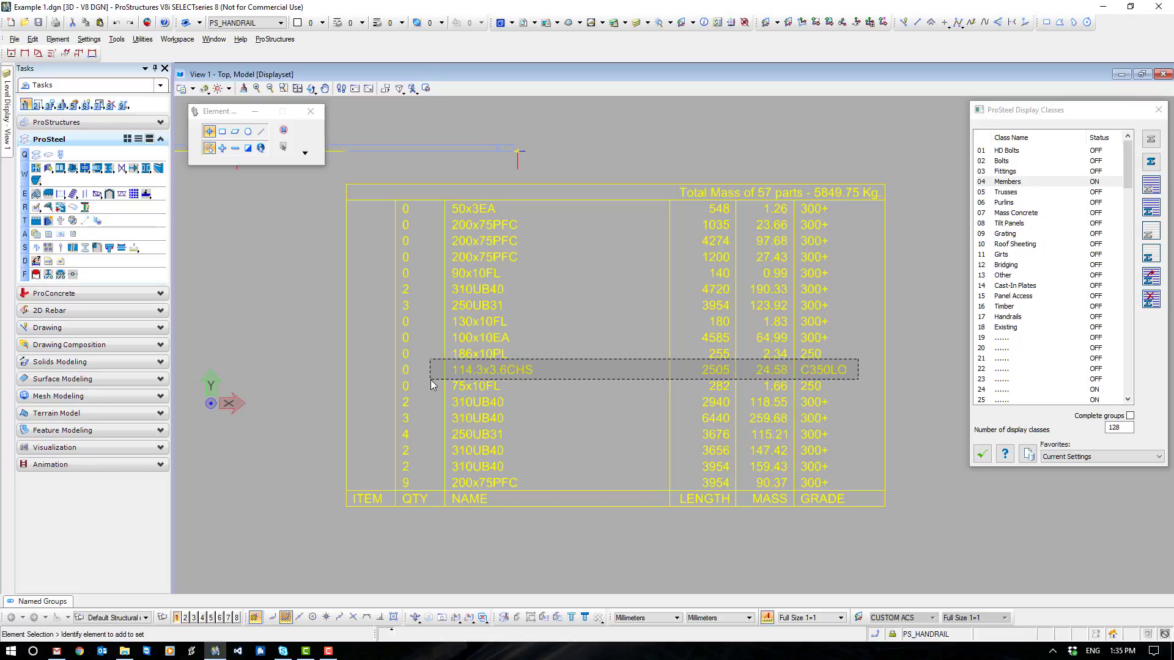
left_click_drag(431, 380, 459, 380)
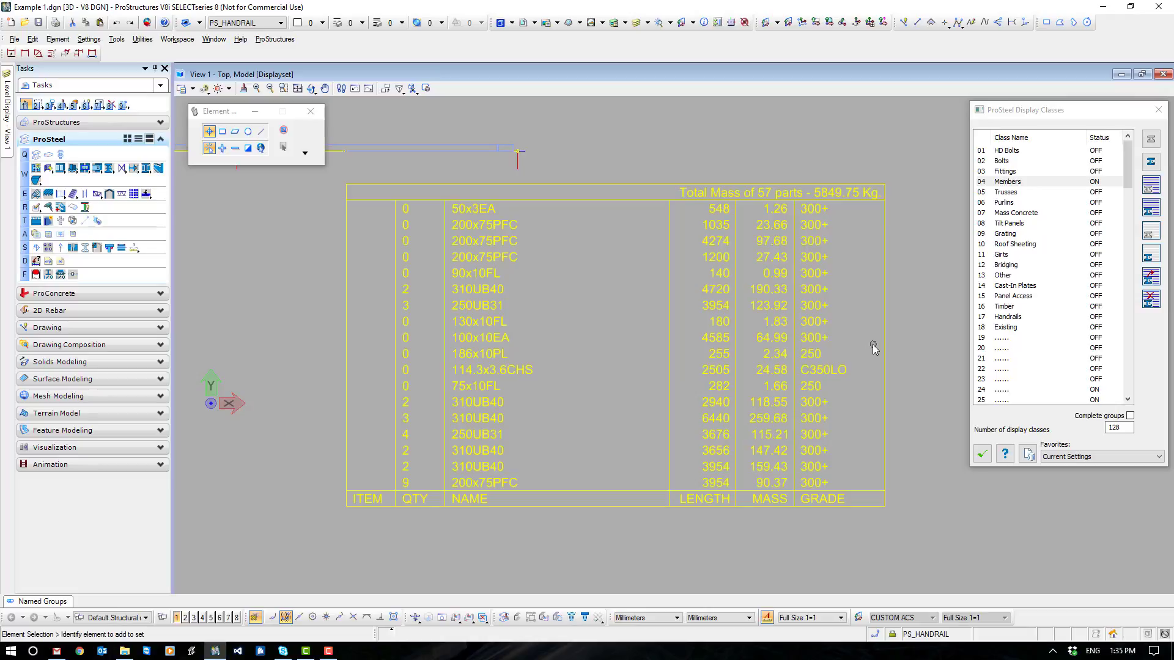
left_click(508, 359)
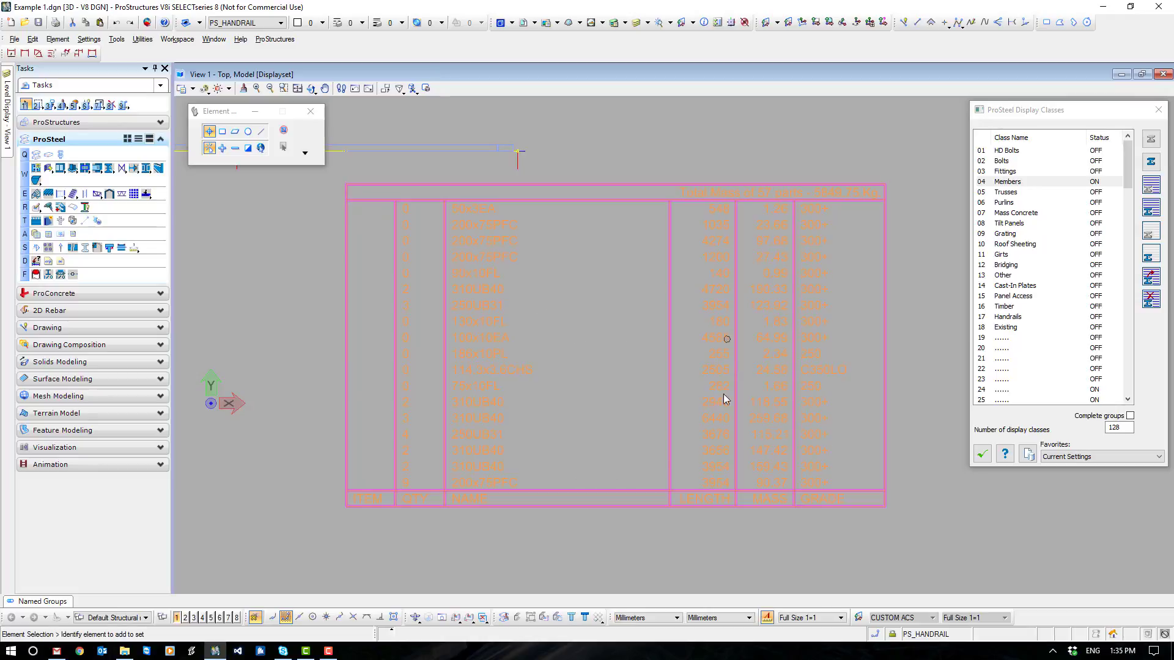
- Start a ProSteel parts search and scan the model for its available property values
scroll(676, 452, "down", 3)
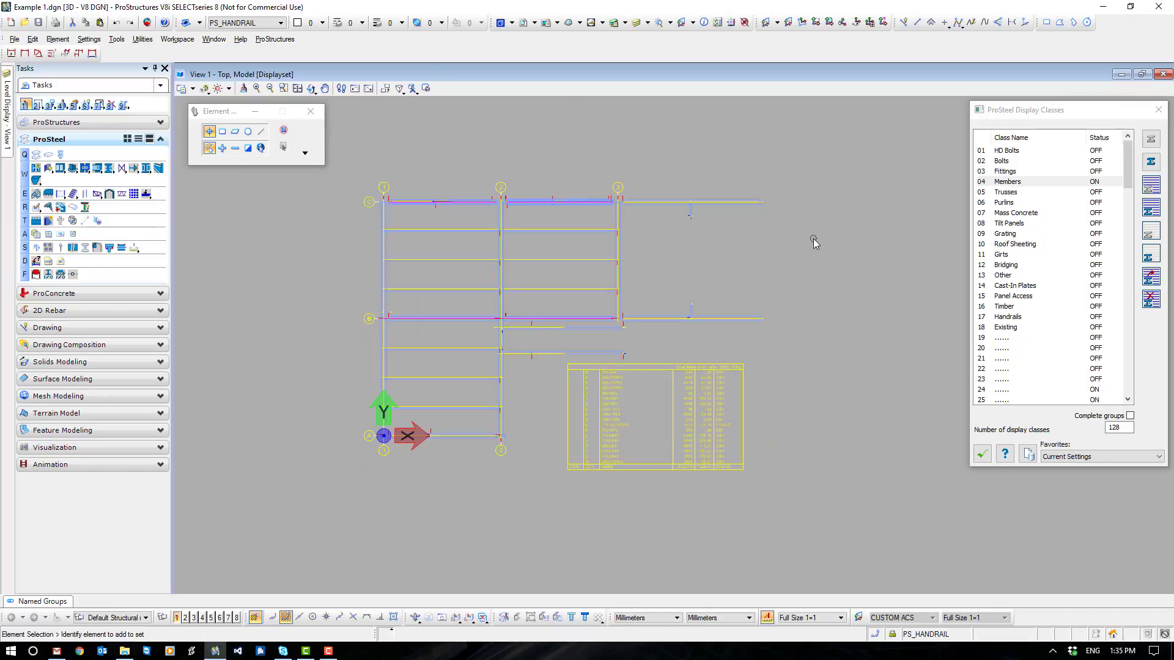
left_click(67, 122)
left_click(49, 245)
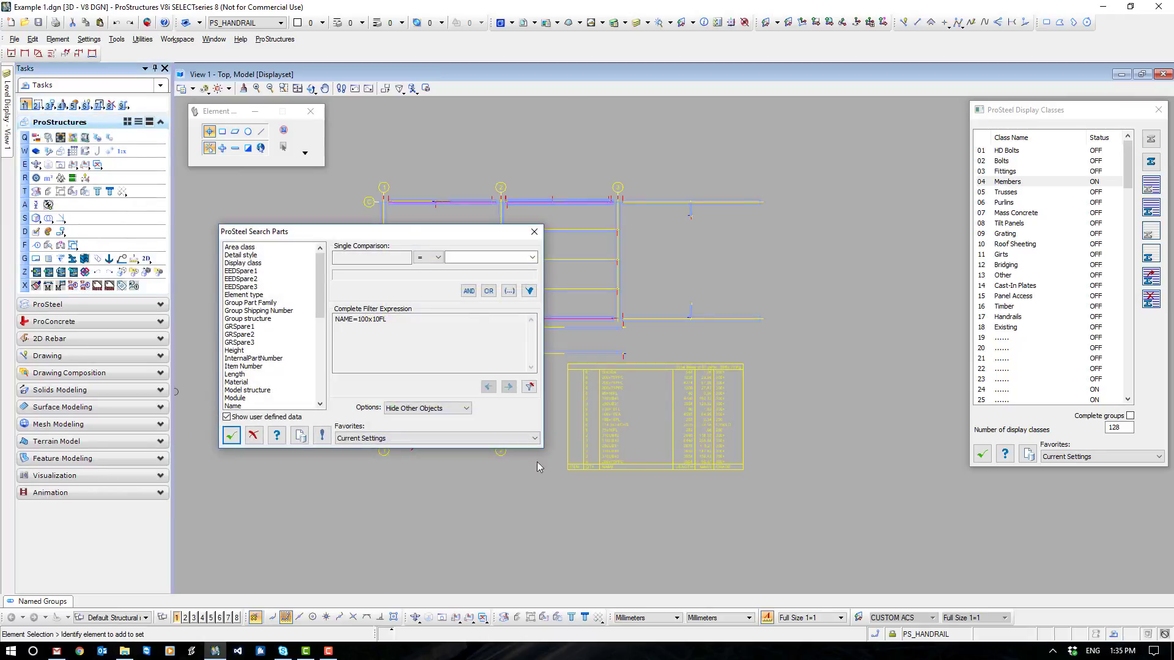
left_click_drag(391, 234, 548, 257)
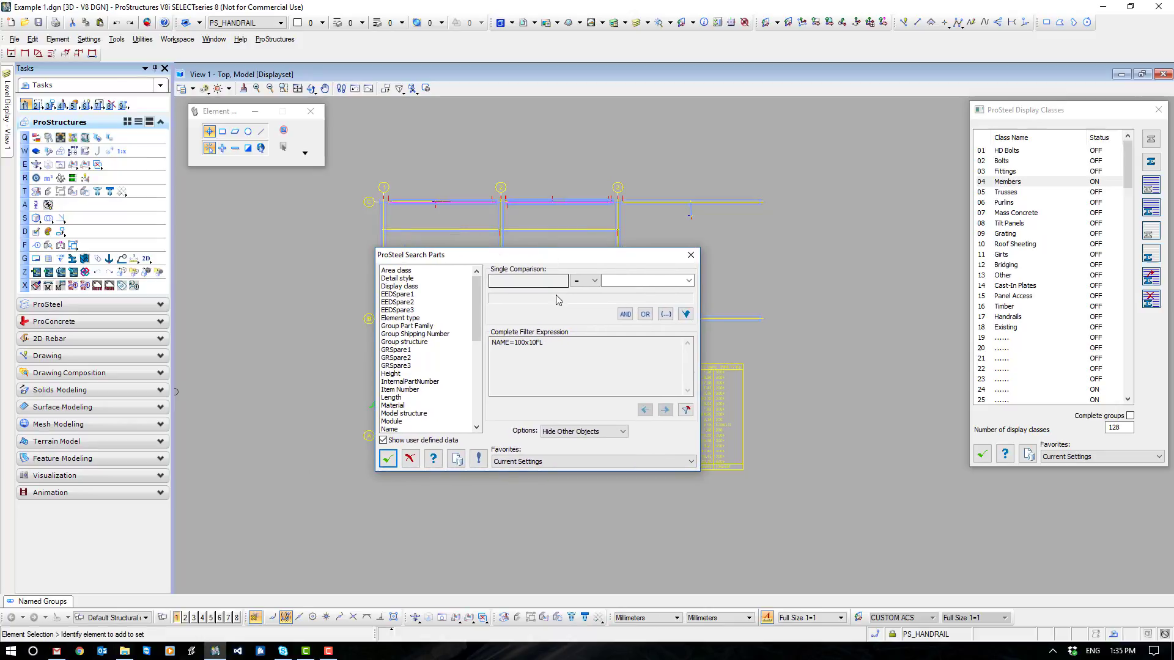
left_click(479, 460)
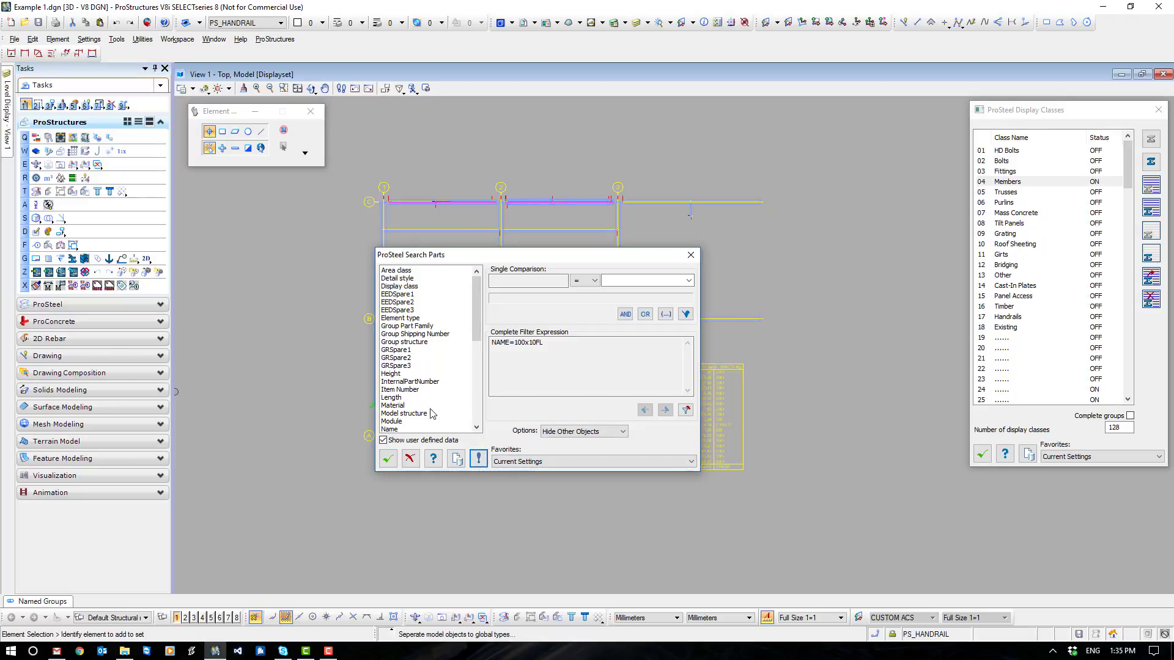
- Review which values the Name, Shape Description, Shape type and Shape File properties offer as search criteria
left_click(397, 429)
left_click(688, 280)
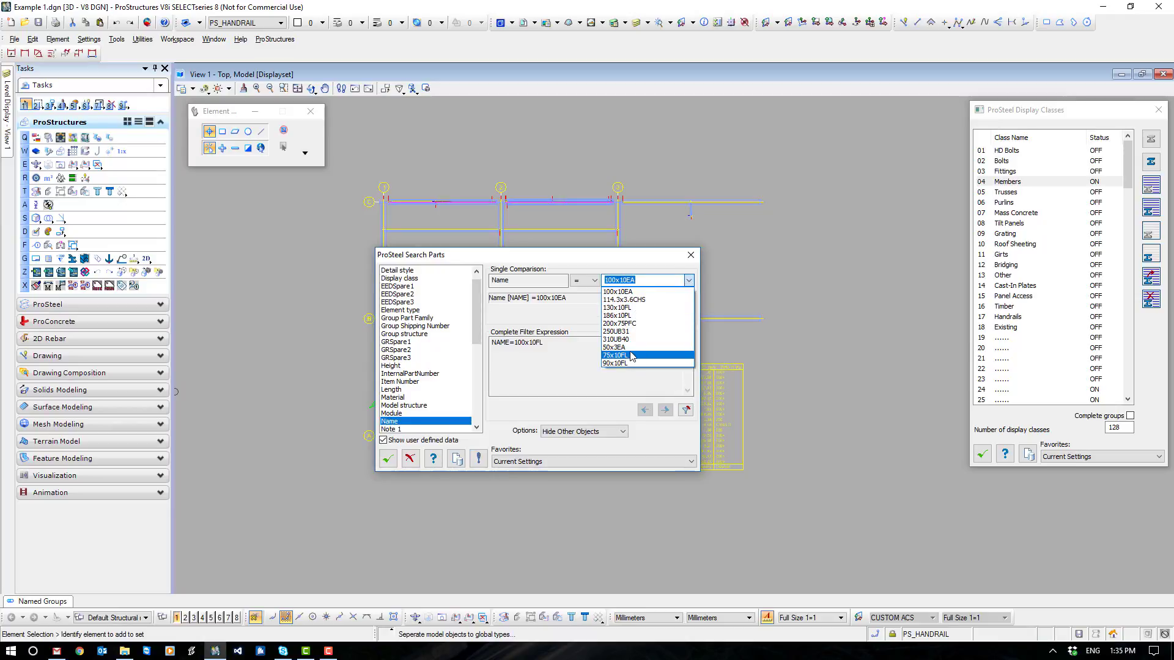
left_click(642, 291)
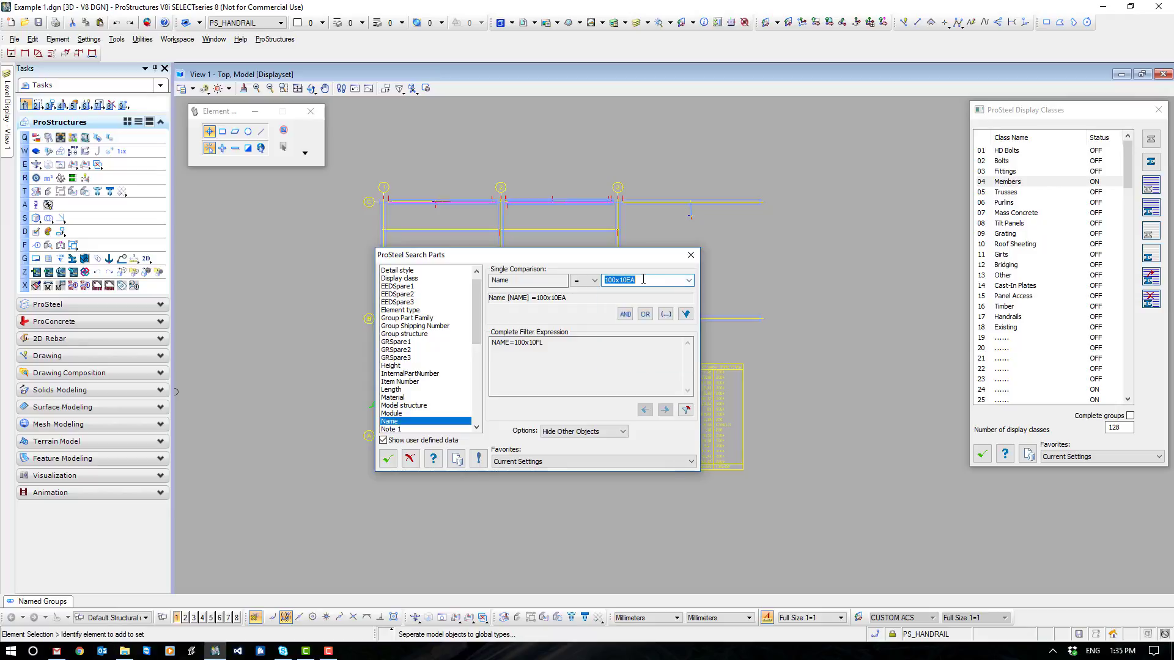
left_click_drag(476, 329, 446, 411)
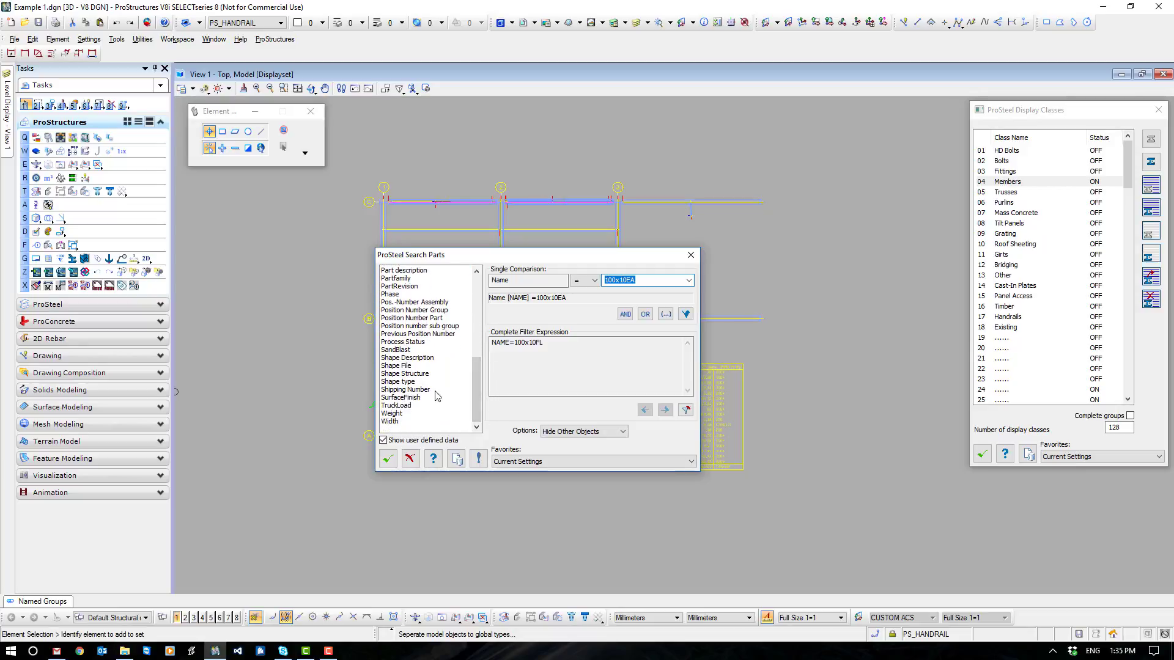
left_click(419, 358)
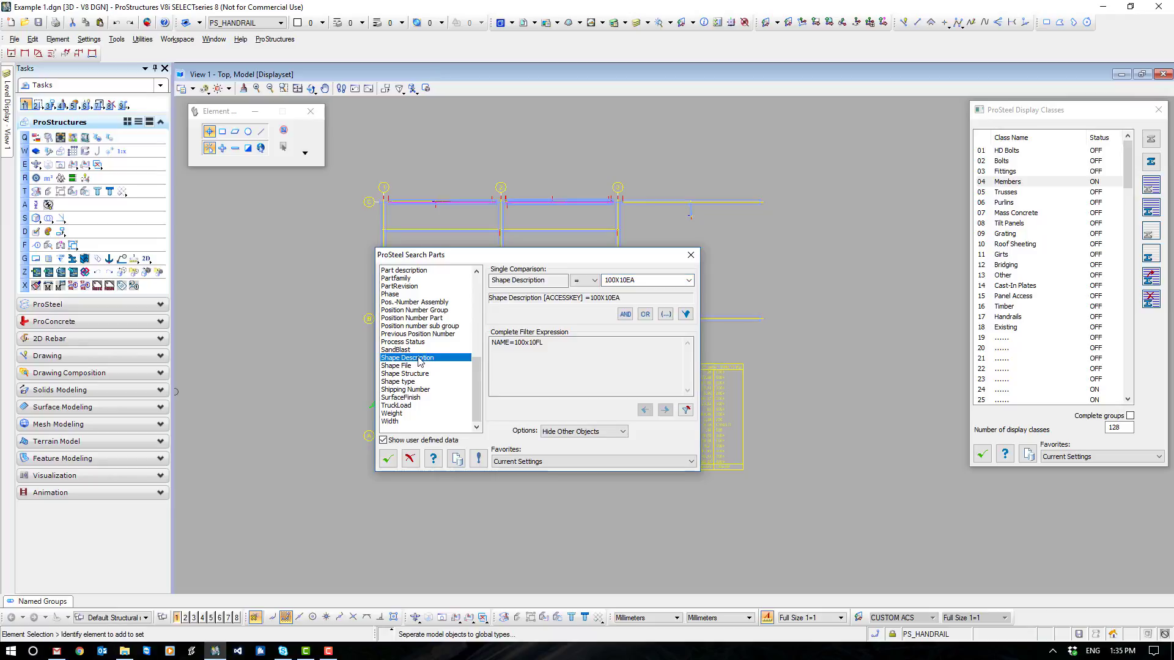
left_click(688, 280)
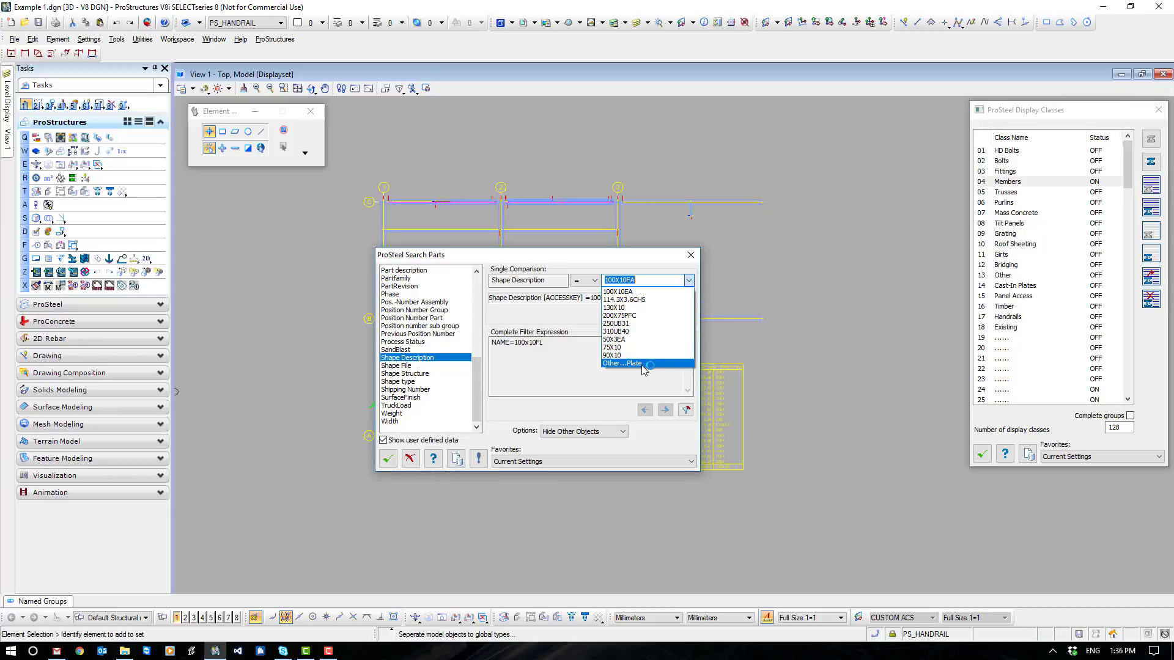
left_click(411, 365)
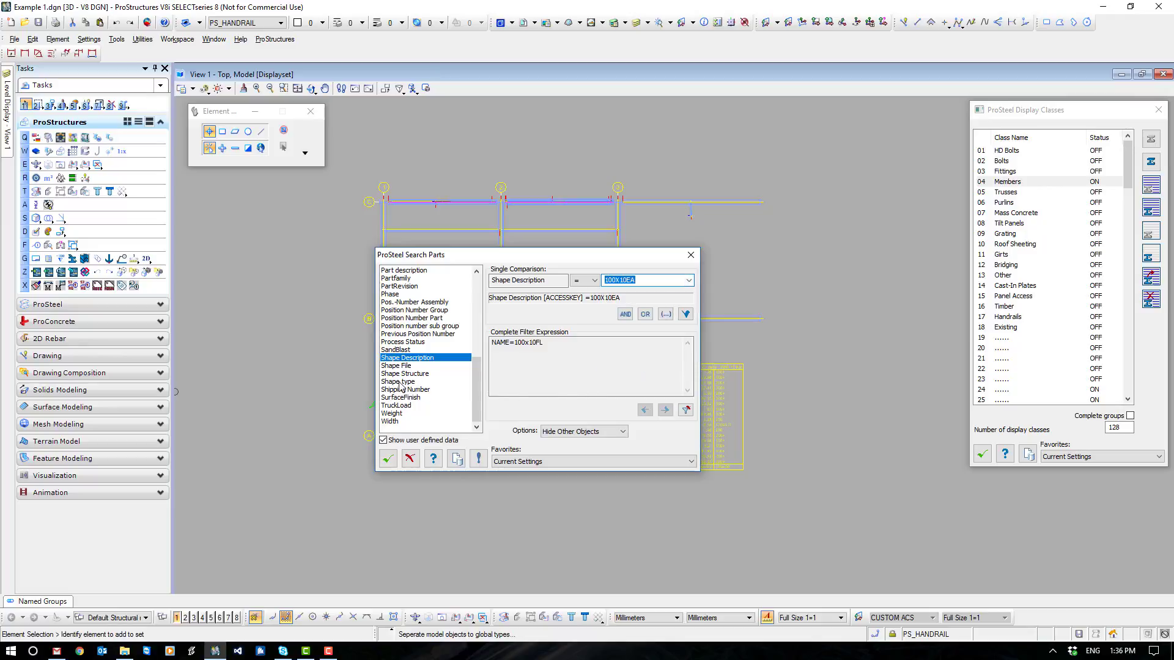
left_click(400, 382)
left_click(689, 281)
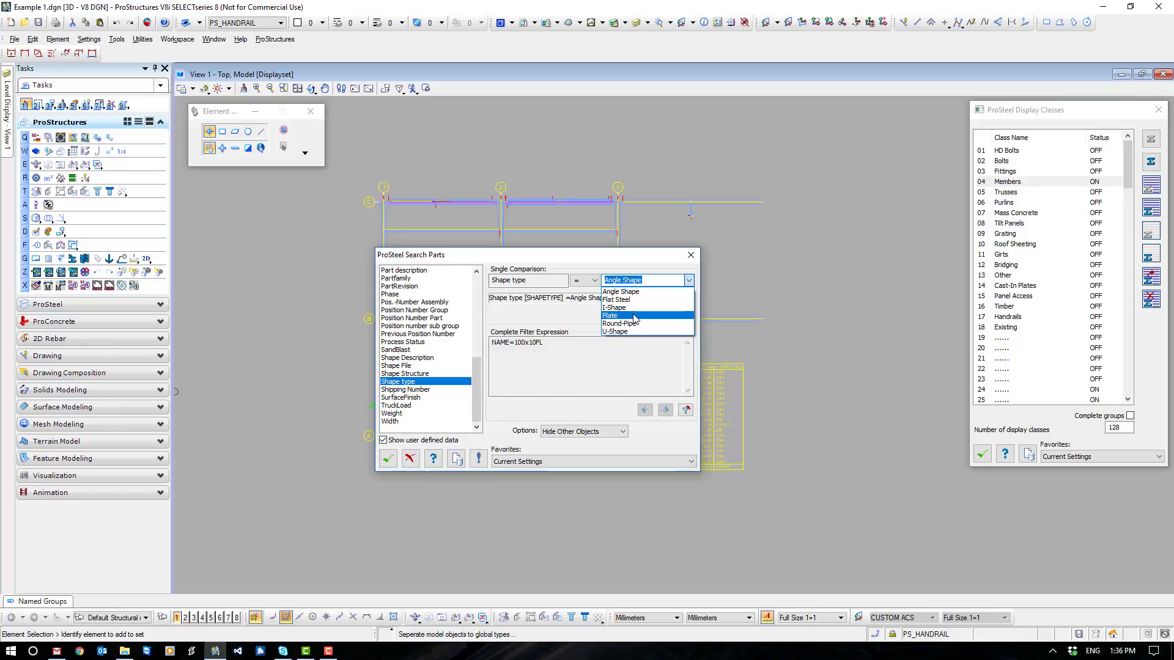
left_click(405, 367)
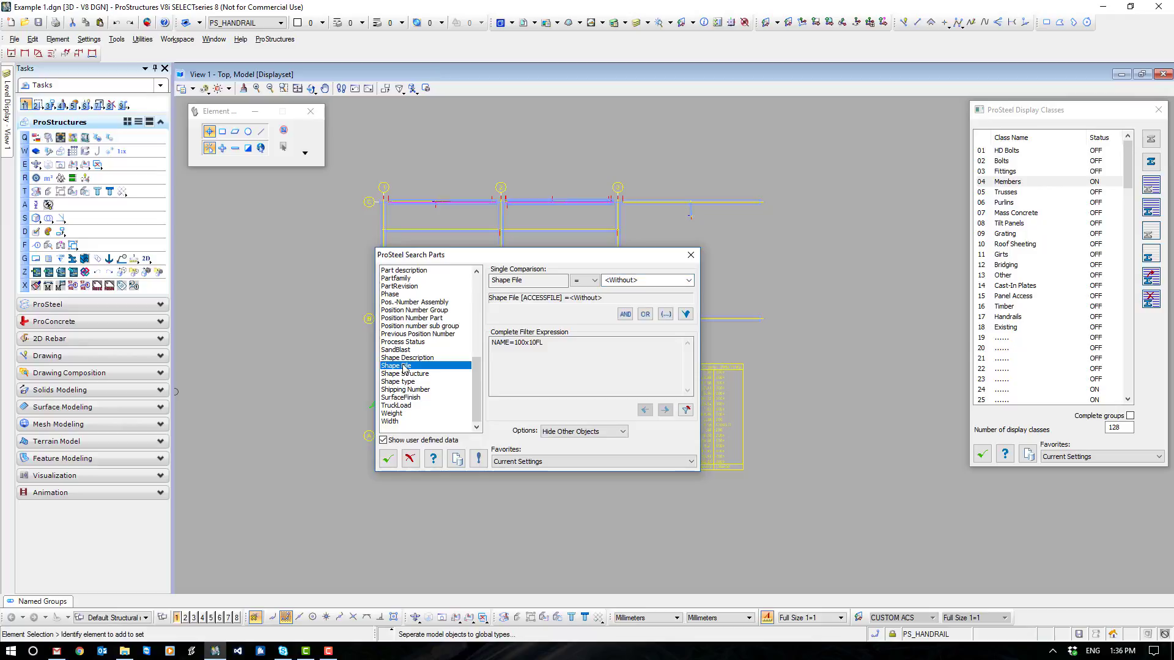
- Replace the existing filter expression in the parts search with Shape type = Flat Steel
left_click(403, 382)
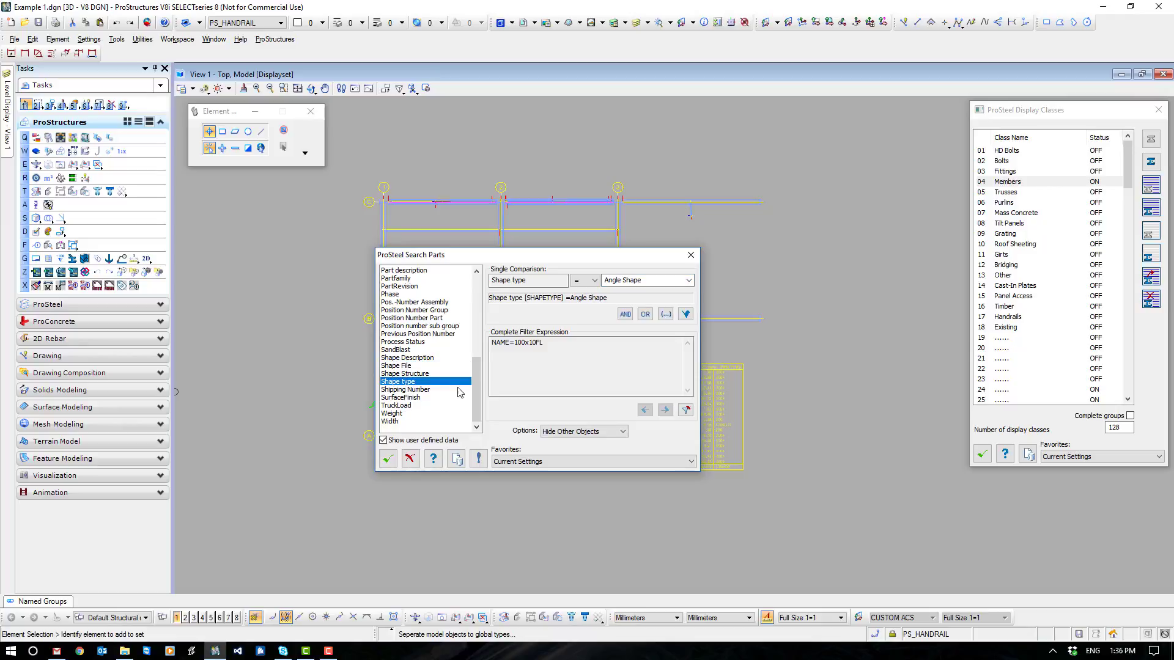
left_click(685, 410)
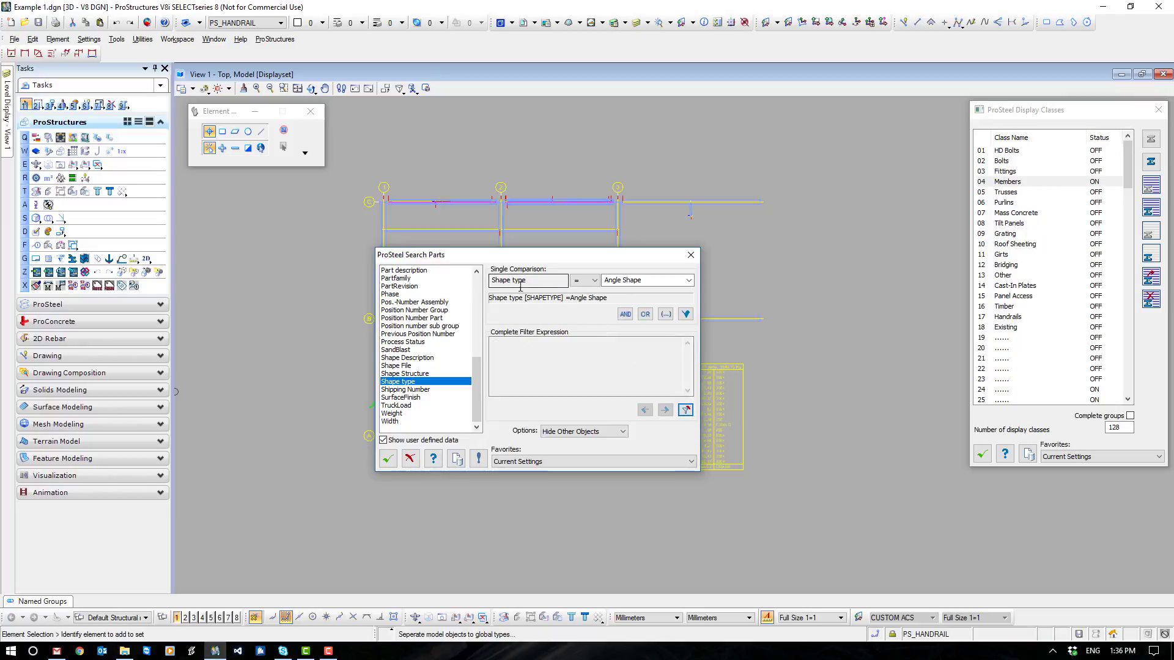
left_click(689, 281)
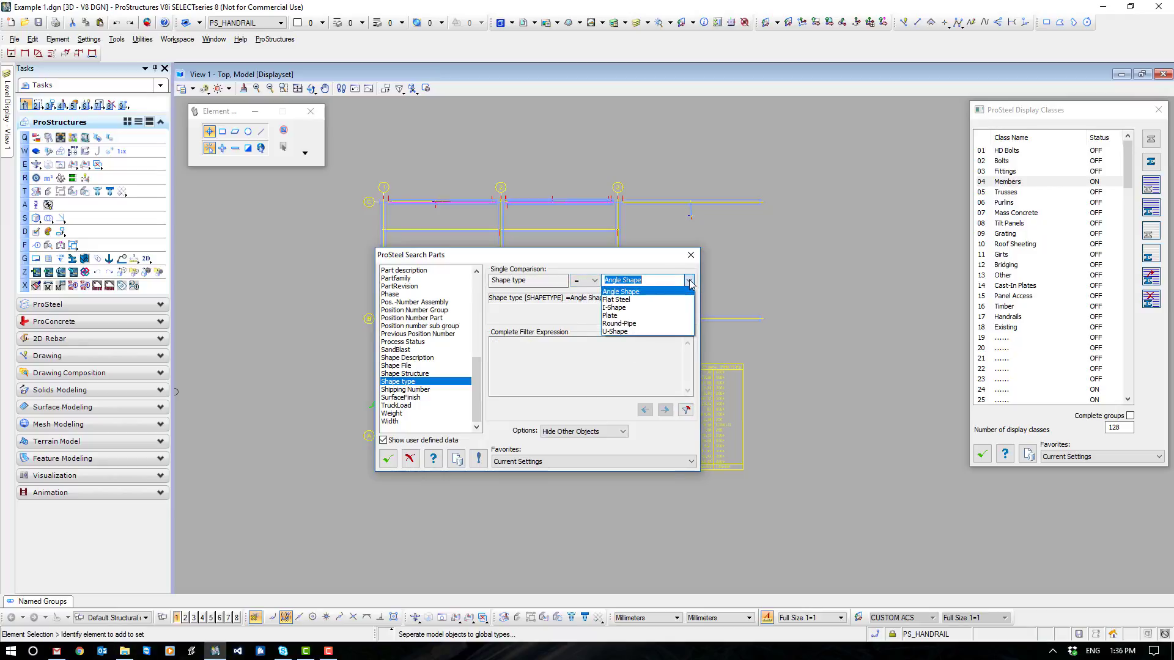
left_click(624, 302)
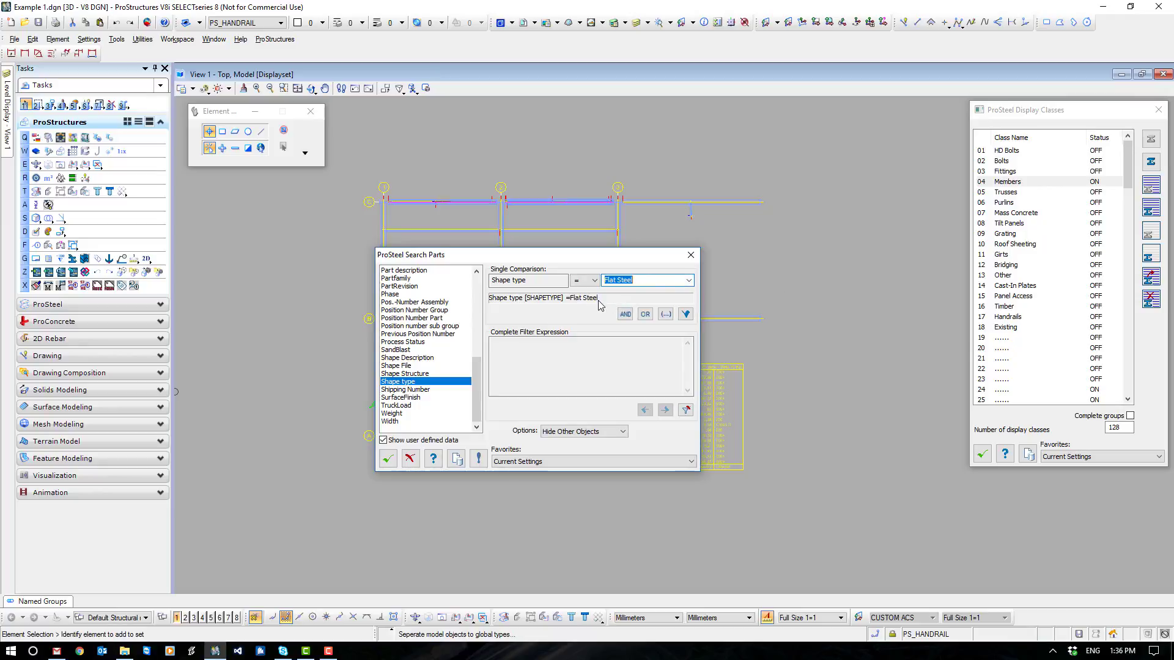
left_click(686, 314)
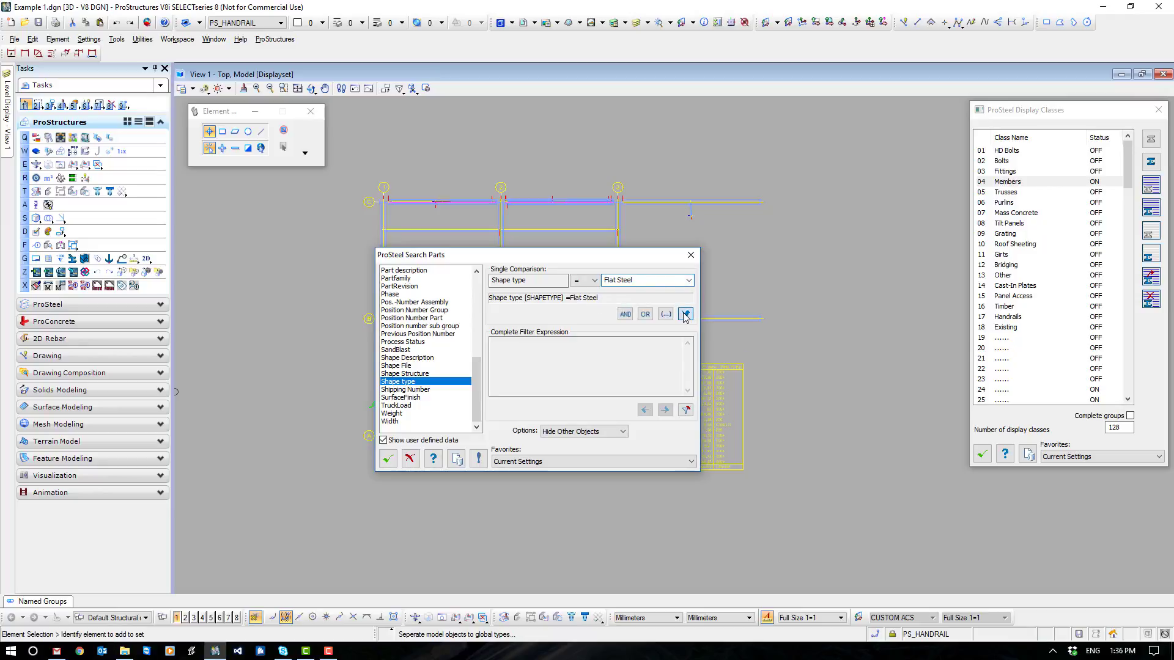
left_click(568, 343)
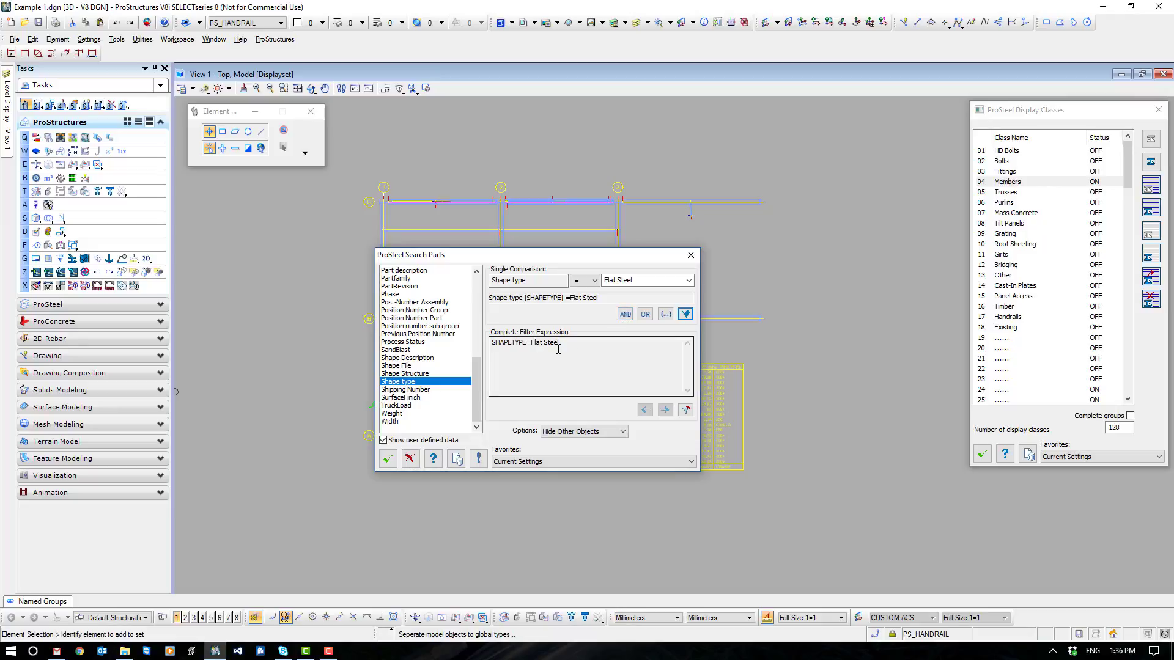
- Extend the search filter with an OR condition for Shape type = Plate
left_click(645, 315)
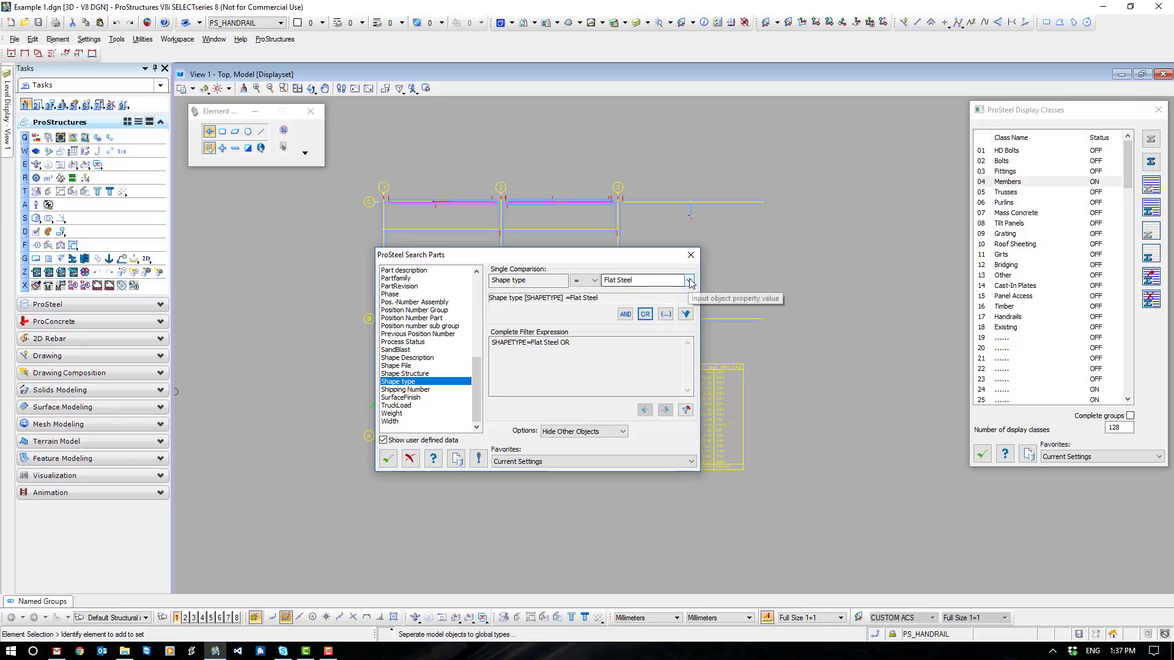
left_click(690, 281)
left_click(627, 319)
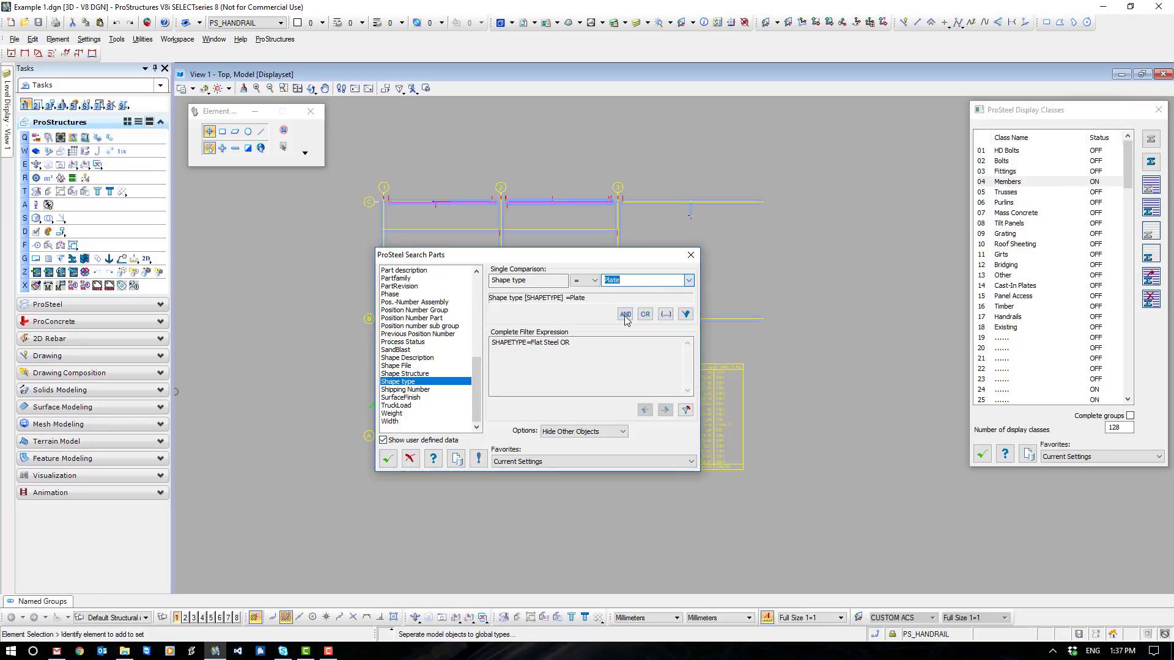
left_click(685, 314)
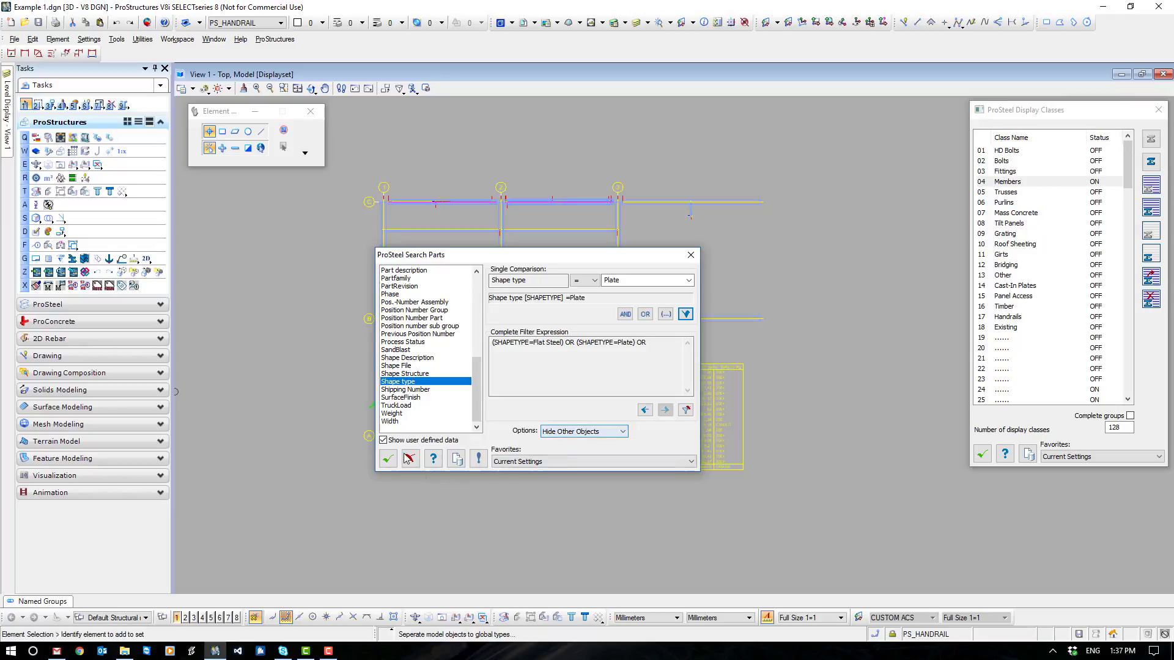
- Run the filtered search on all parts in the plan, hiding the other objects
left_click(387, 459)
left_click(338, 168)
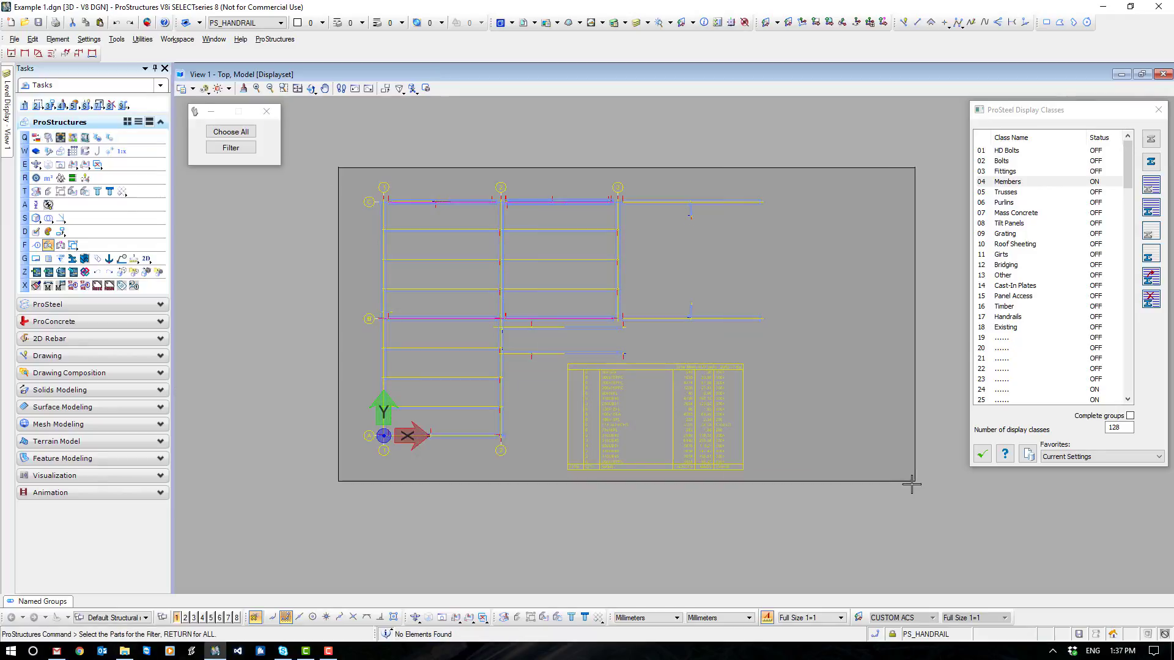
left_click(911, 484)
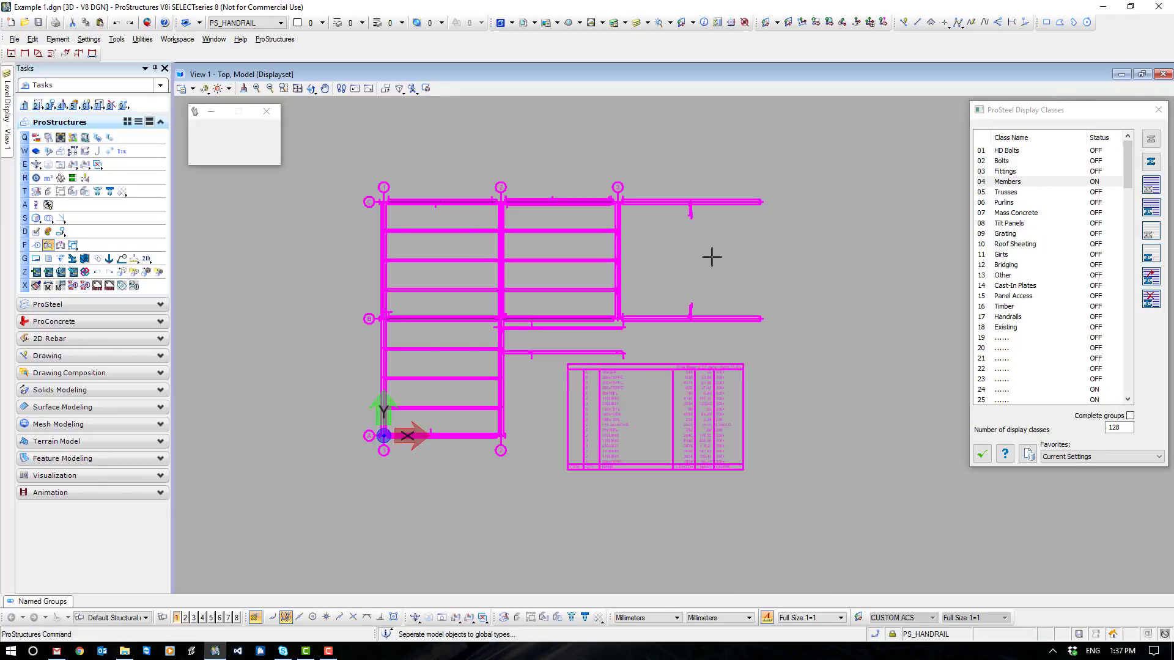
- Show the model in isometric view and turn off the PS_WORKFRAME level
left_click(415, 618)
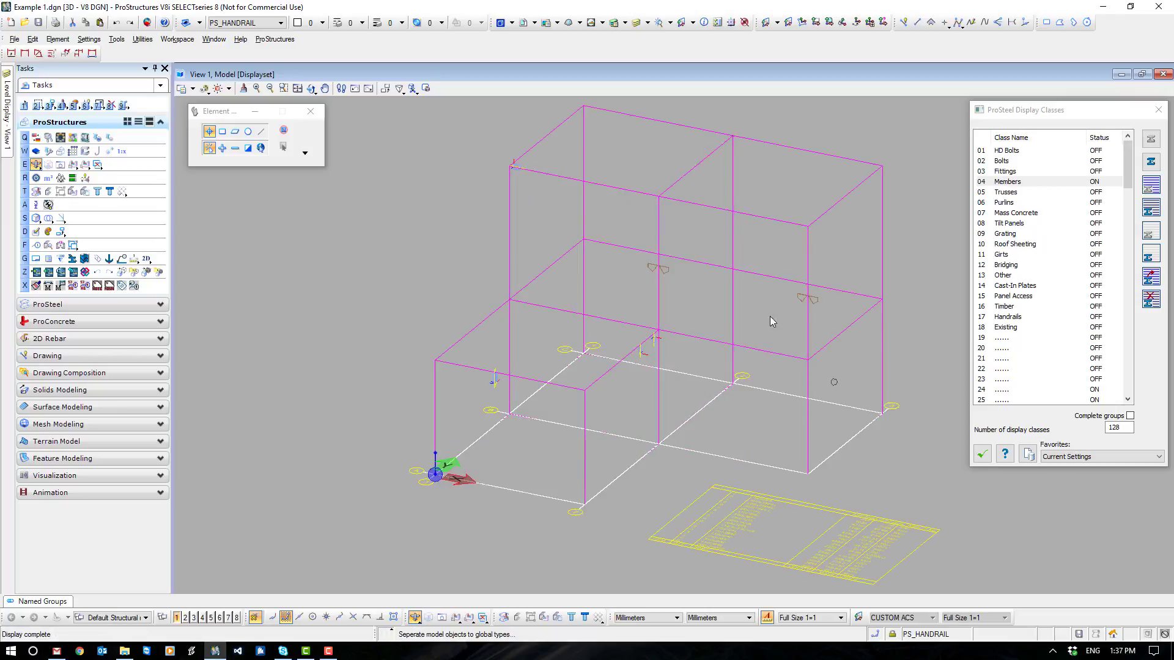
mouse_move(8, 120)
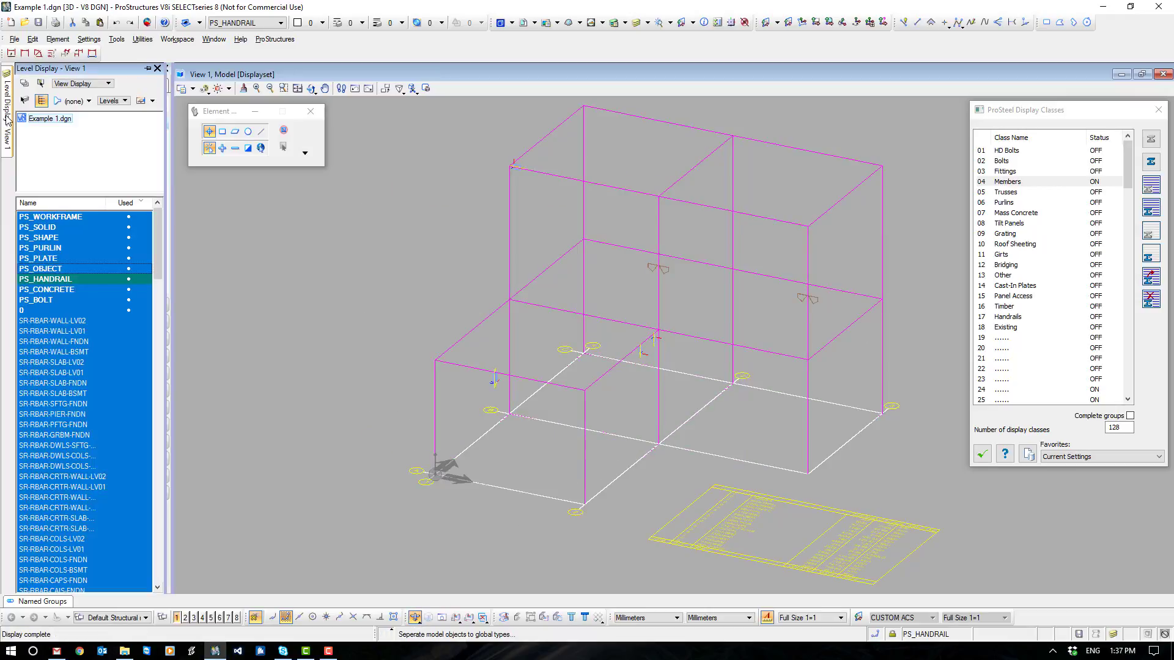
left_click(55, 218)
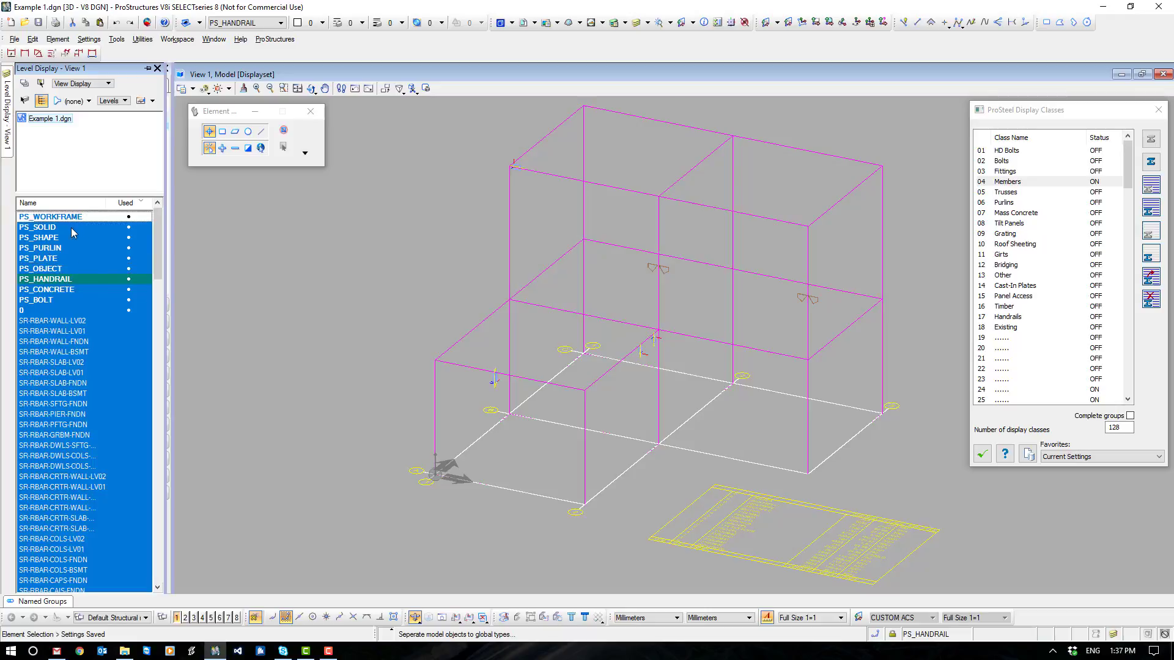
- Assign all the isolated flat and plate parts in the view to the Fittings display class and close the class settings
left_click(52, 269)
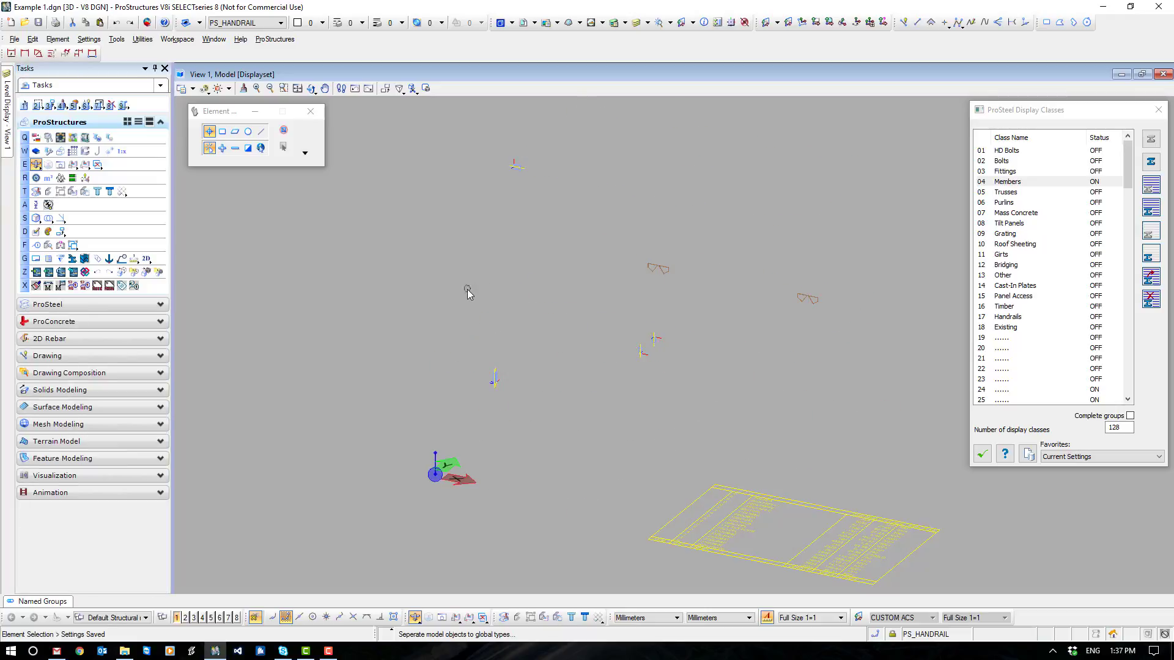
left_click(1018, 172)
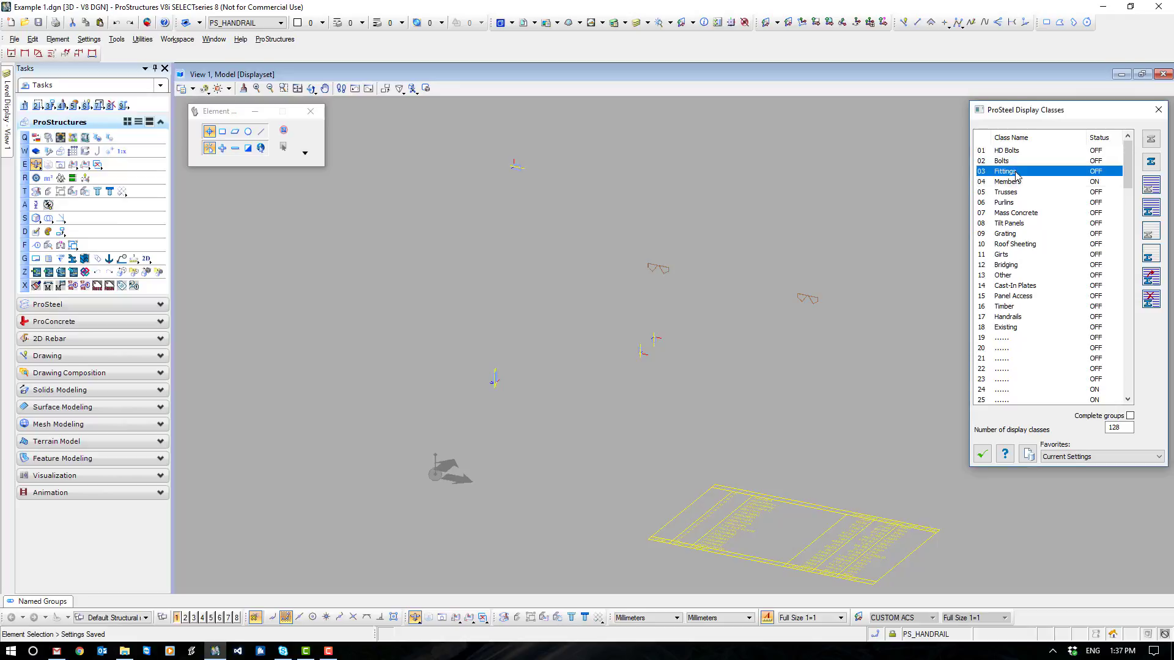
left_click(1151, 278)
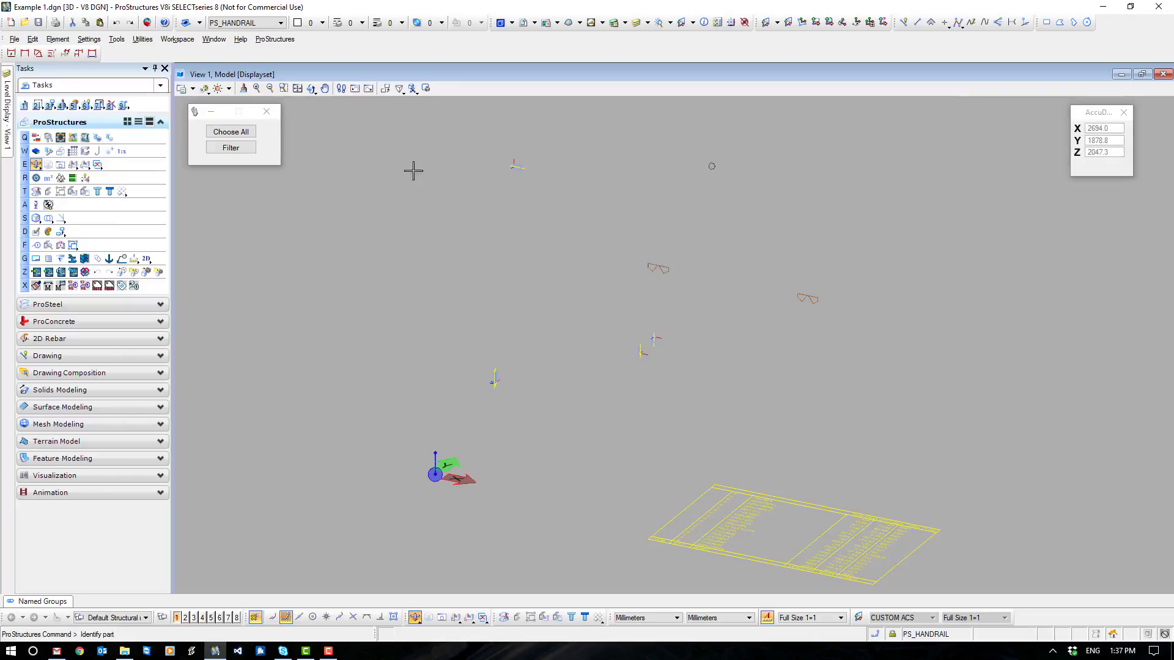
left_click_drag(373, 126, 1004, 469)
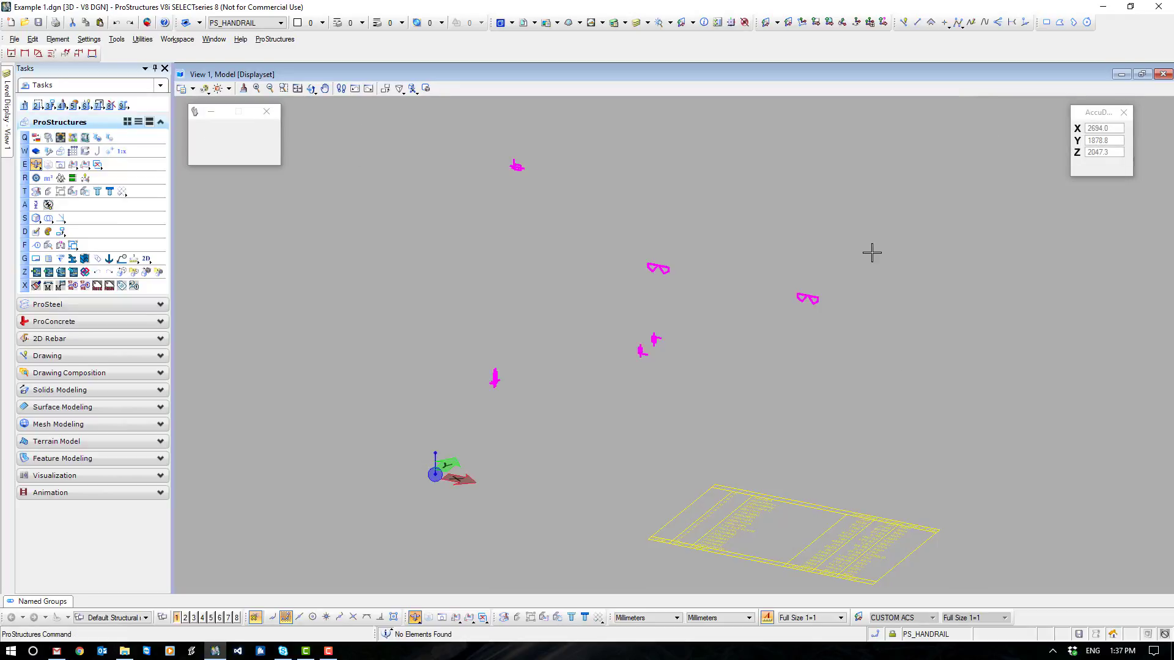
left_click(1151, 188)
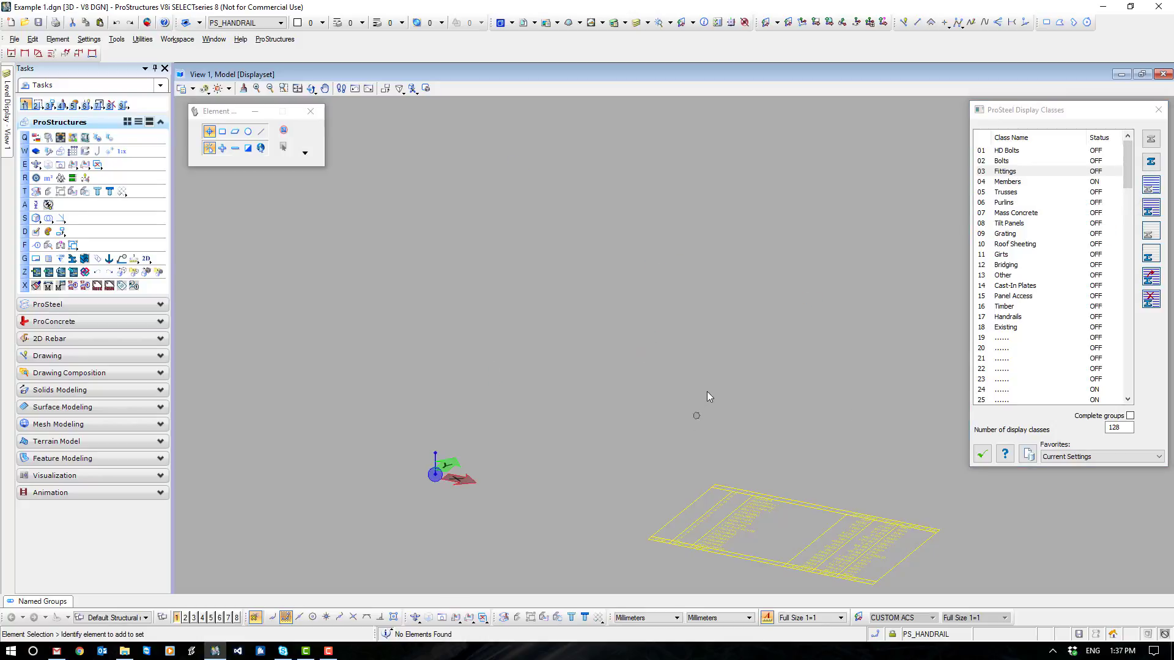
left_click(983, 454)
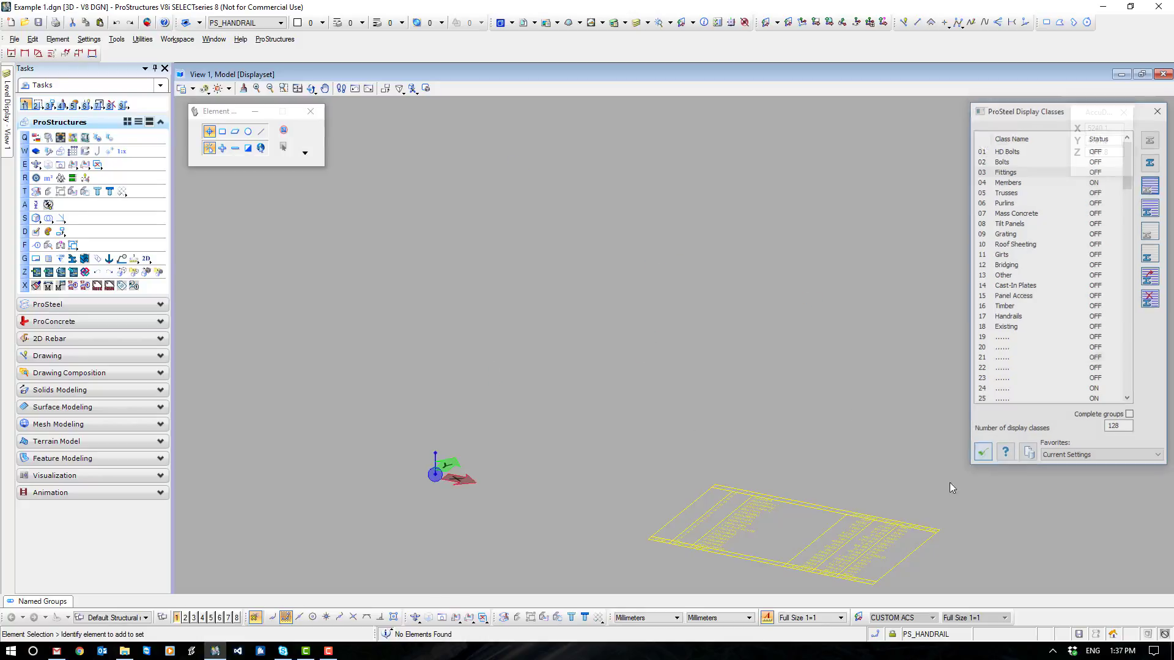
- Delete the yellow partlist table from the model and regenerate the display
left_click(863, 537)
key("Delete")
left_click(503, 618)
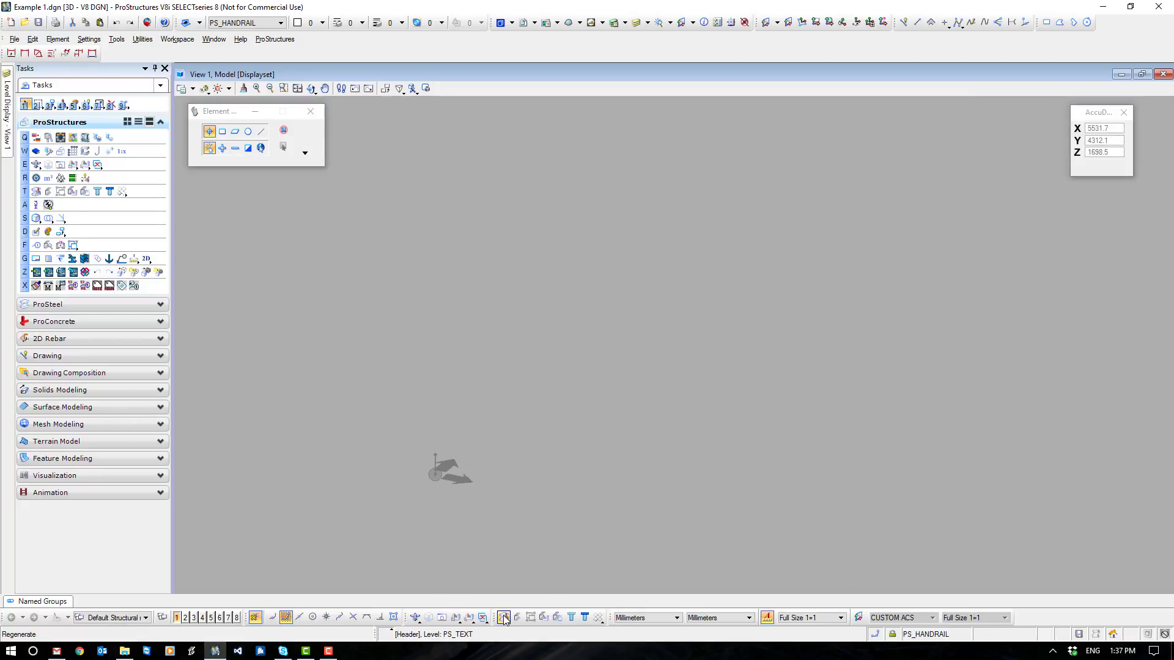